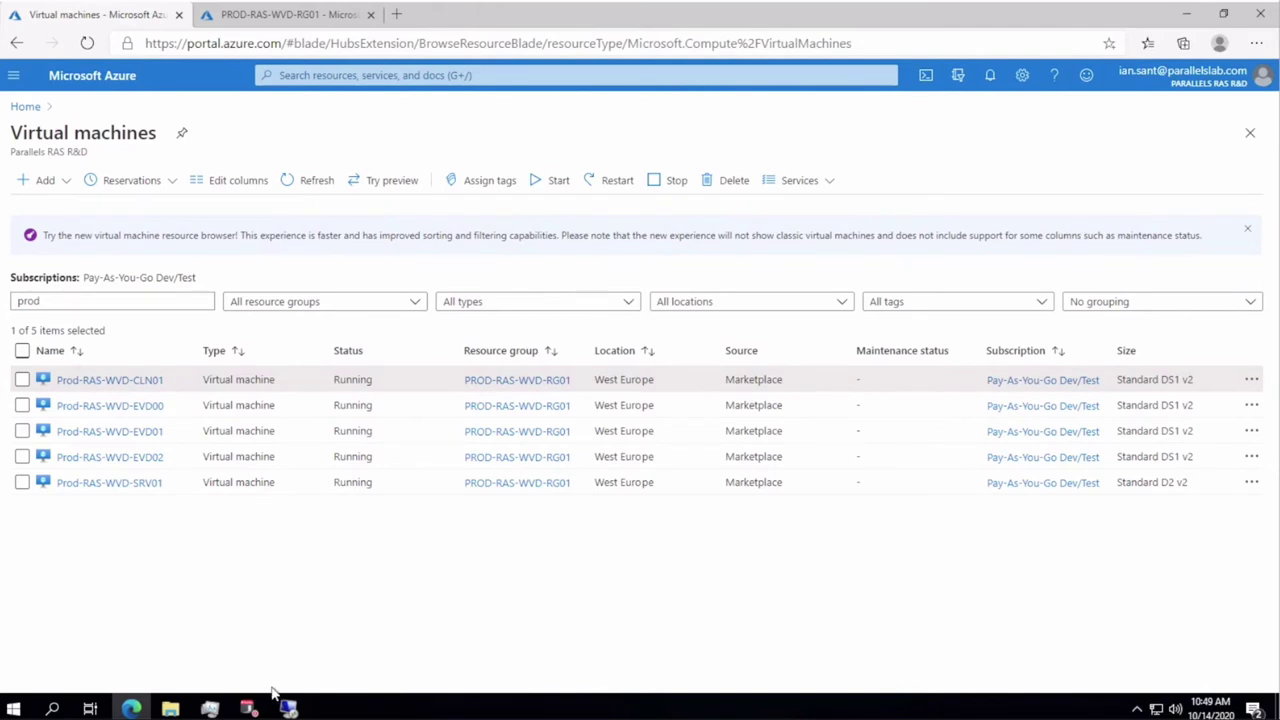
Bring the Parallels RAS Console back in front of the Azure portal browser window
{"action": "left_click", "coordinate": [250, 708]}
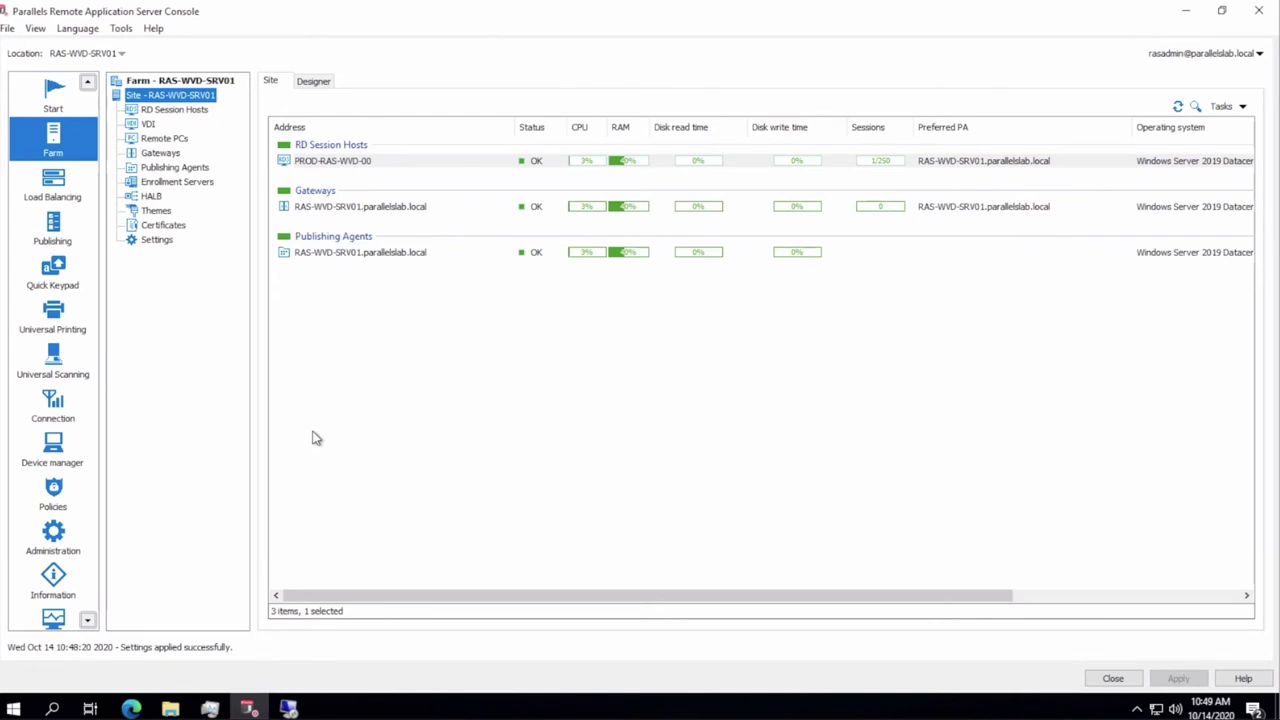
Review the gateway entry and the PROD-RAS-WVD-00 host in the RD Session Hosts list
{"action": "left_click", "coordinate": [346, 207]}
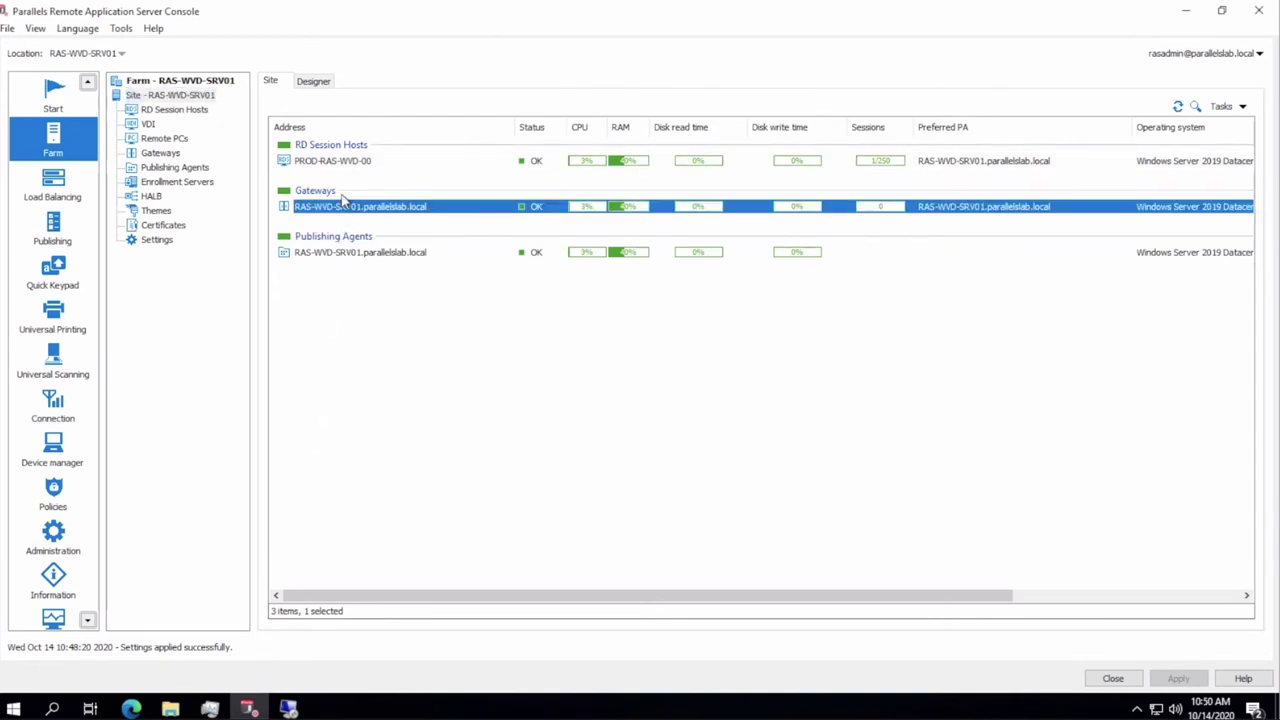
{"action": "left_click", "coordinate": [340, 164]}
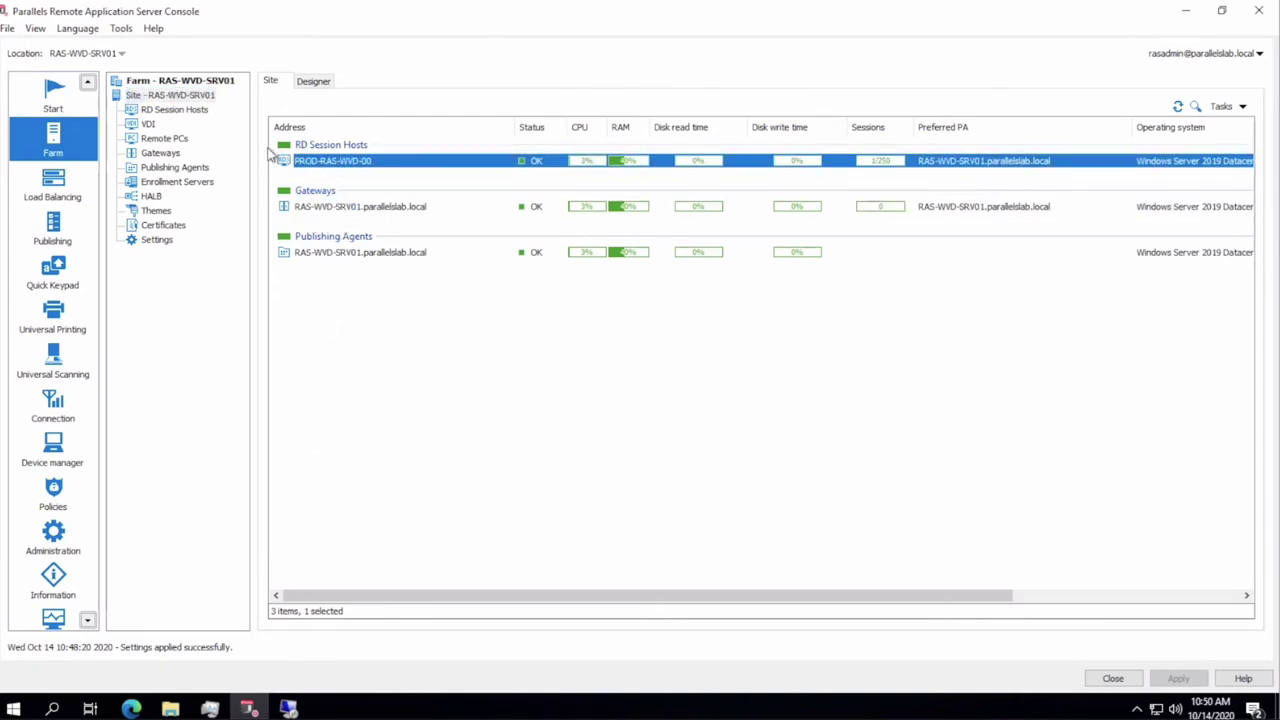
{"action": "left_click", "coordinate": [189, 114]}
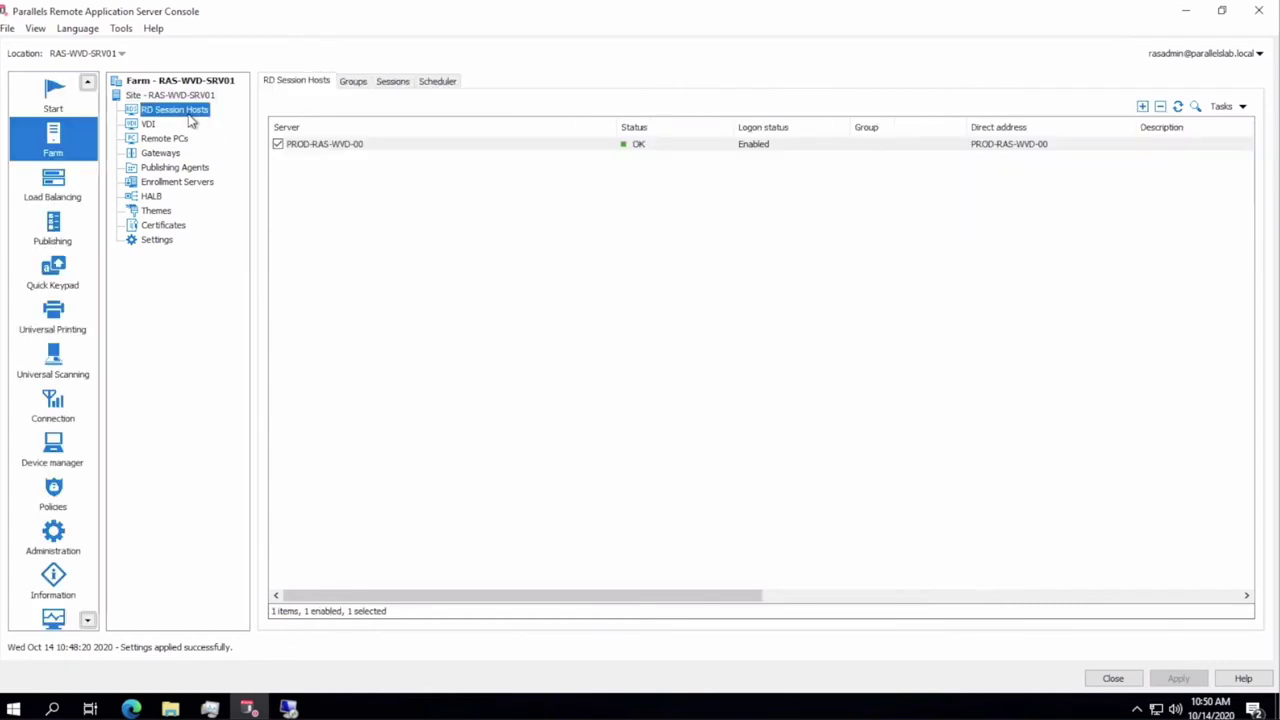
Review the published RDSH Desktop and RDSH iexplore resources, then bring up the remote Parallels Client session
{"action": "left_click", "coordinate": [60, 240]}
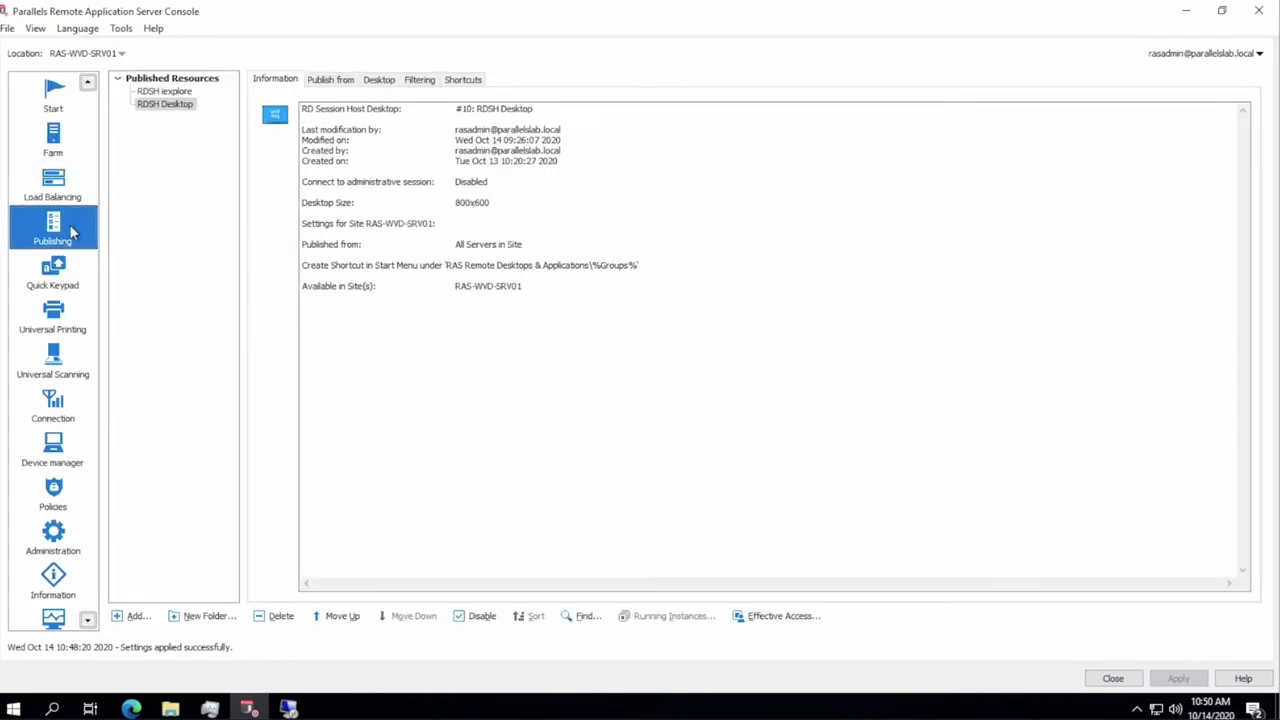
{"action": "left_click", "coordinate": [179, 110]}
{"action": "left_click", "coordinate": [177, 94]}
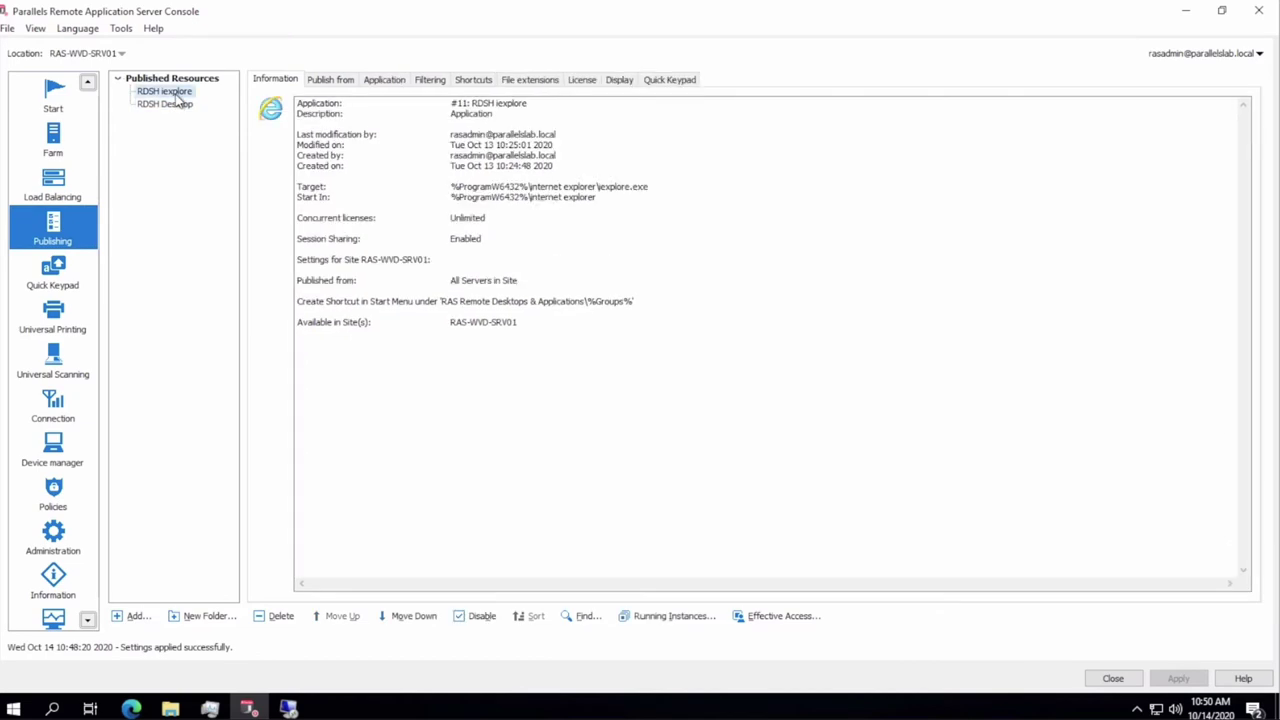
{"action": "left_click", "coordinate": [288, 708]}
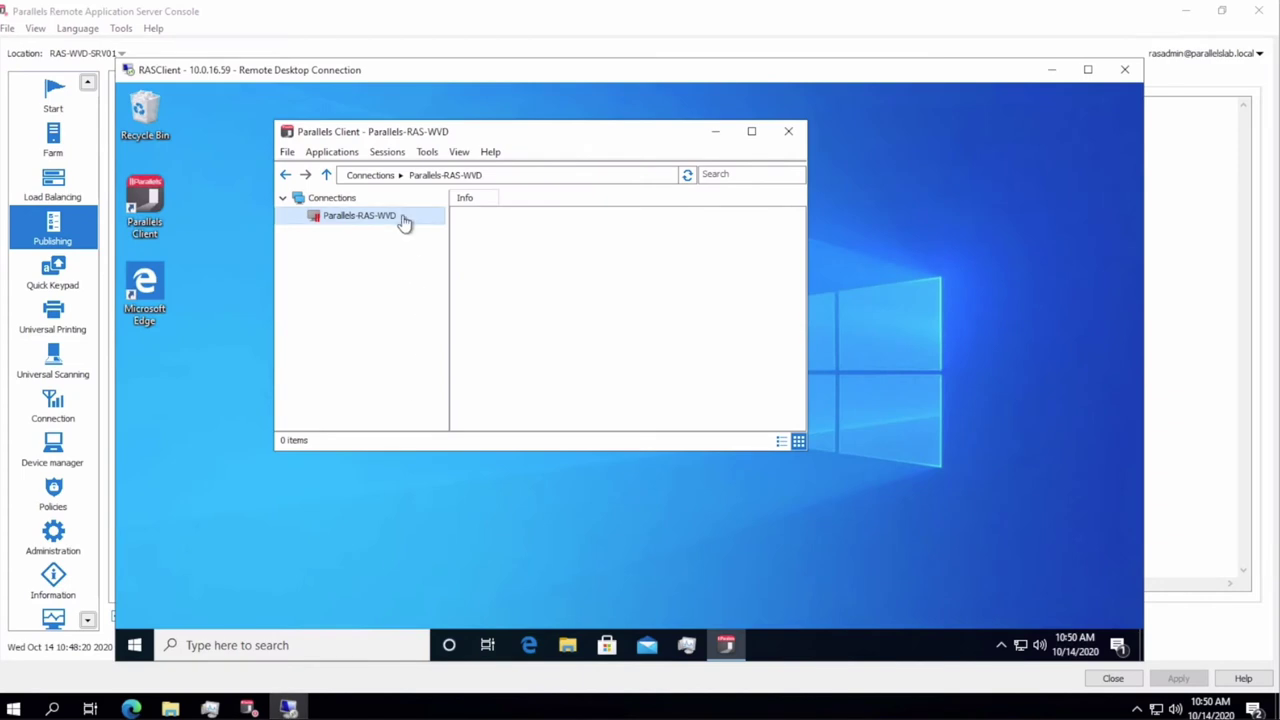
Check the Parallels-RAS-WVD connection properties and keep them unchanged
{"action": "right_click", "coordinate": [405, 221]}
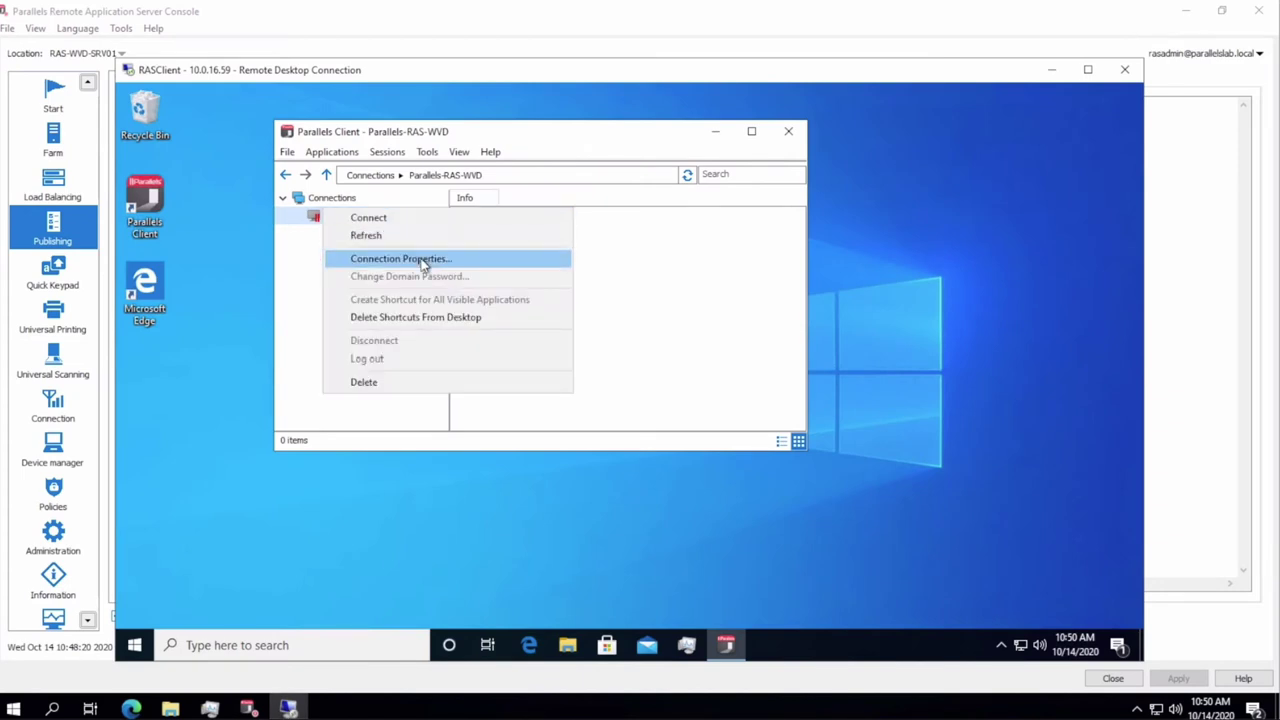
{"action": "left_click", "coordinate": [423, 260]}
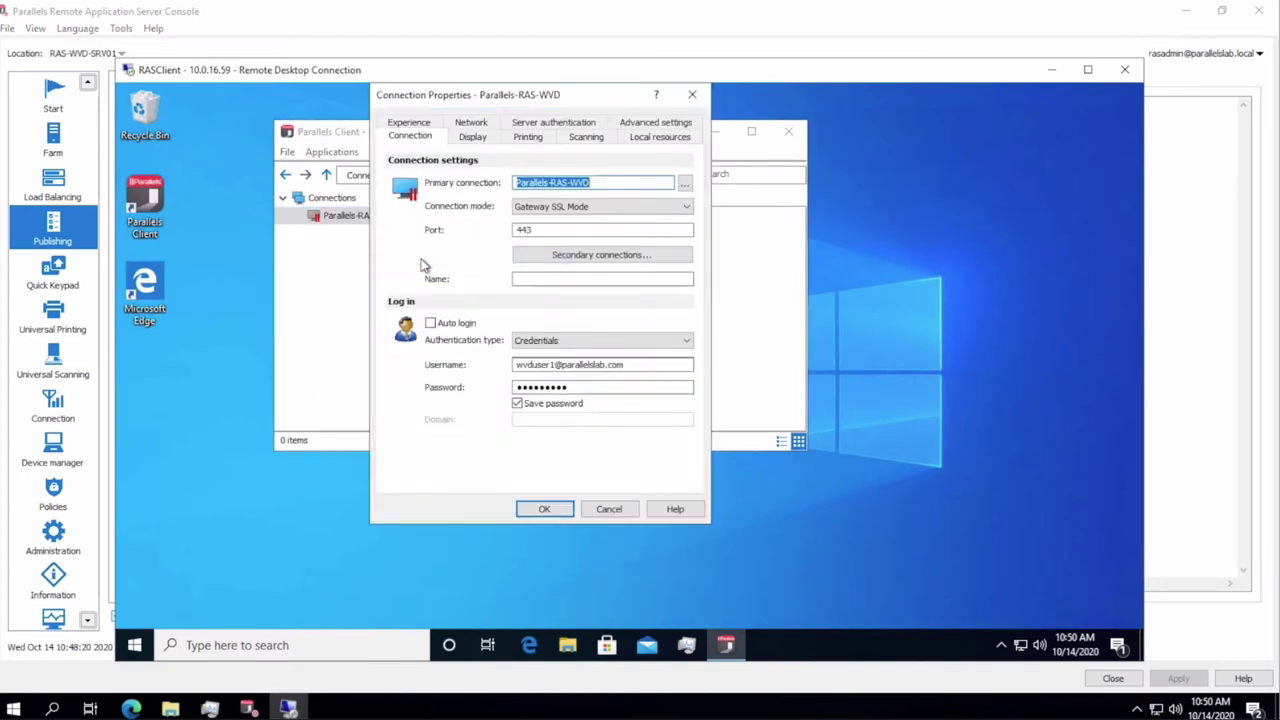
{"action": "left_click", "coordinate": [540, 511]}
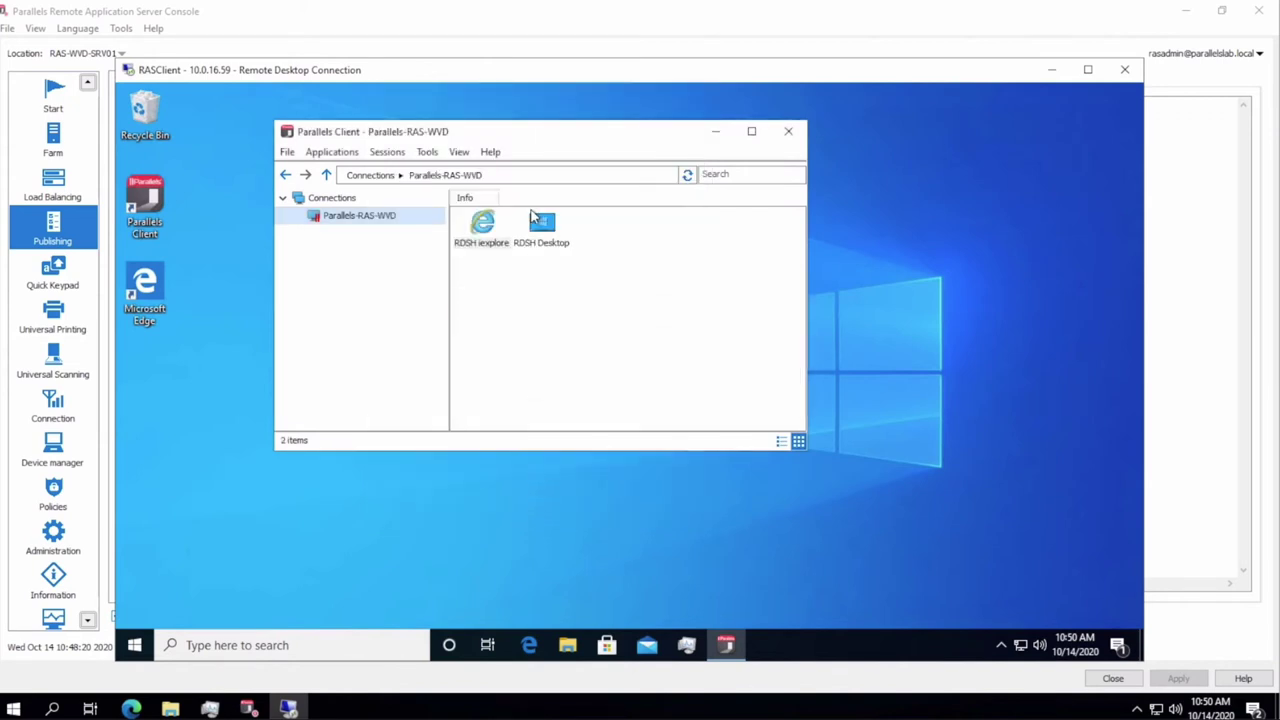
Launch RDSH Desktop and RDSH iexplore to confirm they work, then close Internet Explorer
{"action": "double_click", "coordinate": [541, 224]}
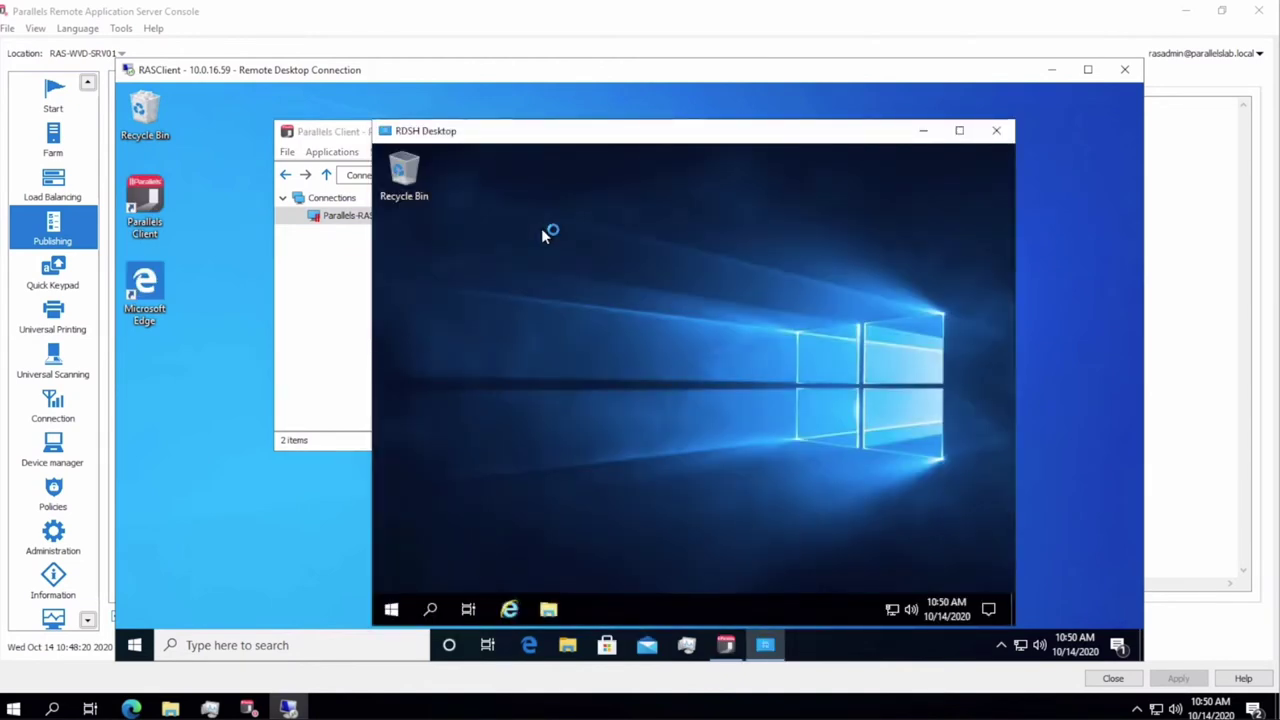
{"action": "left_click_drag", "start_coordinate": [776, 134], "coordinate": [1100, 134]}
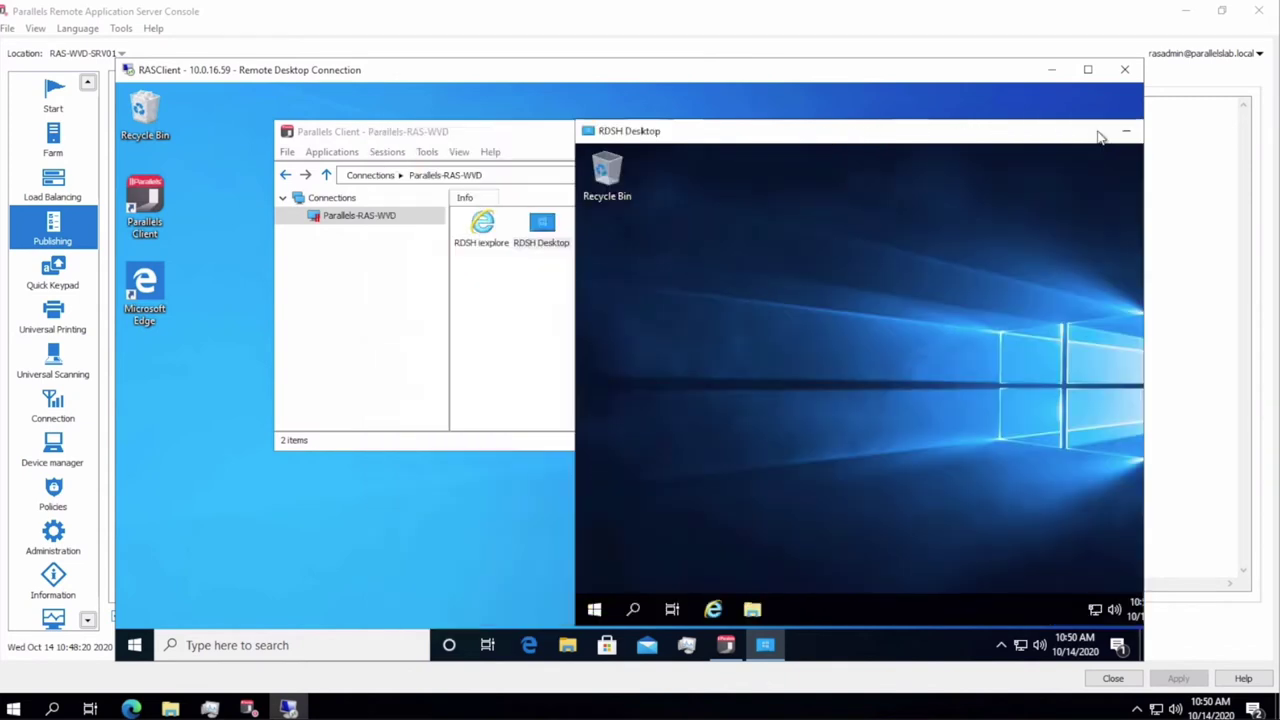
{"action": "double_click", "coordinate": [495, 235]}
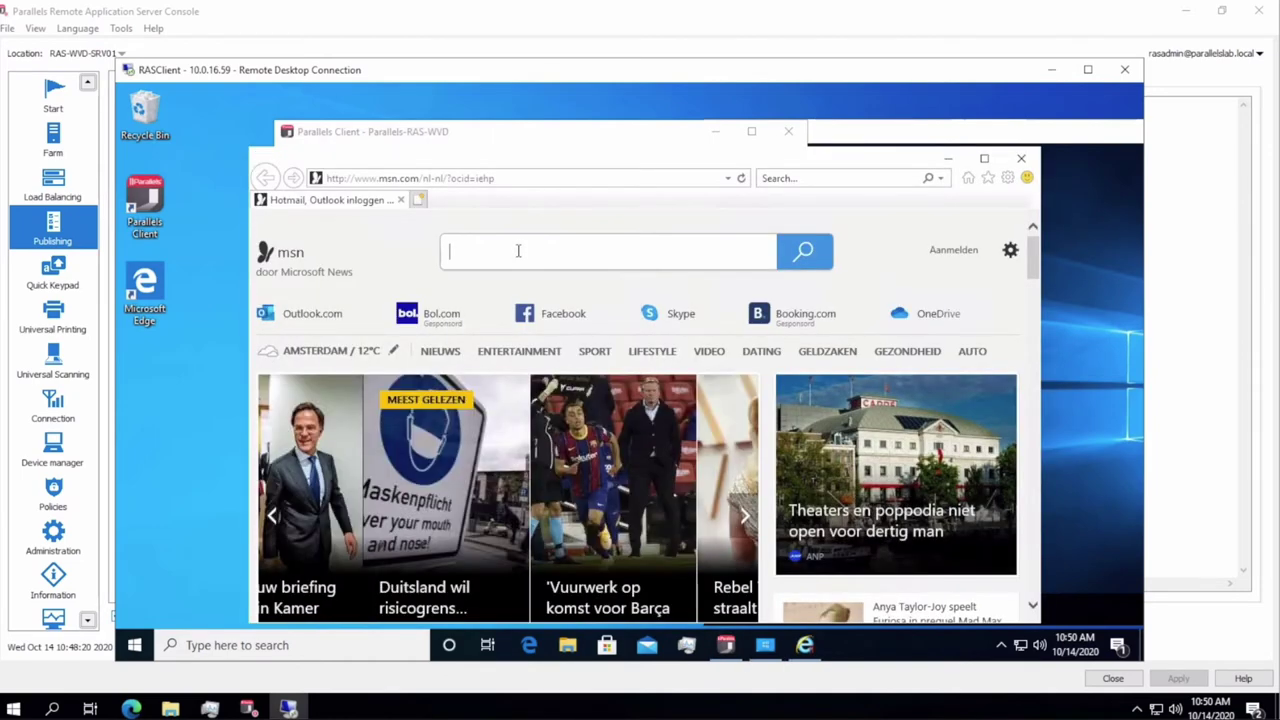
{"action": "type", "text": "mej"}
{"action": "key", "text": "BackSpace"}
{"action": "key", "text": "BackSpace"}
{"action": "key", "text": "BackSpace"}
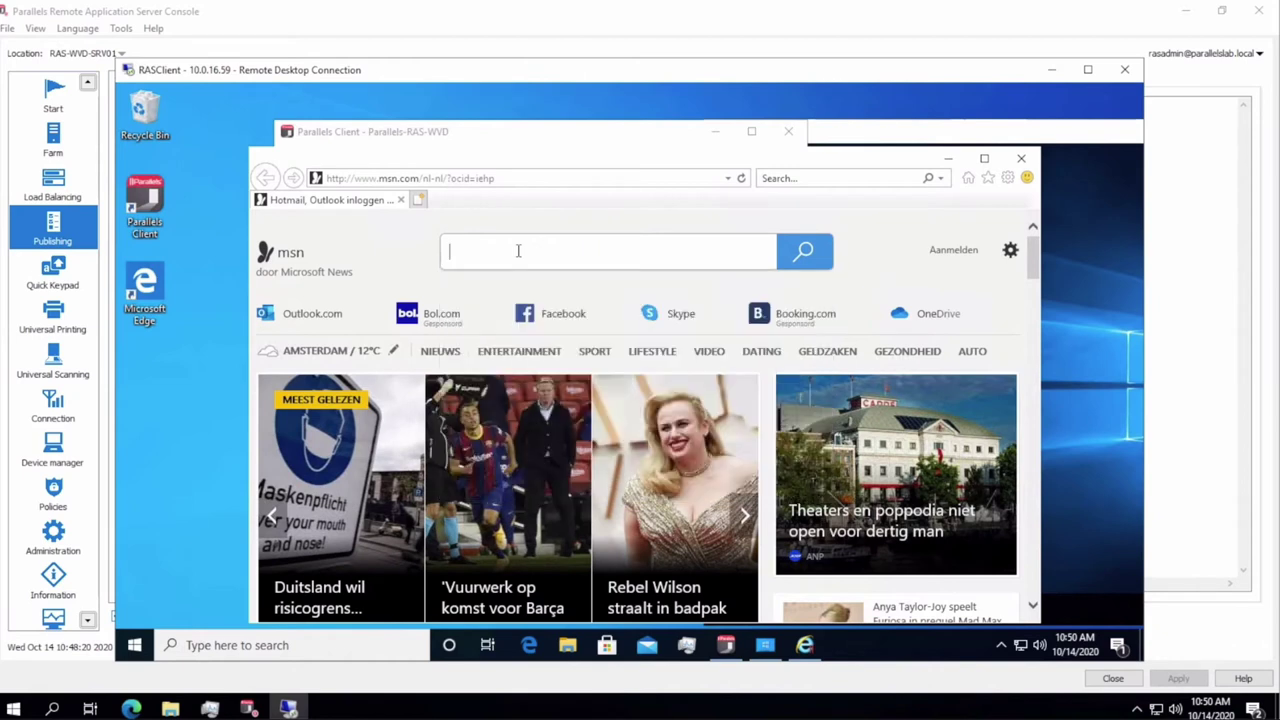
{"action": "left_click", "coordinate": [1020, 159]}
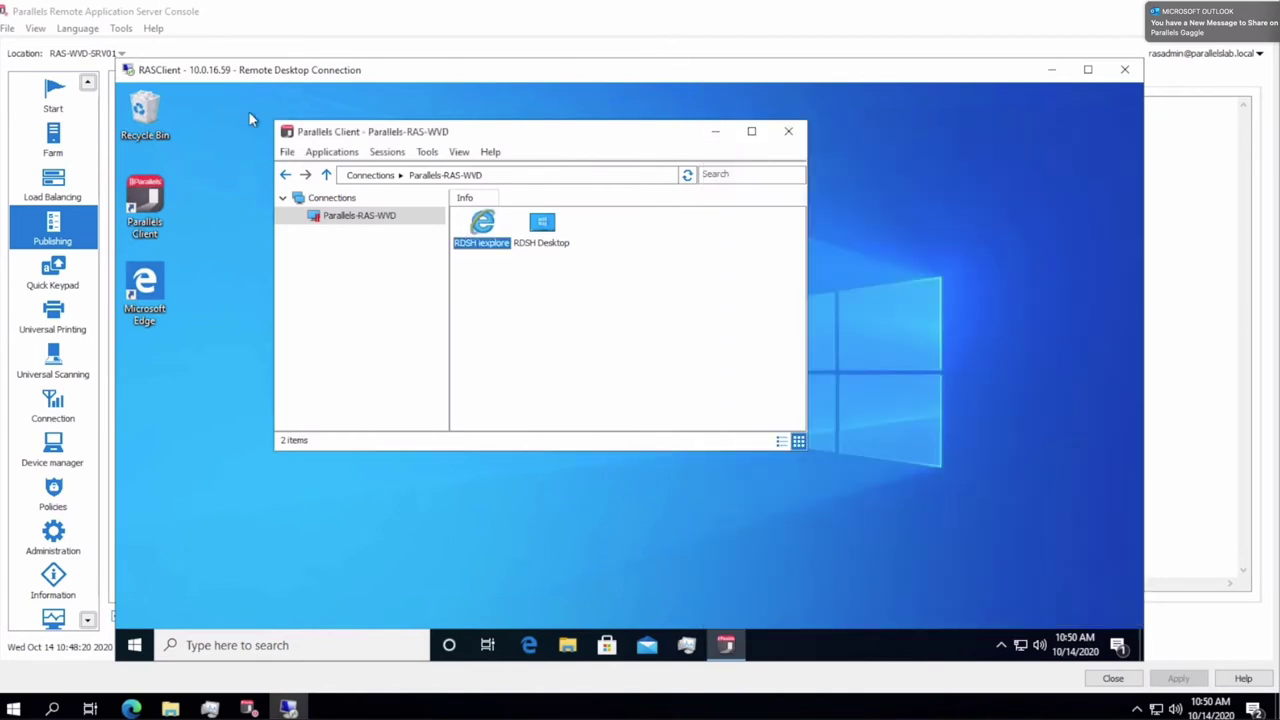
Start Deploy Windows Virtual Desktop from the Start page and download the WVD Agent and Bootloader
{"action": "left_click", "coordinate": [66, 143]}
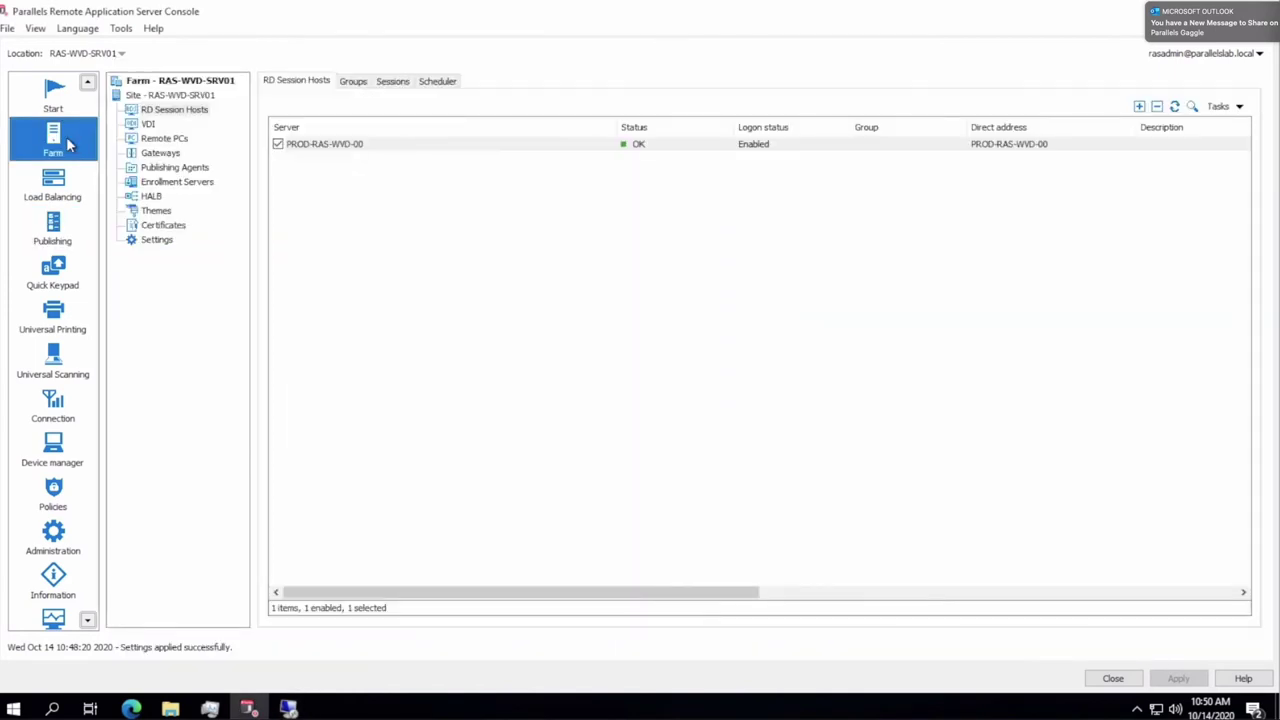
{"action": "left_click", "coordinate": [58, 108]}
{"action": "left_click", "coordinate": [226, 403]}
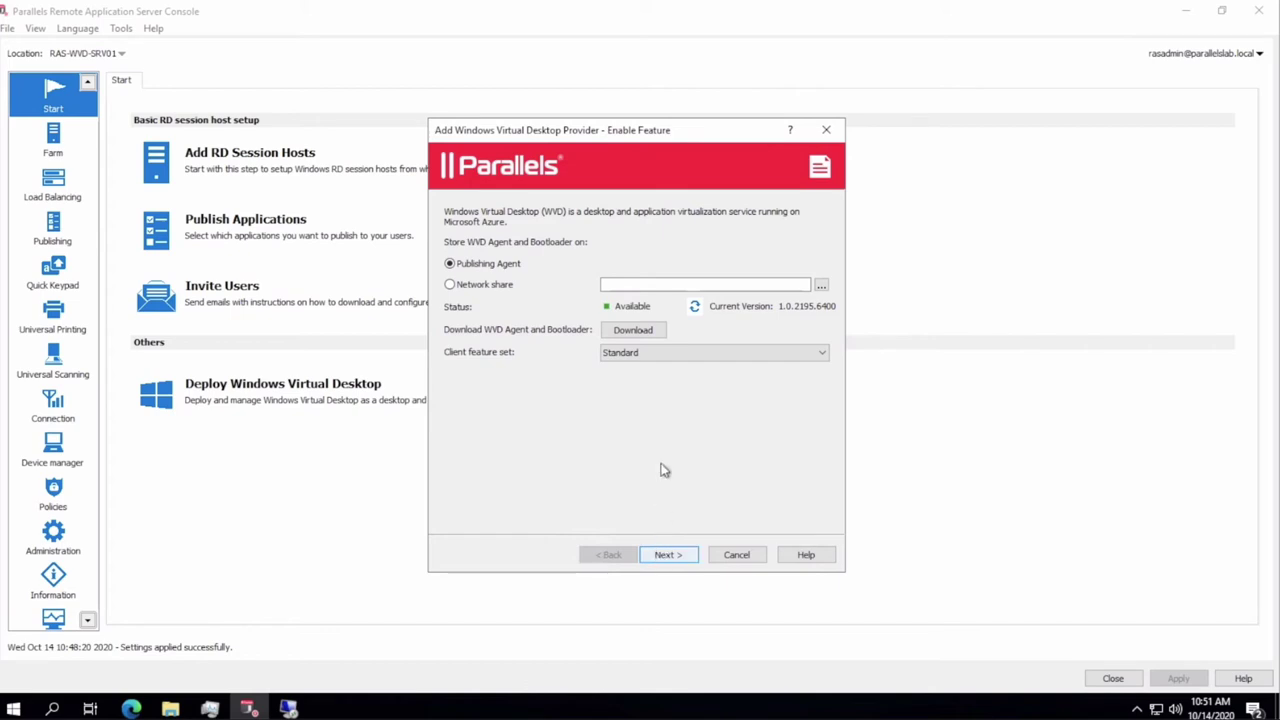
{"action": "left_click", "coordinate": [643, 332]}
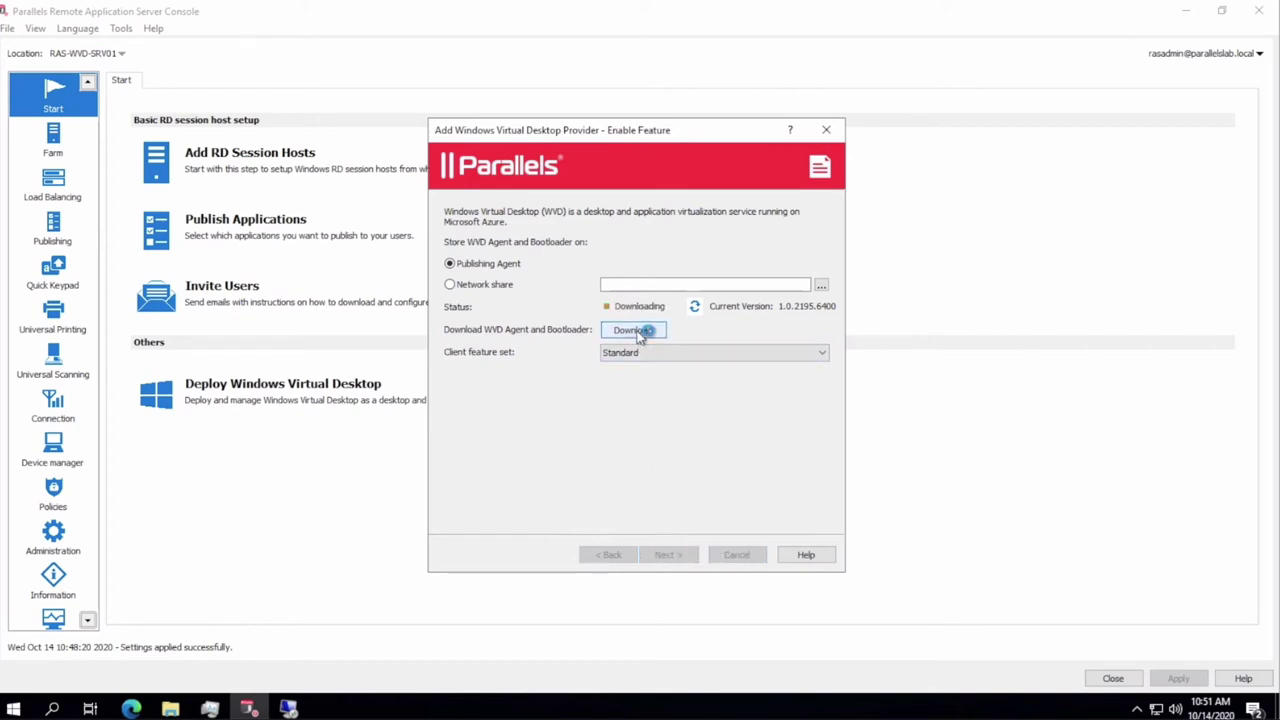
{"action": "left_click", "coordinate": [666, 556]}
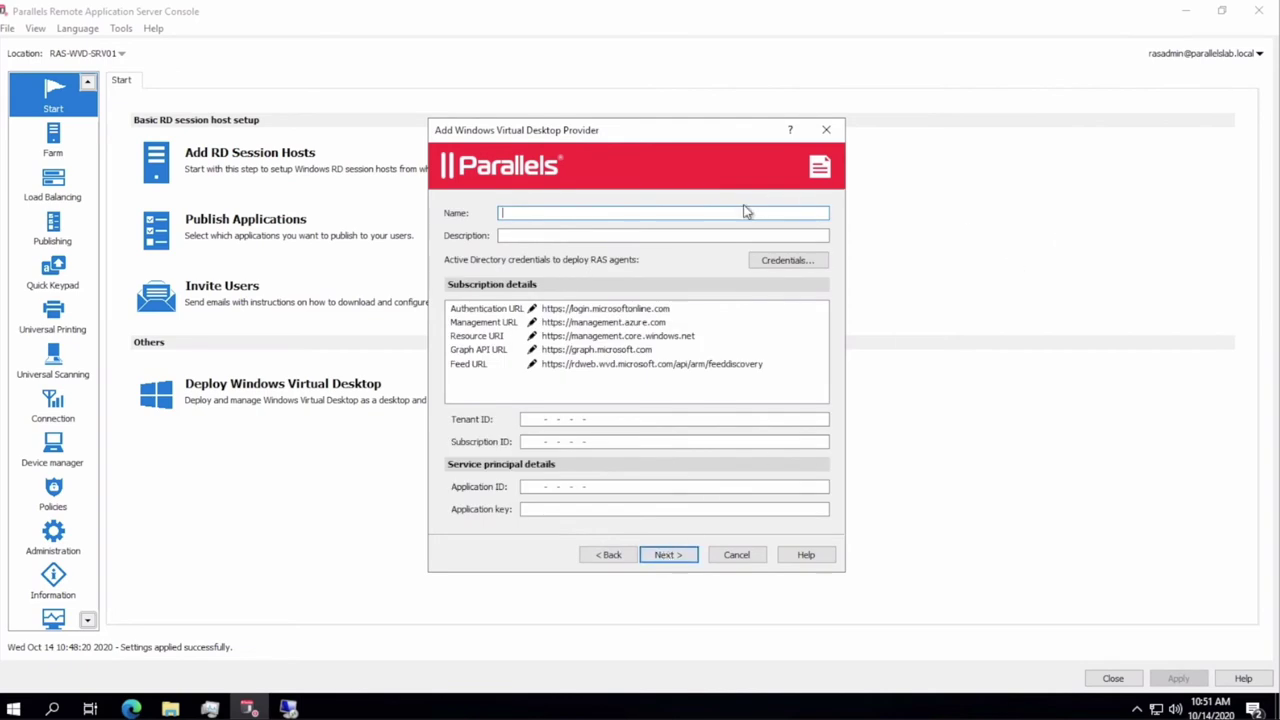
Name the provider WVD and add the RAS administrator's username and password as AD credentials
{"action": "type", "text": "WVD"}
{"action": "left_click", "coordinate": [797, 264]}
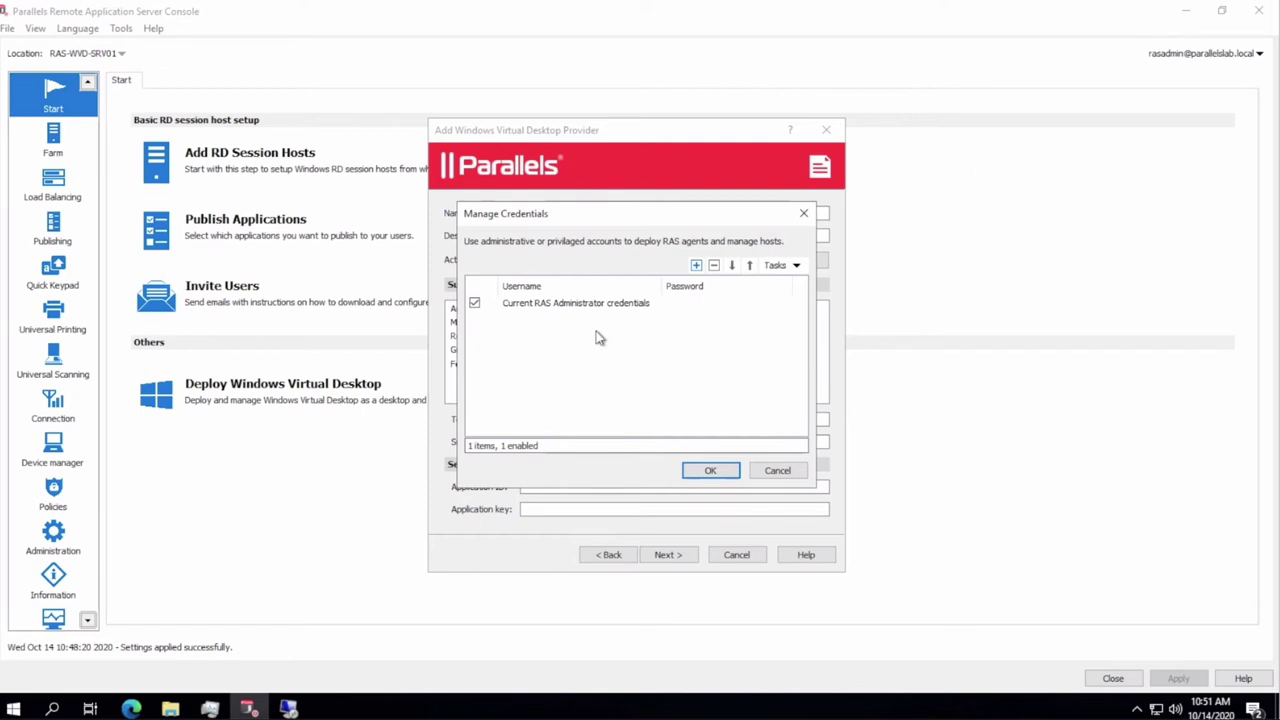
{"action": "left_click", "coordinate": [696, 266]}
{"action": "left_click", "coordinate": [634, 344]}
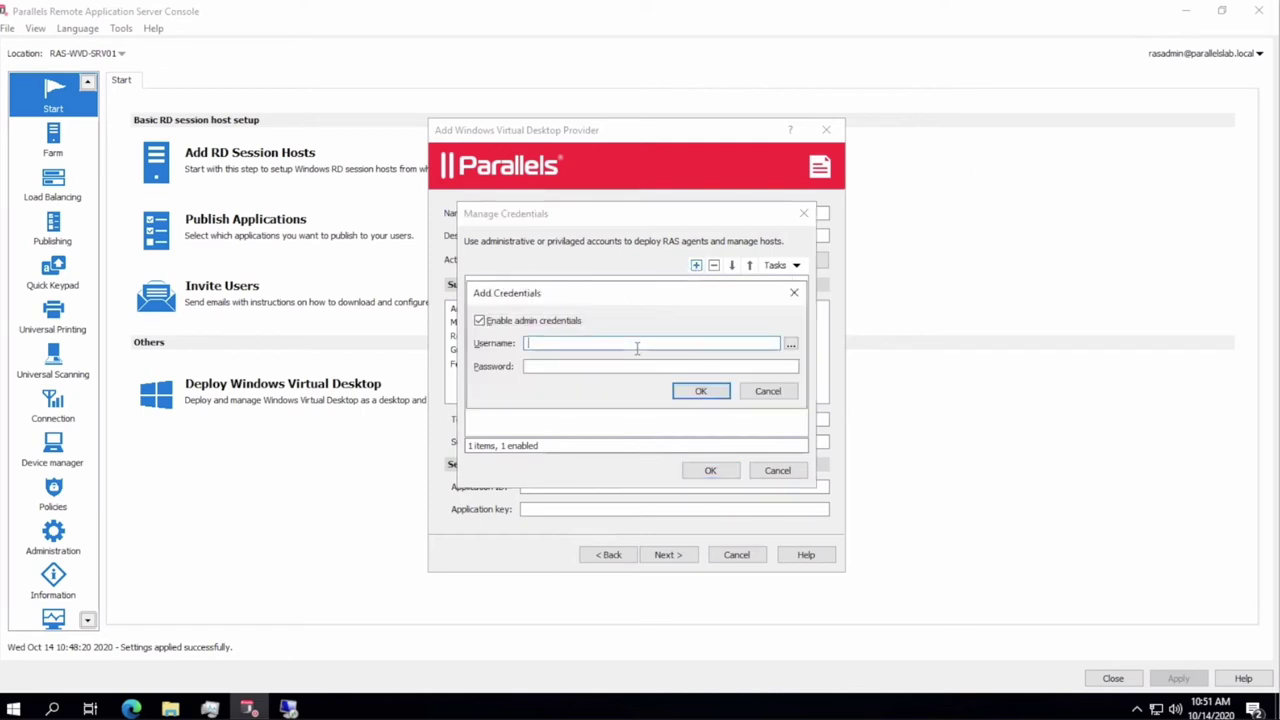
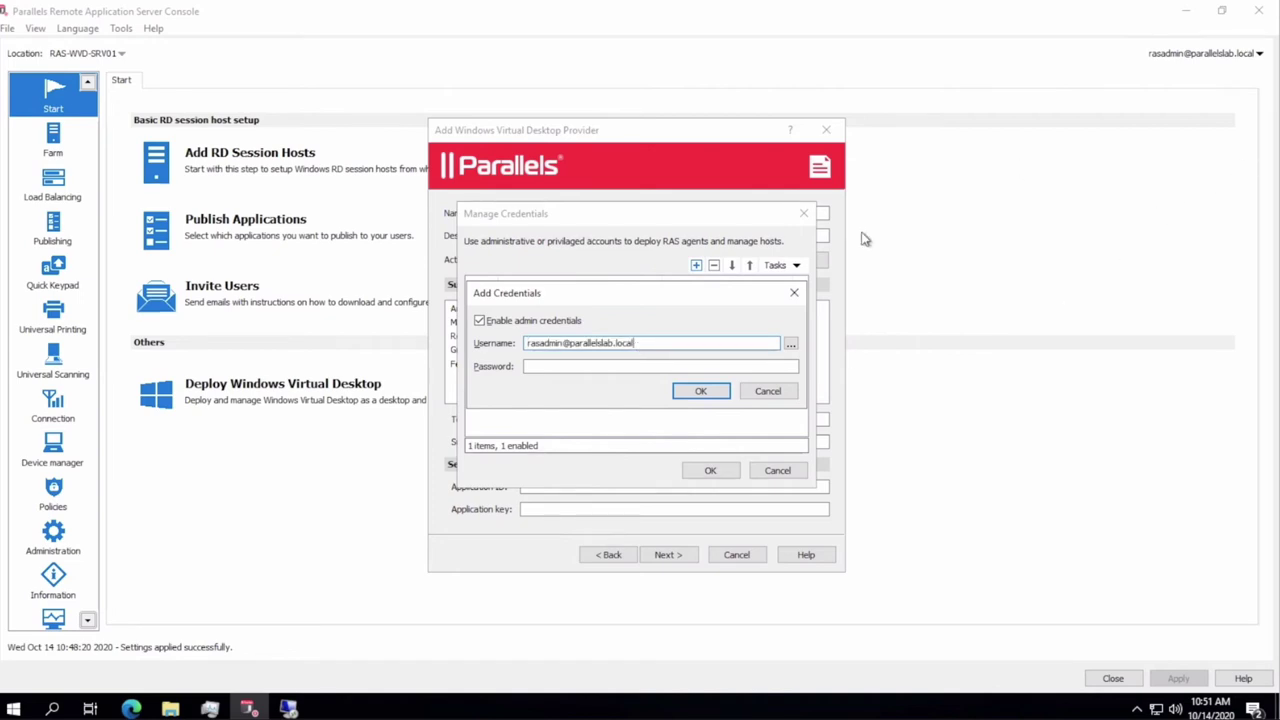
{"action": "left_click", "coordinate": [668, 366]}
{"action": "type", "text": "••••••••••••"}
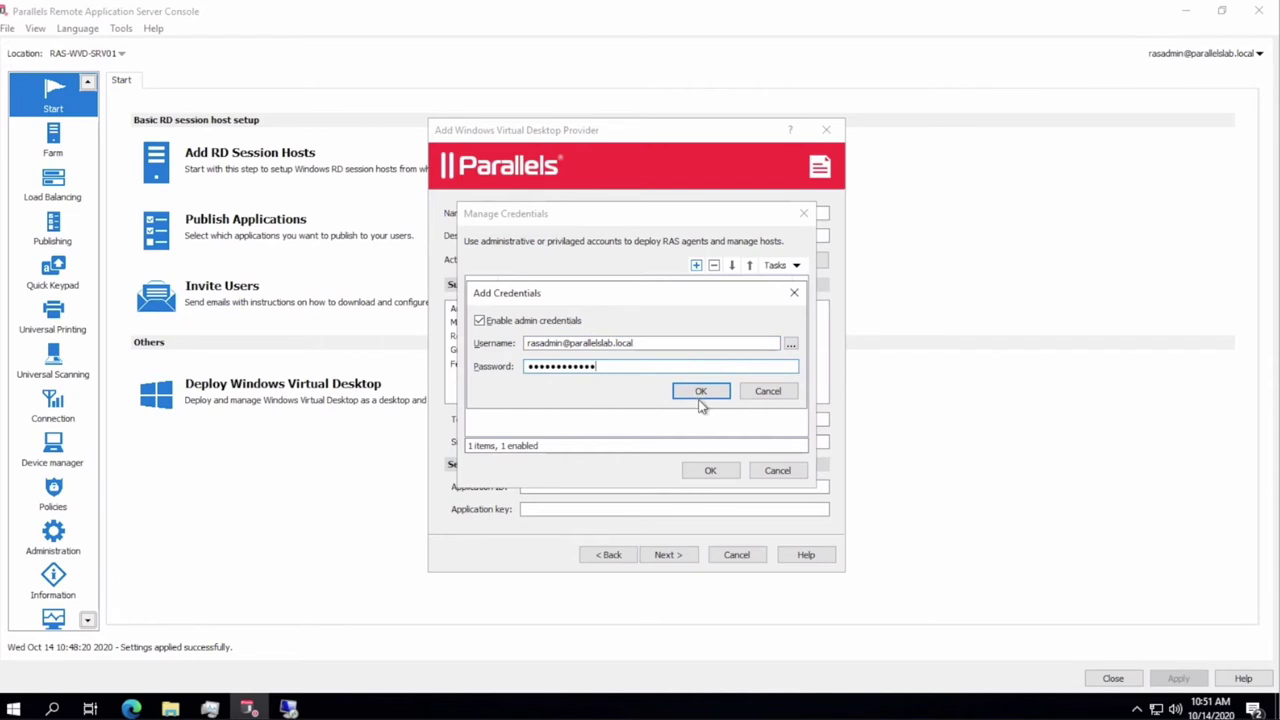
{"action": "left_click", "coordinate": [702, 399]}
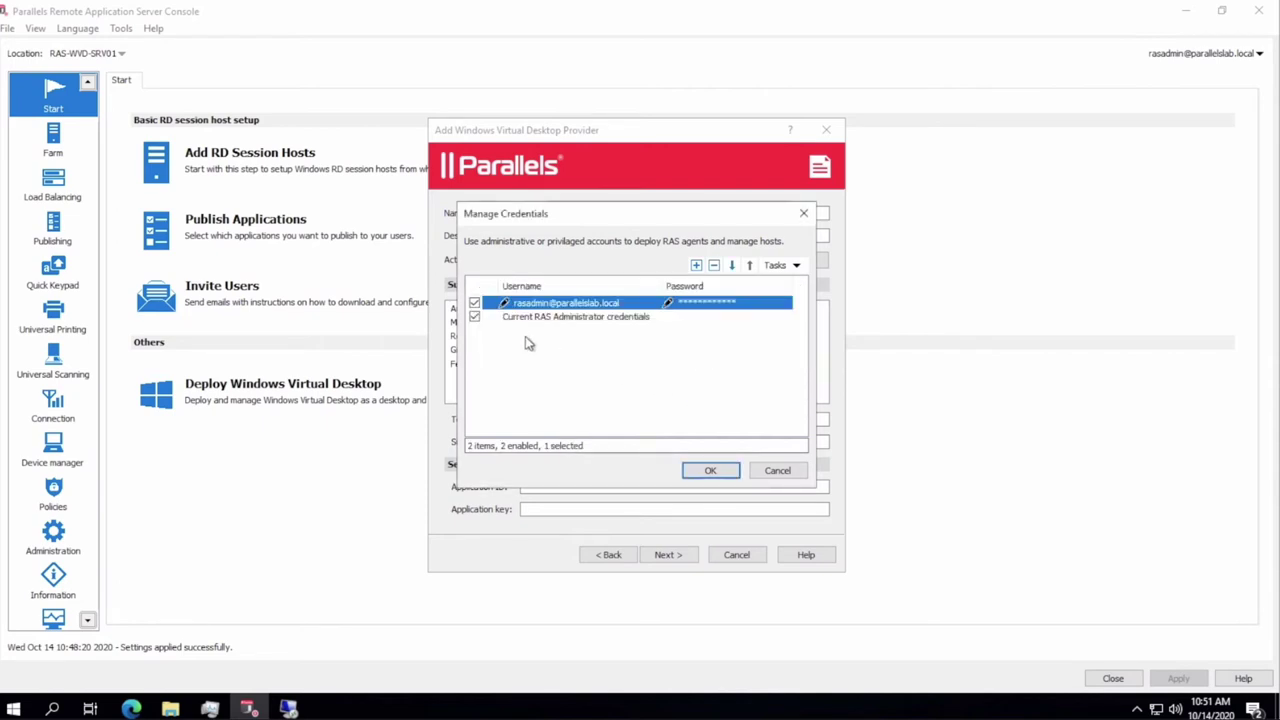
{"action": "left_click", "coordinate": [713, 469]}
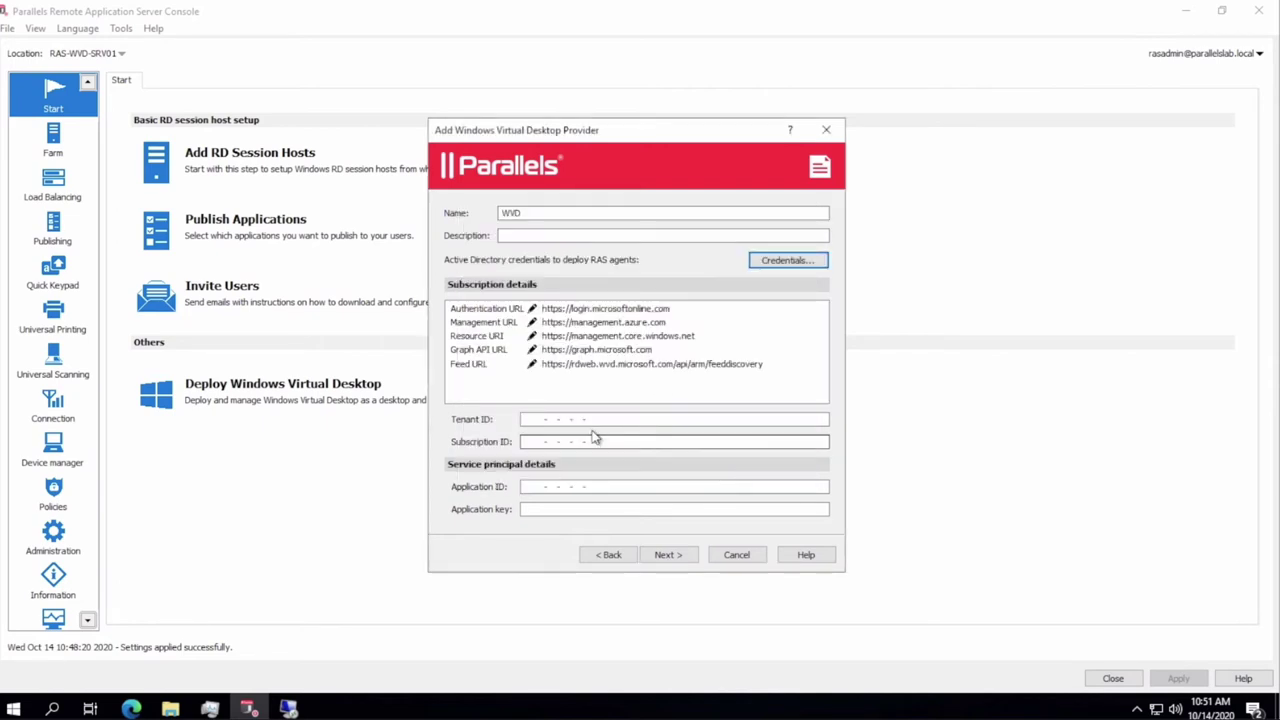
Paste the Azure tenant ID, subscription ID, application ID and application key, then reach the Summary
{"action": "left_click", "coordinate": [546, 419]}
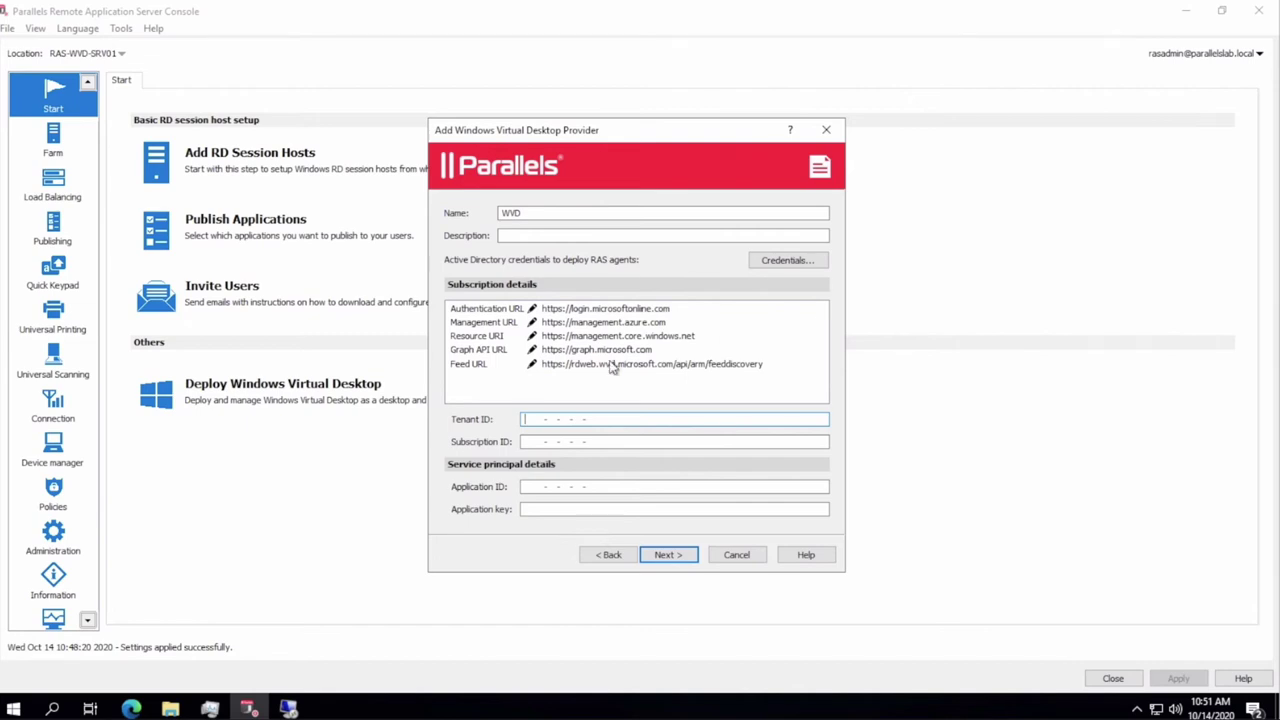
{"action": "type", "text": "e531b8d4-7f12-43c6-85eb-57d0d07c6459"}
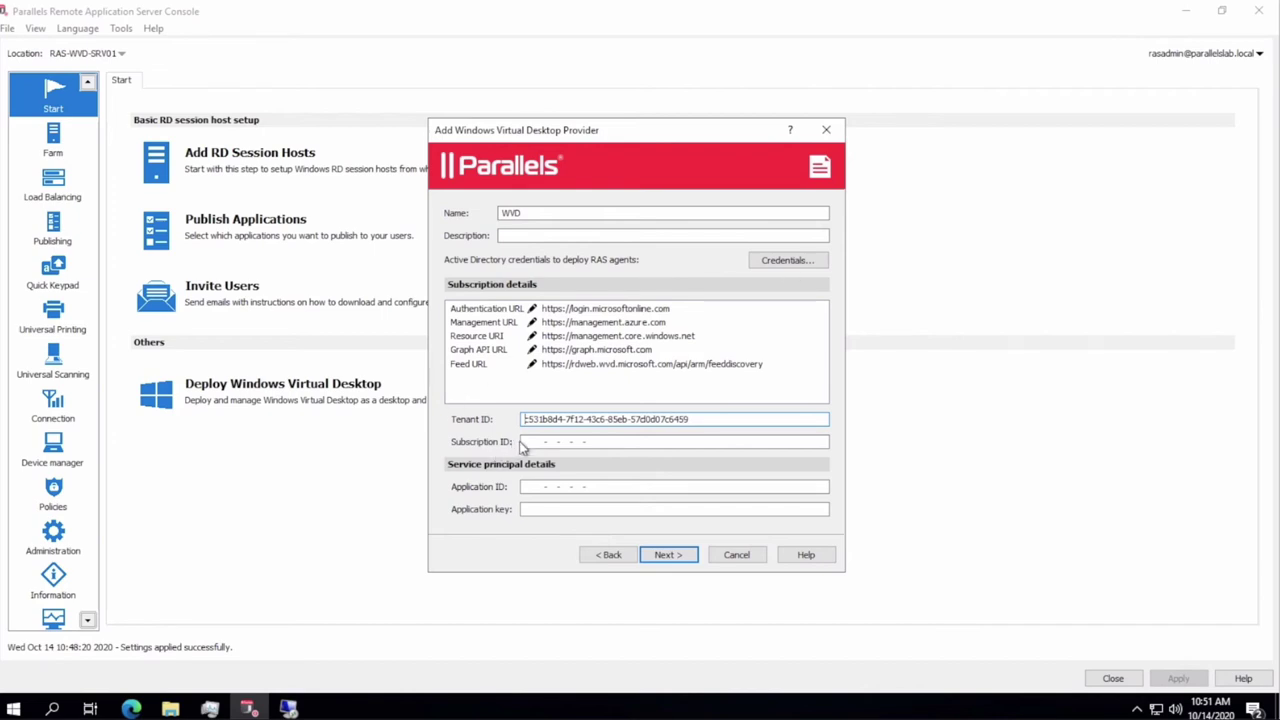
{"action": "left_click", "coordinate": [522, 442]}
{"action": "key", "text": "ctrl+v"}
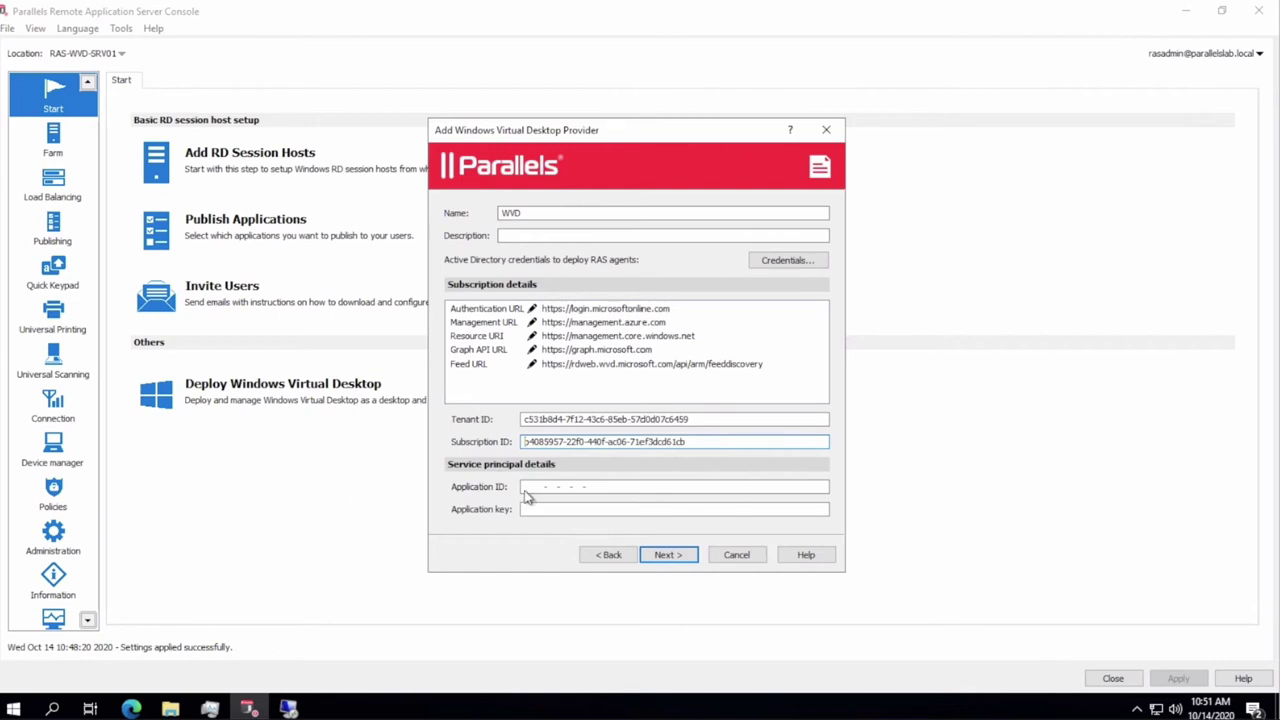
{"action": "left_click", "coordinate": [528, 490]}
{"action": "type", "text": "c112e019-c753-41cd-aa35-af7edb2eb6aa"}
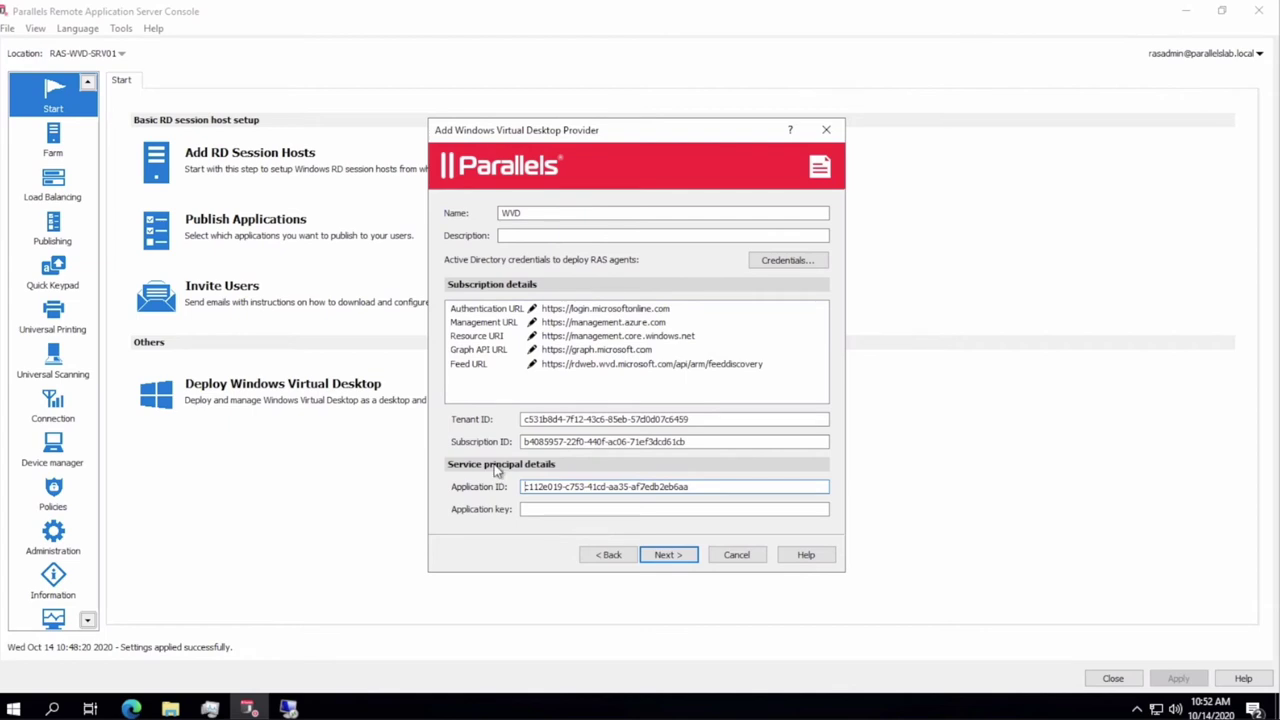
{"action": "left_click", "coordinate": [526, 509]}
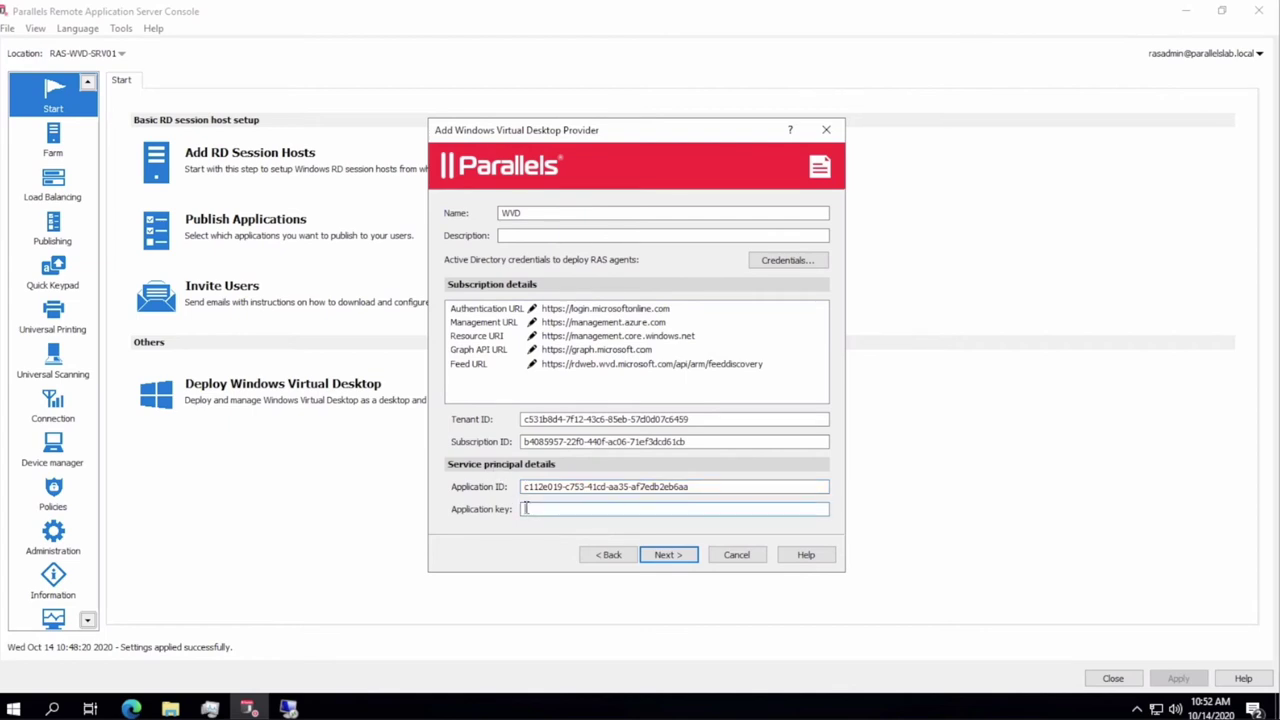
{"action": "key", "text": "ctrl+v"}
{"action": "left_click", "coordinate": [683, 558]}
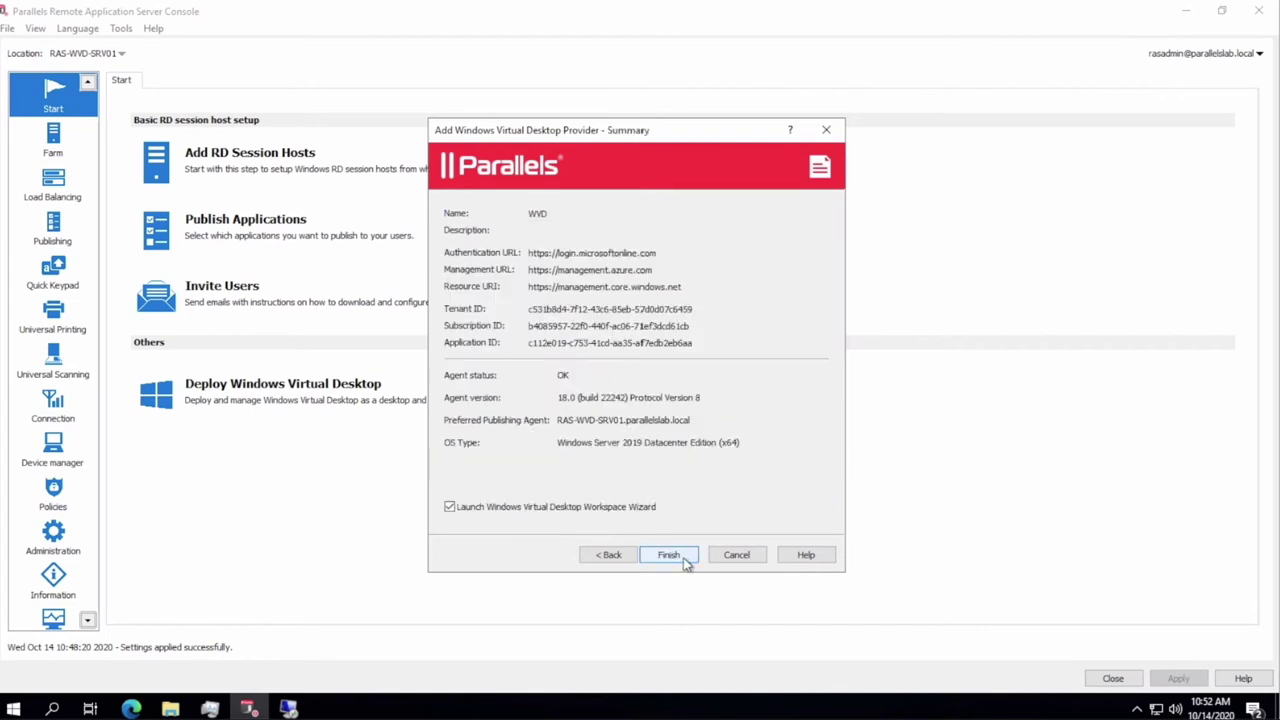
Finish the provider and choose to create a new workspace named RAS_Workspace
{"action": "left_click", "coordinate": [668, 555]}
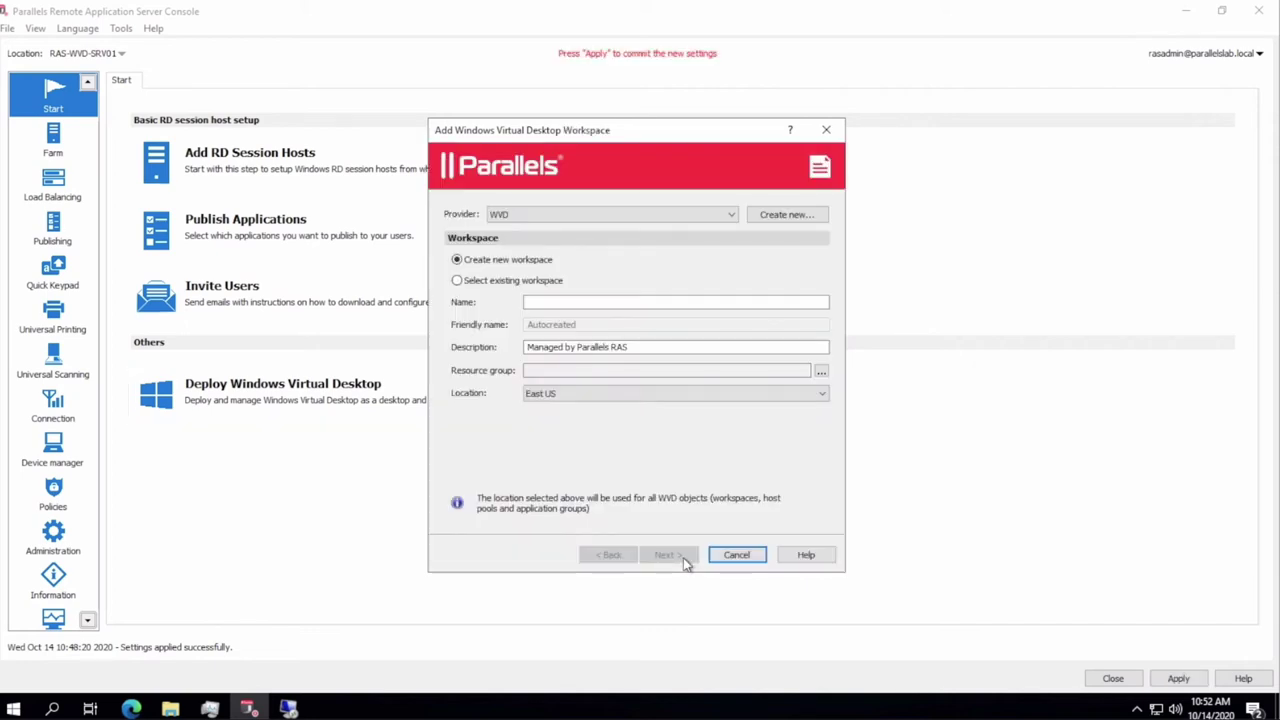
{"action": "left_click", "coordinate": [544, 283]}
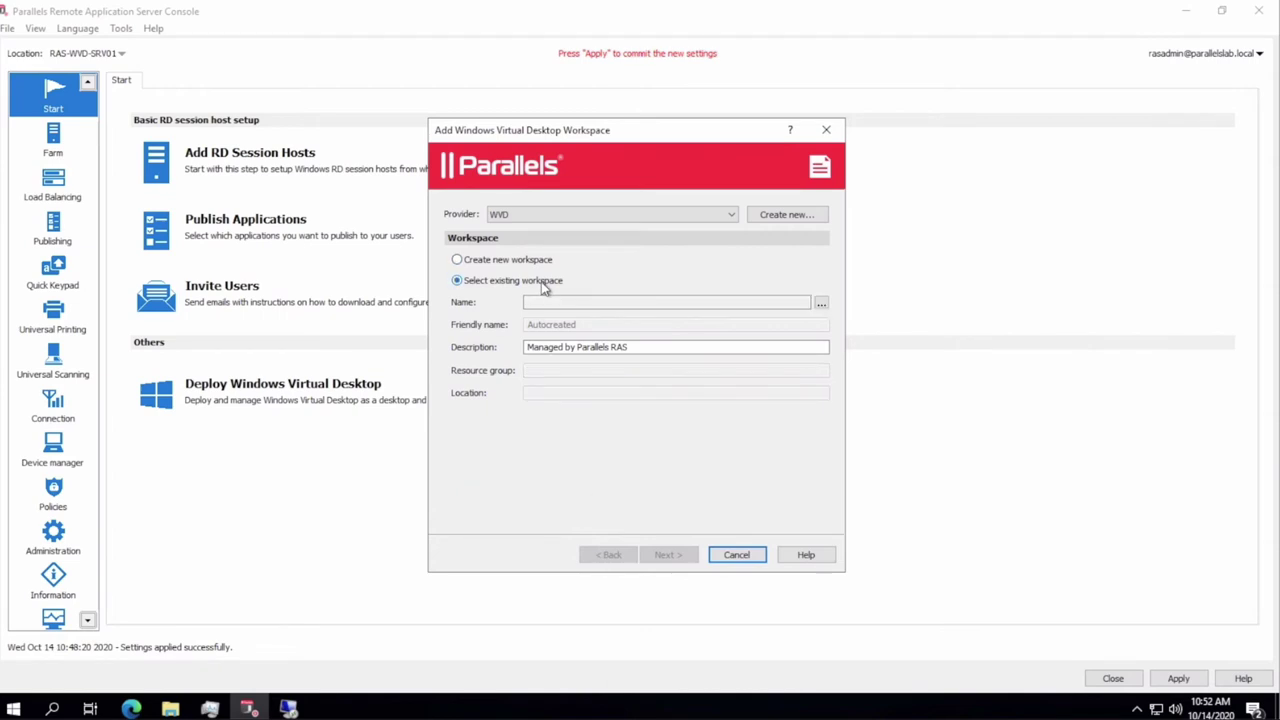
{"action": "left_click", "coordinate": [820, 303]}
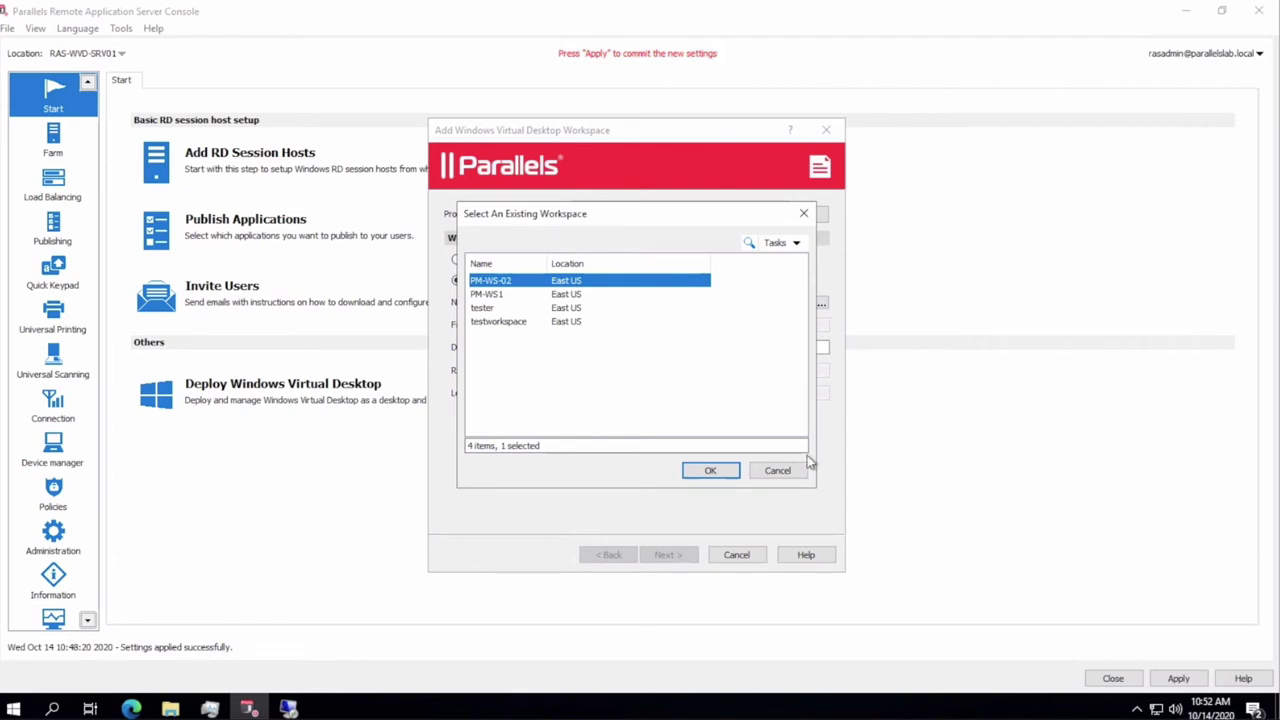
{"action": "left_click", "coordinate": [777, 470]}
{"action": "left_click", "coordinate": [527, 262]}
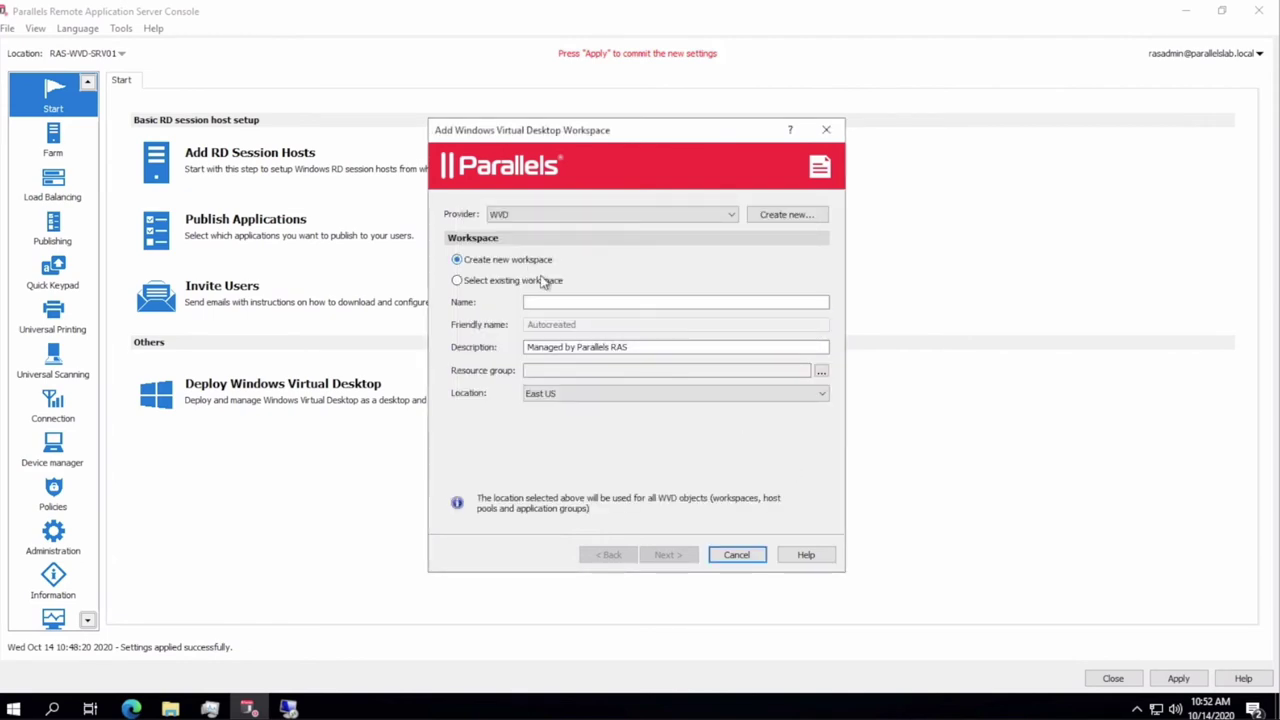
{"action": "left_click", "coordinate": [567, 302]}
{"action": "type", "text": "RAS_Workspace"}
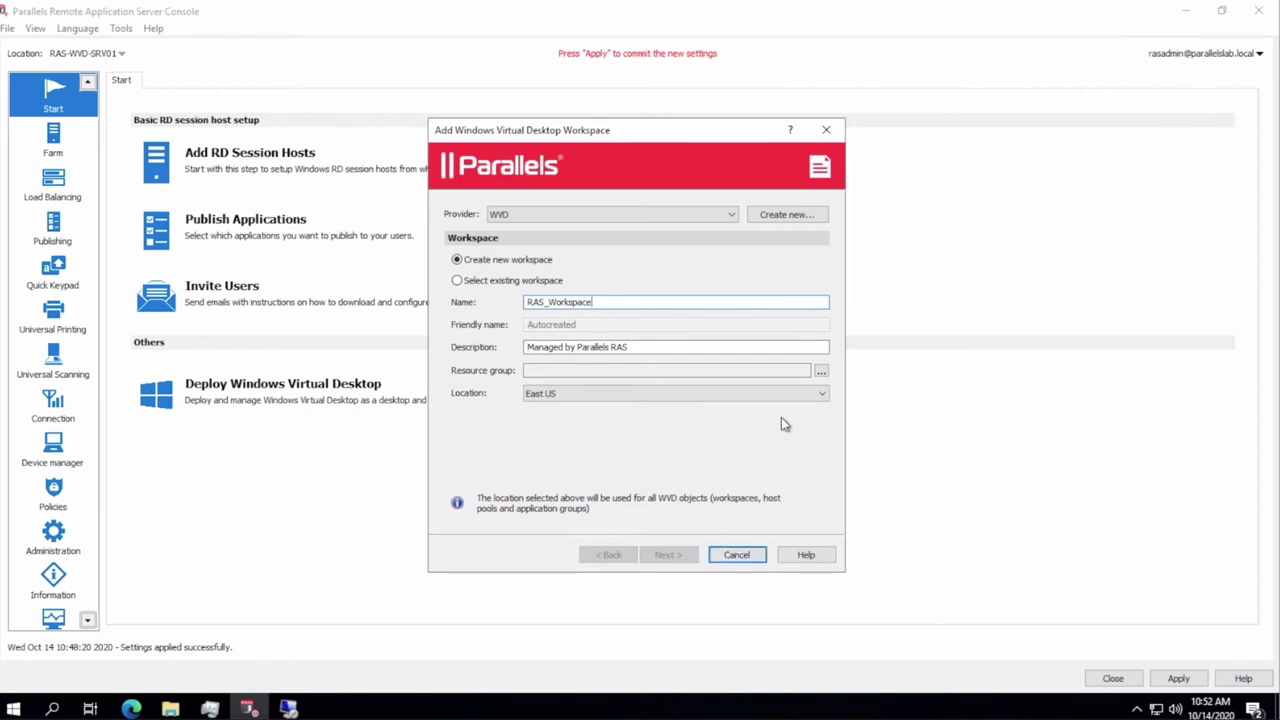
Filter and select resource group Prod-RAS-WVD-RG01 for the workspace, then reach the Summary
{"action": "left_click", "coordinate": [821, 371]}
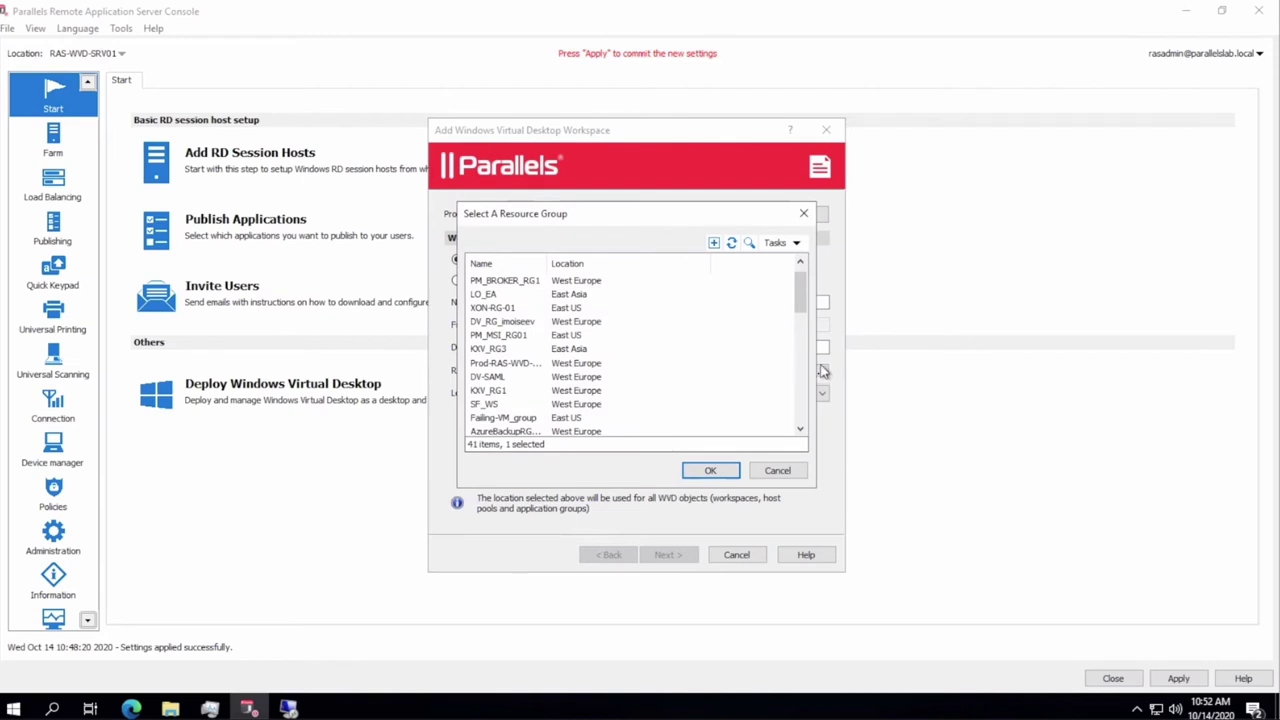
{"action": "left_click", "coordinate": [749, 243]}
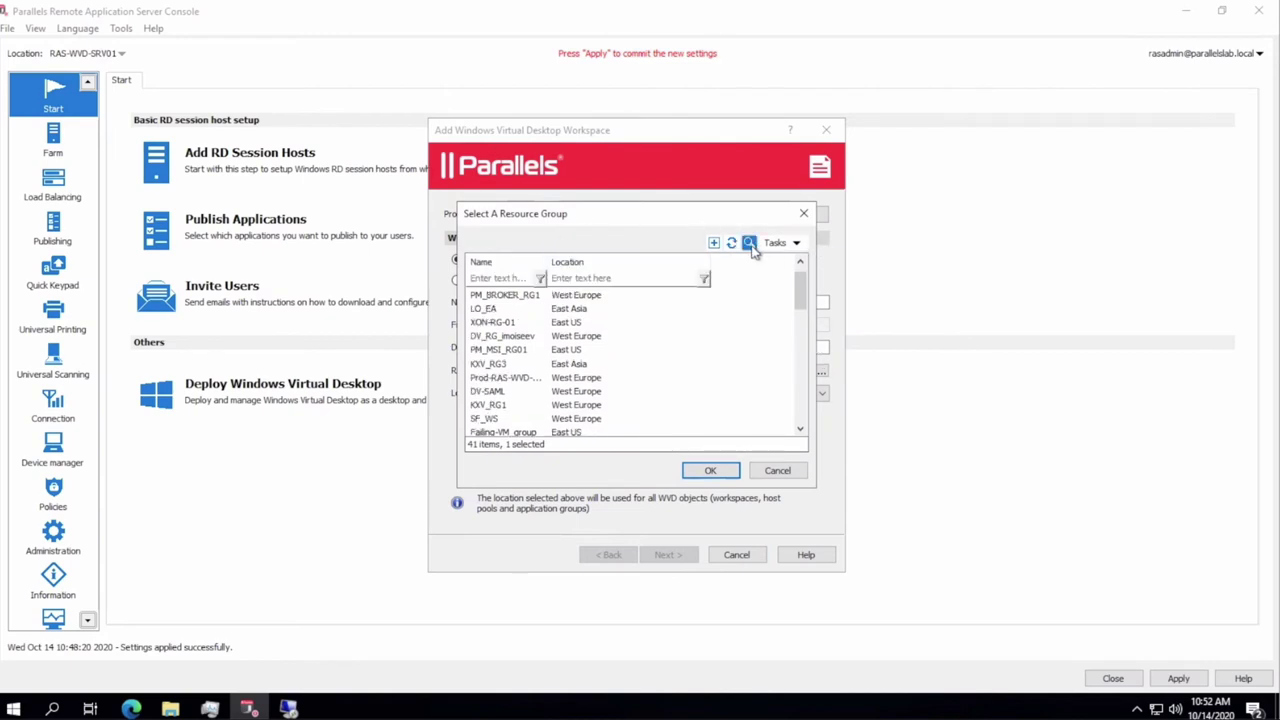
{"action": "left_click", "coordinate": [515, 277]}
{"action": "left_click", "coordinate": [522, 297]}
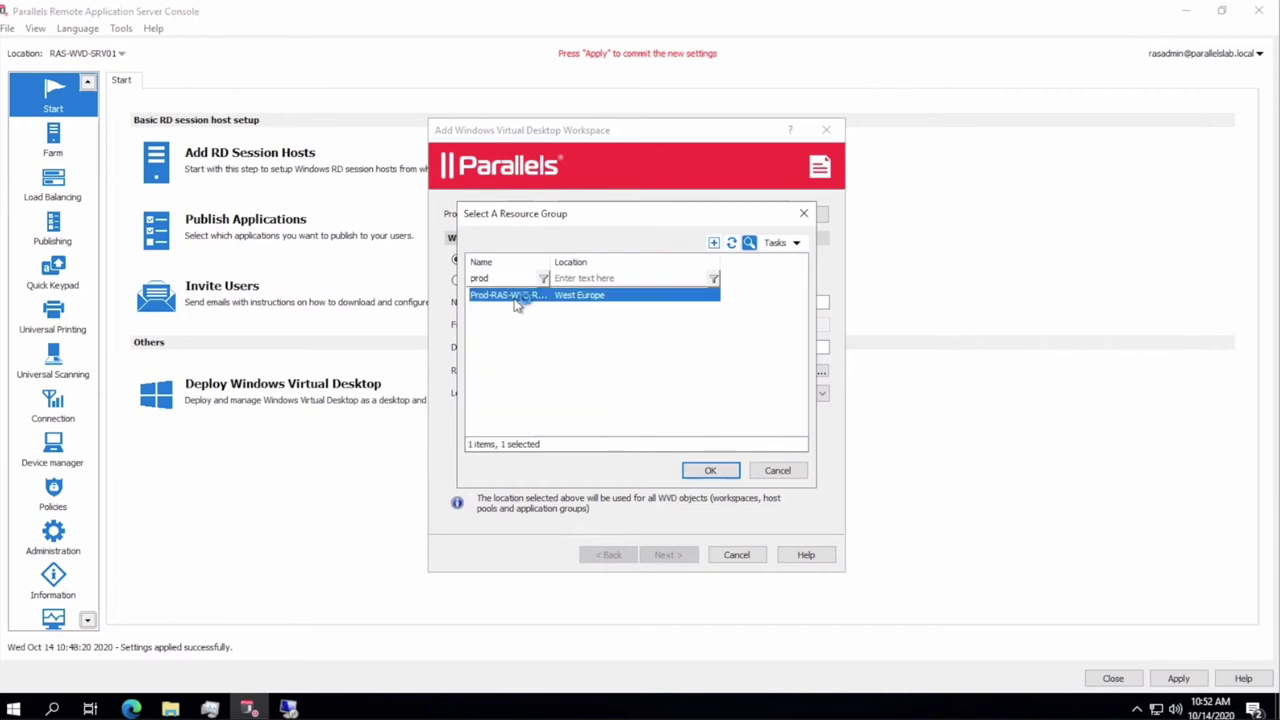
{"action": "left_click", "coordinate": [699, 470]}
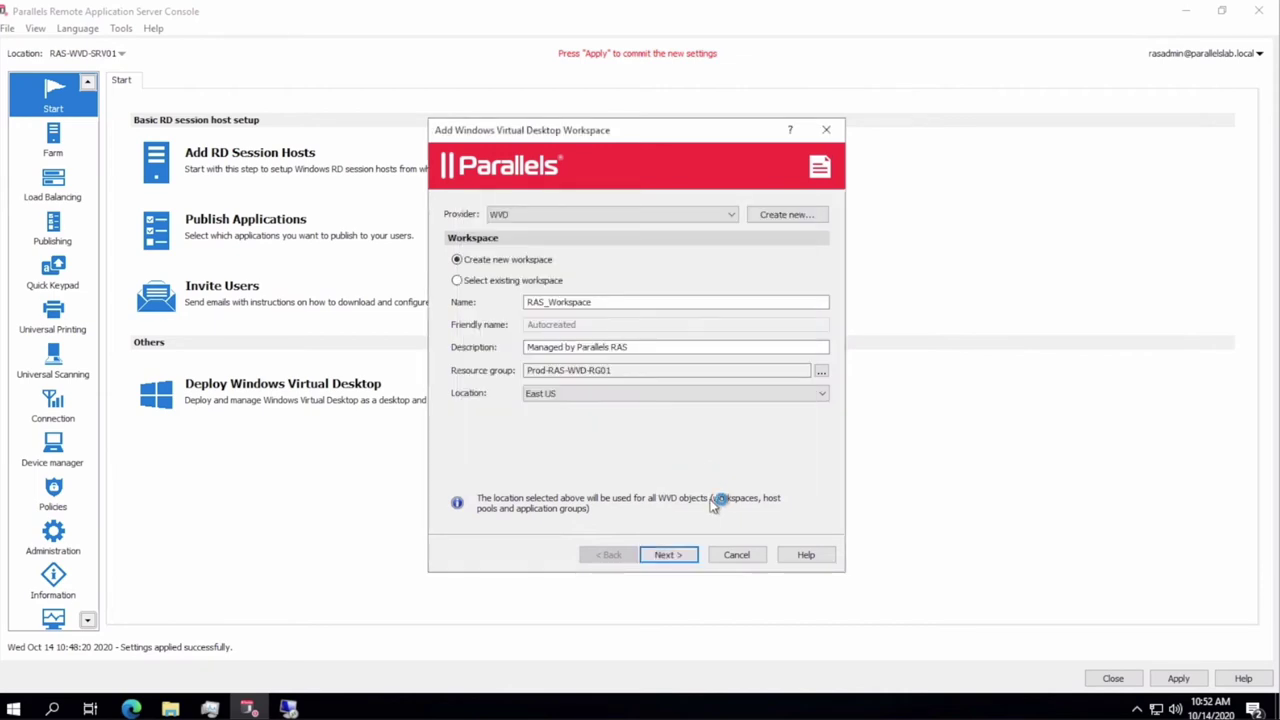
{"action": "left_click", "coordinate": [668, 555]}
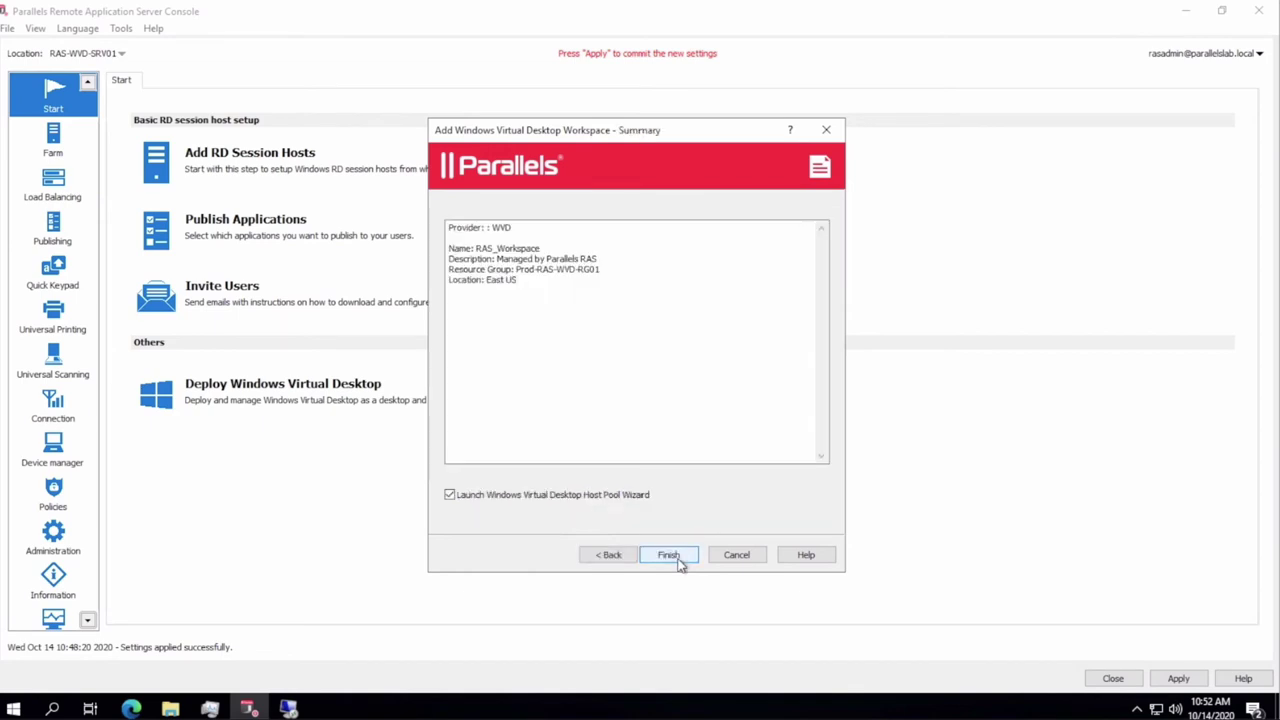
Create the workspace and name the new host pool WVDDesktops
{"action": "left_click", "coordinate": [668, 555]}
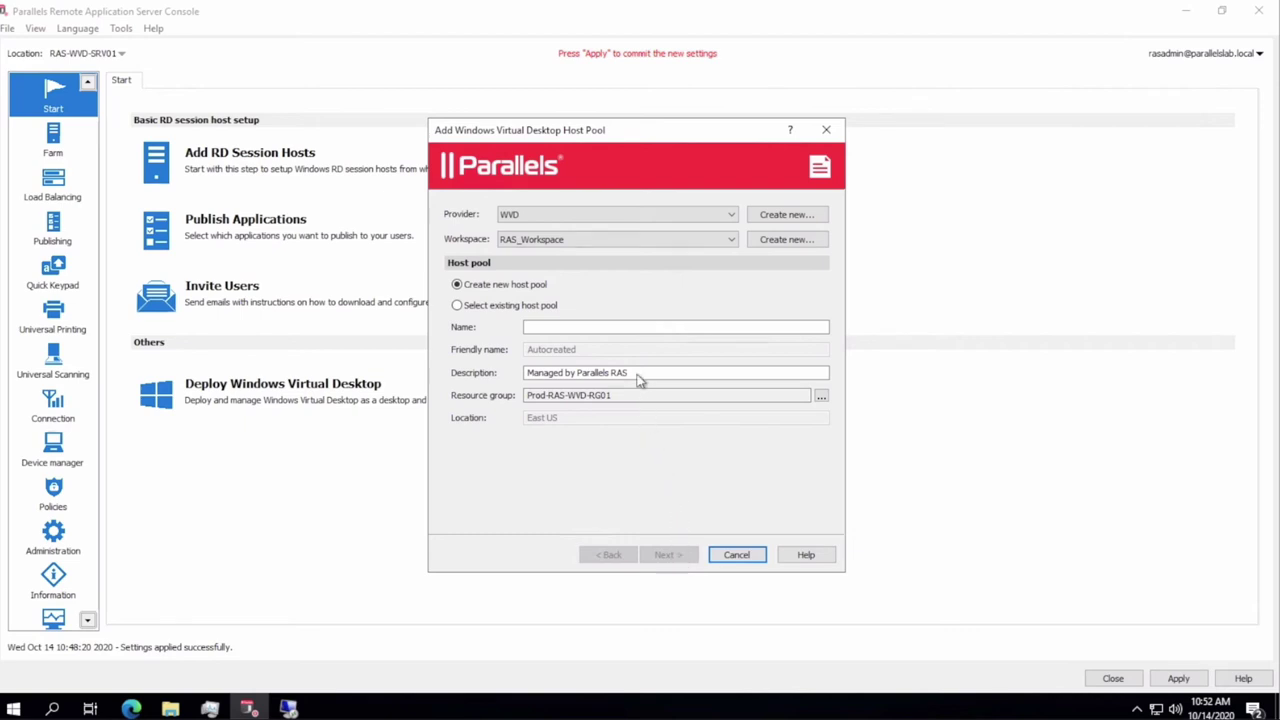
{"action": "left_click", "coordinate": [633, 330]}
{"action": "type", "text": "W"}
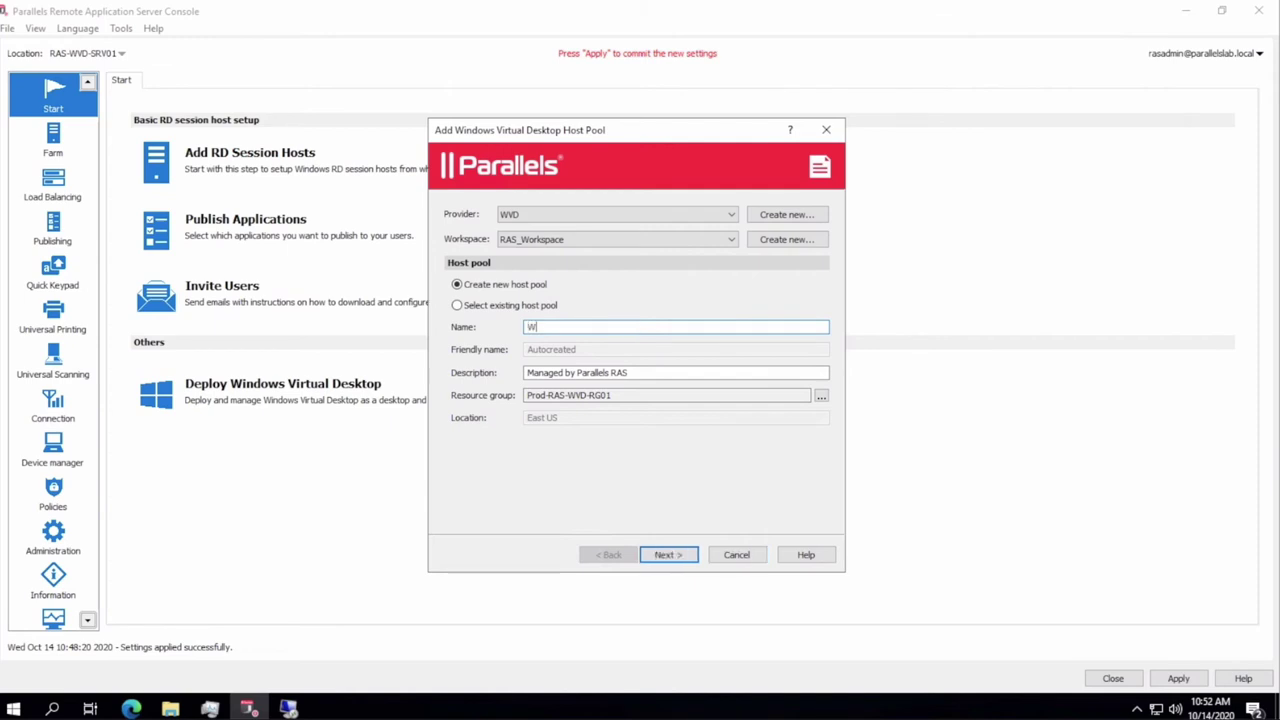
{"action": "type", "text": "VDDesktops"}
{"action": "left_click", "coordinate": [686, 556]}
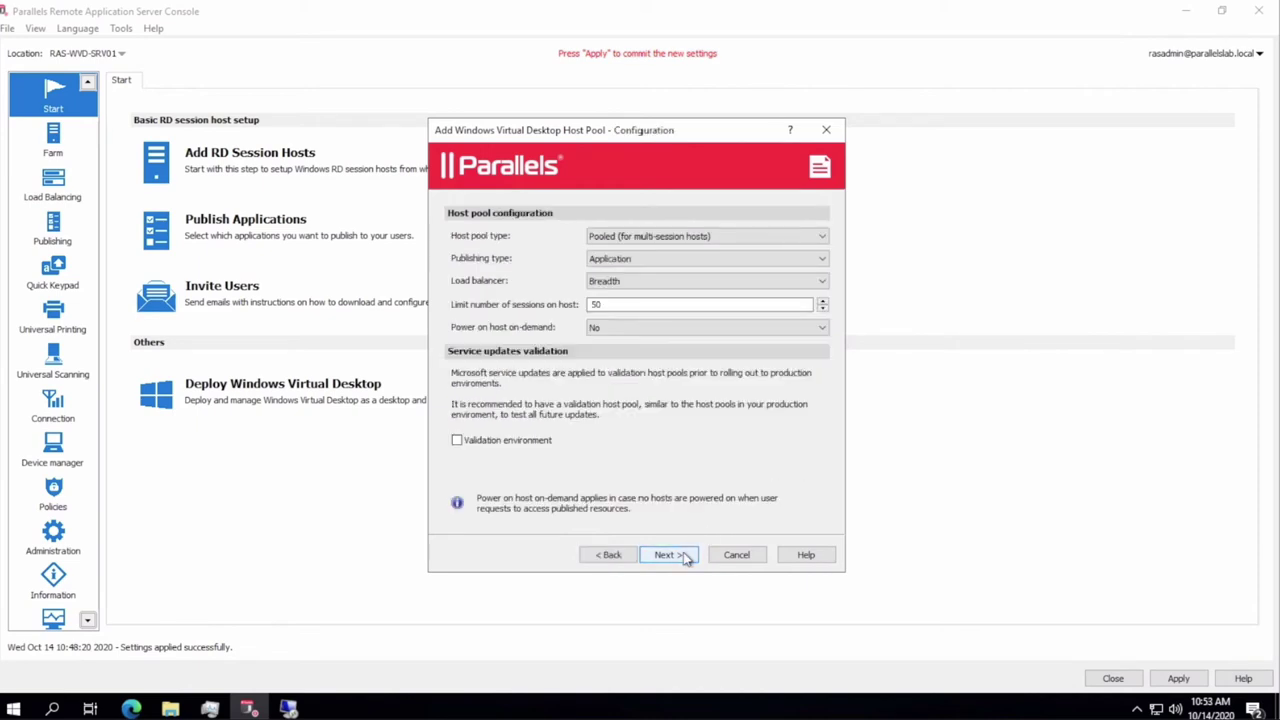
Set the host pool publishing type to Desktop with Standalone host provisioning
{"action": "left_click", "coordinate": [810, 261]}
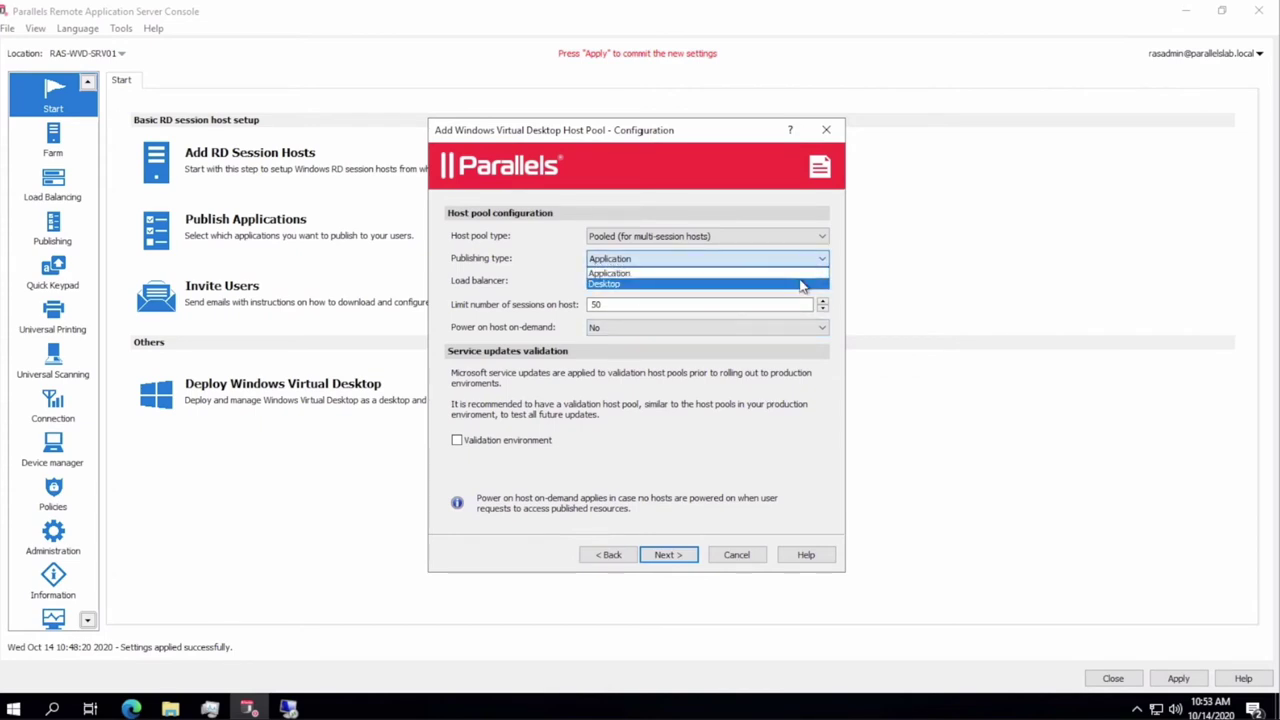
{"action": "left_click", "coordinate": [803, 284]}
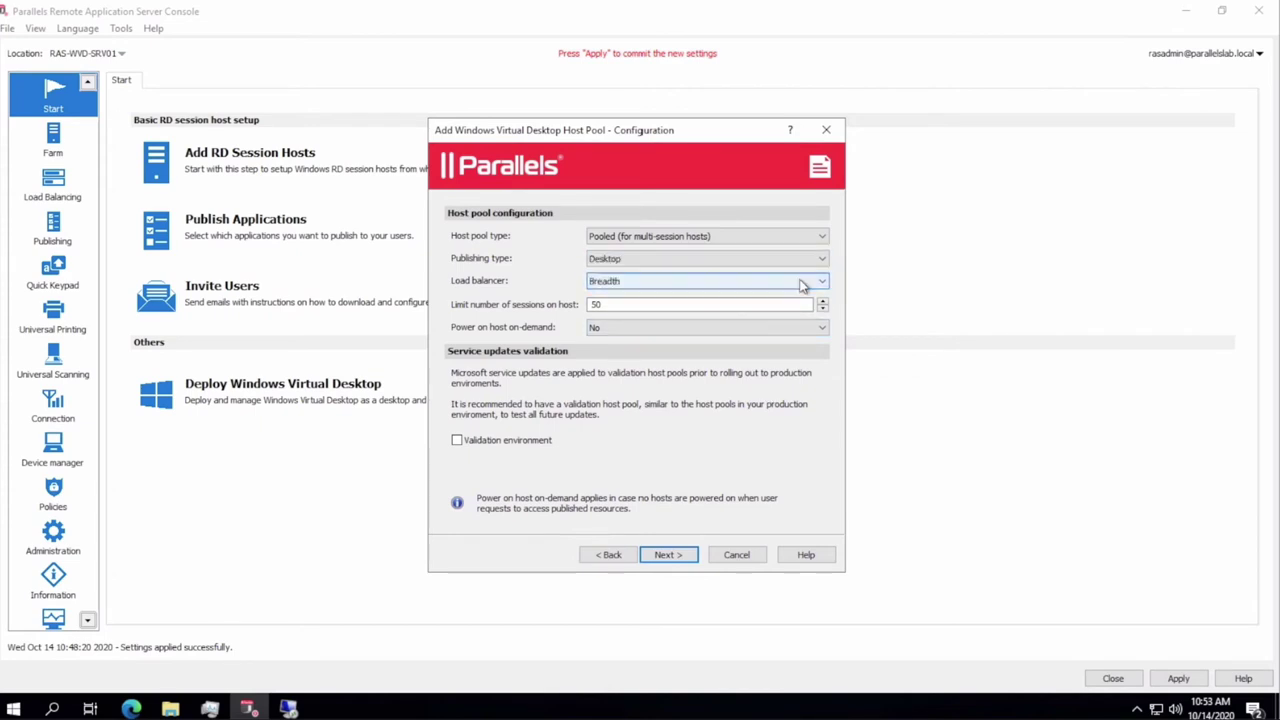
{"action": "left_click", "coordinate": [678, 560]}
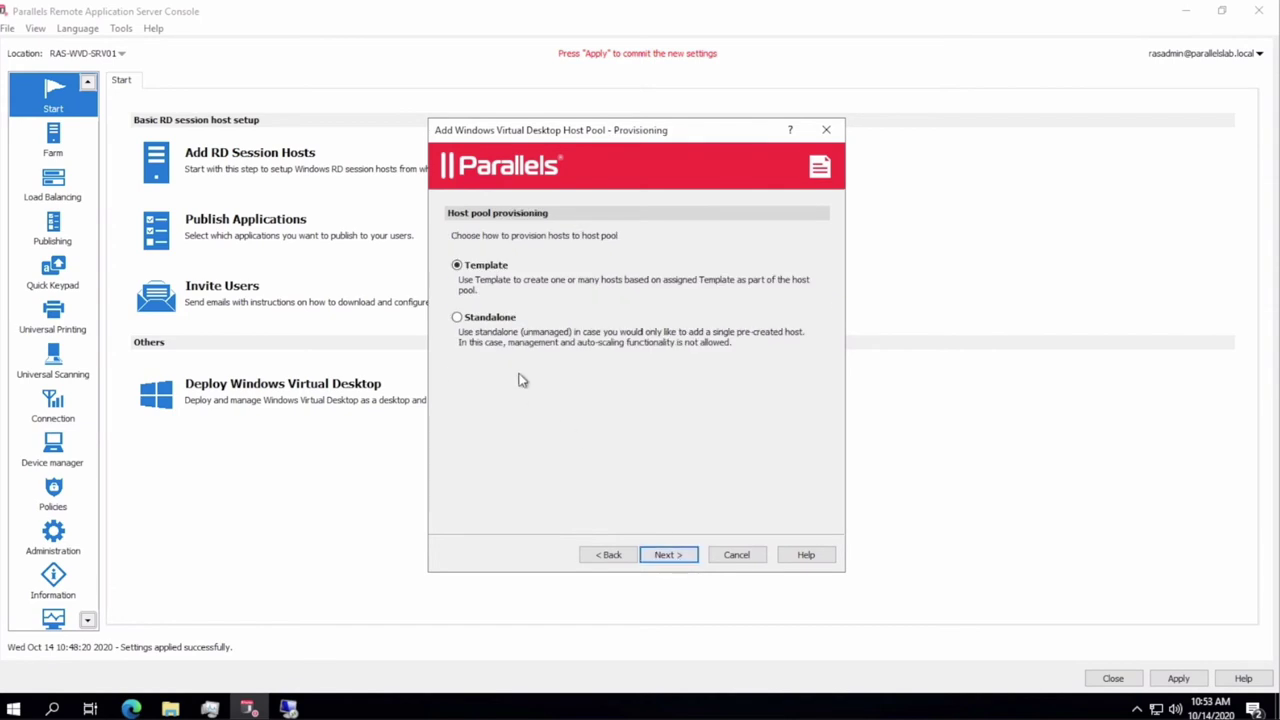
{"action": "left_click", "coordinate": [492, 320]}
{"action": "left_click", "coordinate": [682, 561]}
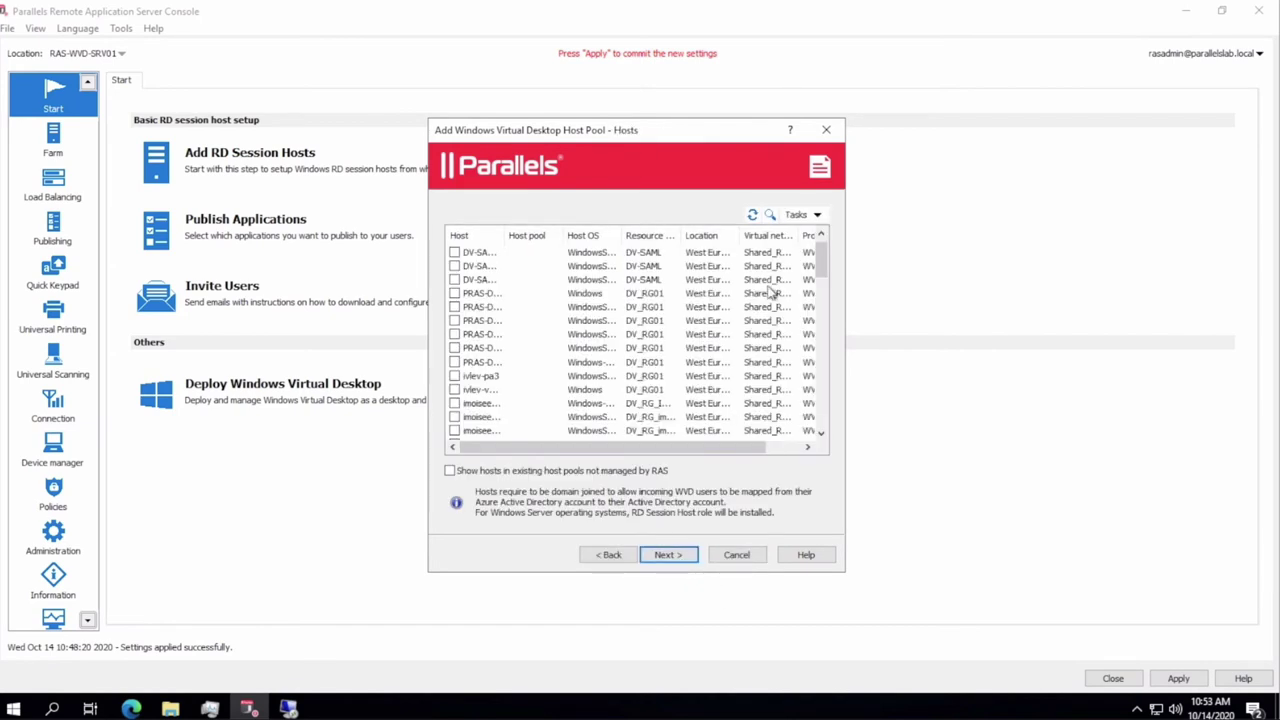
Filter the host list by prod and add Prod-RAS-WVD-EVD01 to the pool
{"action": "left_click", "coordinate": [771, 215]}
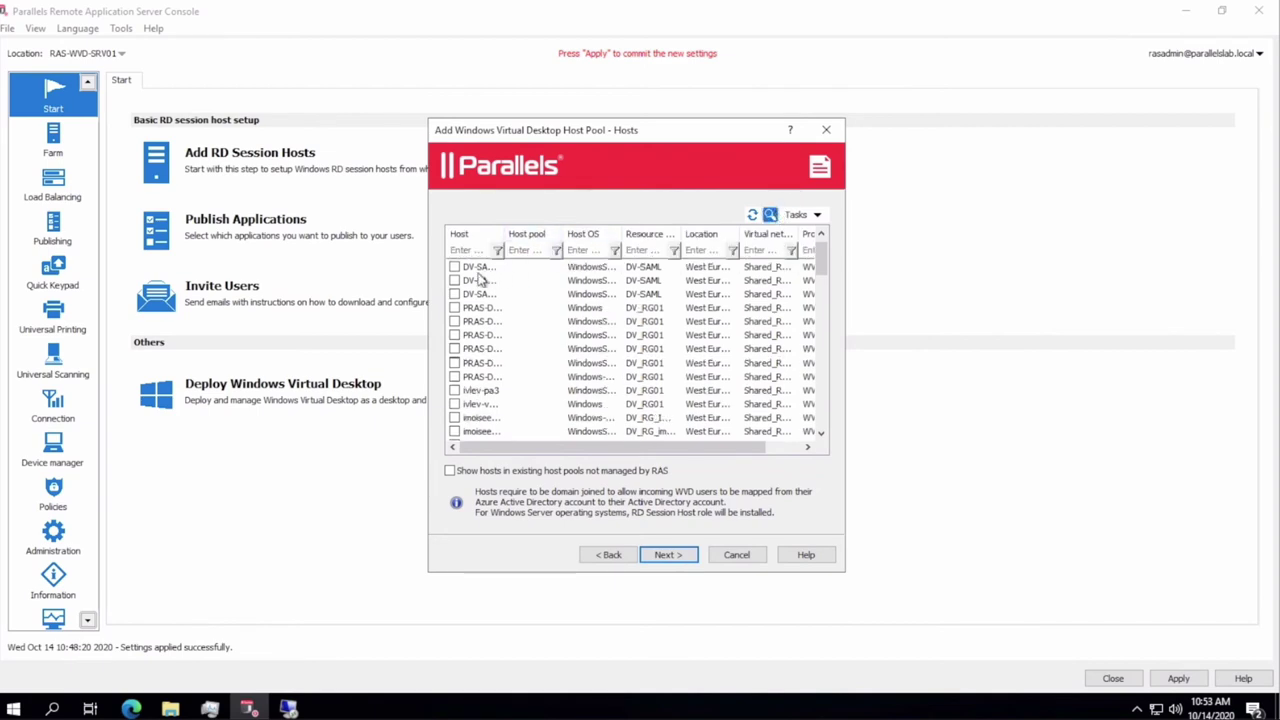
{"action": "type", "text": "prod"}
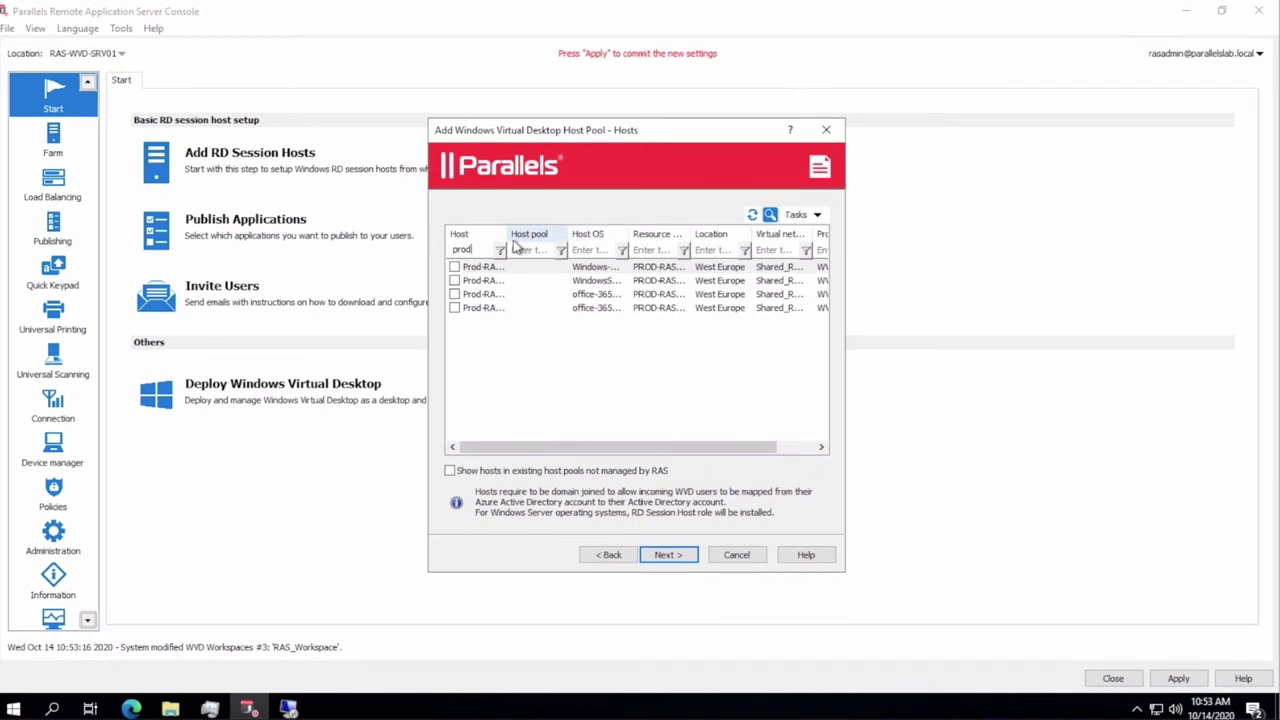
{"action": "key", "text": "Down"}
{"action": "left_click_drag", "start_coordinate": [662, 241], "coordinate": [676, 241]}
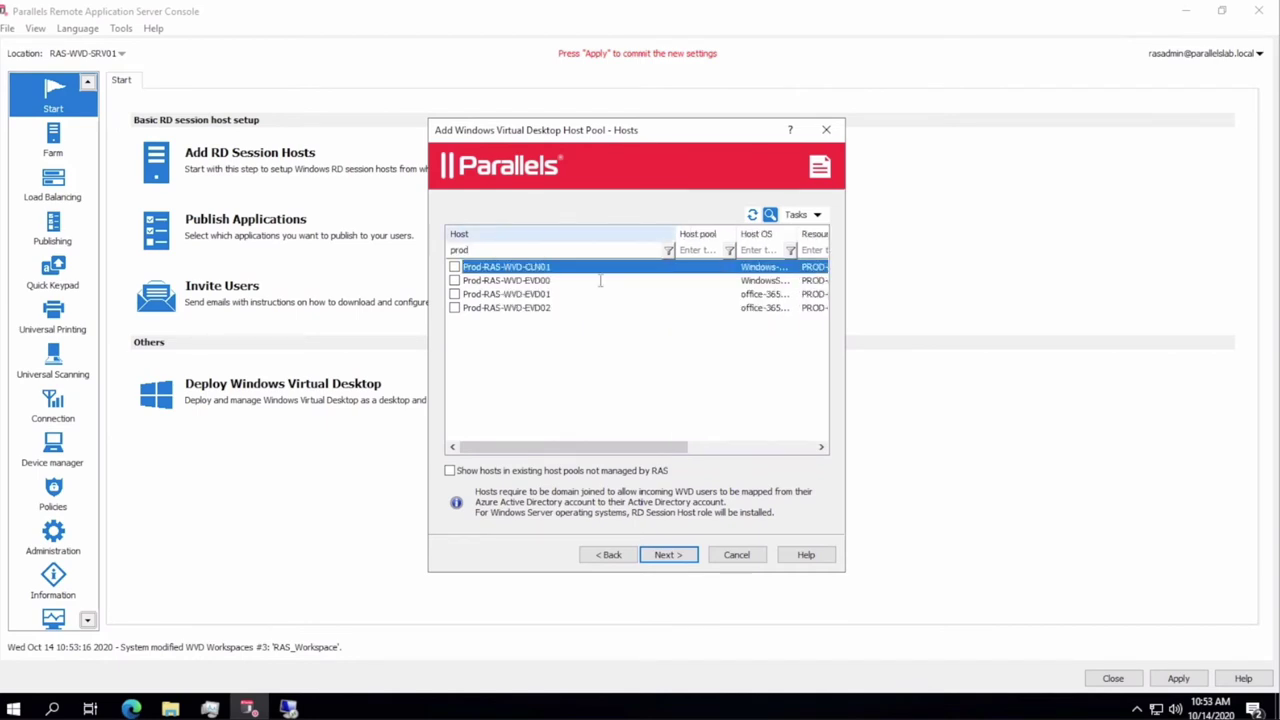
{"action": "left_click", "coordinate": [527, 295]}
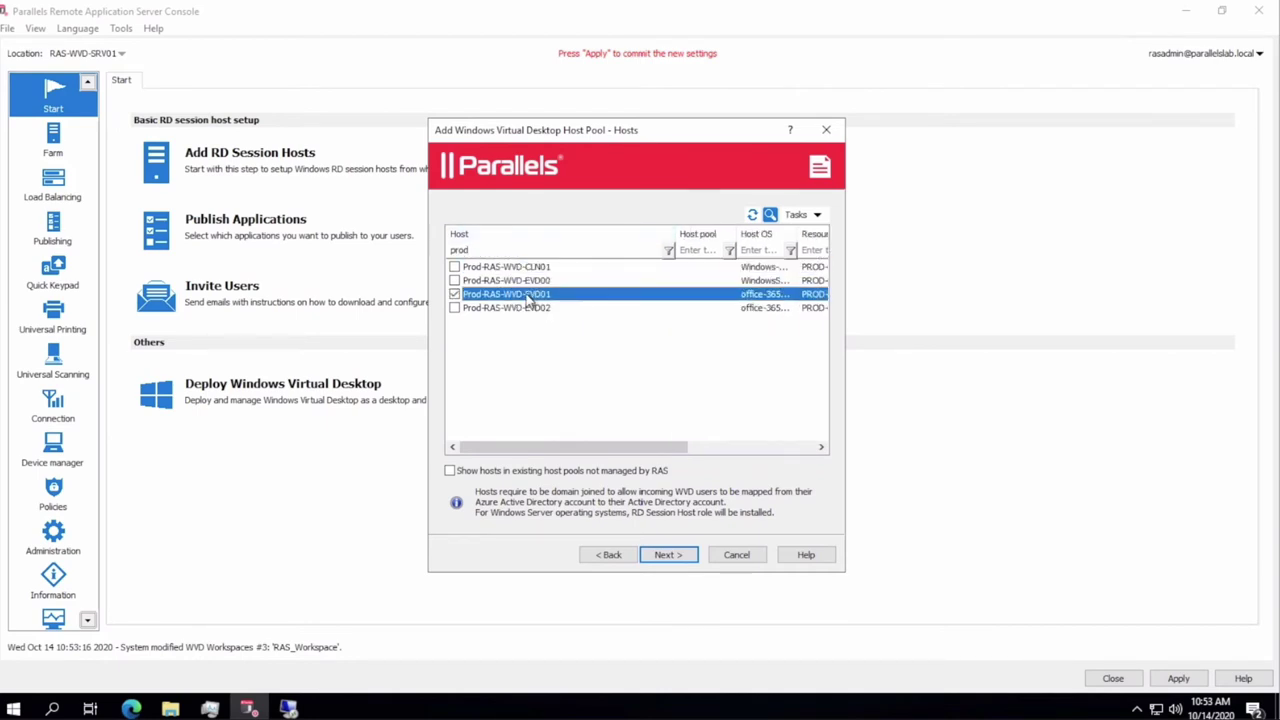
{"action": "left_click", "coordinate": [657, 556]}
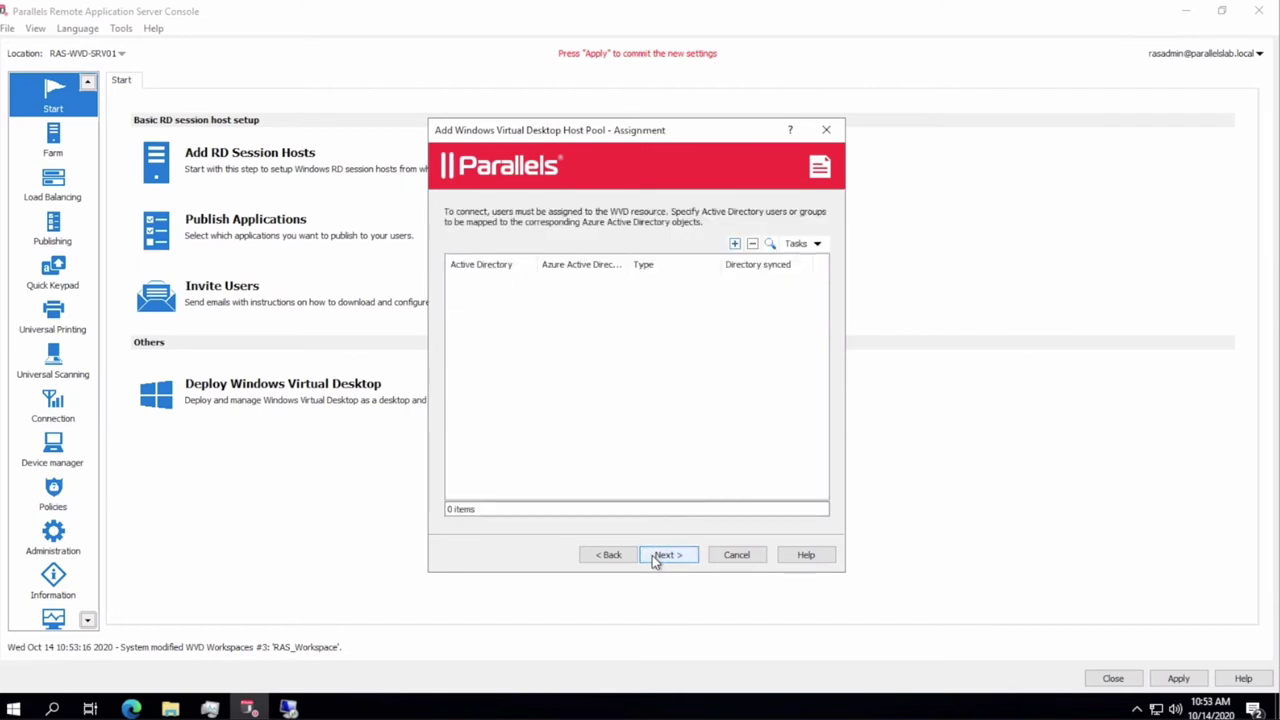
Assign the WVDUsers group, keep default profile and optimization settings, and finish the WVDDesktops wizard
{"action": "left_click", "coordinate": [735, 244]}
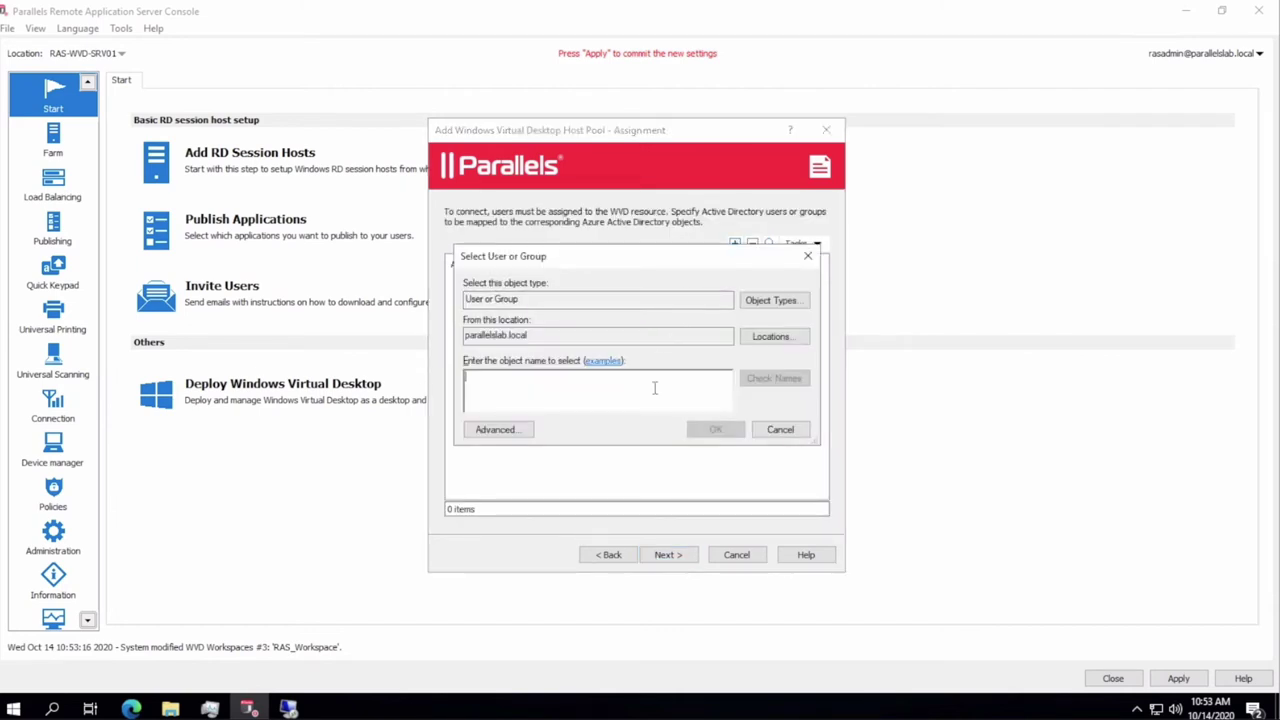
{"action": "type", "text": "WVDUsers"}
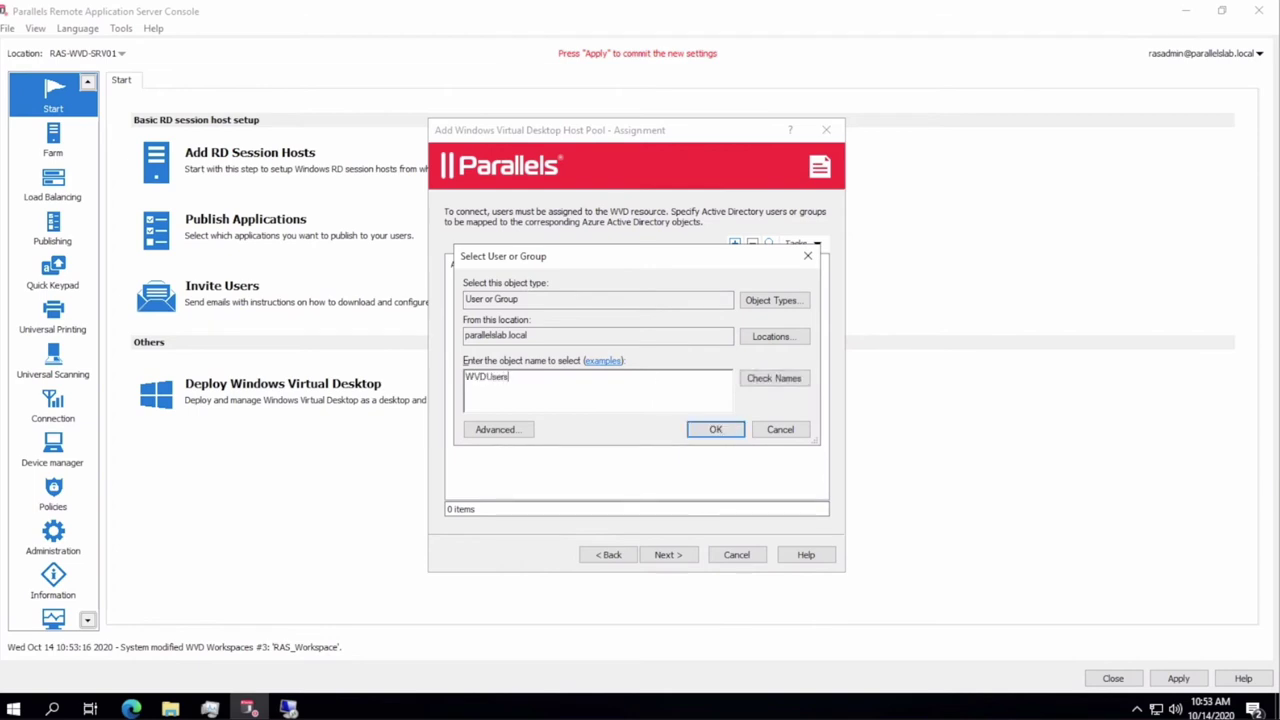
{"action": "key", "text": "Return"}
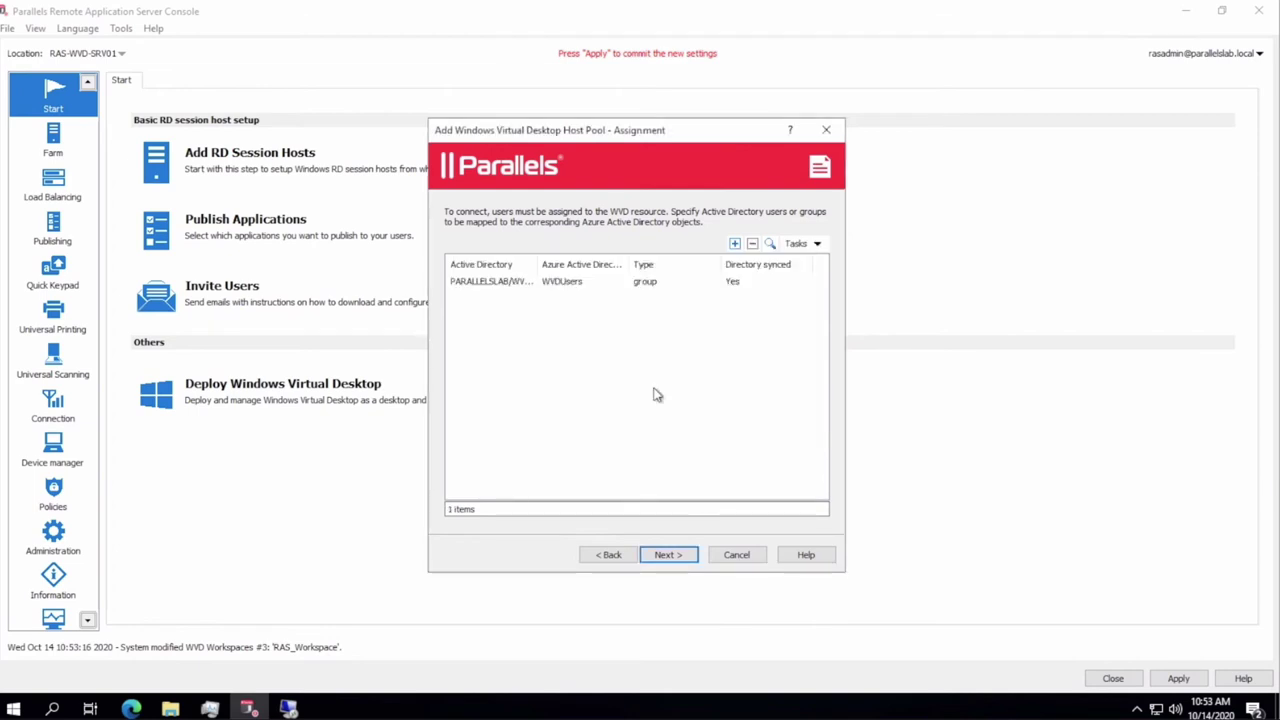
{"action": "left_click", "coordinate": [683, 558]}
{"action": "left_click", "coordinate": [683, 558]}
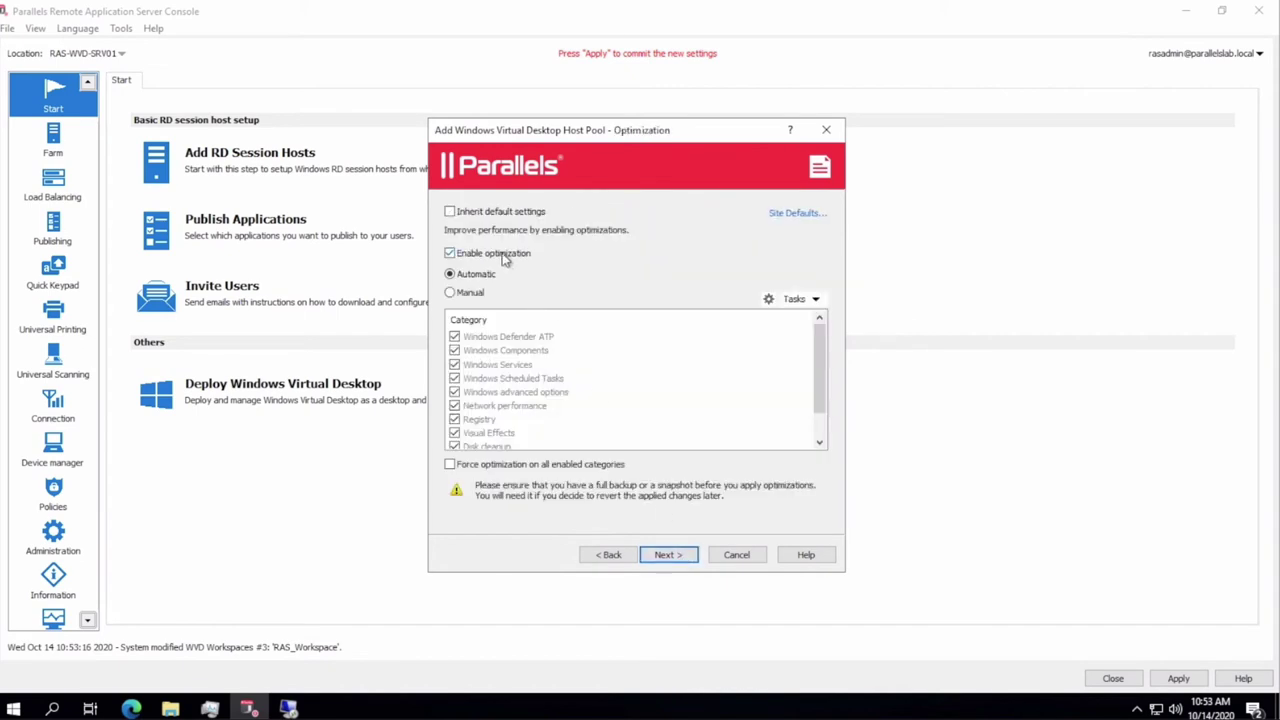
{"action": "left_click", "coordinate": [658, 556]}
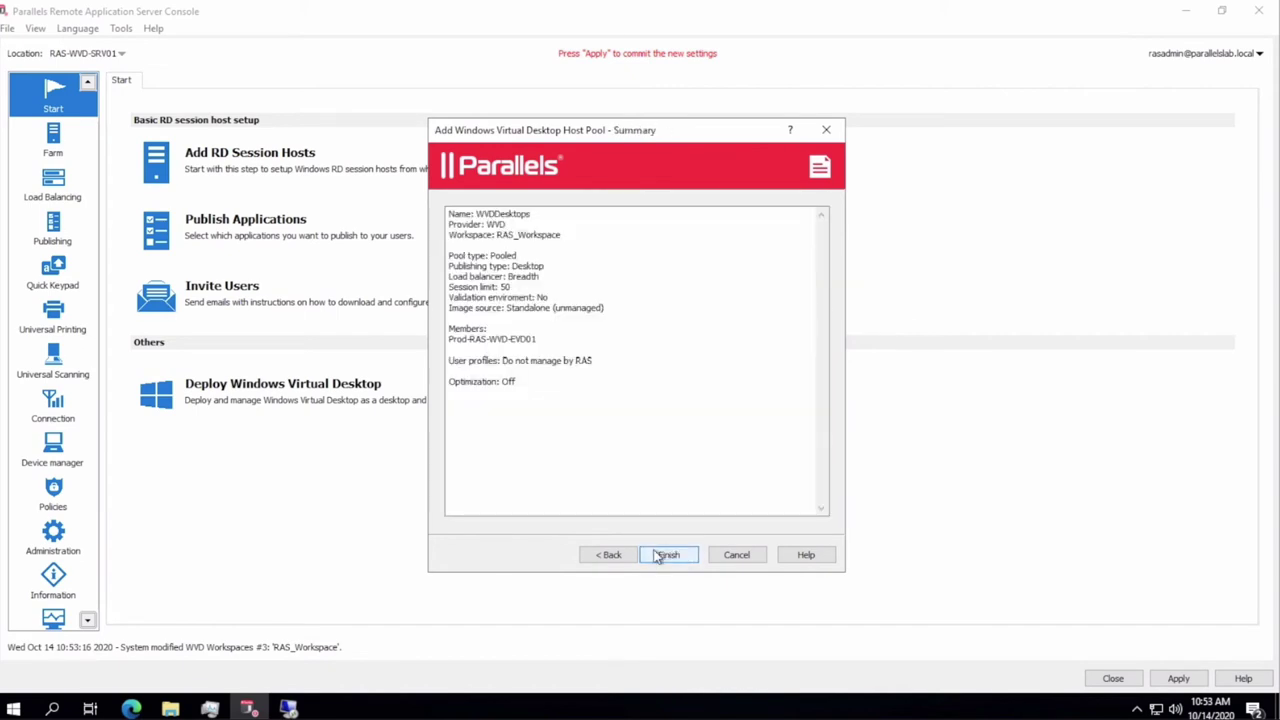
{"action": "left_click", "coordinate": [658, 556]}
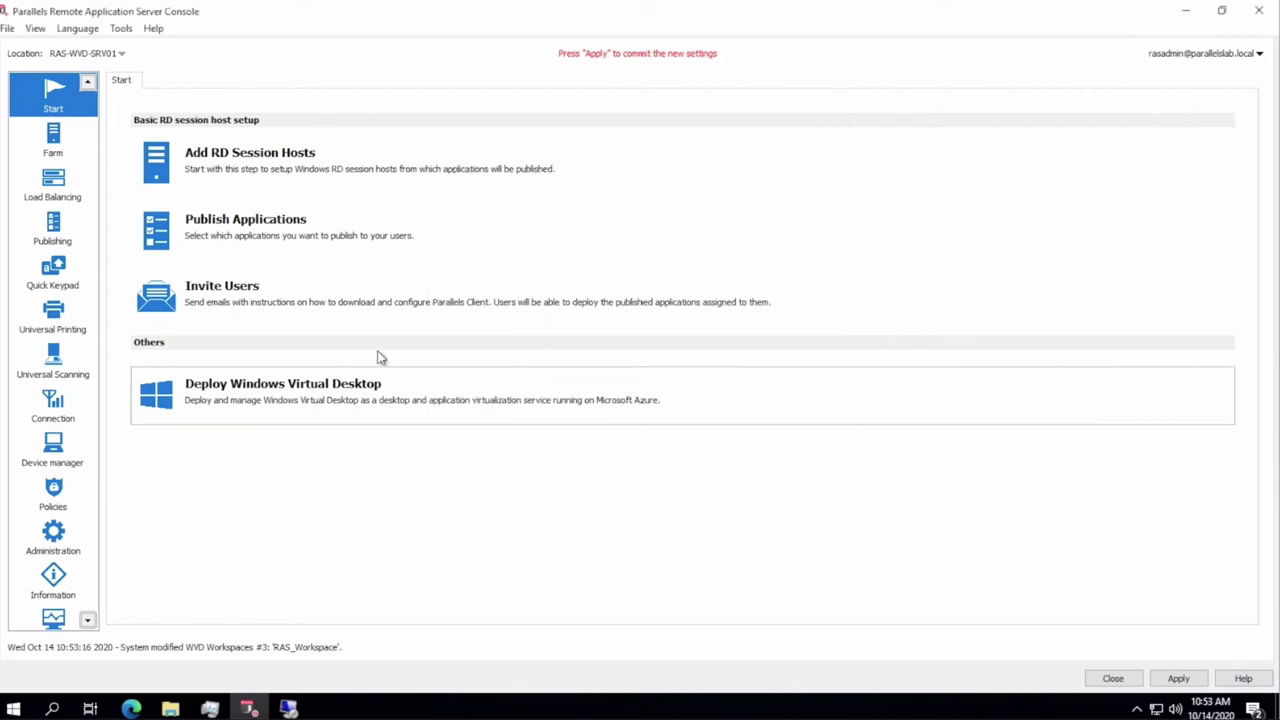
Check the WVD provider's properties, apply the pending settings, and view the Host pools list
{"action": "left_click", "coordinate": [54, 150]}
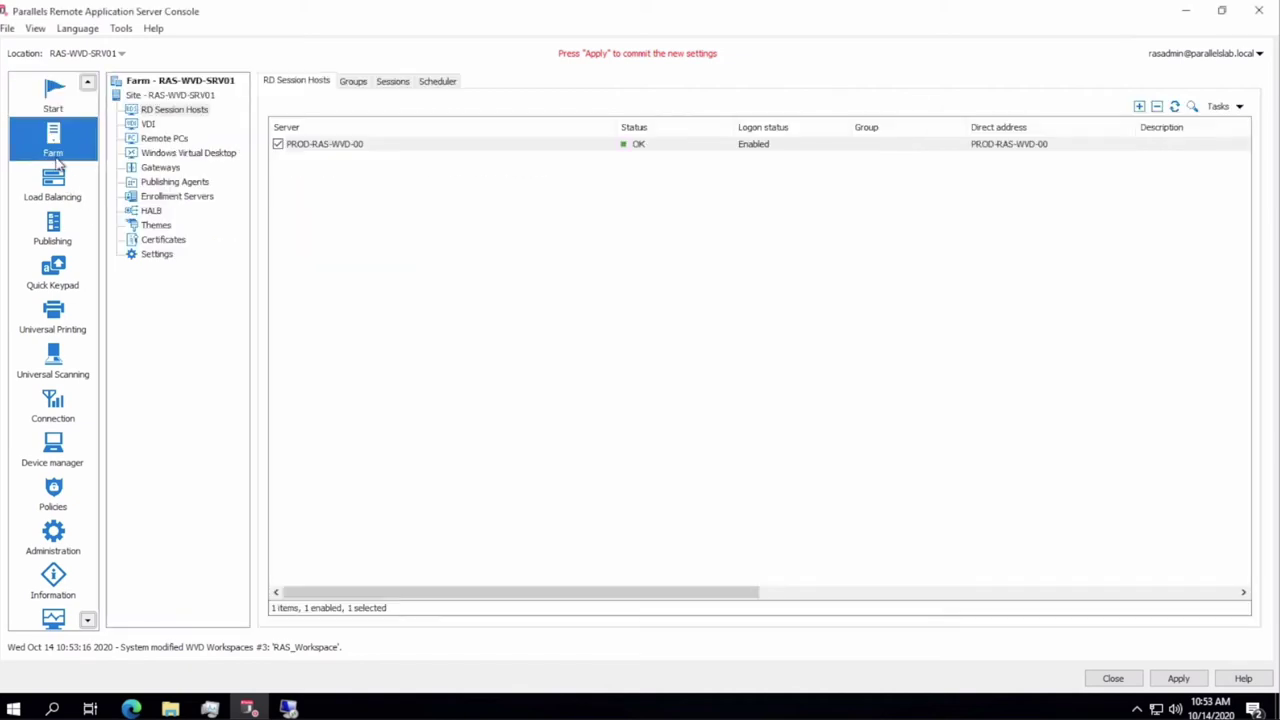
{"action": "left_click", "coordinate": [178, 156]}
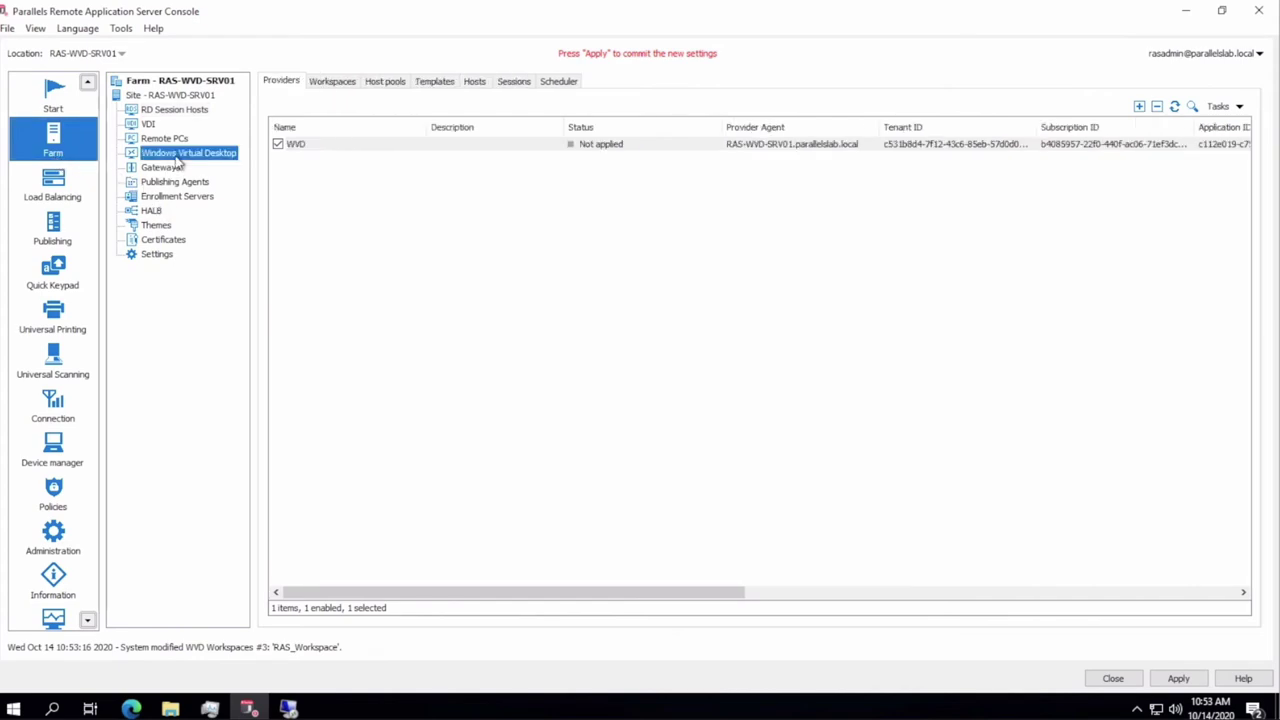
{"action": "double_click", "coordinate": [634, 147]}
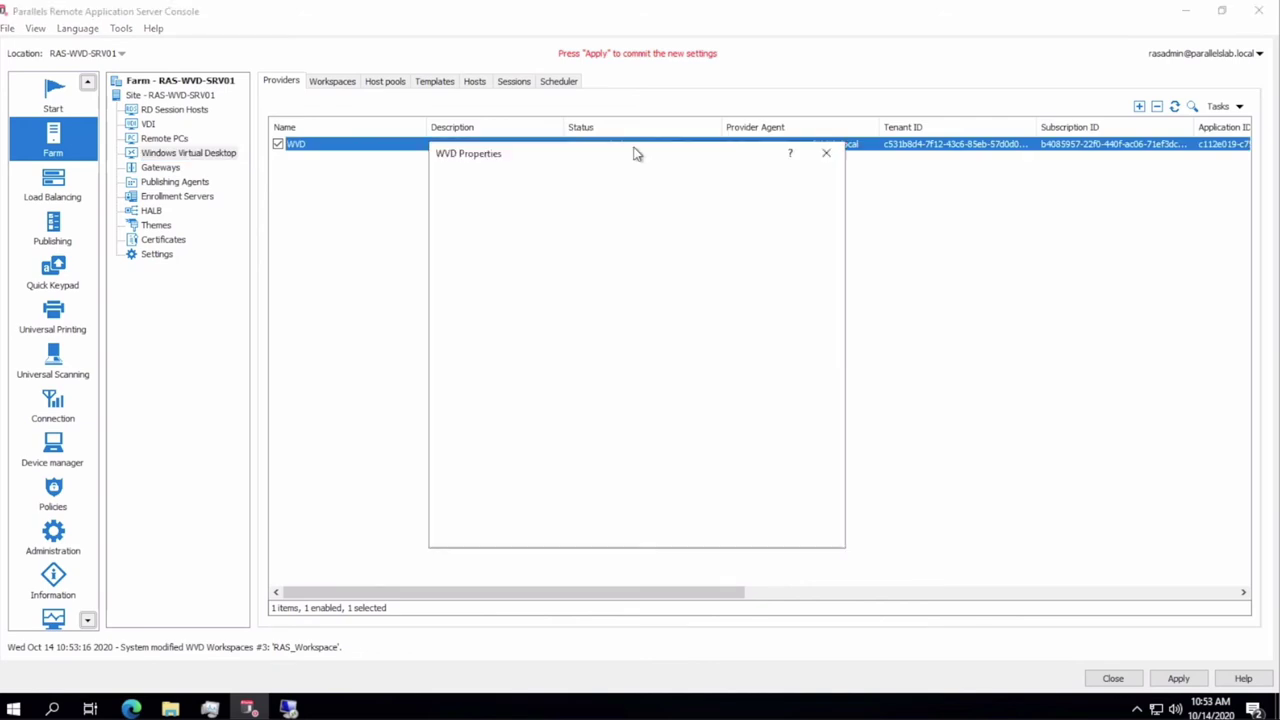
{"action": "left_click", "coordinate": [825, 153]}
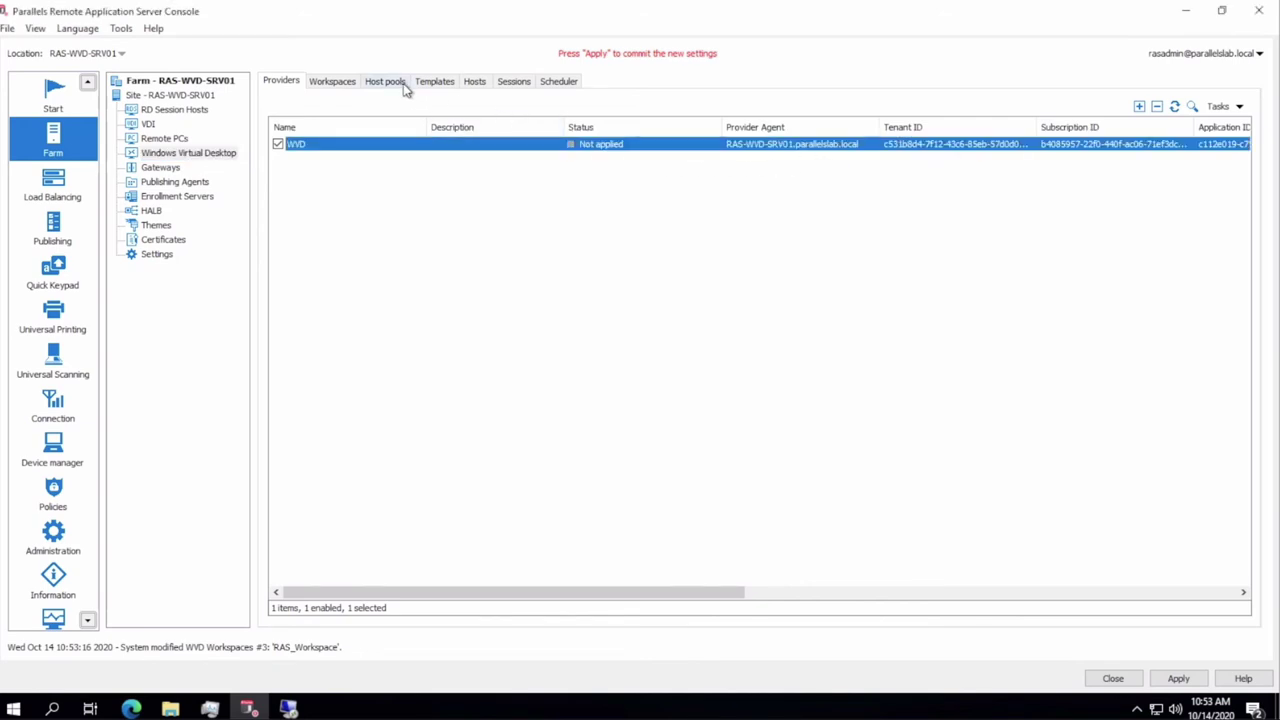
{"action": "left_click", "coordinate": [1178, 678]}
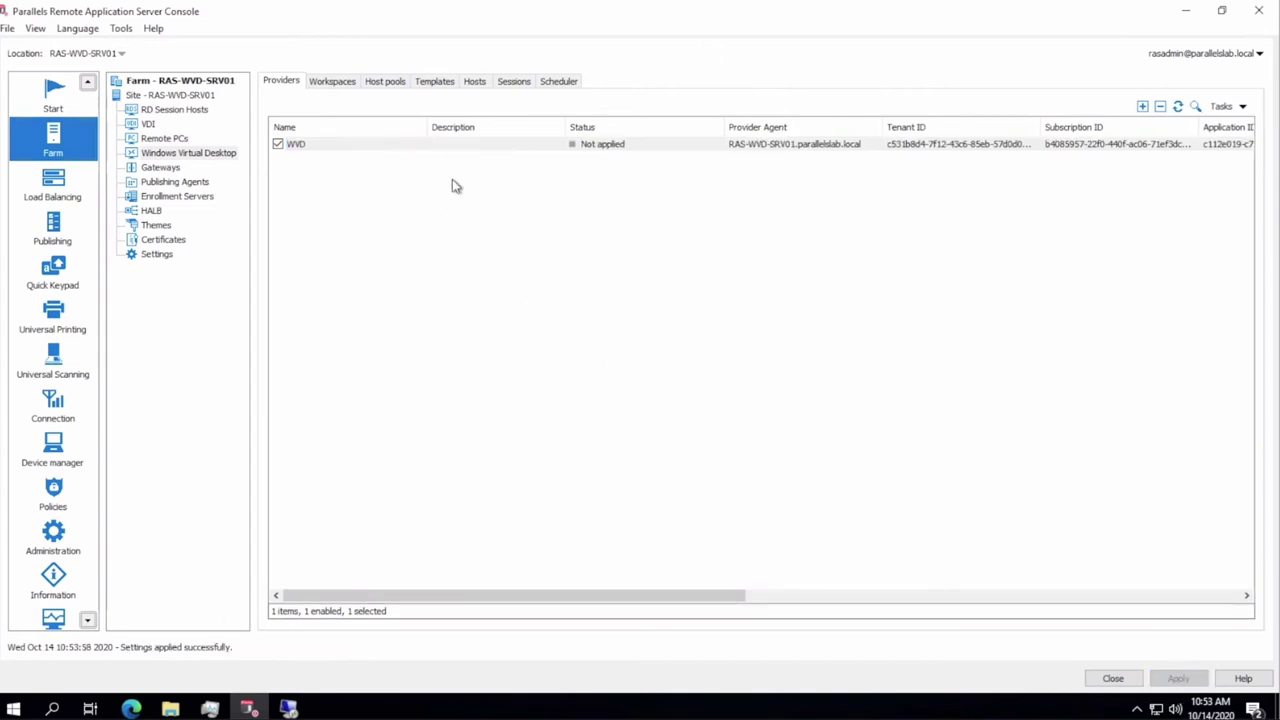
{"action": "left_click", "coordinate": [393, 86]}
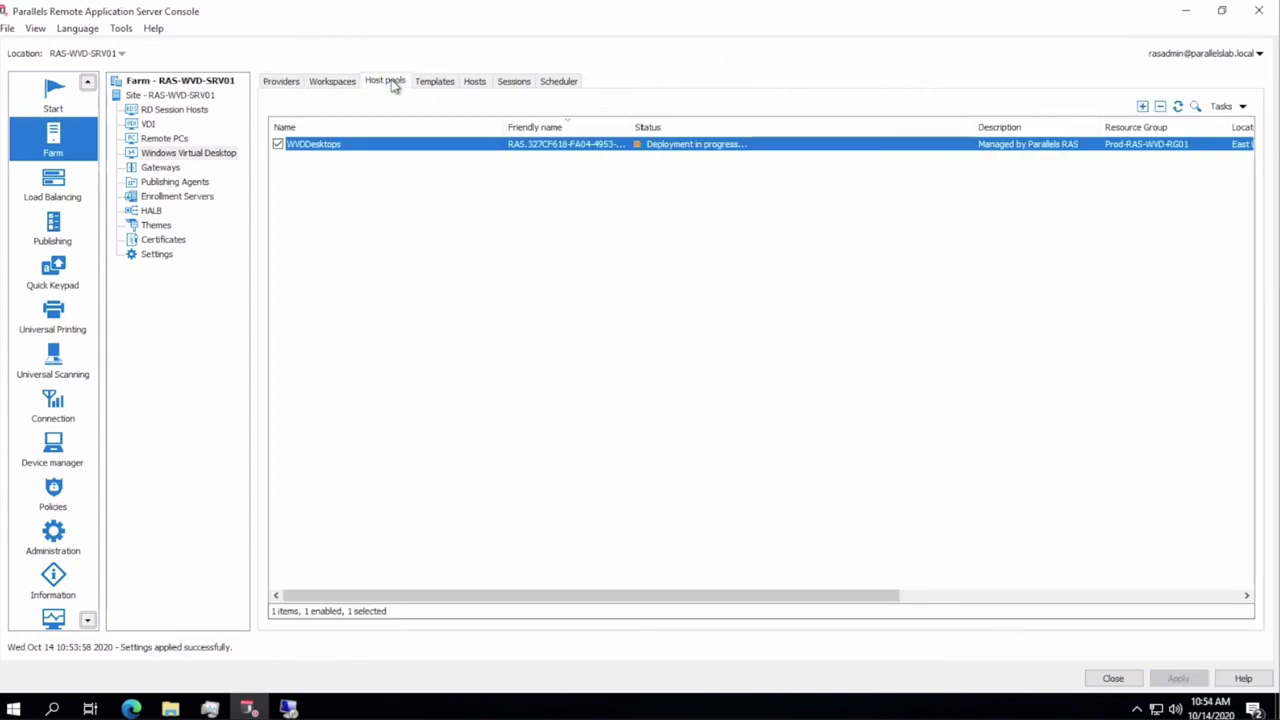
Review every tab of the WVDDesktops host pool properties, ending on its Hosts list
{"action": "double_click", "coordinate": [676, 150]}
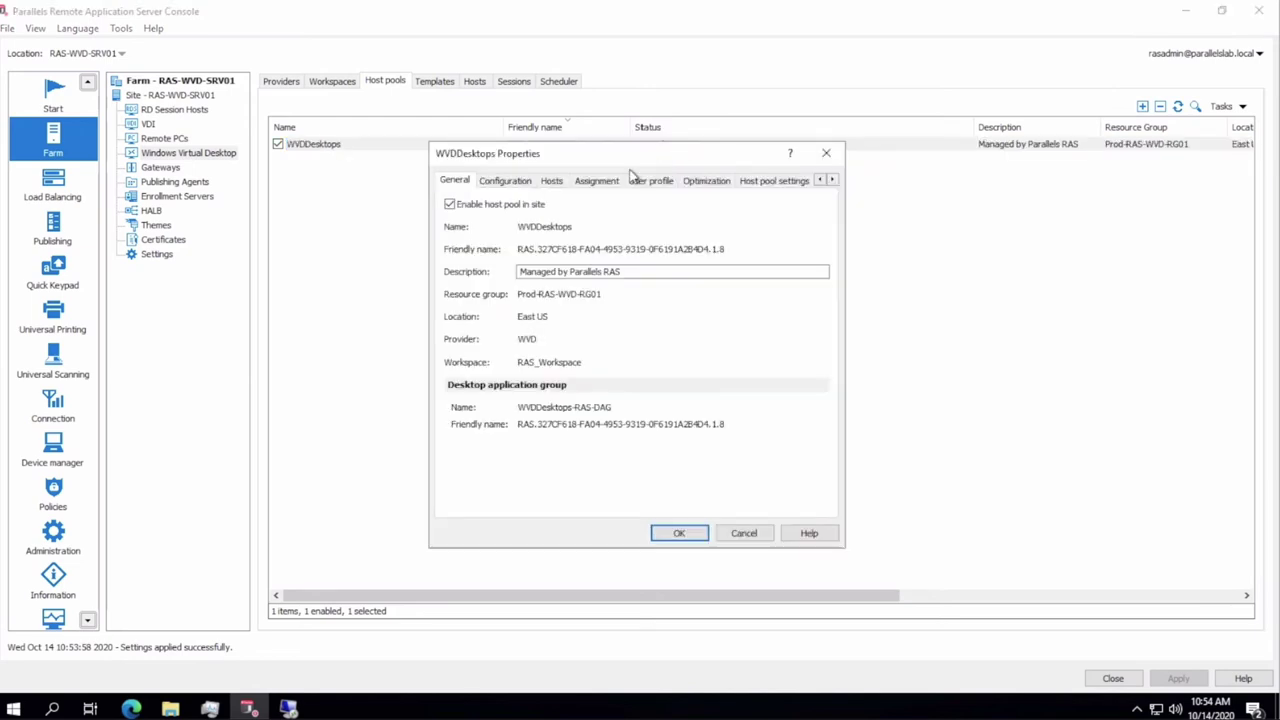
{"action": "left_click", "coordinate": [506, 182]}
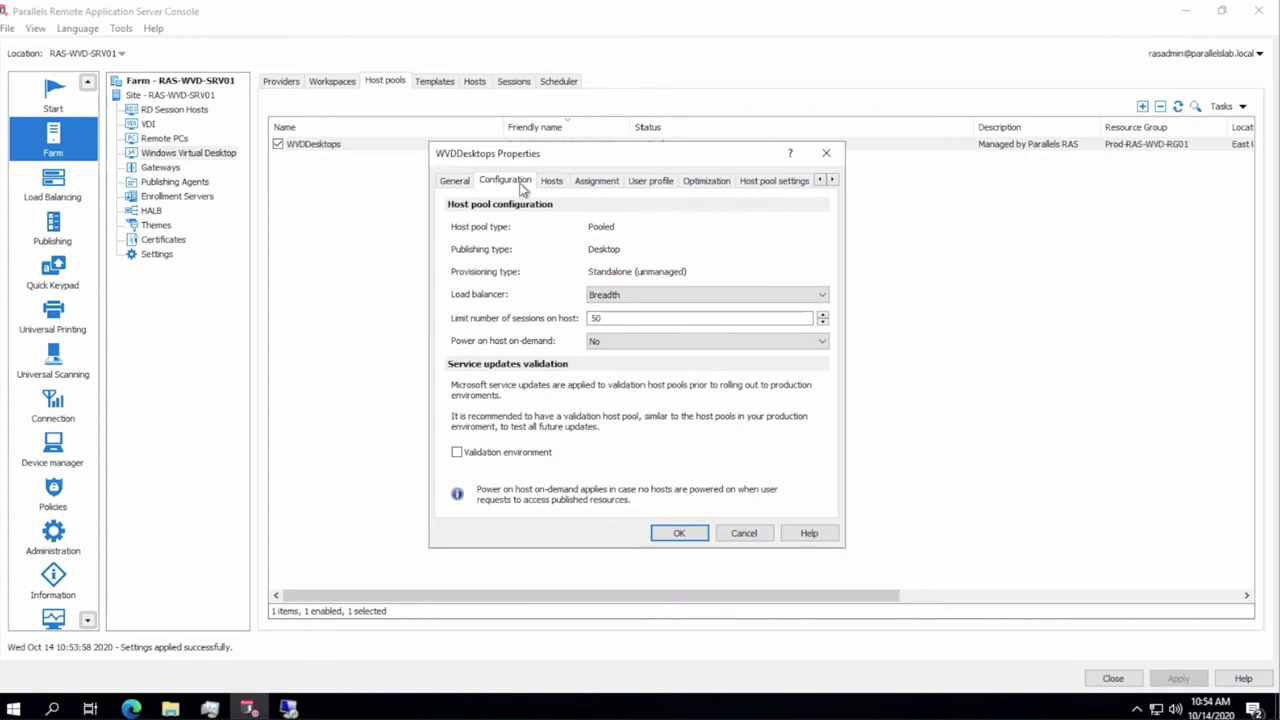
{"action": "left_click", "coordinate": [553, 182]}
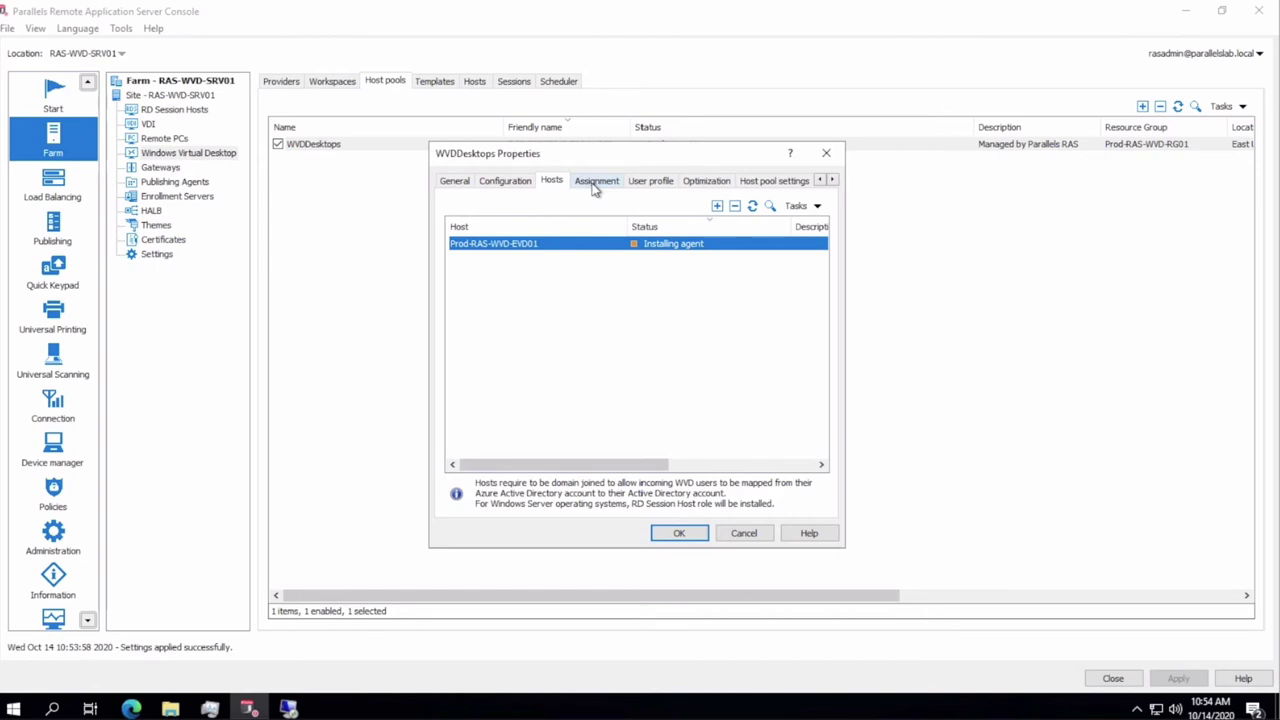
{"action": "left_click", "coordinate": [595, 184]}
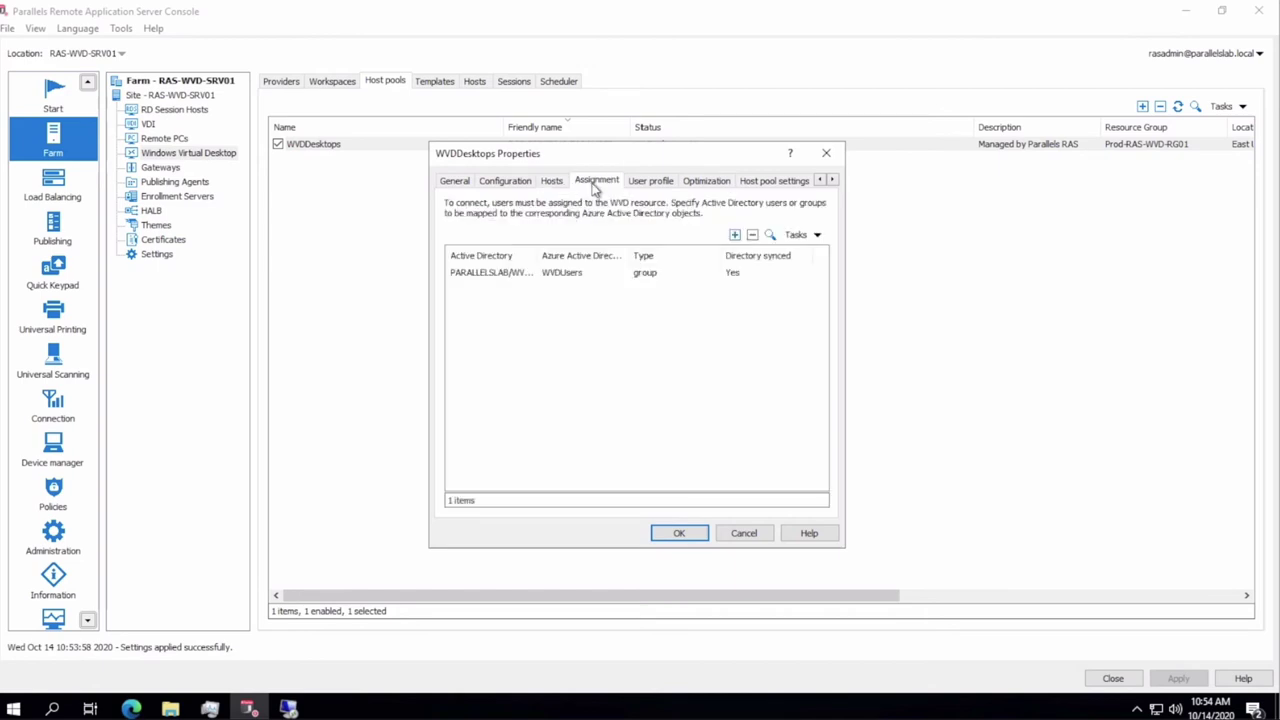
{"action": "left_click", "coordinate": [643, 186]}
{"action": "left_click", "coordinate": [705, 185]}
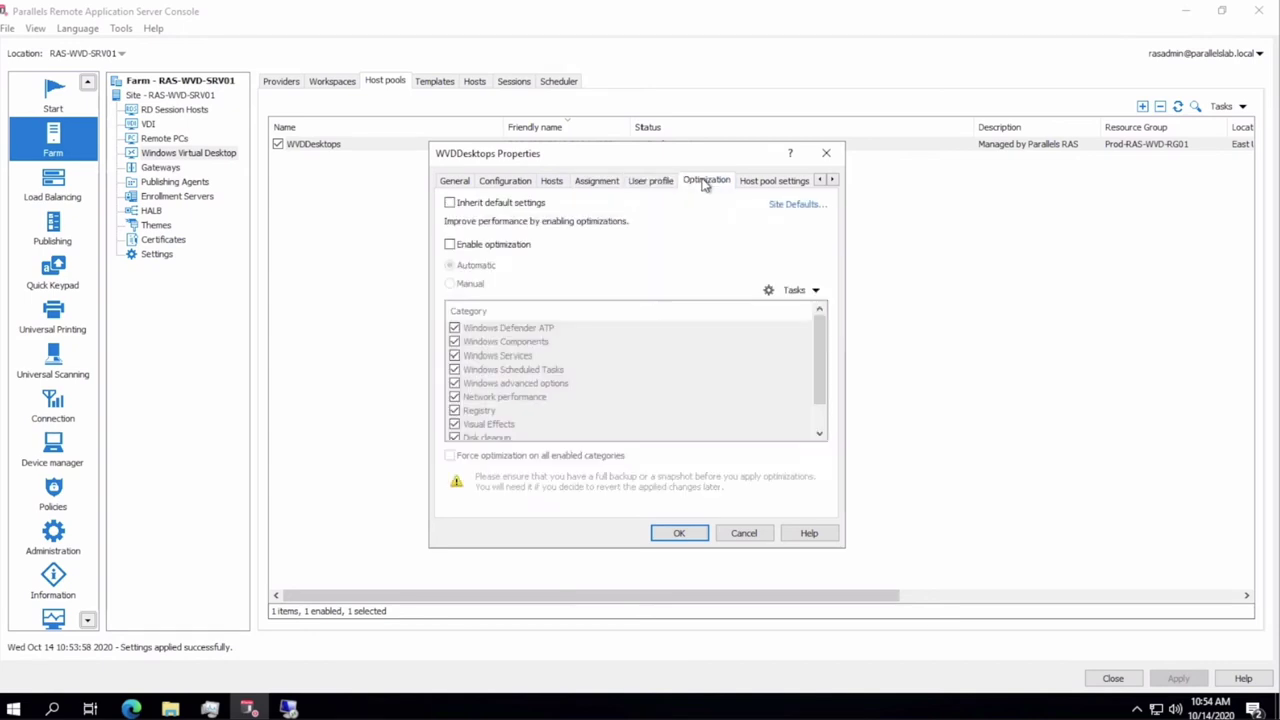
{"action": "left_click", "coordinate": [765, 181]}
{"action": "left_click", "coordinate": [792, 183]}
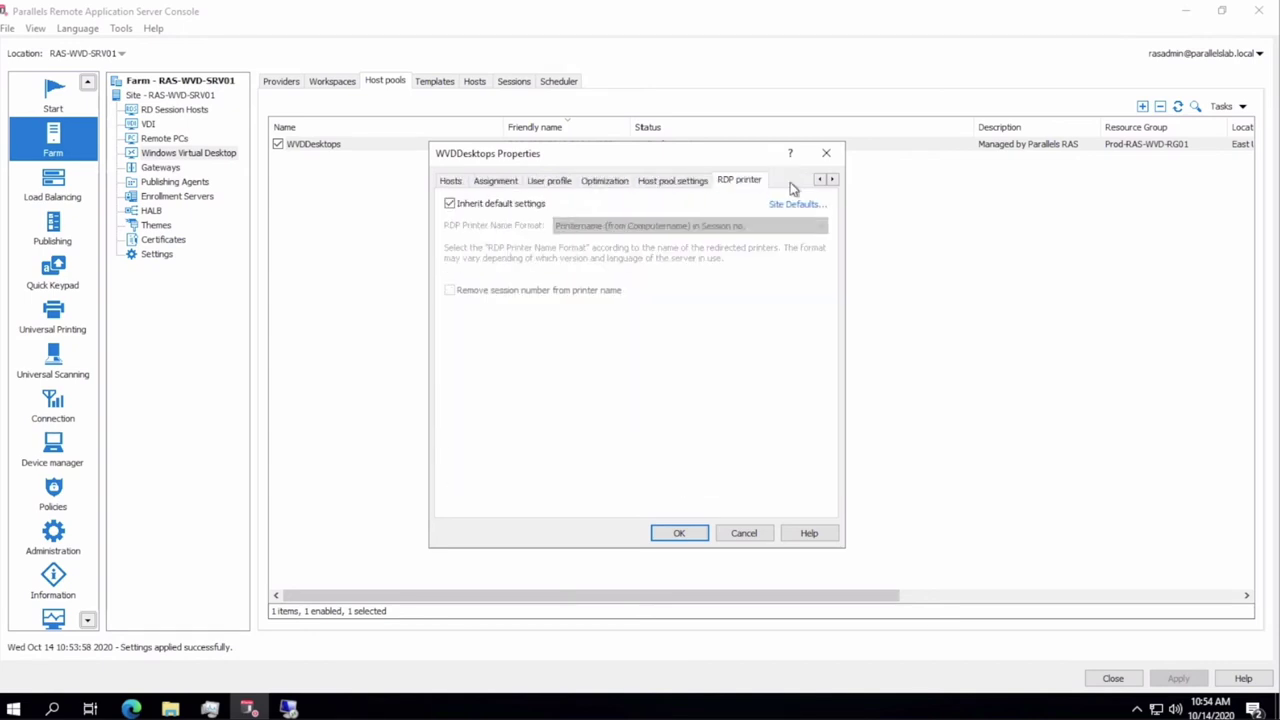
{"action": "left_click", "coordinate": [451, 186]}
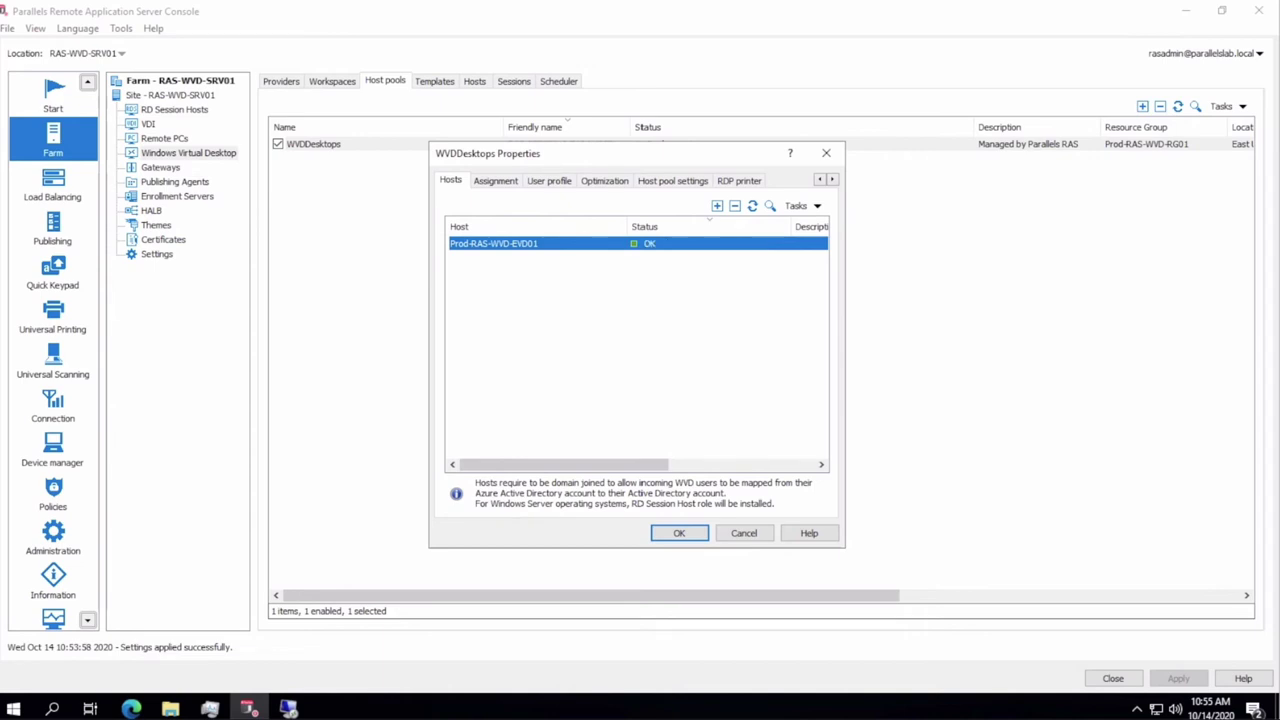
Close the properties, refresh until WVDDesktops reports OK, and bring up the Azure portal
{"action": "left_click", "coordinate": [677, 533]}
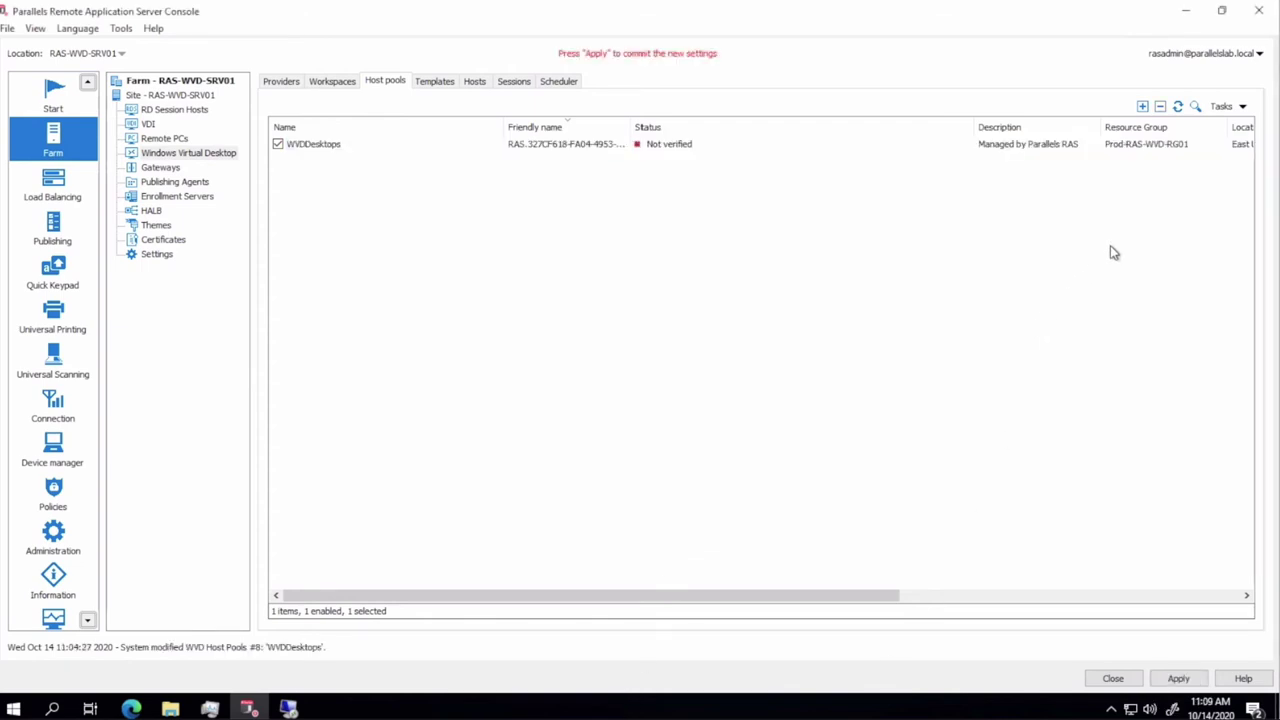
{"action": "left_click", "coordinate": [1178, 106]}
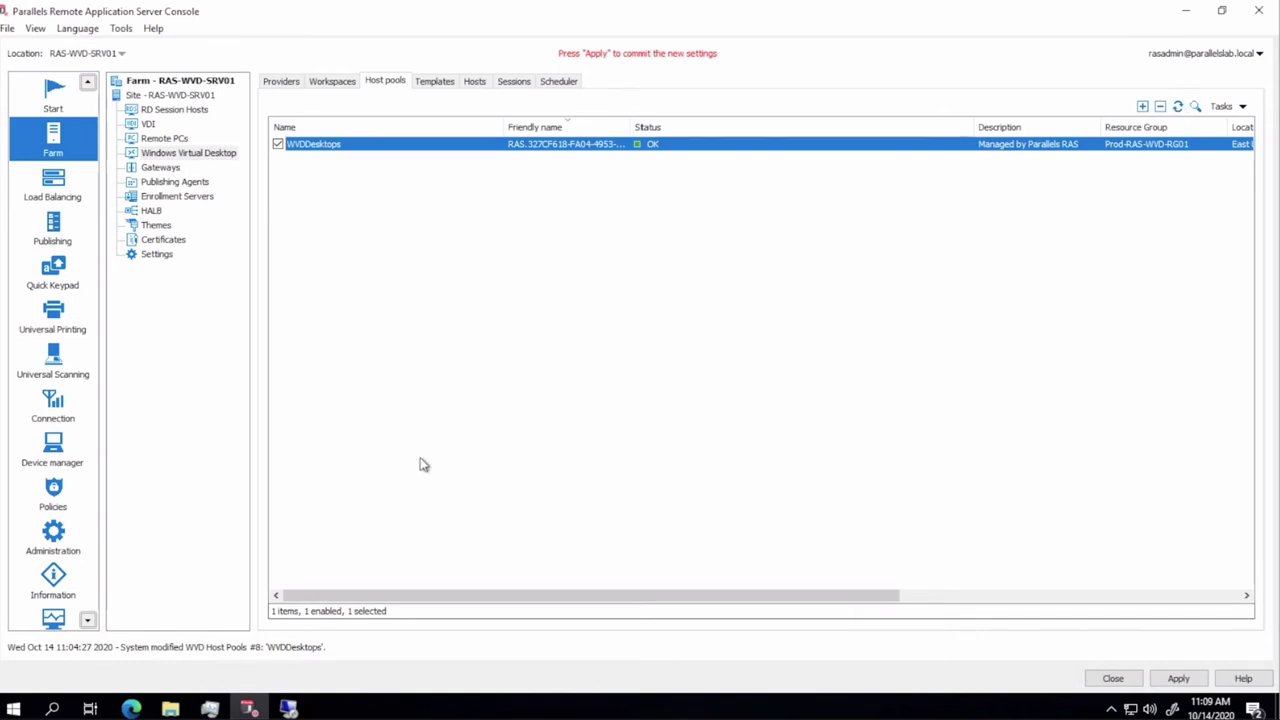
{"action": "left_click", "coordinate": [136, 709]}
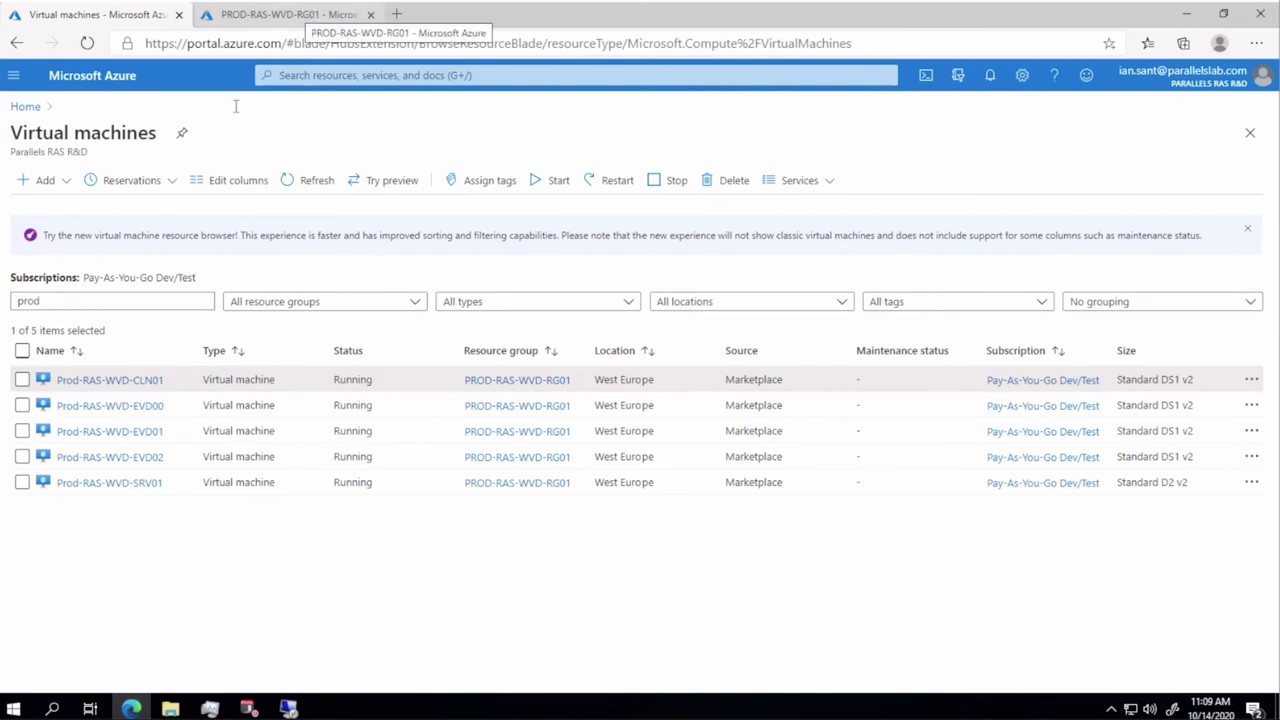
Inspect the Prod-RAS-WVD-EVD01 VM, then confirm WVDDesktops-RAS-DAG's assignment to WVDUsers in PROD-RAS-WVD-RG01
{"action": "left_click", "coordinate": [110, 431]}
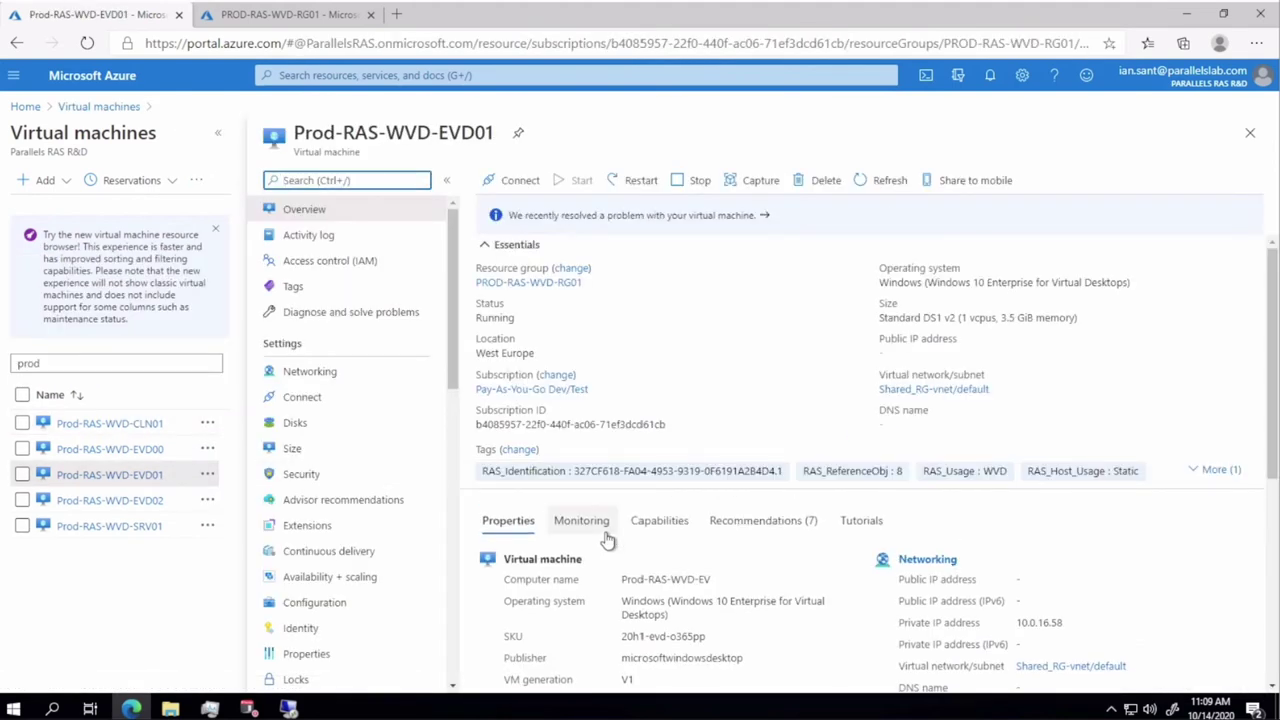
{"action": "scroll", "coordinate": [607, 541], "scroll_direction": "down", "scroll_amount": 1}
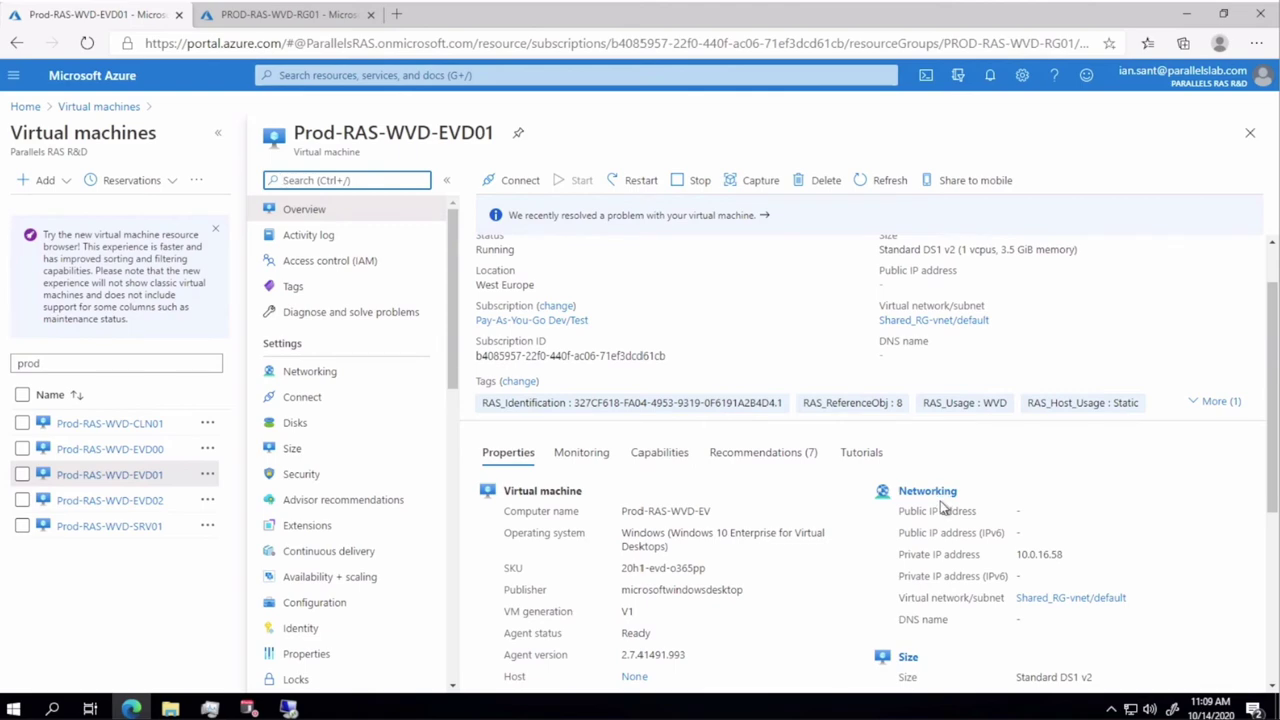
{"action": "left_click", "coordinate": [350, 15]}
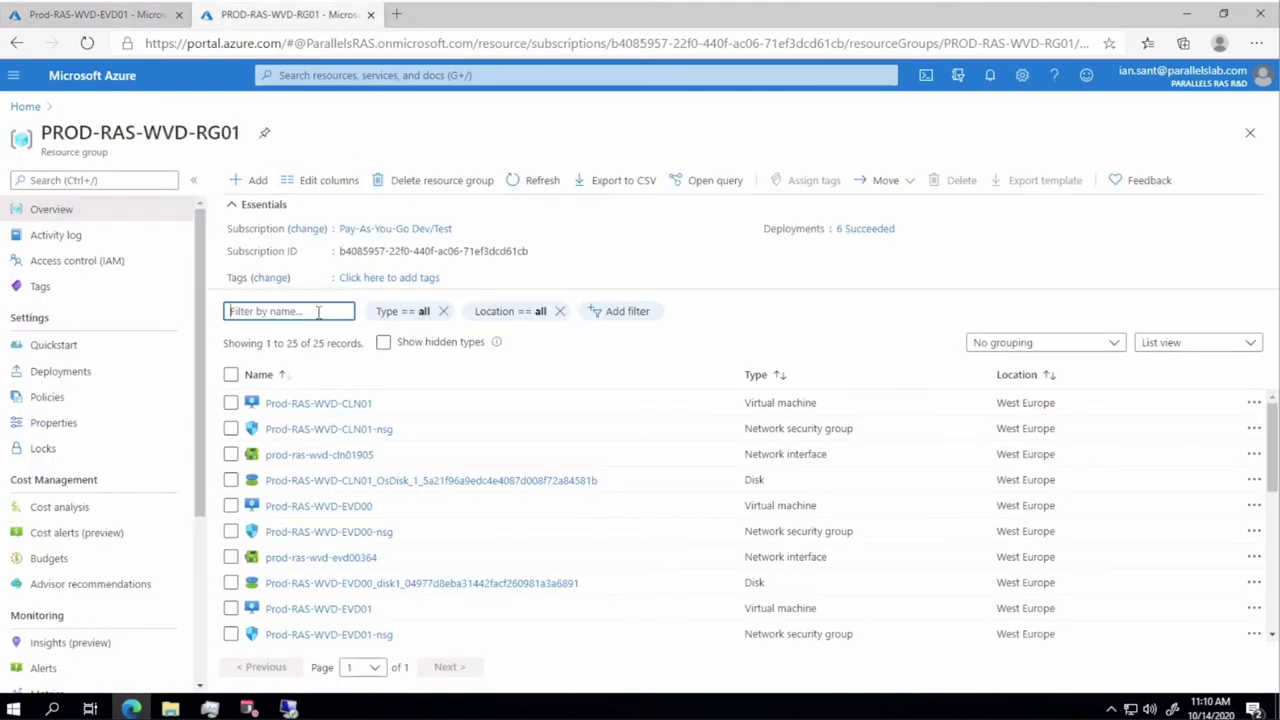
{"action": "type", "text": "wvdd"}
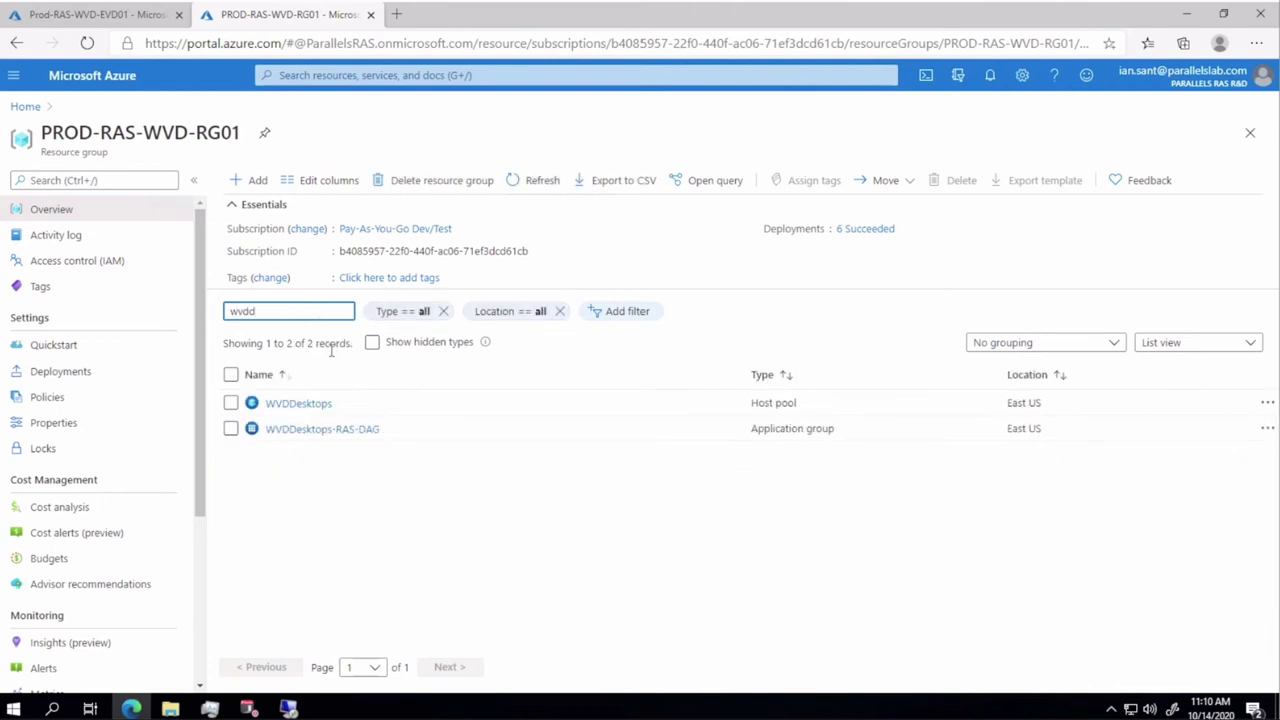
{"action": "left_click", "coordinate": [310, 429]}
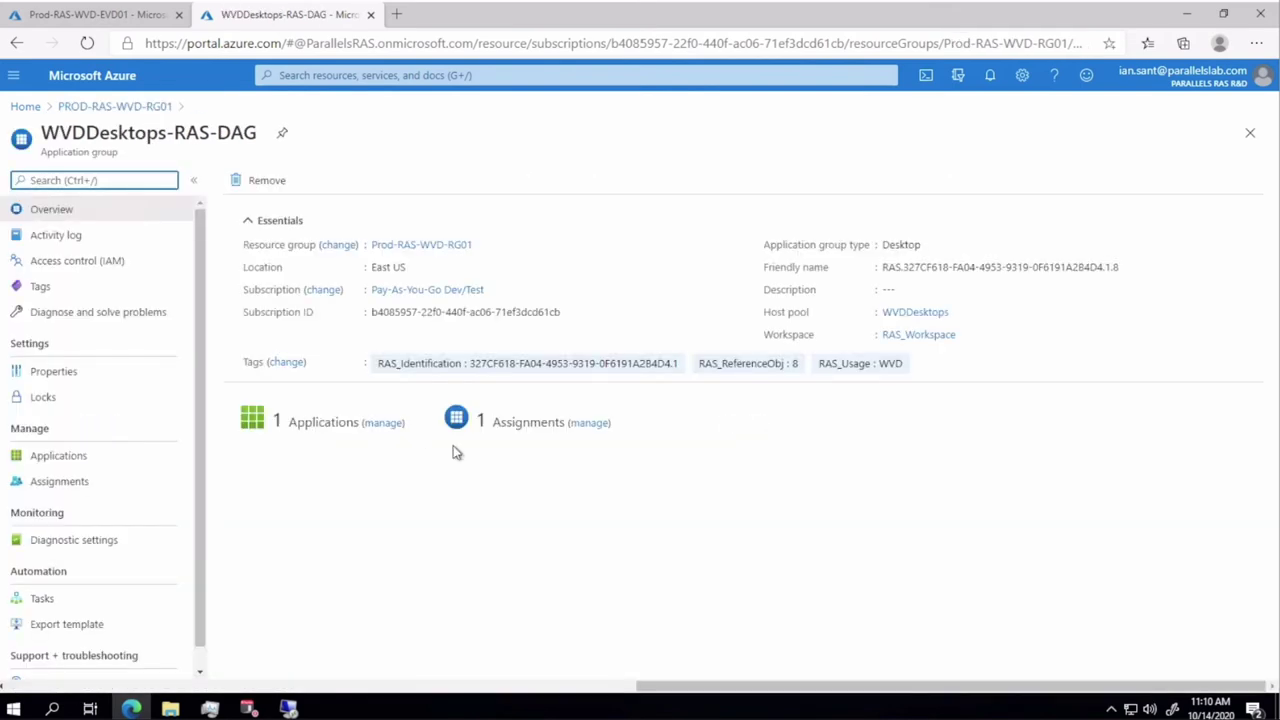
{"action": "left_click", "coordinate": [586, 424]}
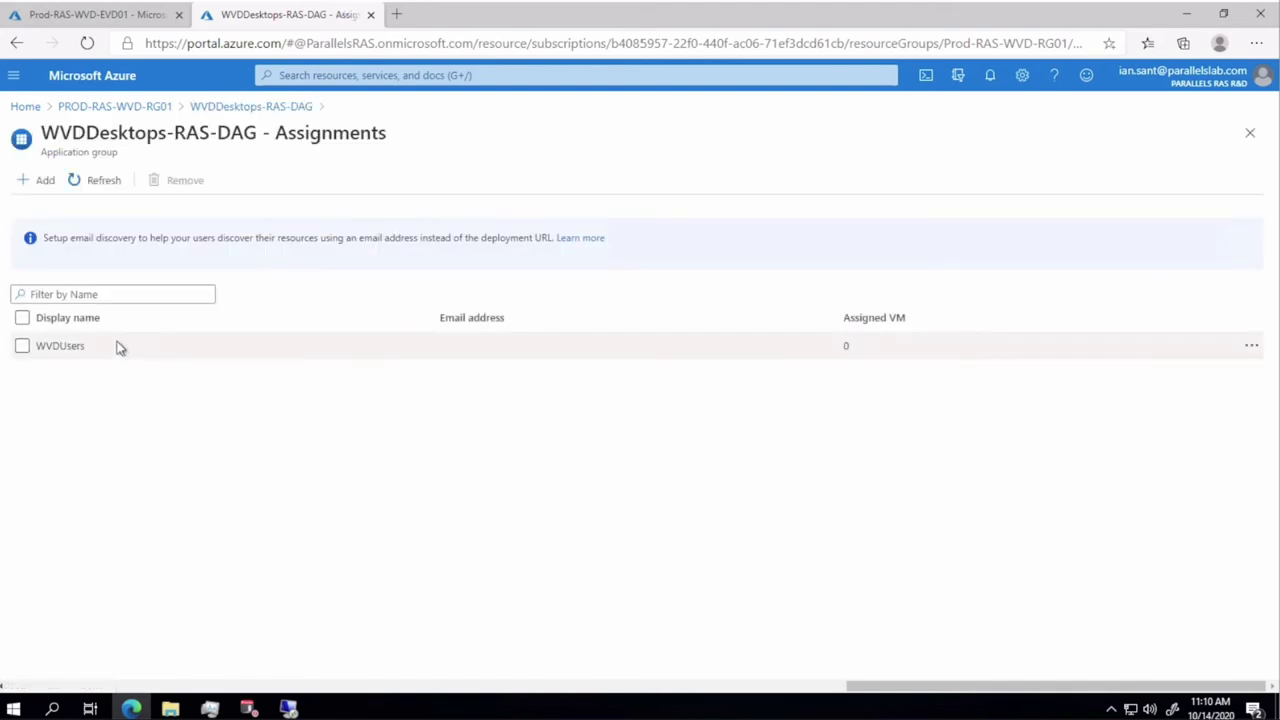
{"action": "left_click", "coordinate": [18, 45]}
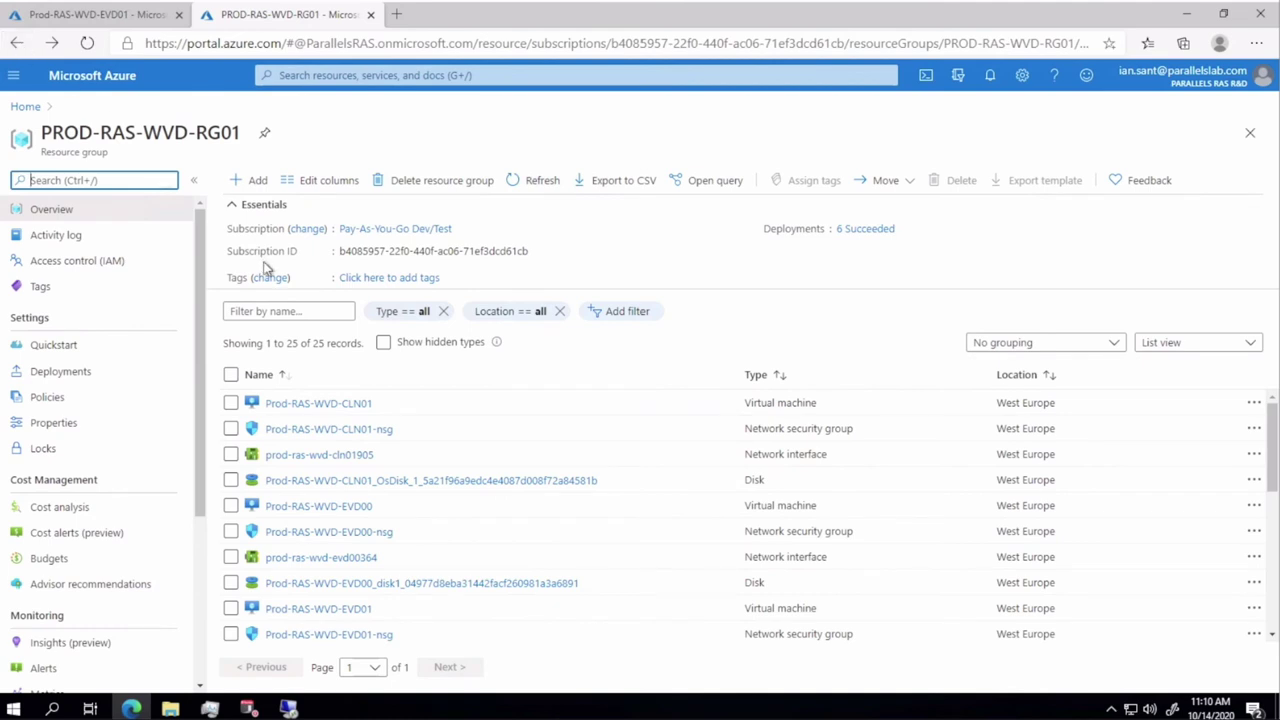
Filter by 'wvdd', confirm WVDDesktops has one session host, then open WVDDesktops-RAS-DAG
{"action": "left_click", "coordinate": [280, 316]}
{"action": "type", "text": "wvdd"}
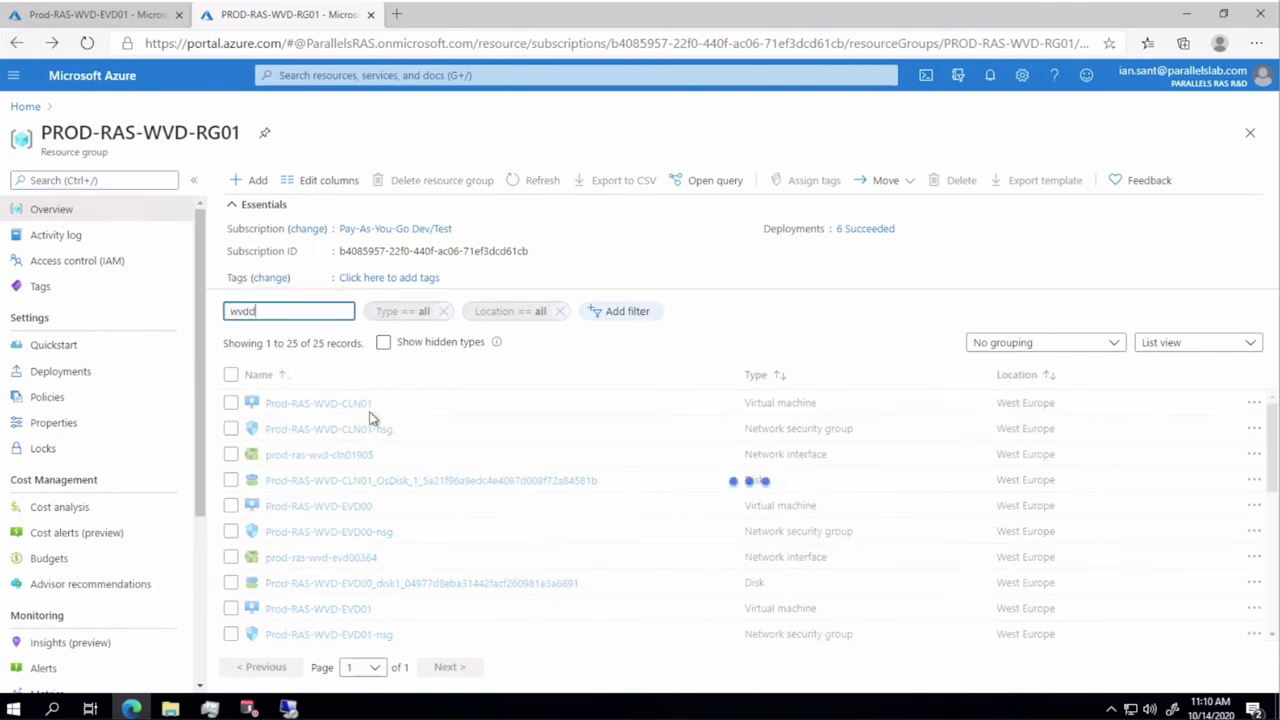
{"action": "left_click", "coordinate": [323, 405]}
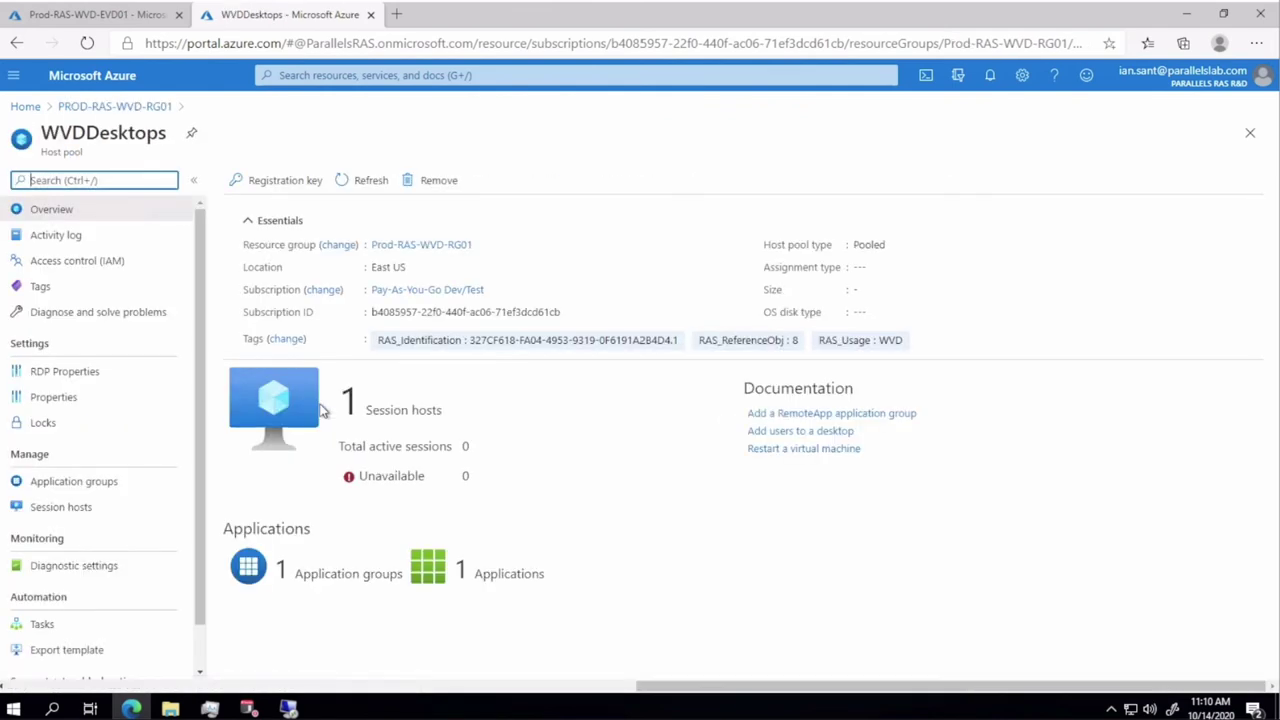
{"action": "left_click", "coordinate": [87, 508]}
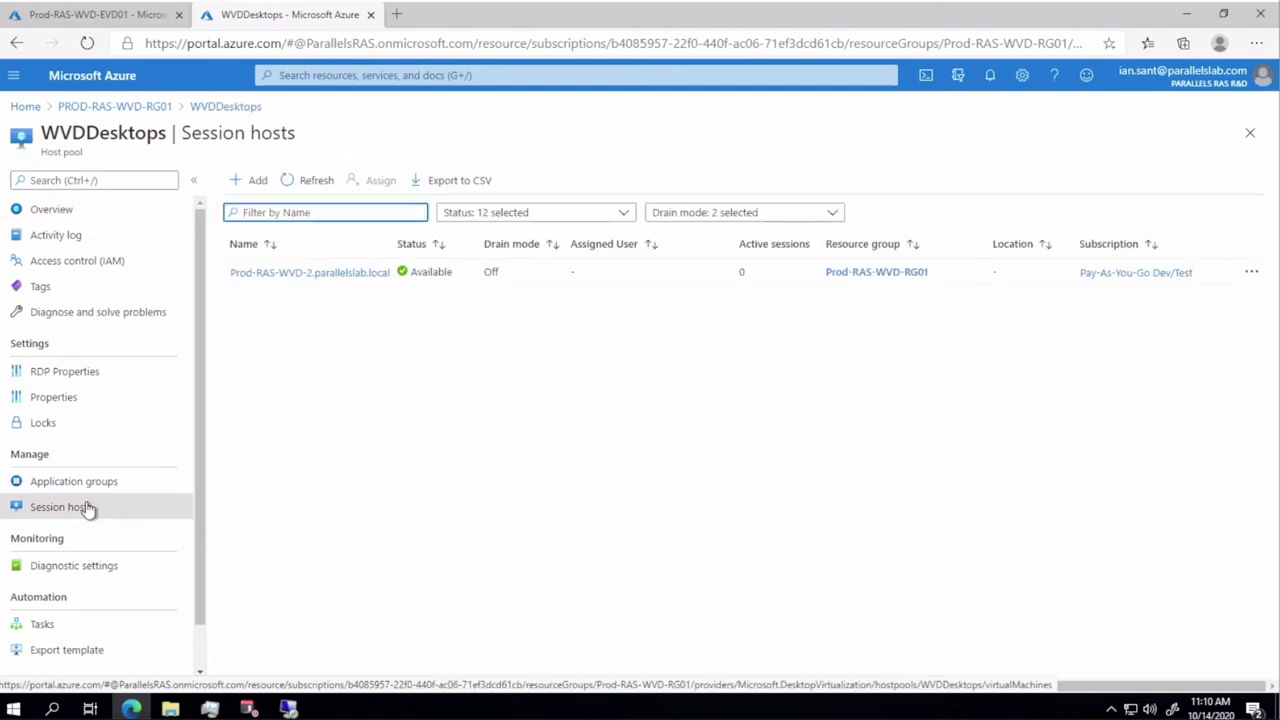
{"action": "left_click", "coordinate": [77, 484]}
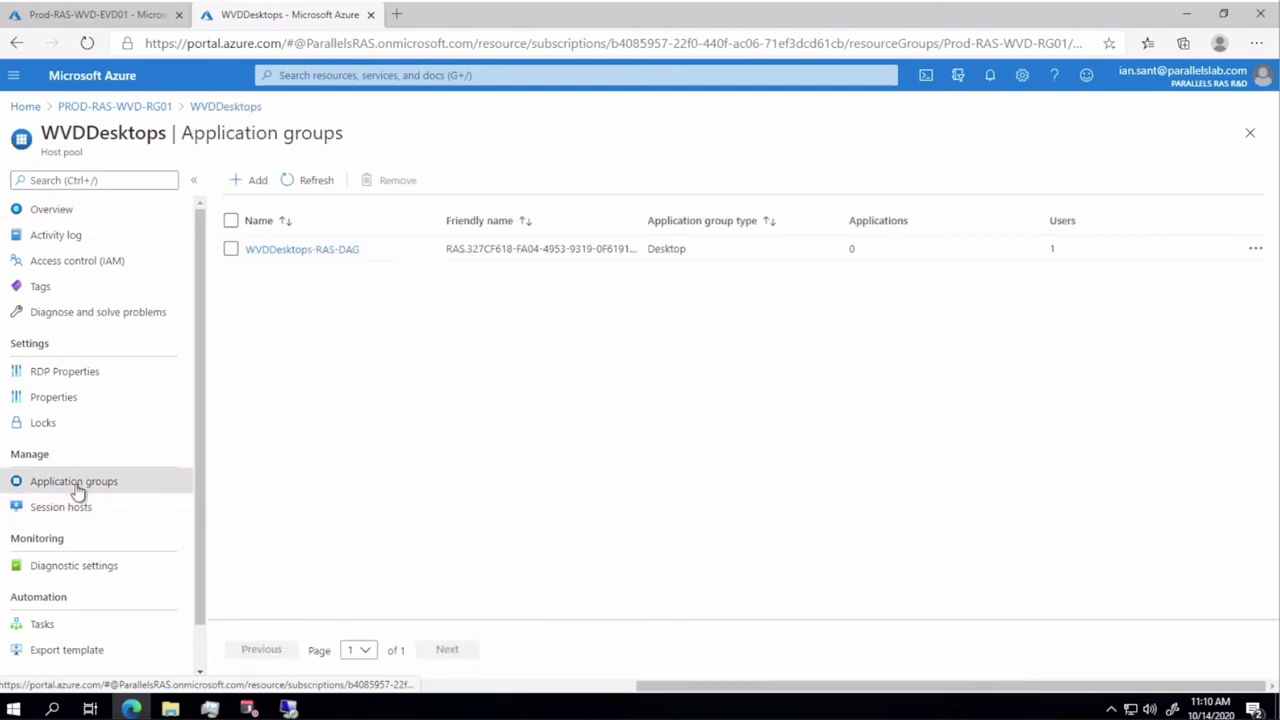
{"action": "left_click", "coordinate": [298, 250]}
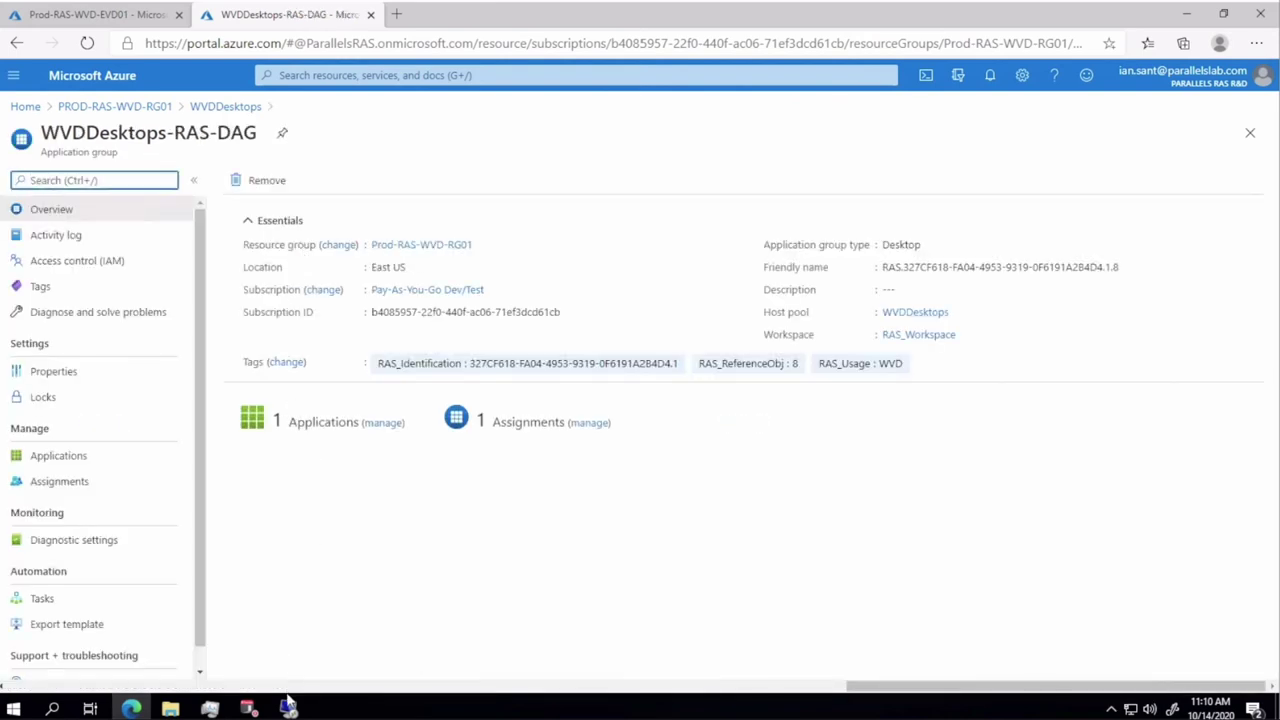
Start publishing a Windows Virtual Desktop desktop sourced from the WVDDesktops host pool
{"action": "left_click", "coordinate": [249, 708]}
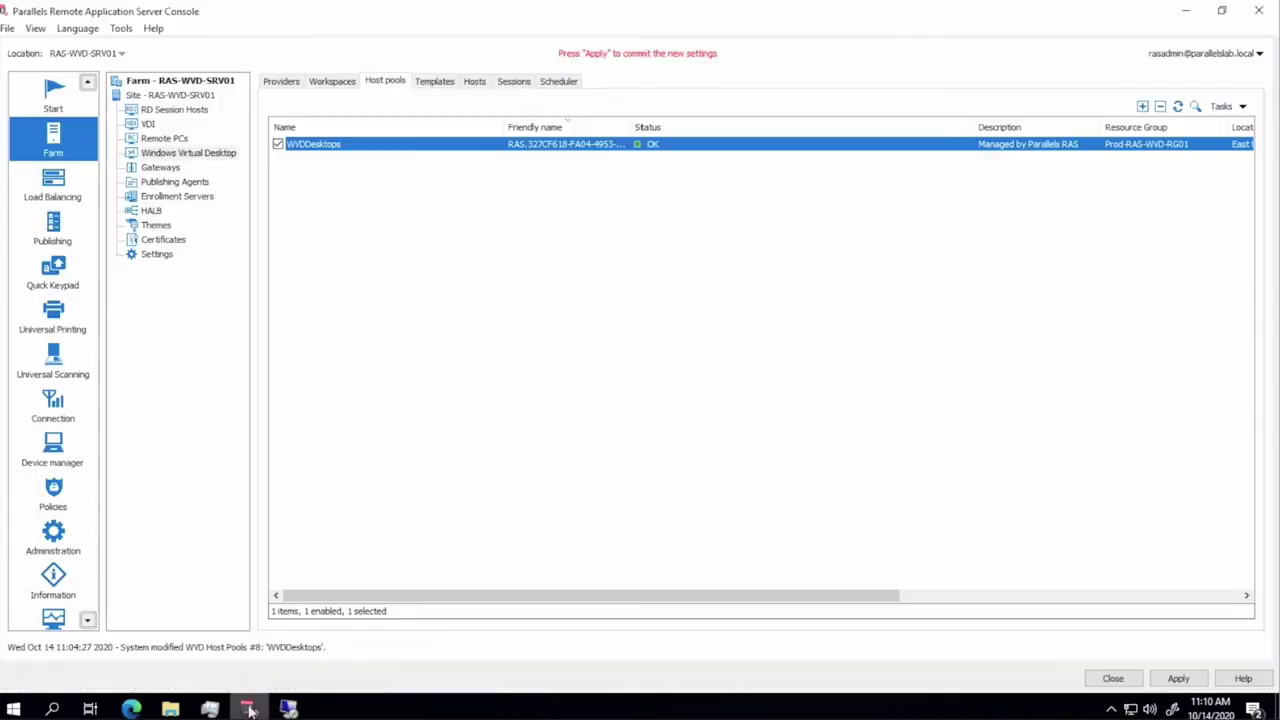
{"action": "left_click", "coordinate": [54, 230]}
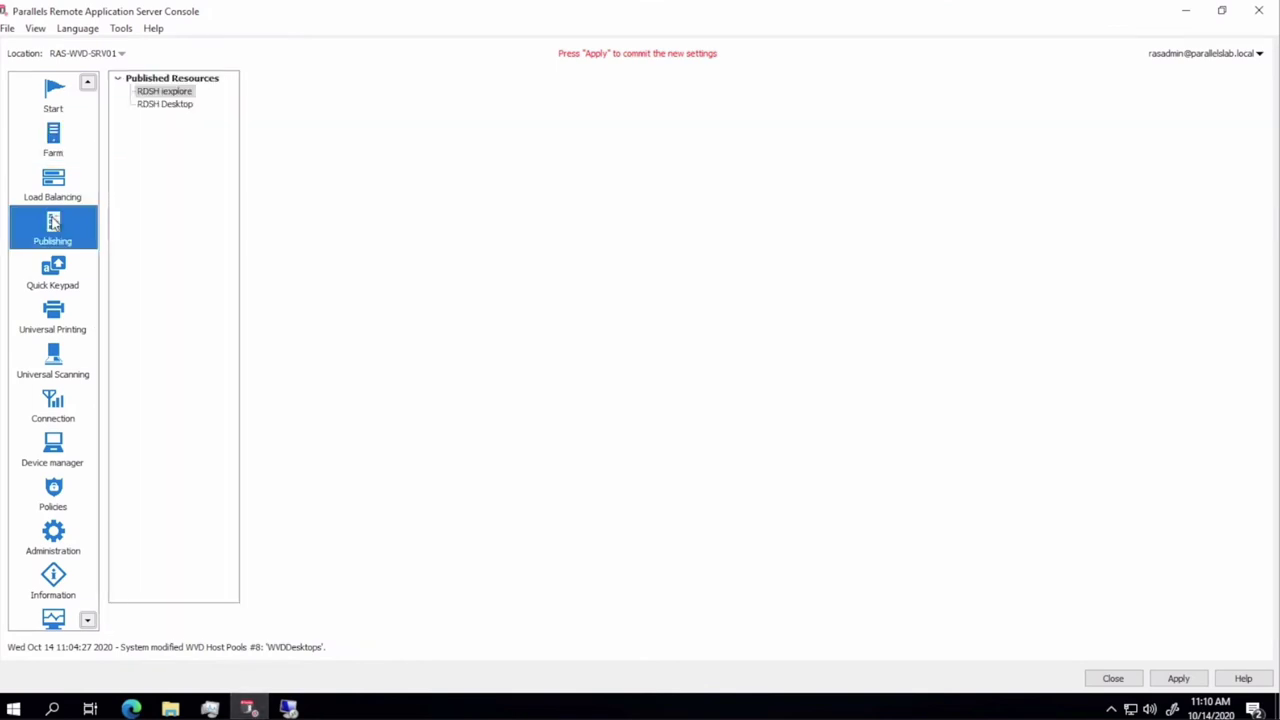
{"action": "left_click", "coordinate": [137, 617]}
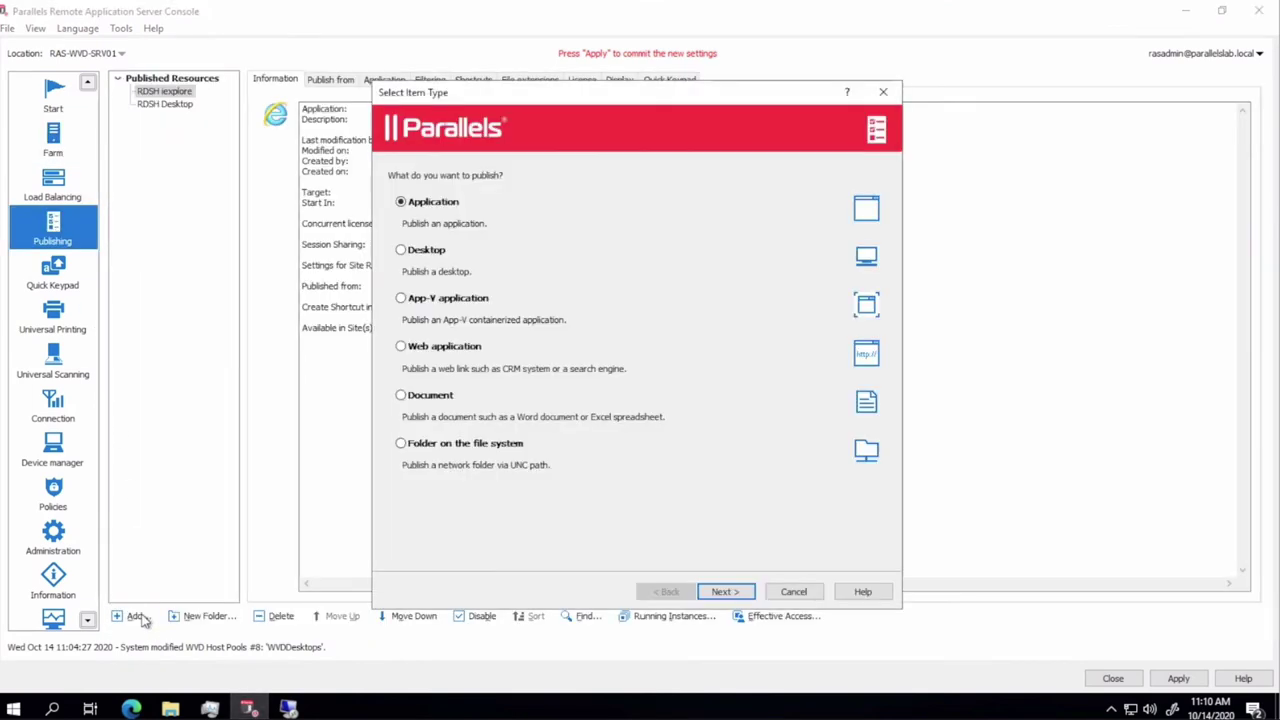
{"action": "left_click", "coordinate": [447, 252]}
{"action": "left_click", "coordinate": [738, 593]}
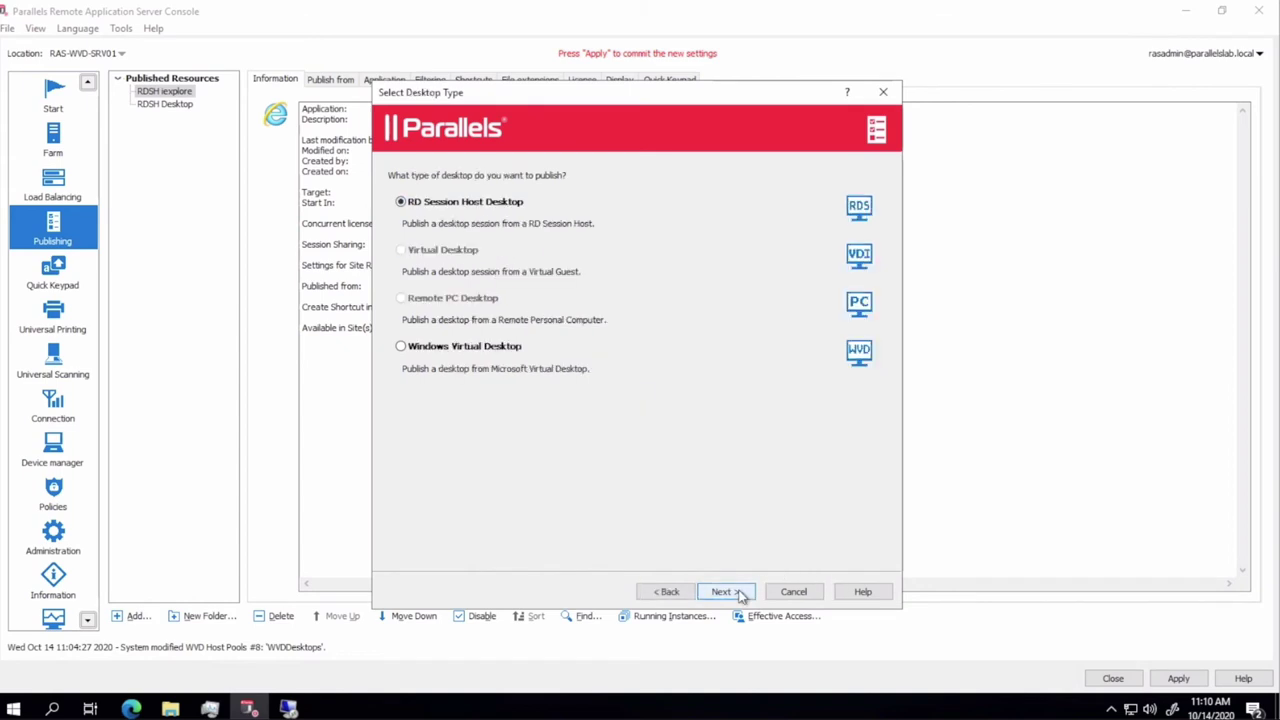
{"action": "left_click", "coordinate": [518, 347]}
{"action": "left_click", "coordinate": [722, 592]}
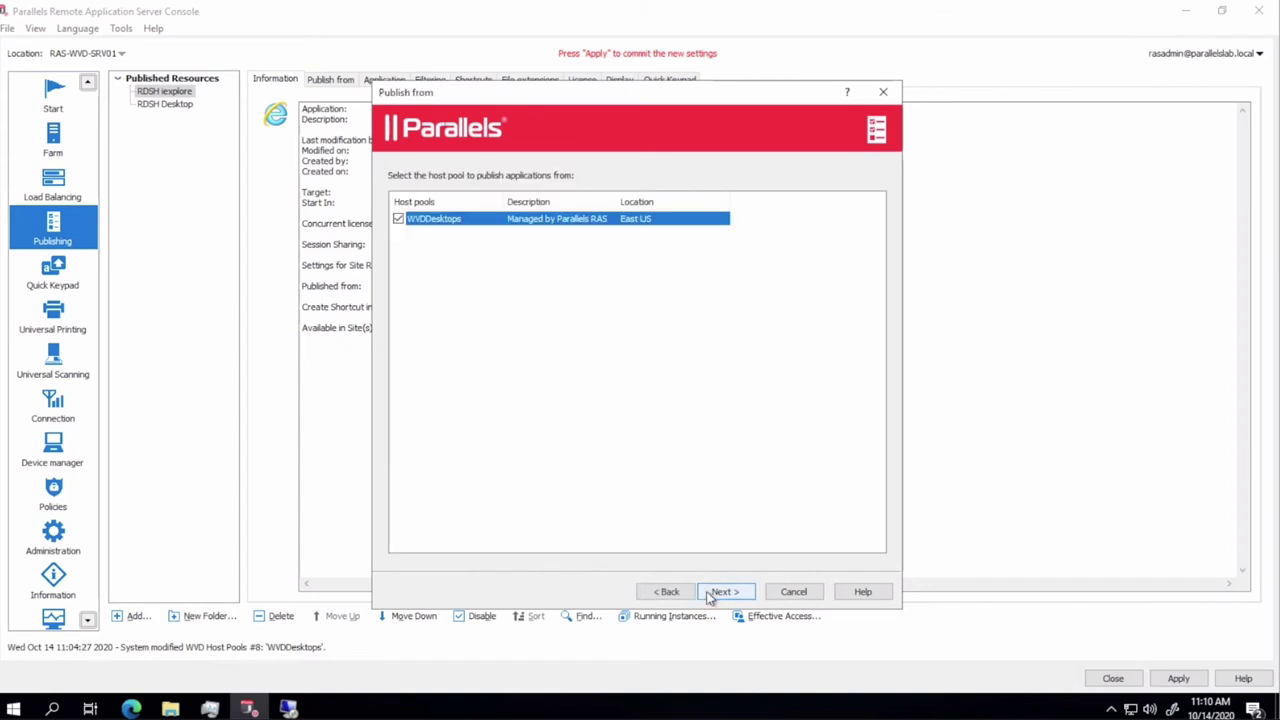
{"action": "left_click", "coordinate": [708, 594]}
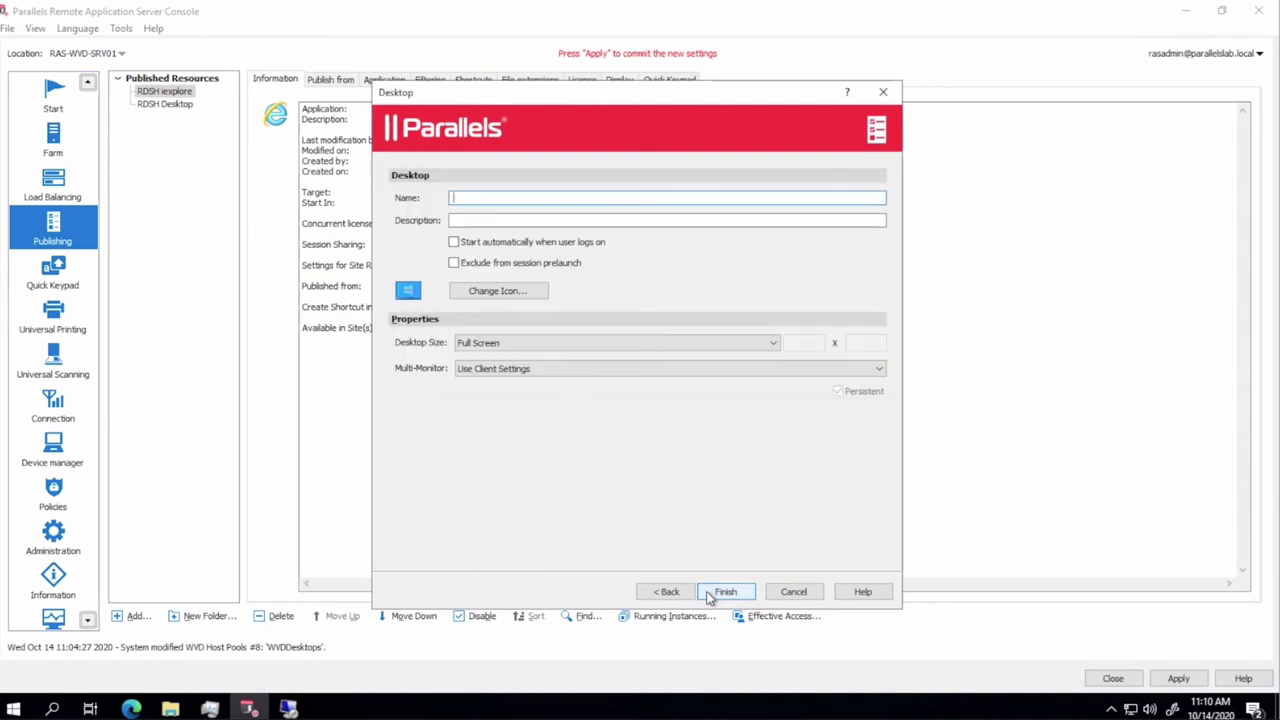
Name it 'WVD Desktop' with a 1024x768 desktop size, finish, and apply the settings
{"action": "type", "text": "WVD Desktop"}
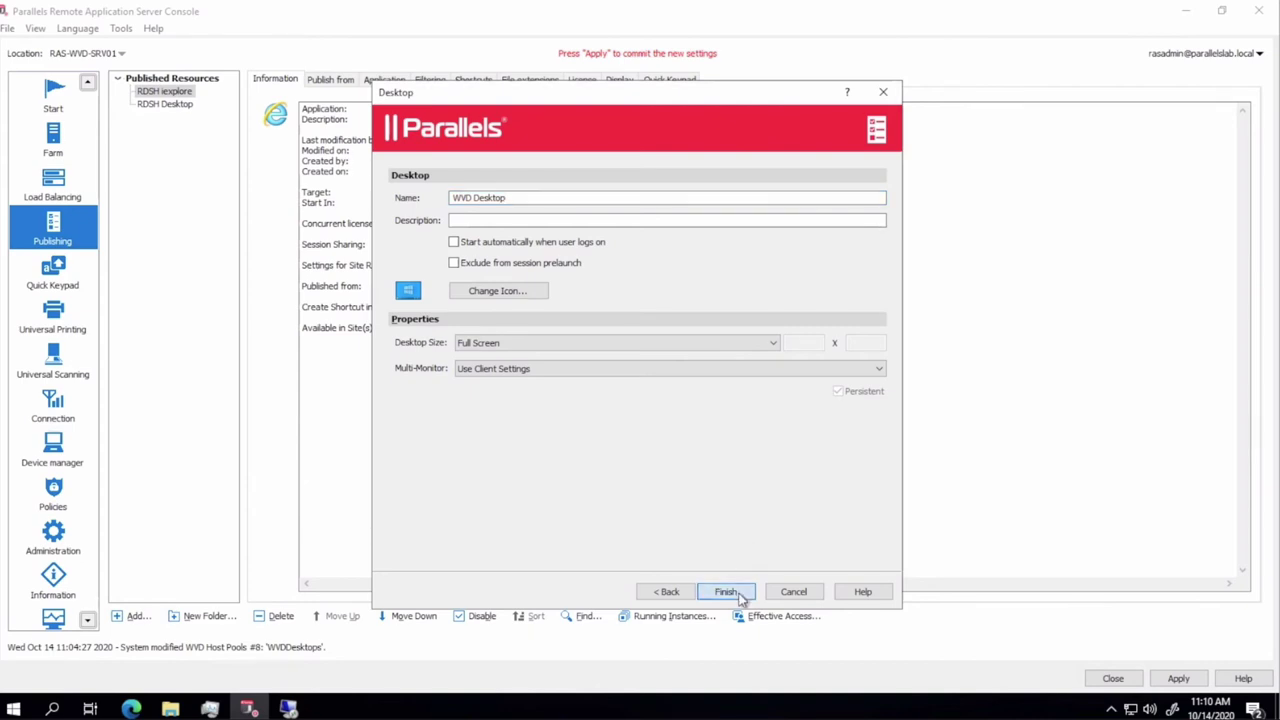
{"action": "left_click", "coordinate": [707, 343]}
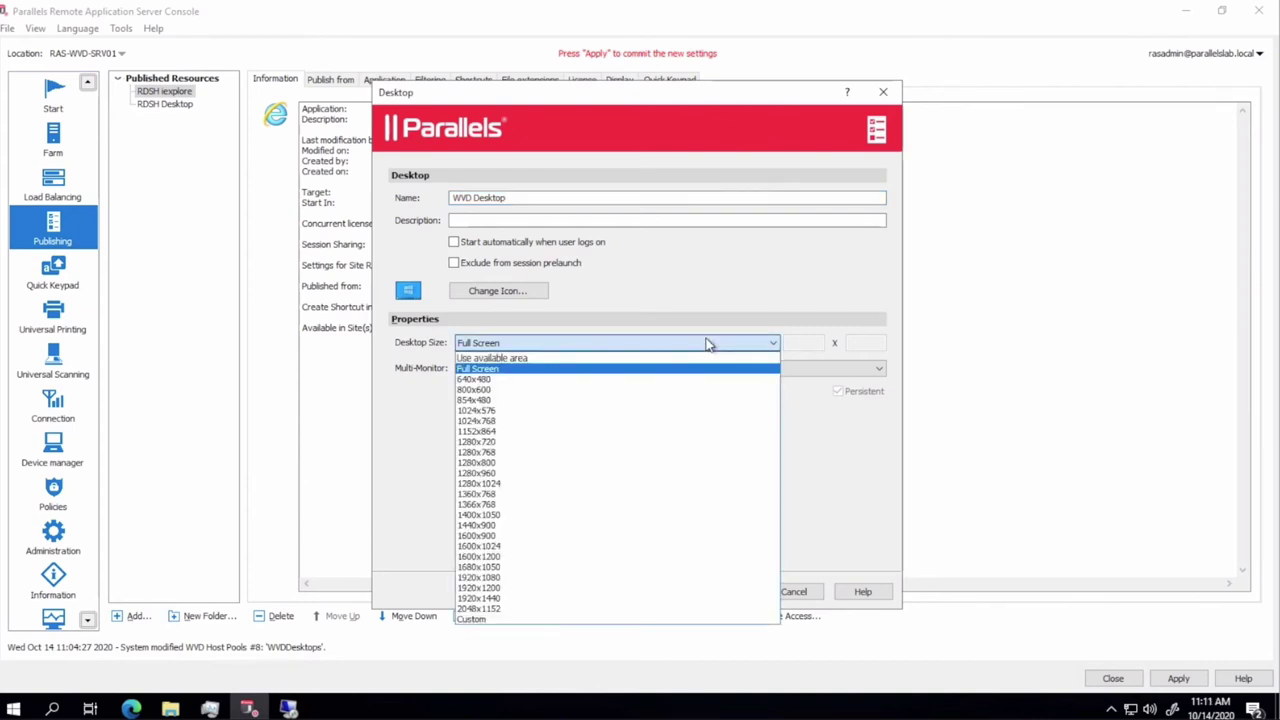
{"action": "left_click", "coordinate": [721, 421]}
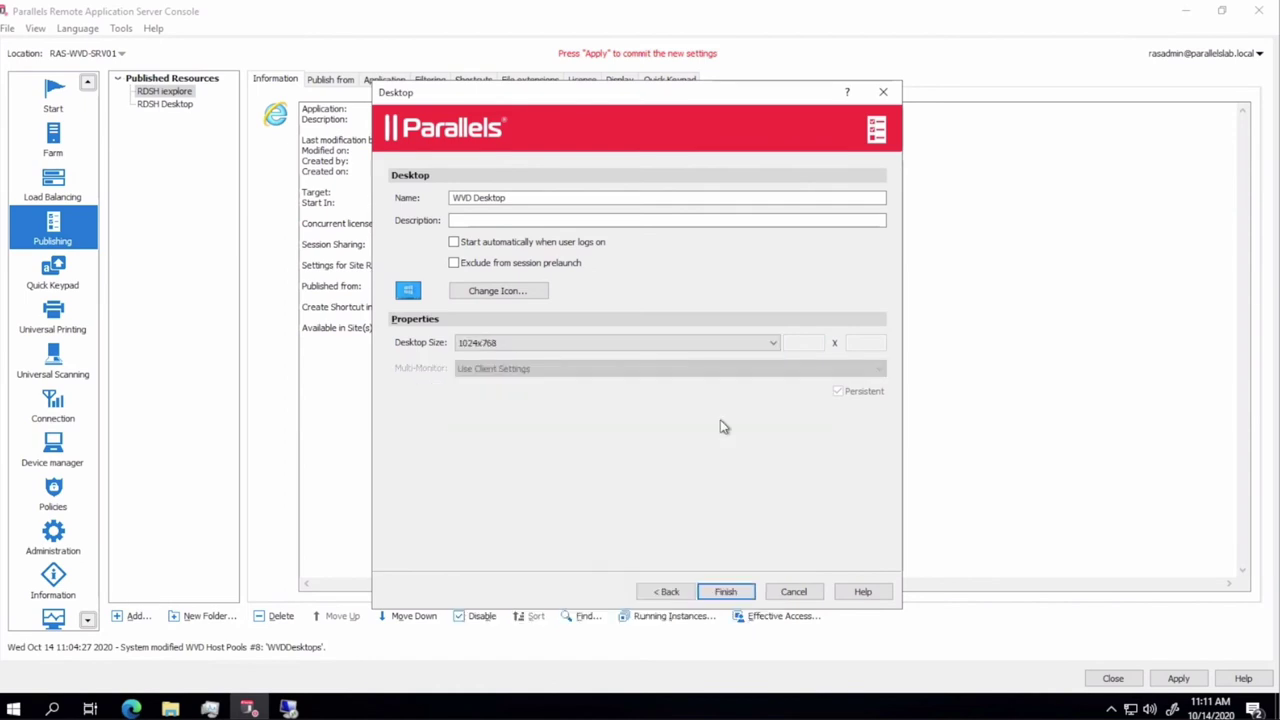
{"action": "left_click", "coordinate": [729, 589]}
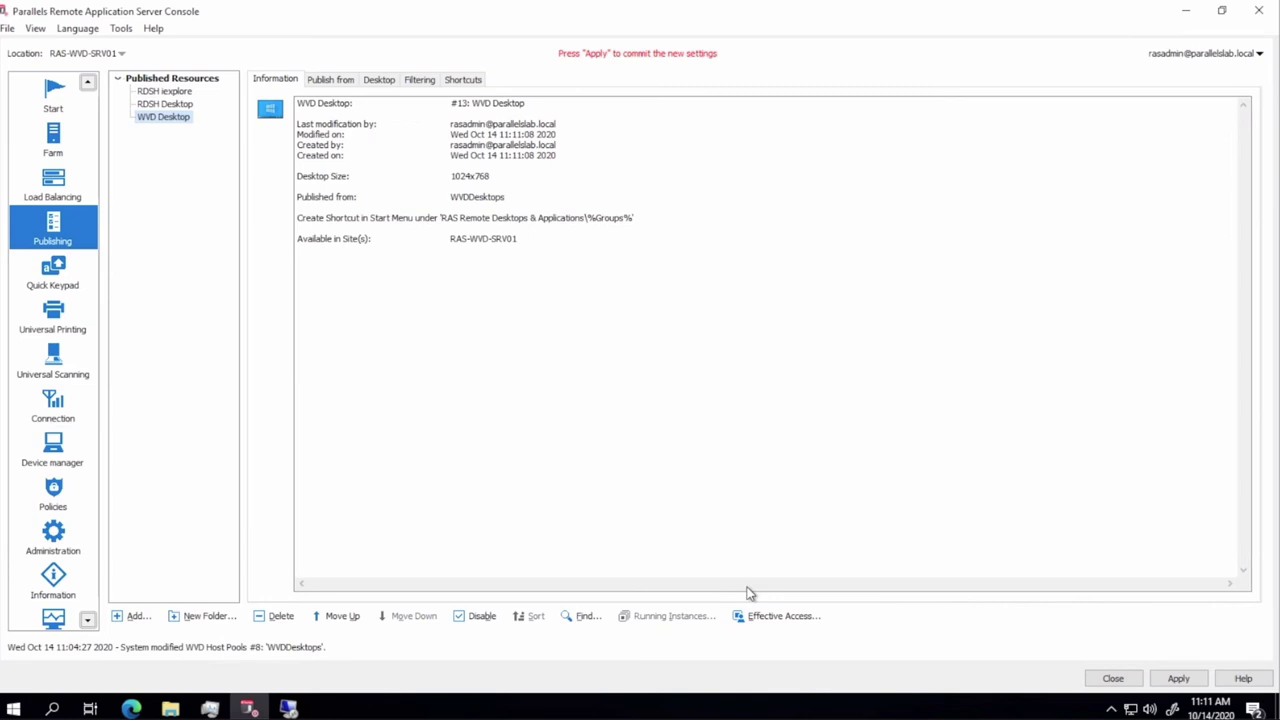
{"action": "left_click", "coordinate": [1177, 679]}
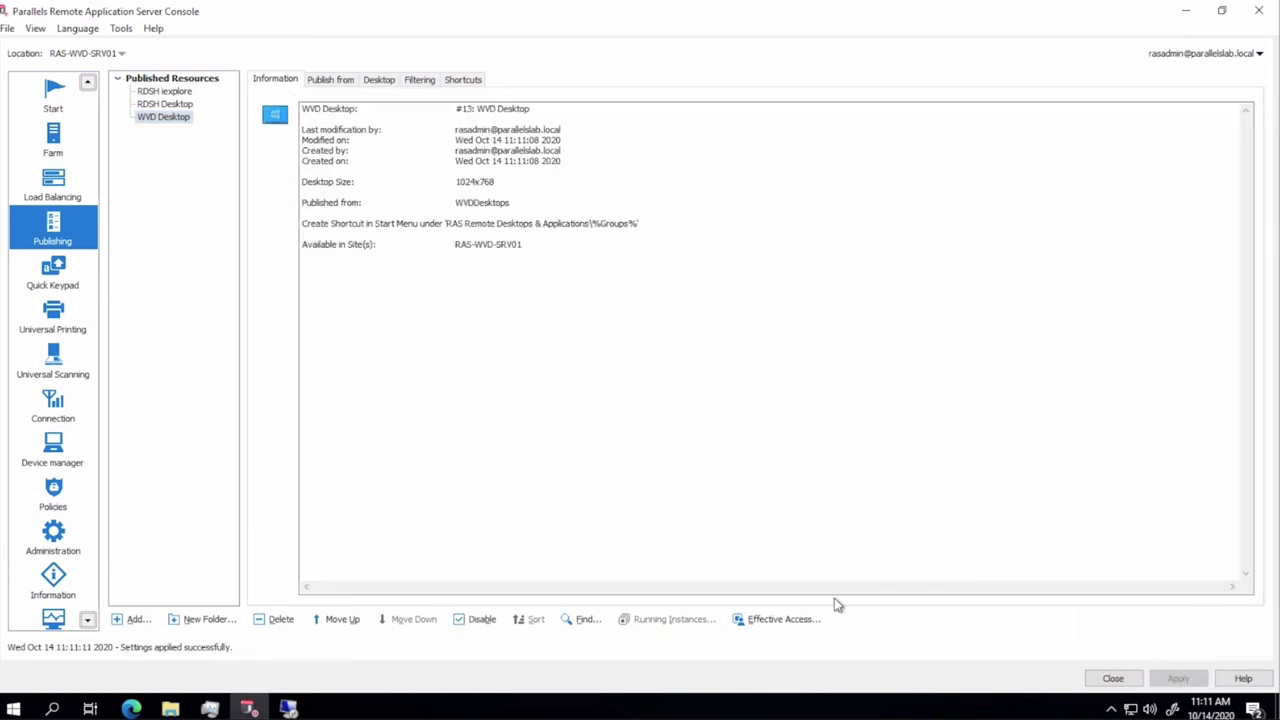
Refresh the Parallels-RAS-WVD connection in Parallels Client to load the new published resources
{"action": "left_click", "coordinate": [286, 709]}
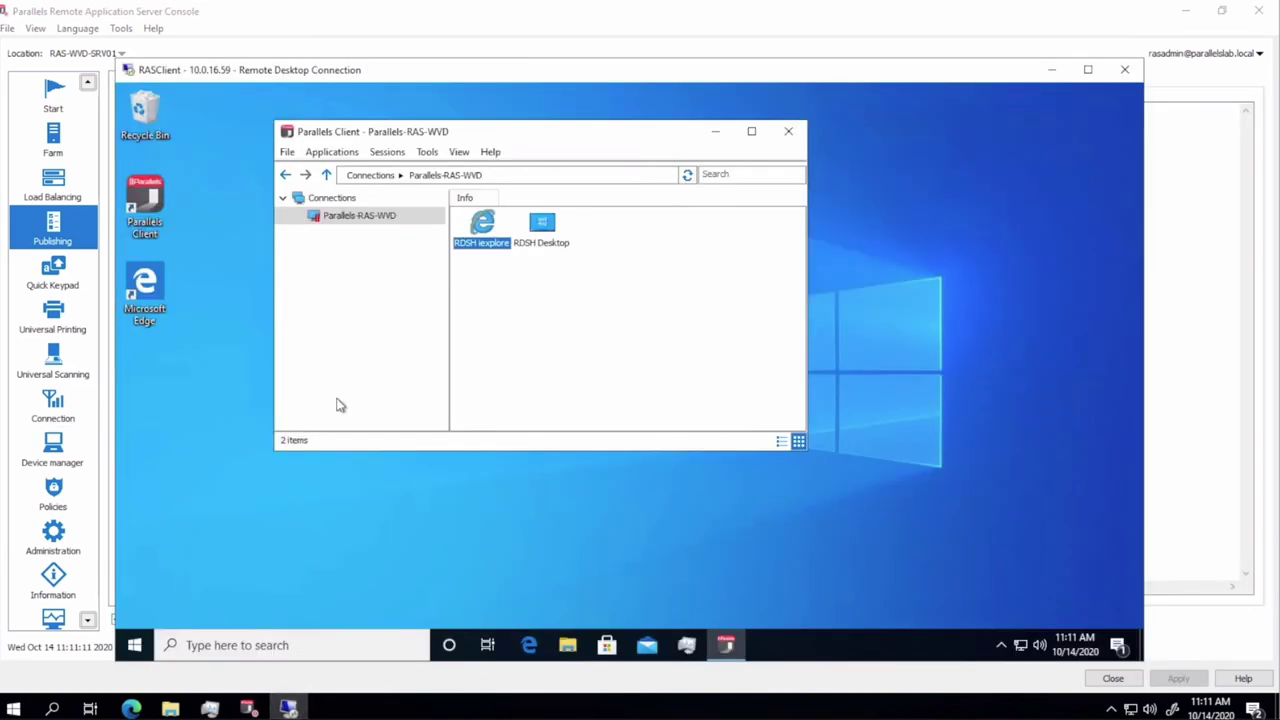
{"action": "right_click", "coordinate": [340, 217]}
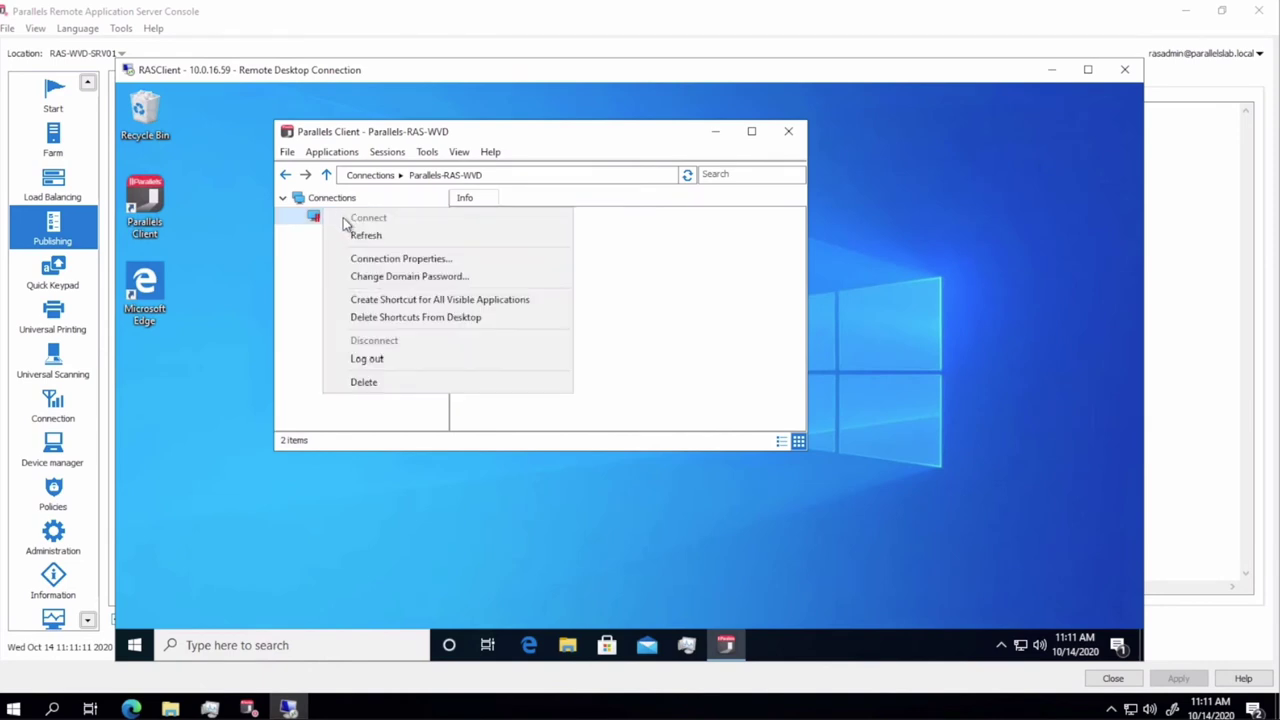
{"action": "left_click", "coordinate": [367, 236]}
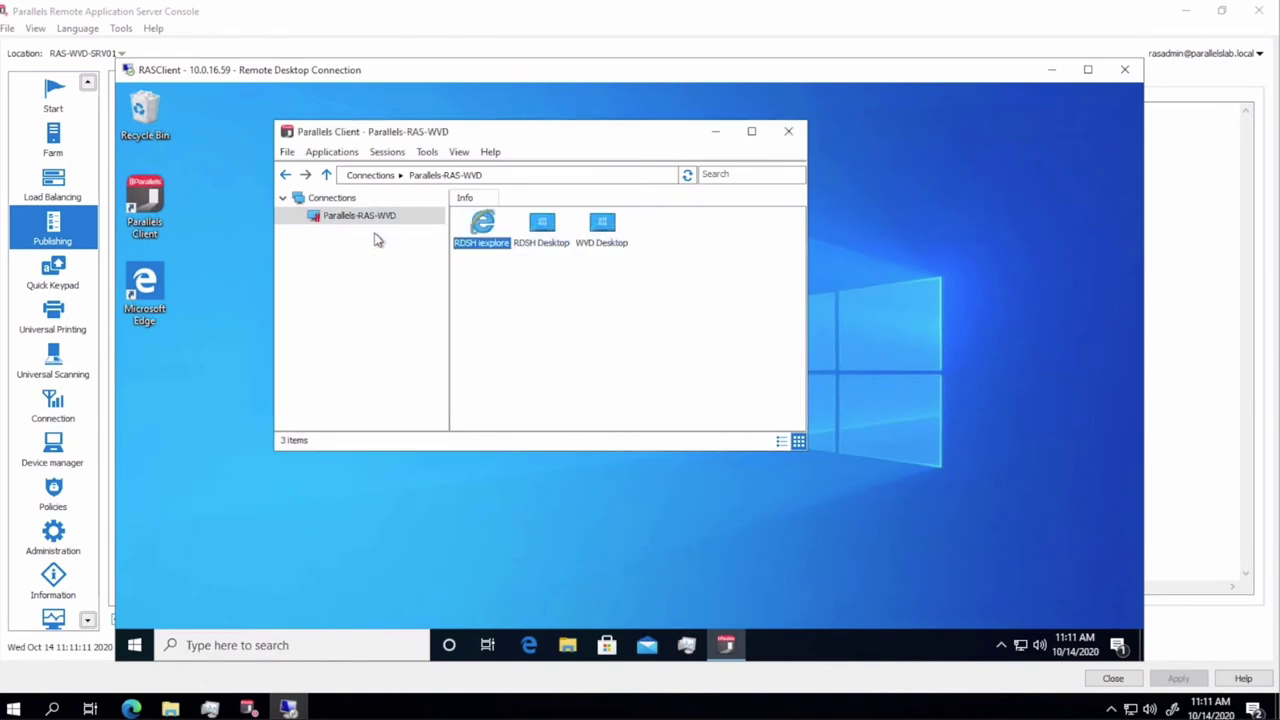
Launch WVD Desktop and sign in with the user's password
{"action": "left_click", "coordinate": [601, 228]}
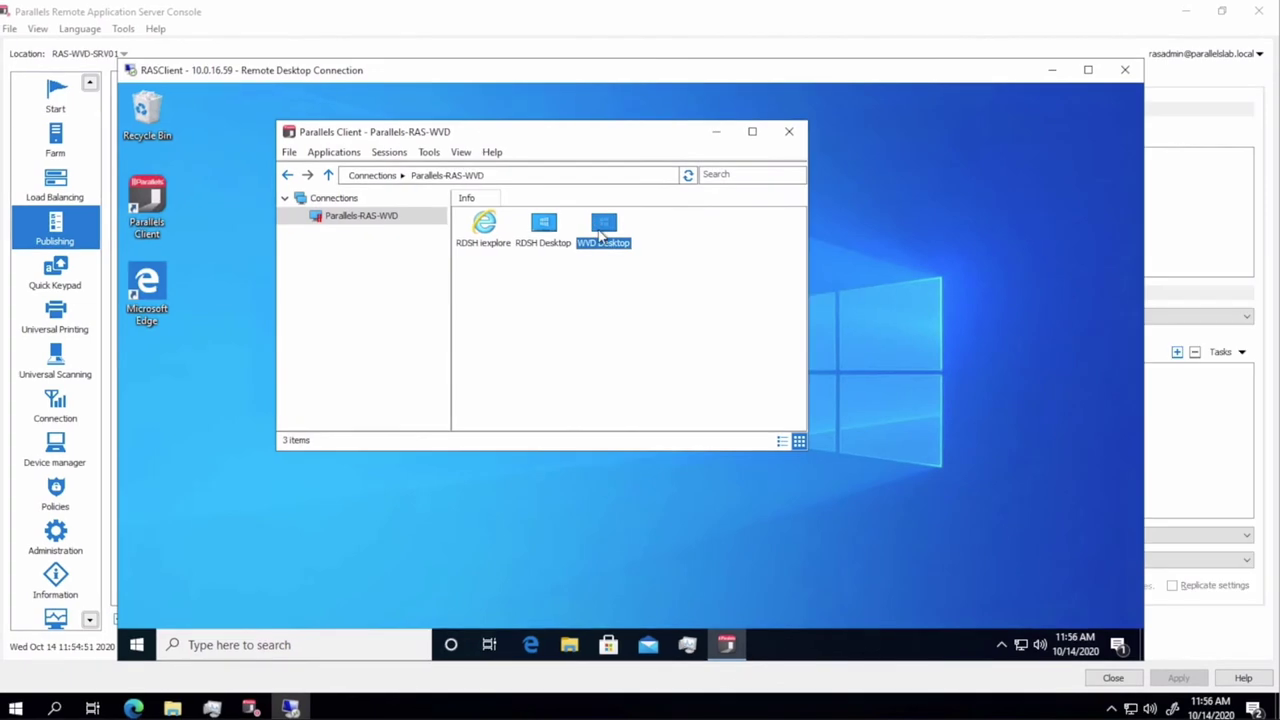
{"action": "double_click", "coordinate": [603, 228]}
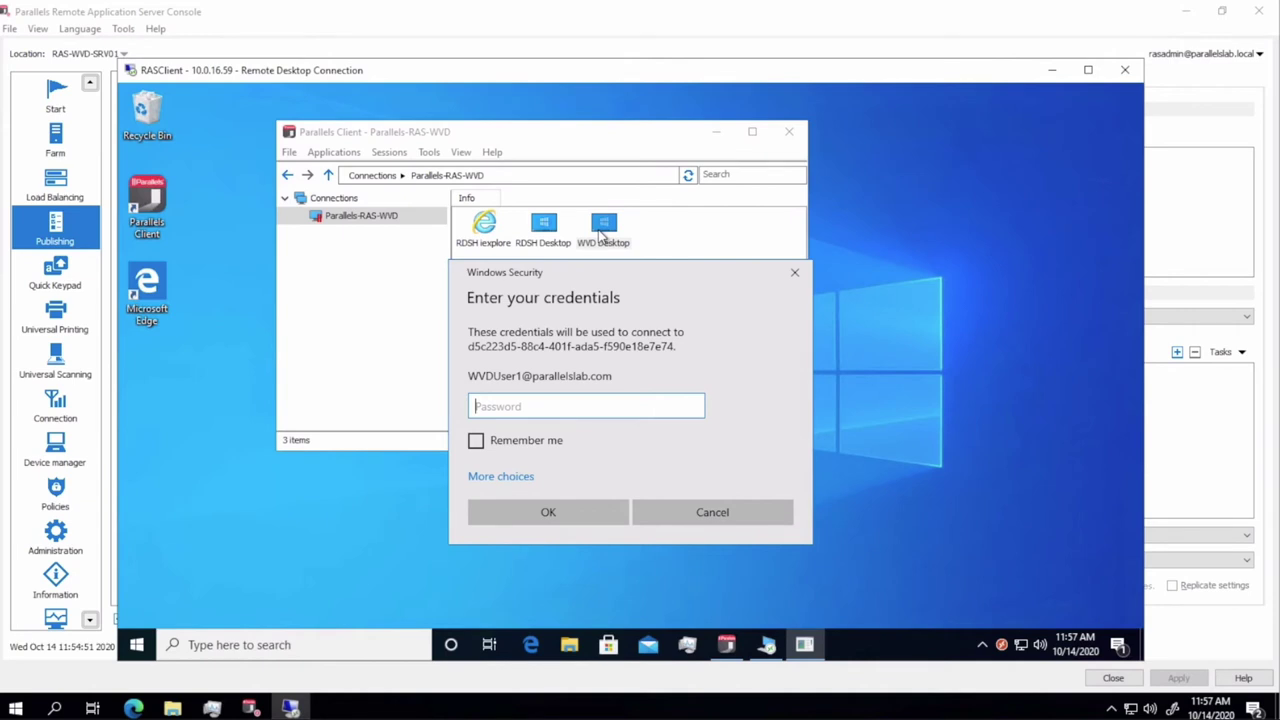
{"action": "type", "text": "•••••••••"}
{"action": "key", "text": "Return"}
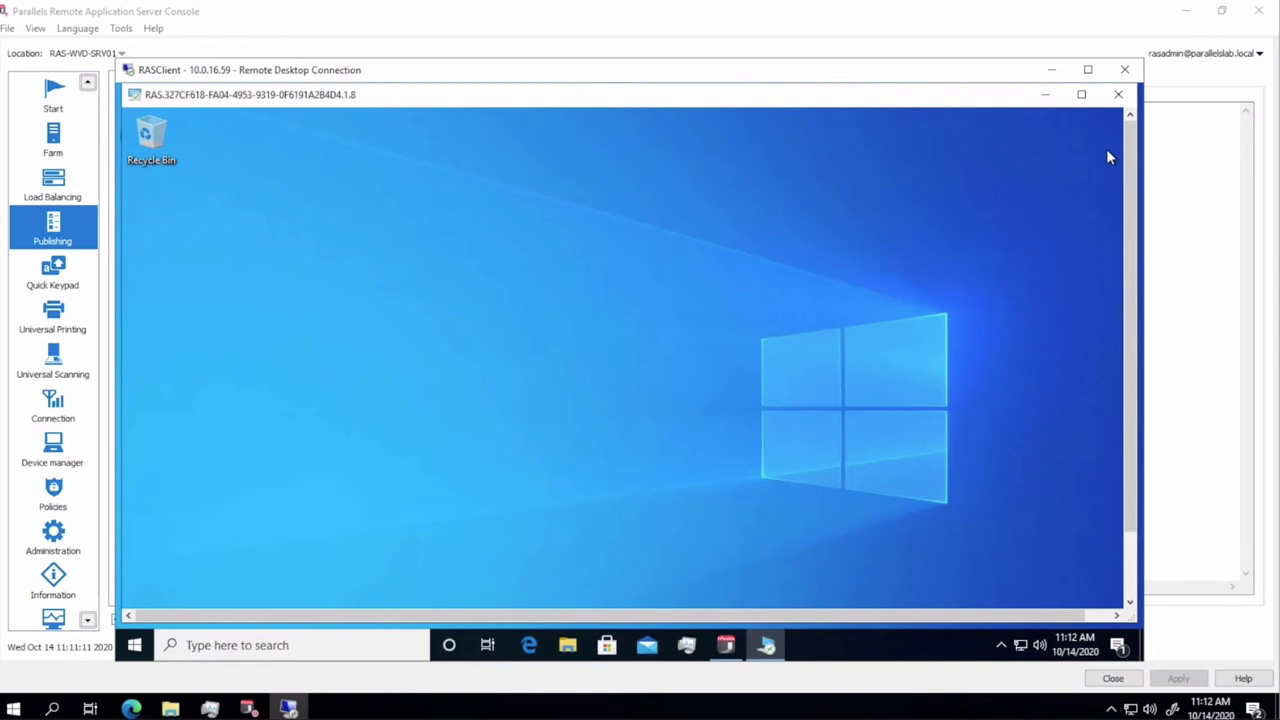
Check WVDDesktops' session hosts and the Prod-RAS-WVD-2 host's active session, then return to the RAS console
{"action": "left_click", "coordinate": [130, 706]}
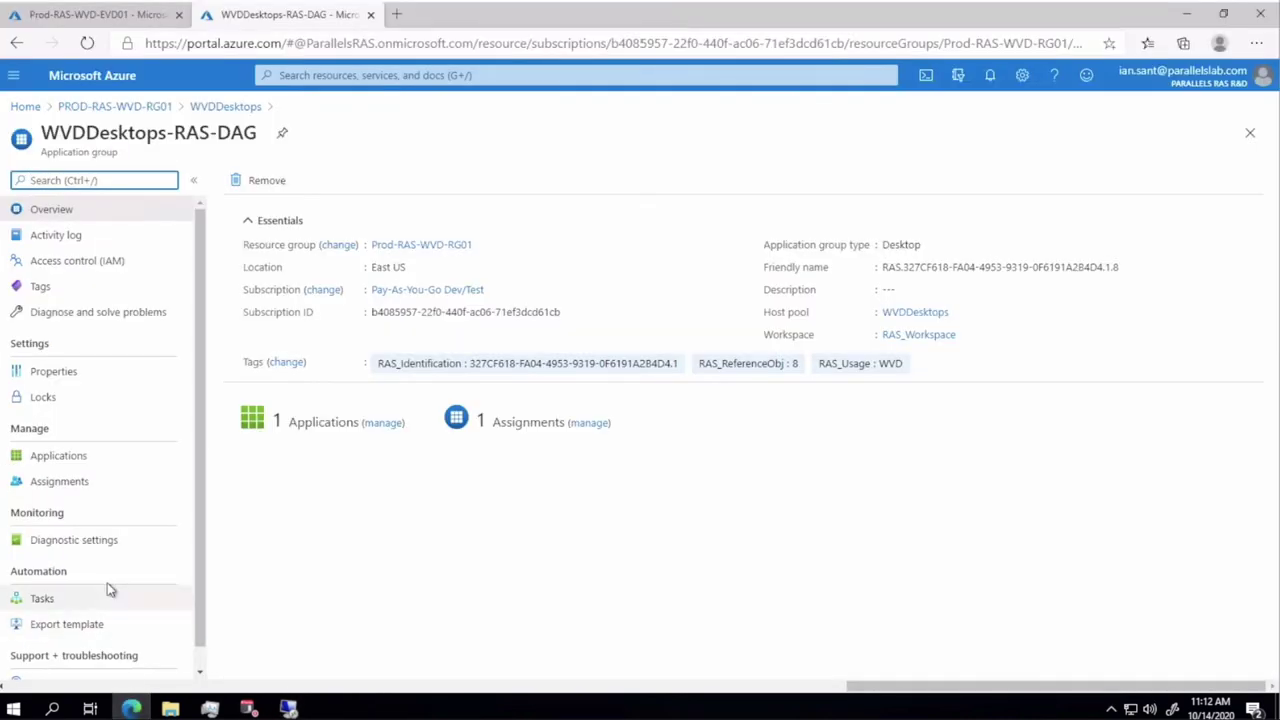
{"action": "left_click", "coordinate": [213, 108]}
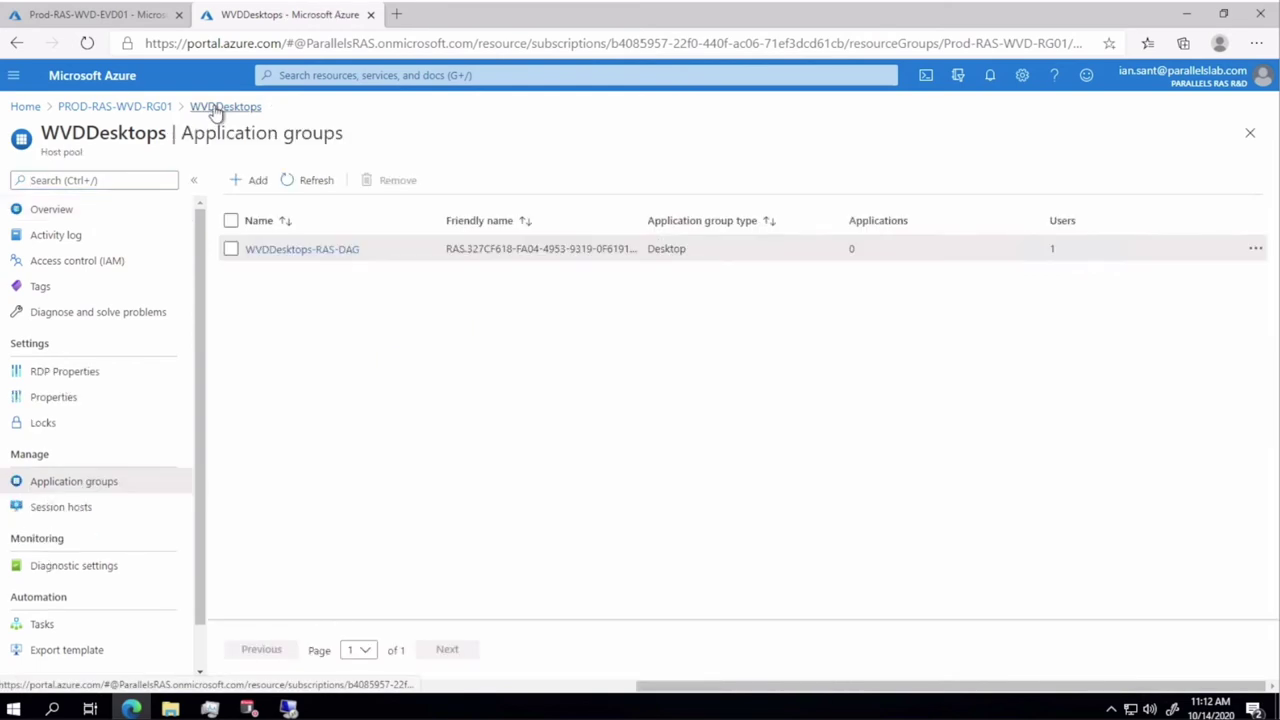
{"action": "left_click", "coordinate": [90, 515]}
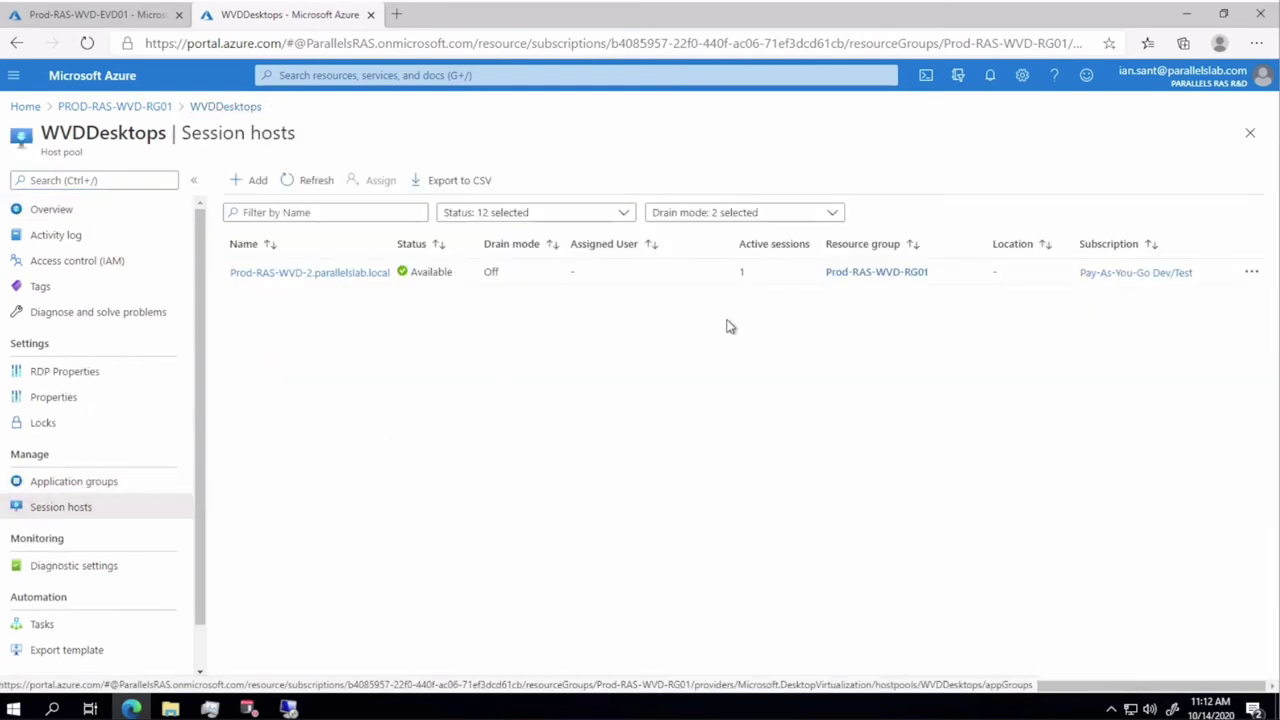
{"action": "left_click", "coordinate": [266, 277]}
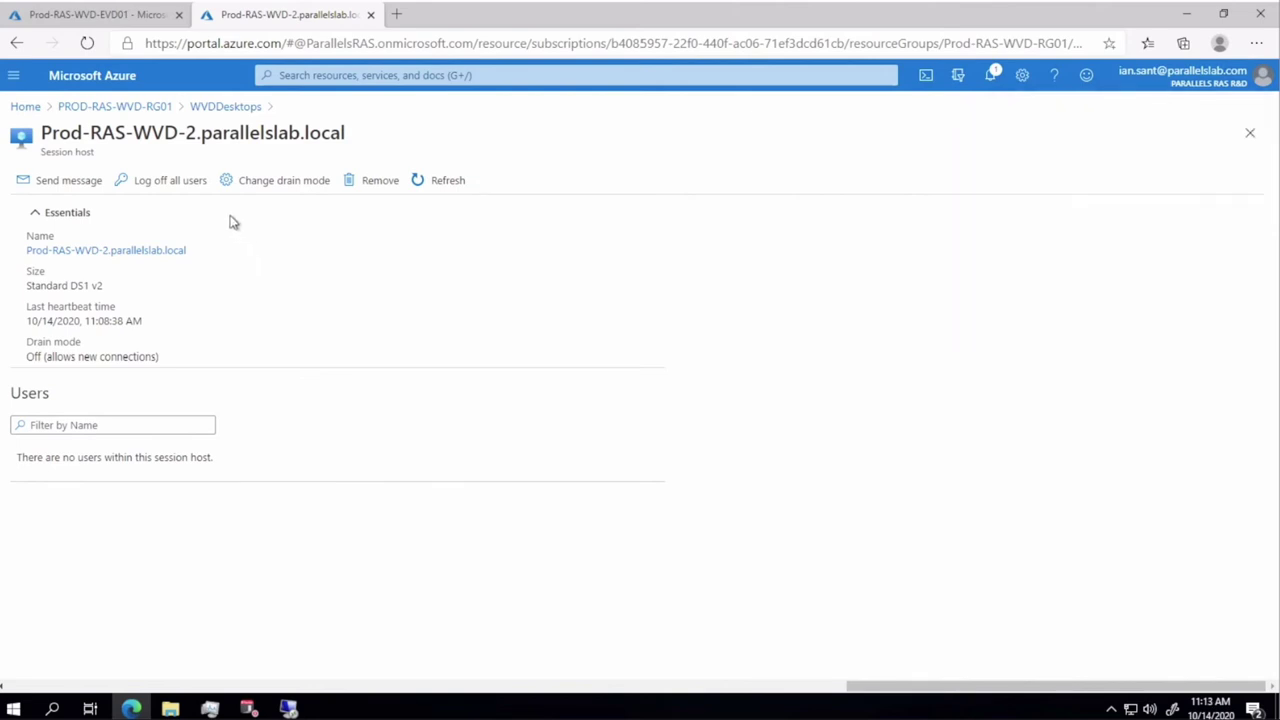
{"action": "left_click", "coordinate": [206, 116]}
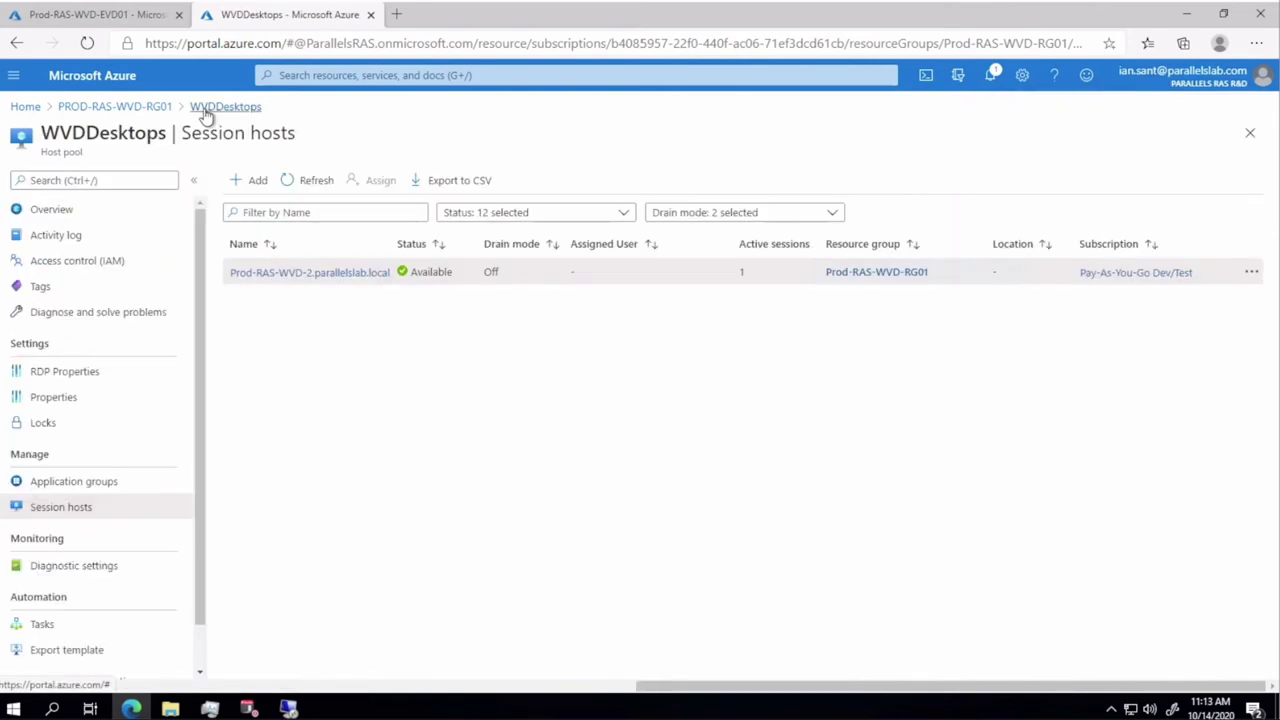
{"action": "left_click", "coordinate": [252, 708]}
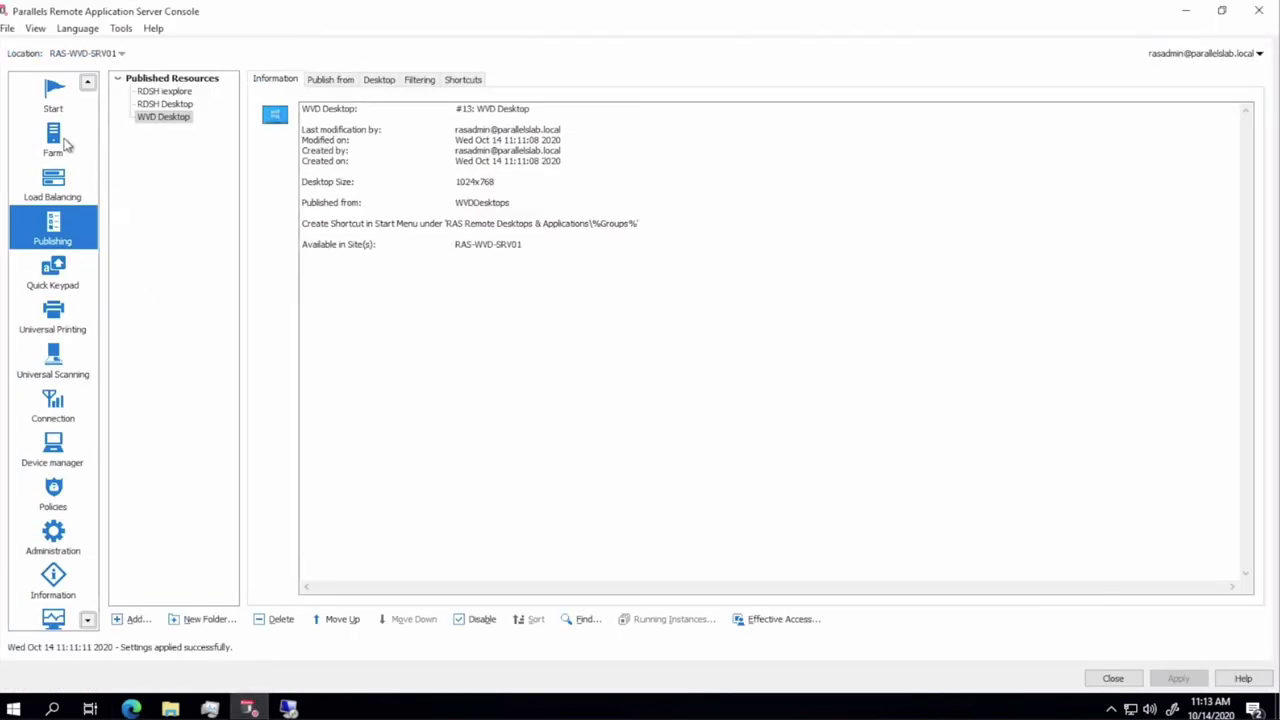
Open the Windows Virtual Desktop Sessions list and view the active desktop session's running processes
{"action": "left_click", "coordinate": [64, 142]}
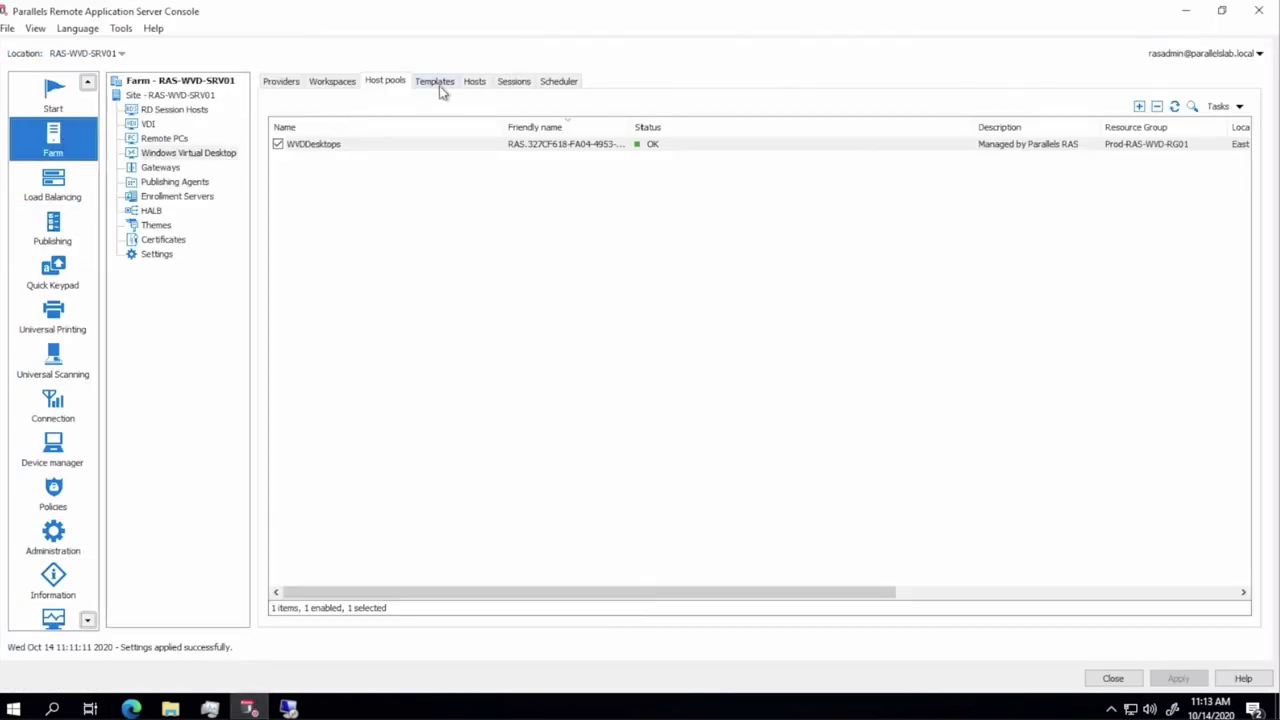
{"action": "left_click", "coordinate": [478, 85]}
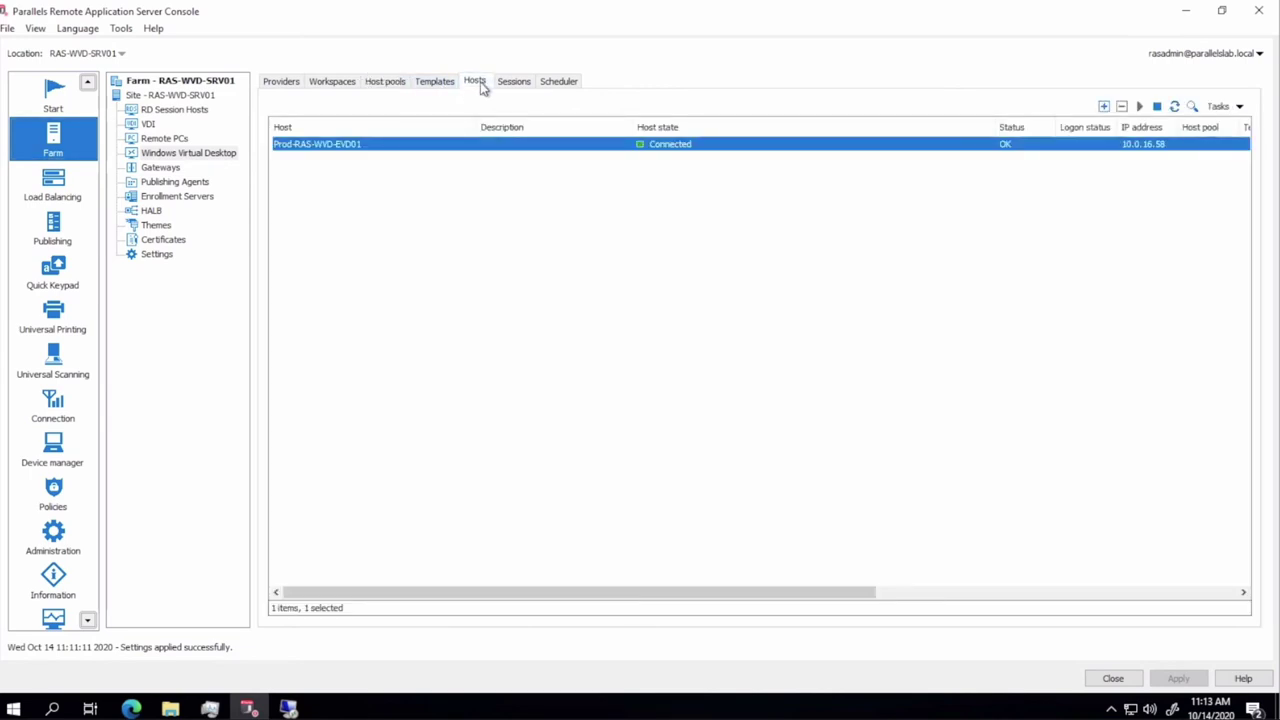
{"action": "left_click", "coordinate": [518, 88]}
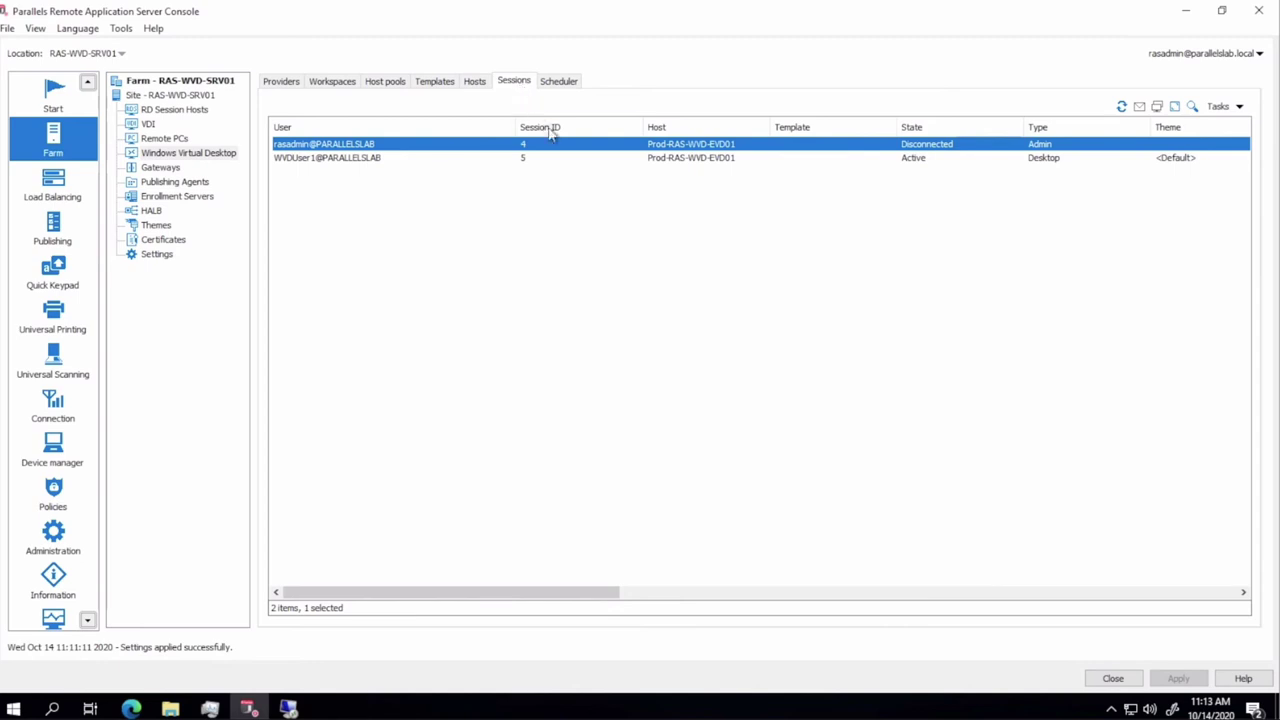
{"action": "left_click", "coordinate": [558, 164]}
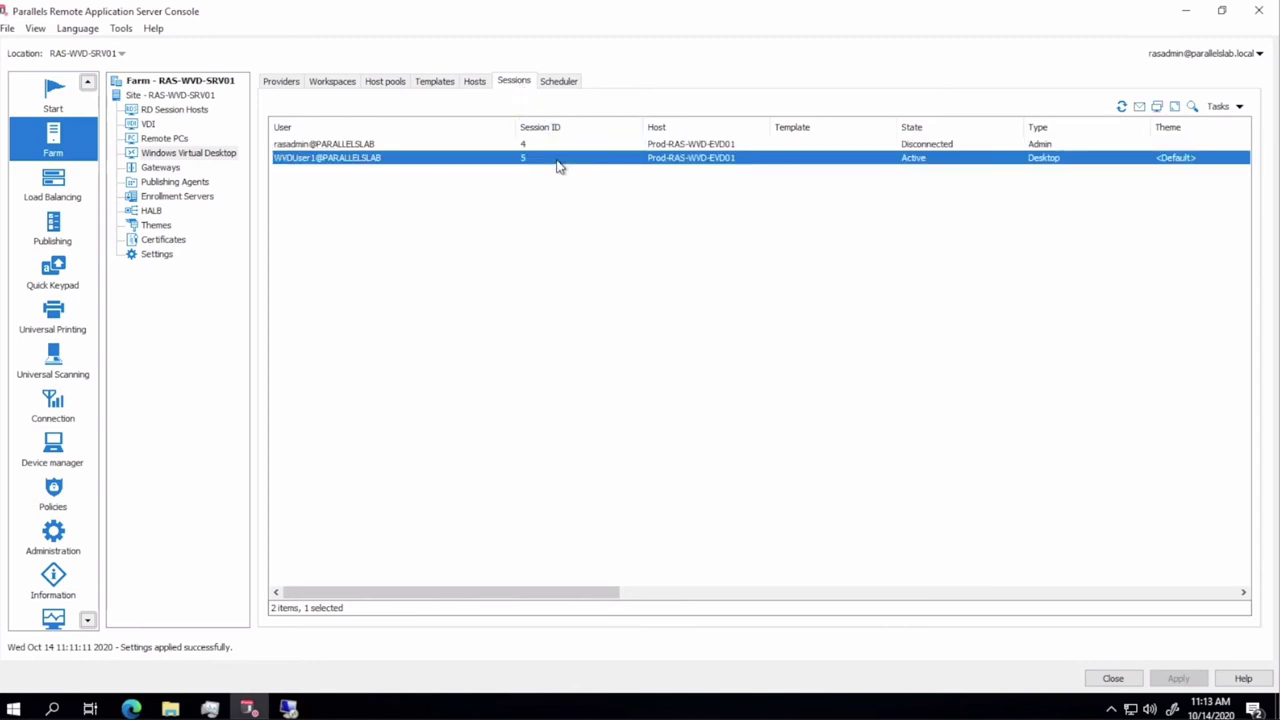
{"action": "right_click", "coordinate": [558, 166]}
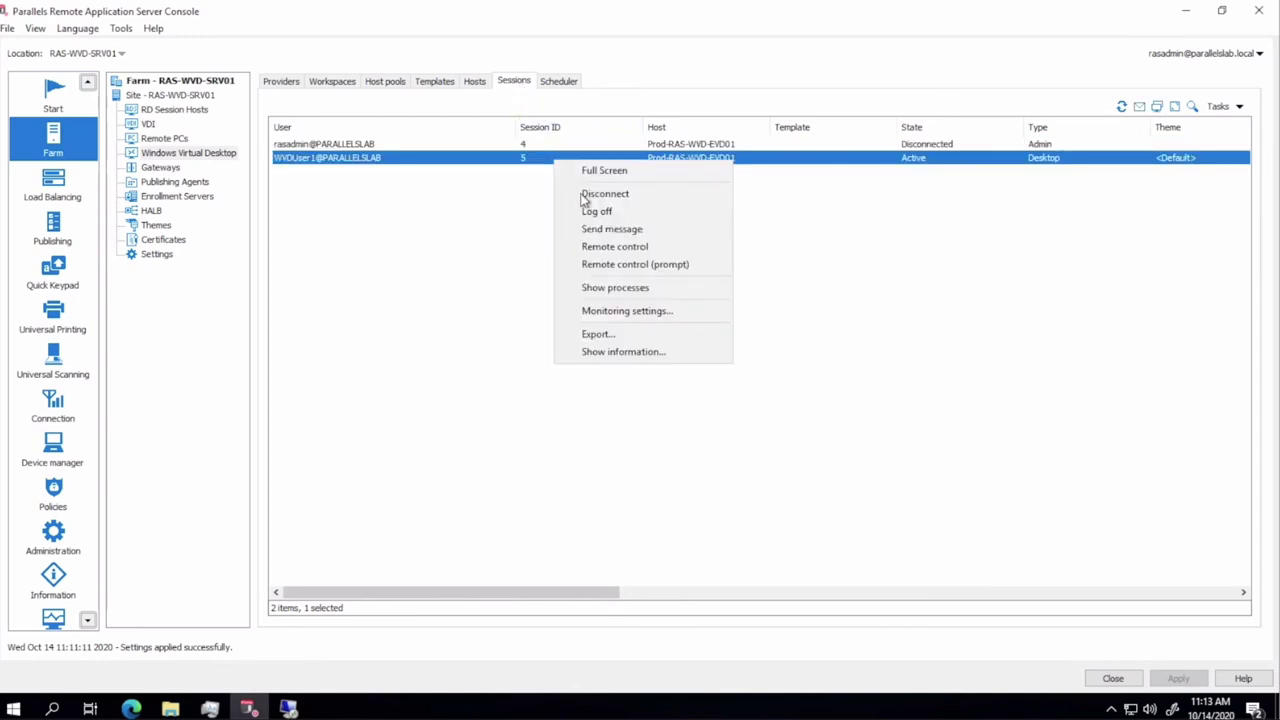
{"action": "left_click", "coordinate": [642, 290]}
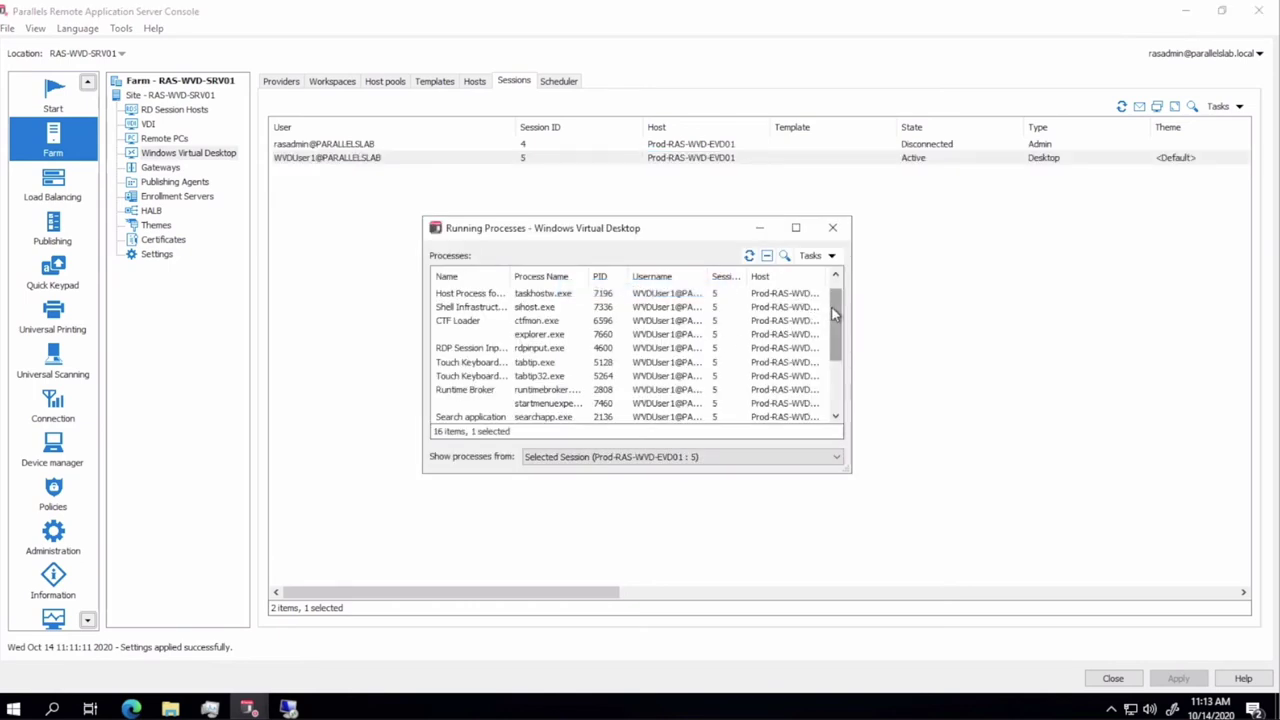
{"action": "left_click_drag", "start_coordinate": [833, 306], "coordinate": [846, 391]}
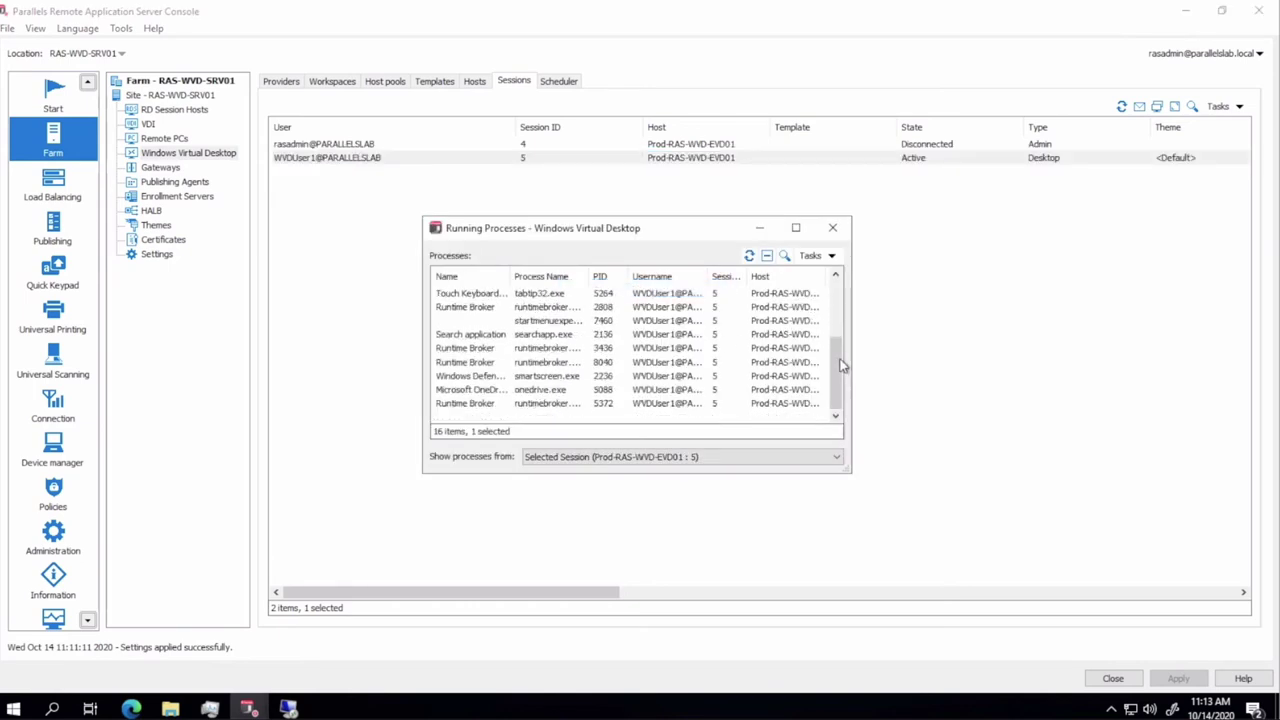
{"action": "left_click", "coordinate": [831, 229]}
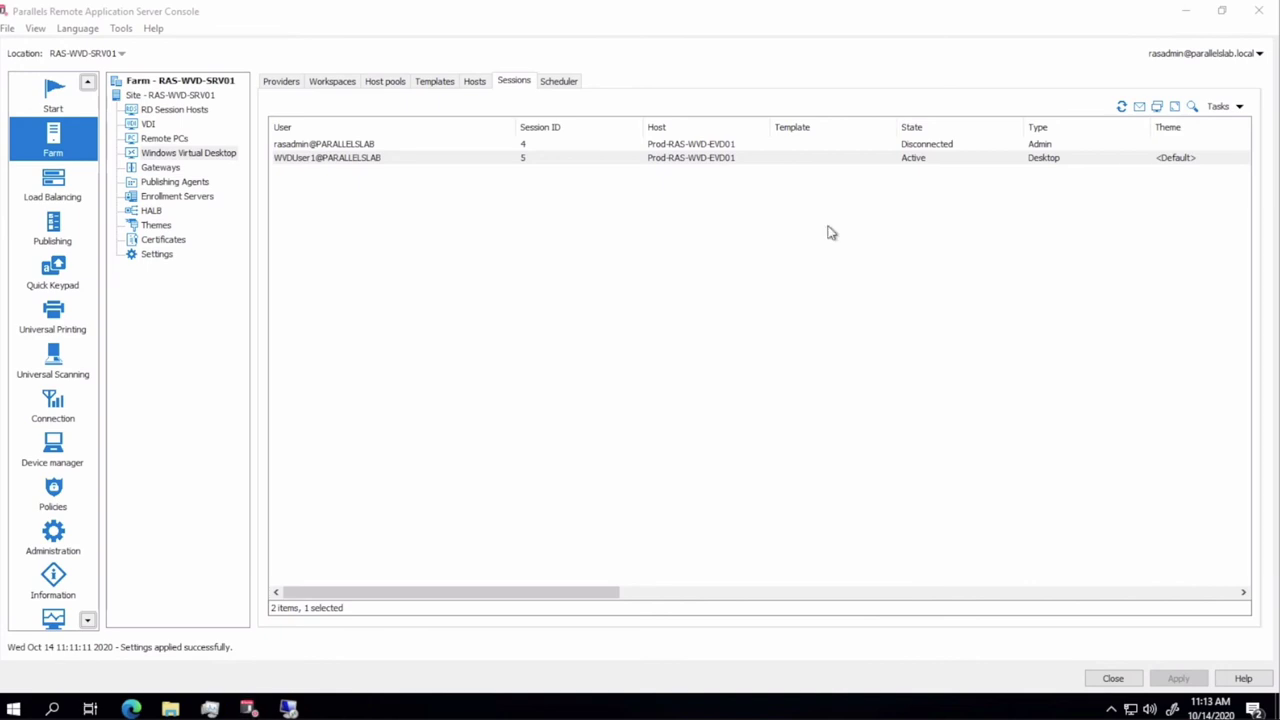
Send the message 'Hello' to the desktop user's session
{"action": "left_click", "coordinate": [657, 159]}
{"action": "right_click", "coordinate": [657, 162]}
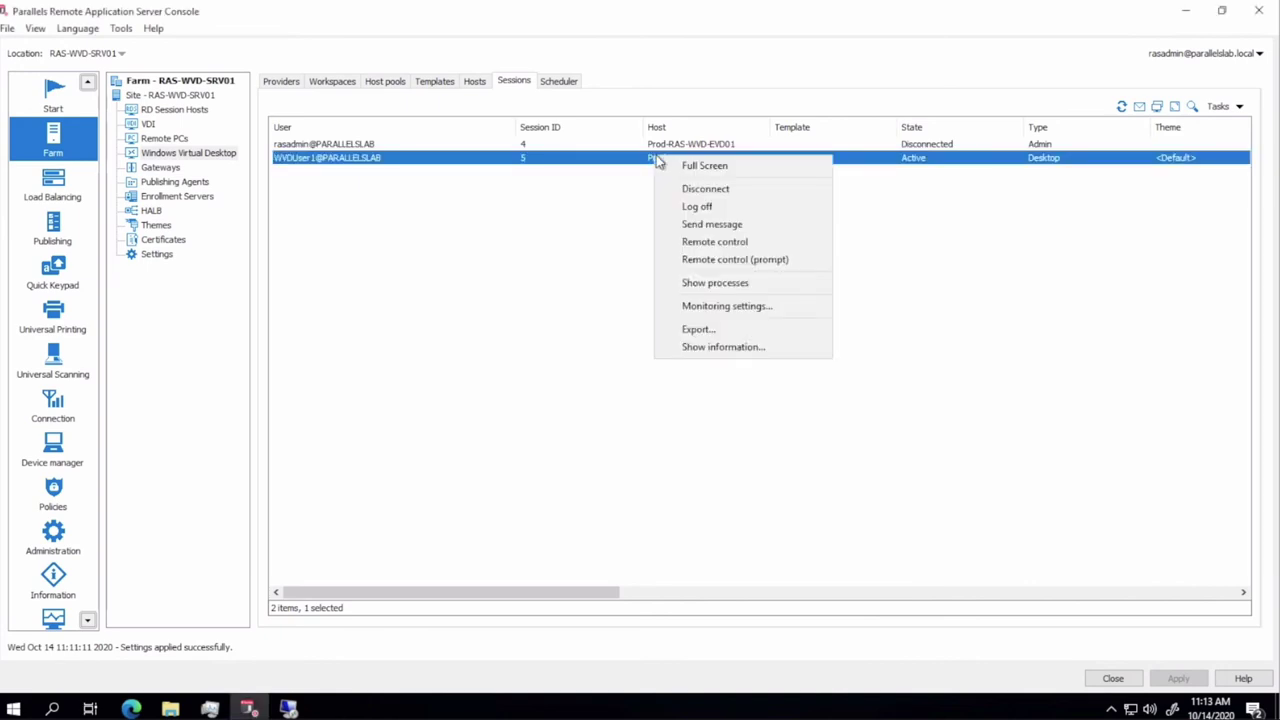
{"action": "left_click", "coordinate": [729, 226]}
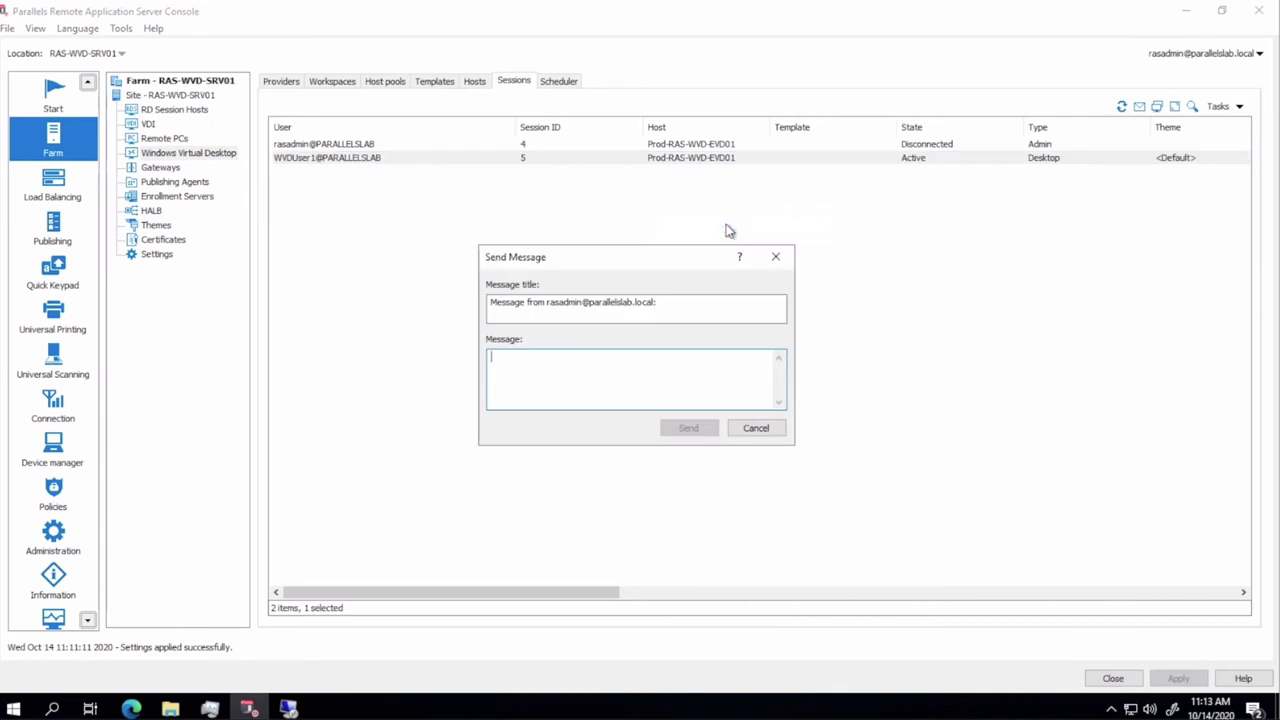
{"action": "type", "text": "Hello"}
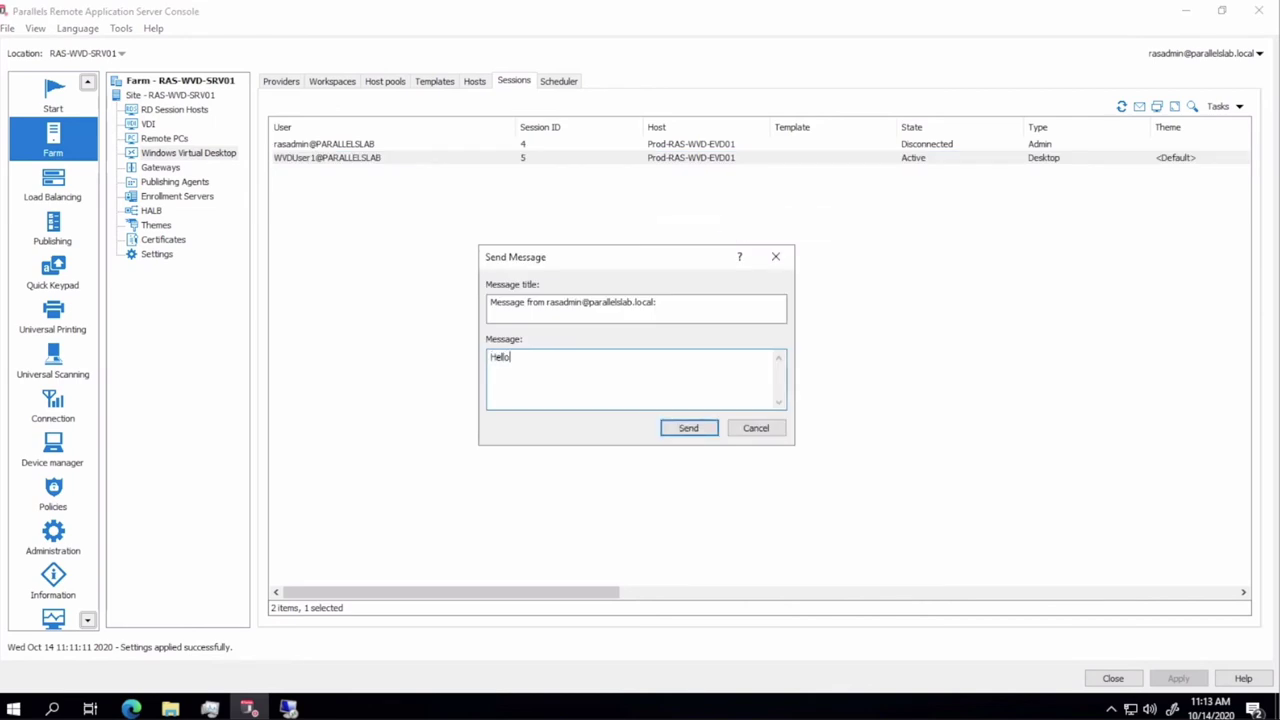
{"action": "left_click", "coordinate": [689, 428]}
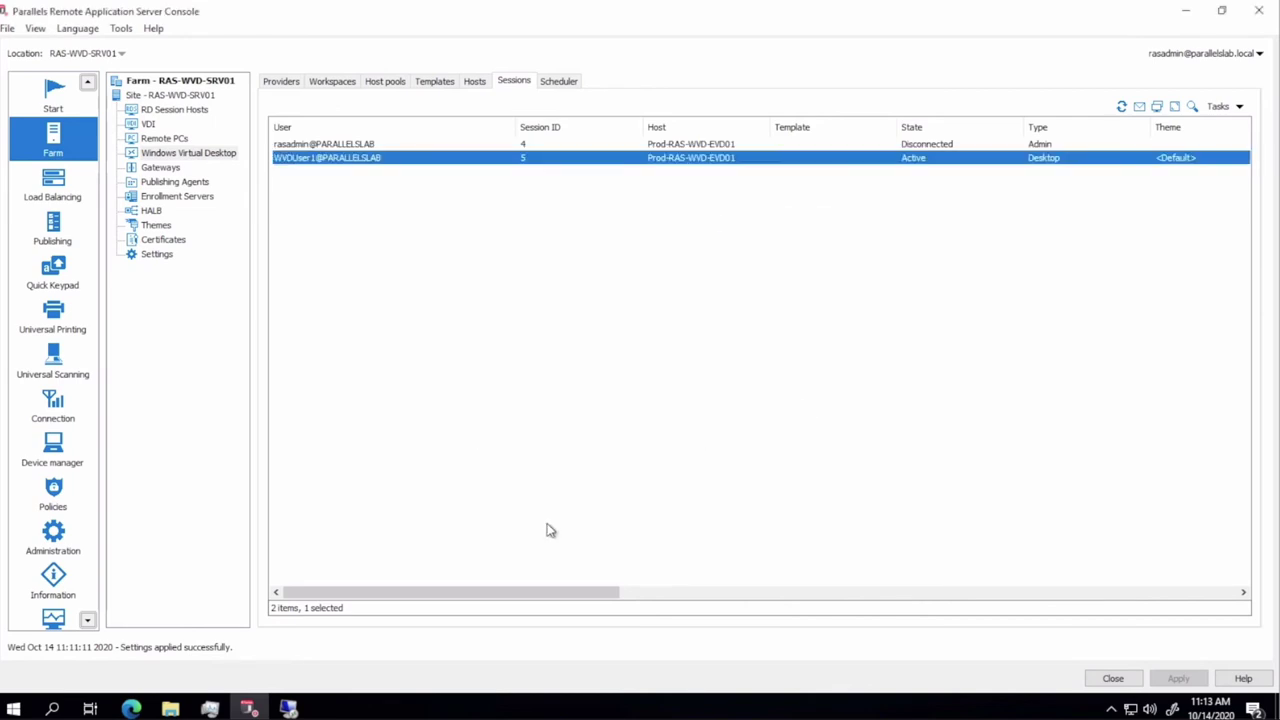
Dismiss the Hello message, disconnect from the WVD Desktop session, and minimize the client
{"action": "left_click", "coordinate": [292, 709]}
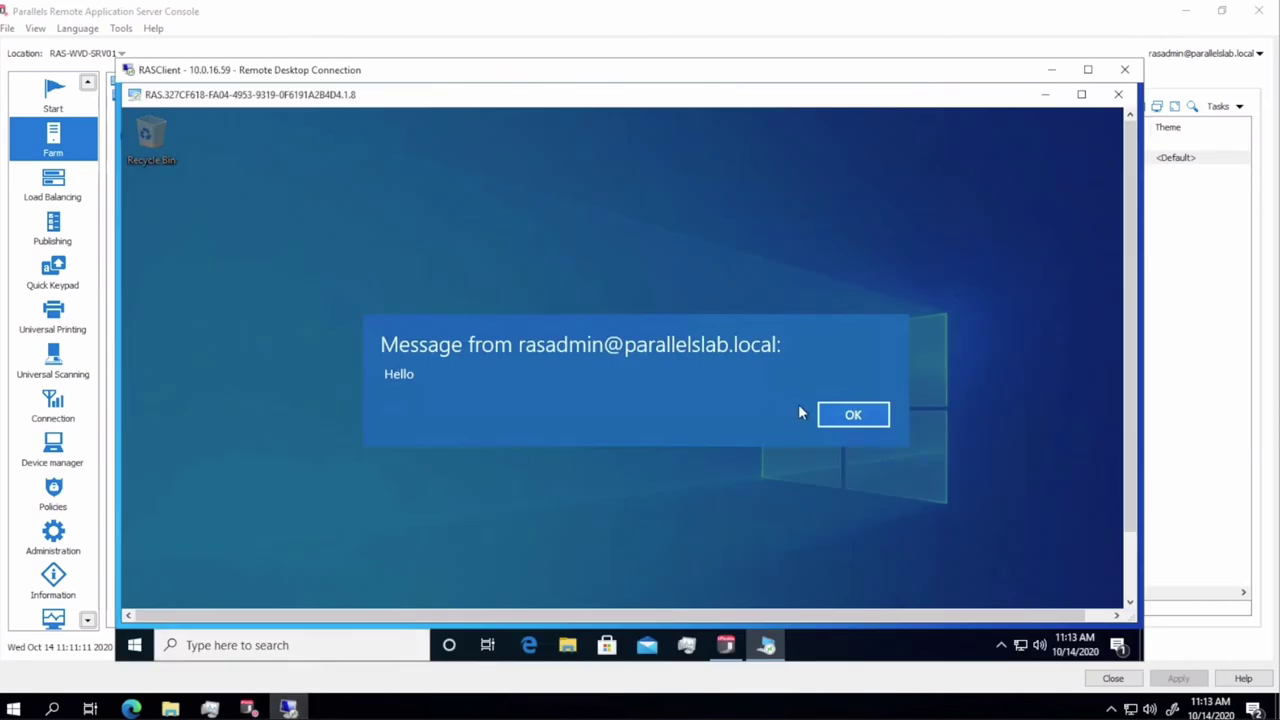
{"action": "left_click", "coordinate": [851, 414]}
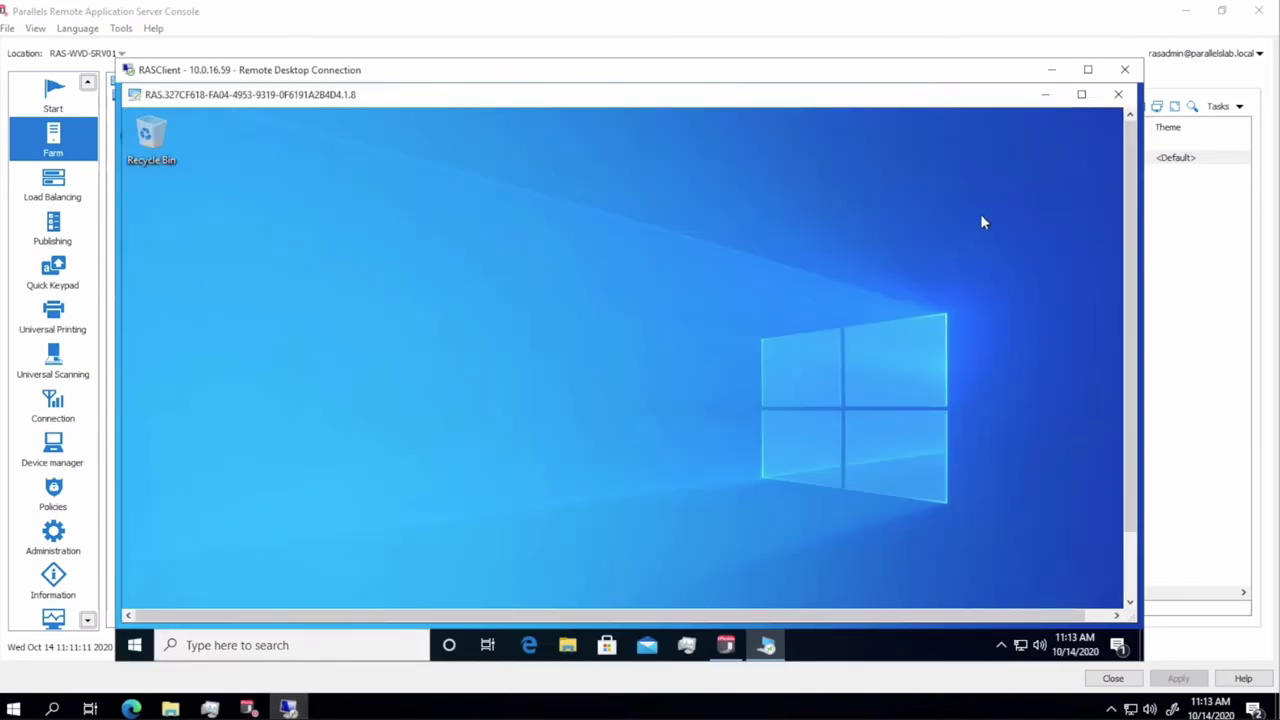
{"action": "left_click", "coordinate": [1117, 100]}
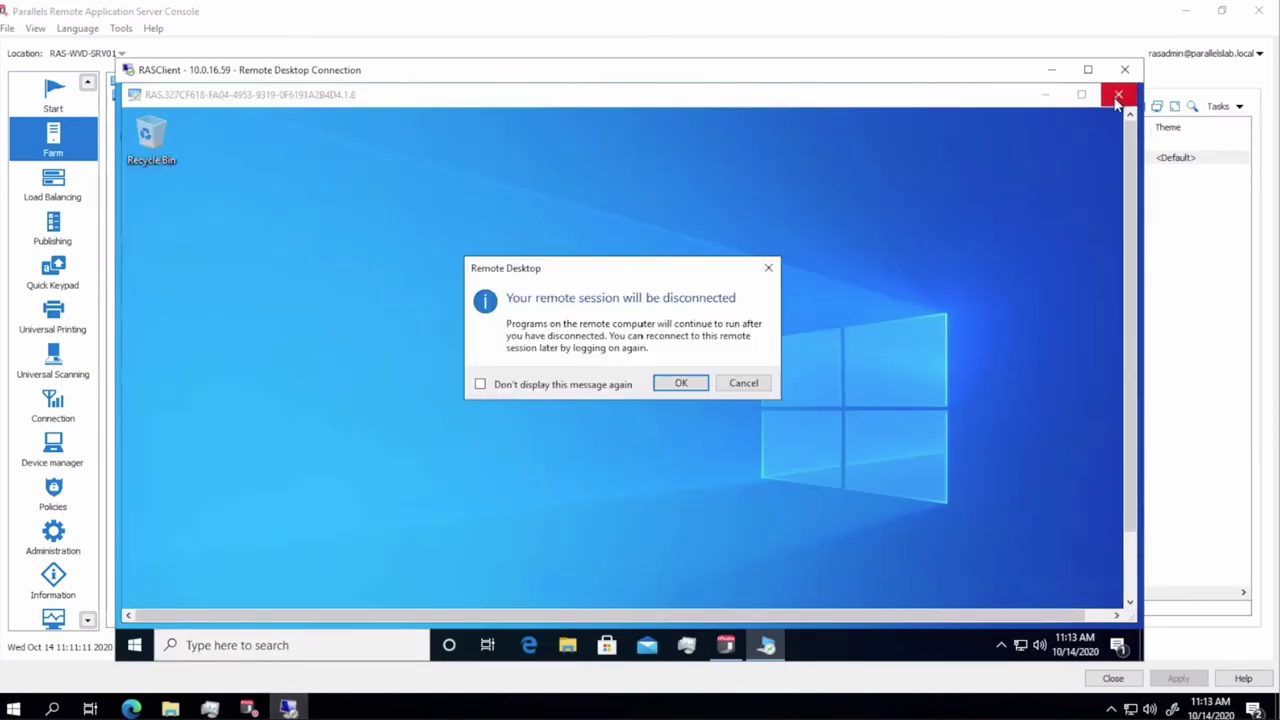
{"action": "left_click", "coordinate": [681, 384]}
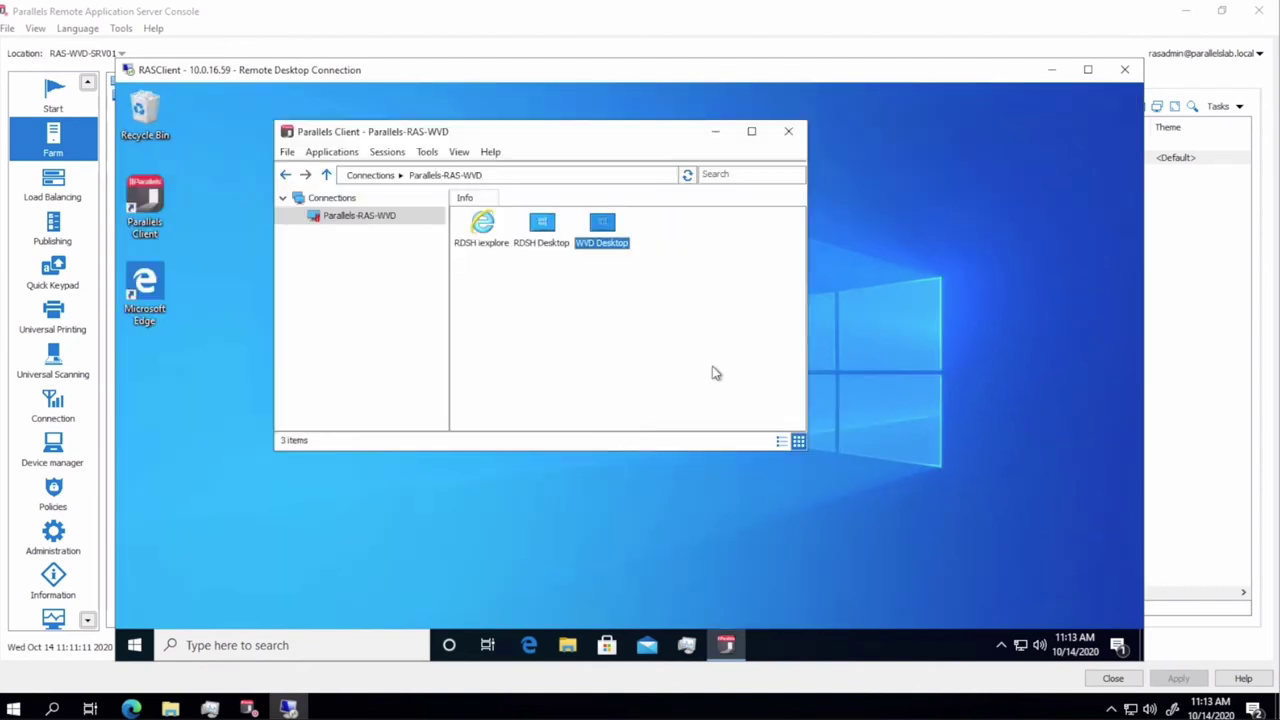
{"action": "left_click", "coordinate": [1052, 69]}
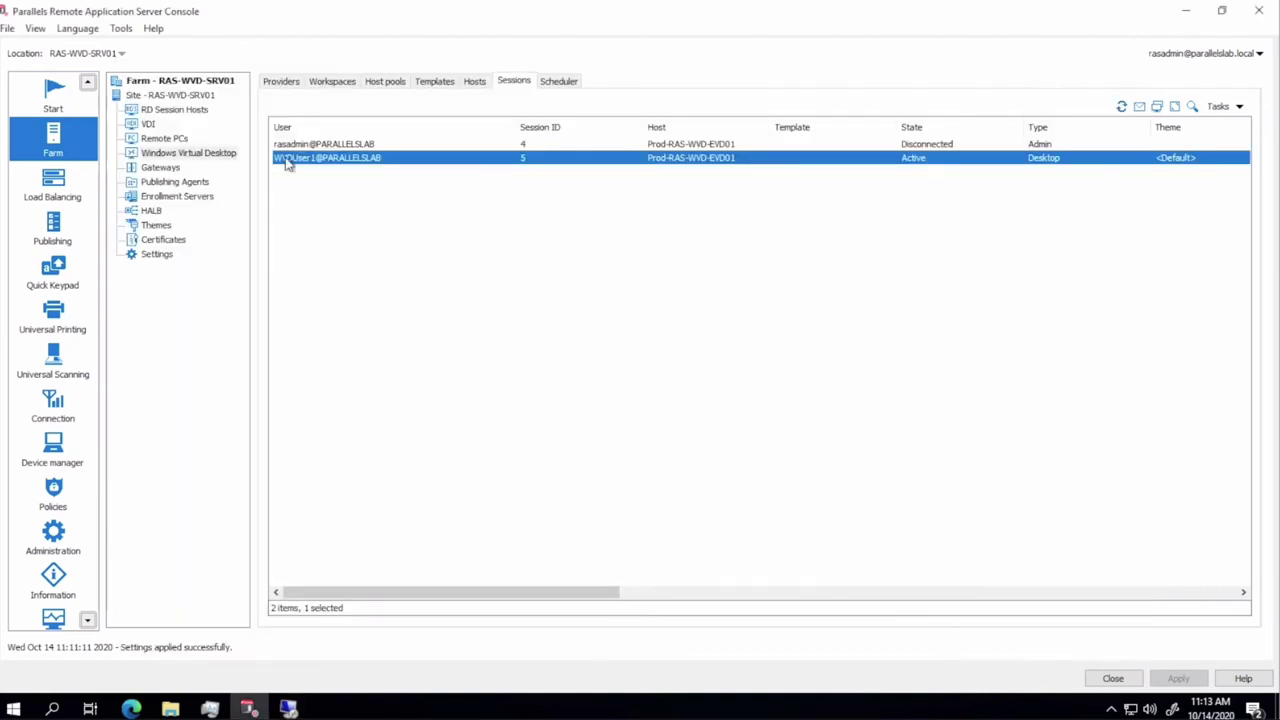
Start a new Windows Virtual Desktop host pool named WVDApps
{"action": "left_click", "coordinate": [200, 154]}
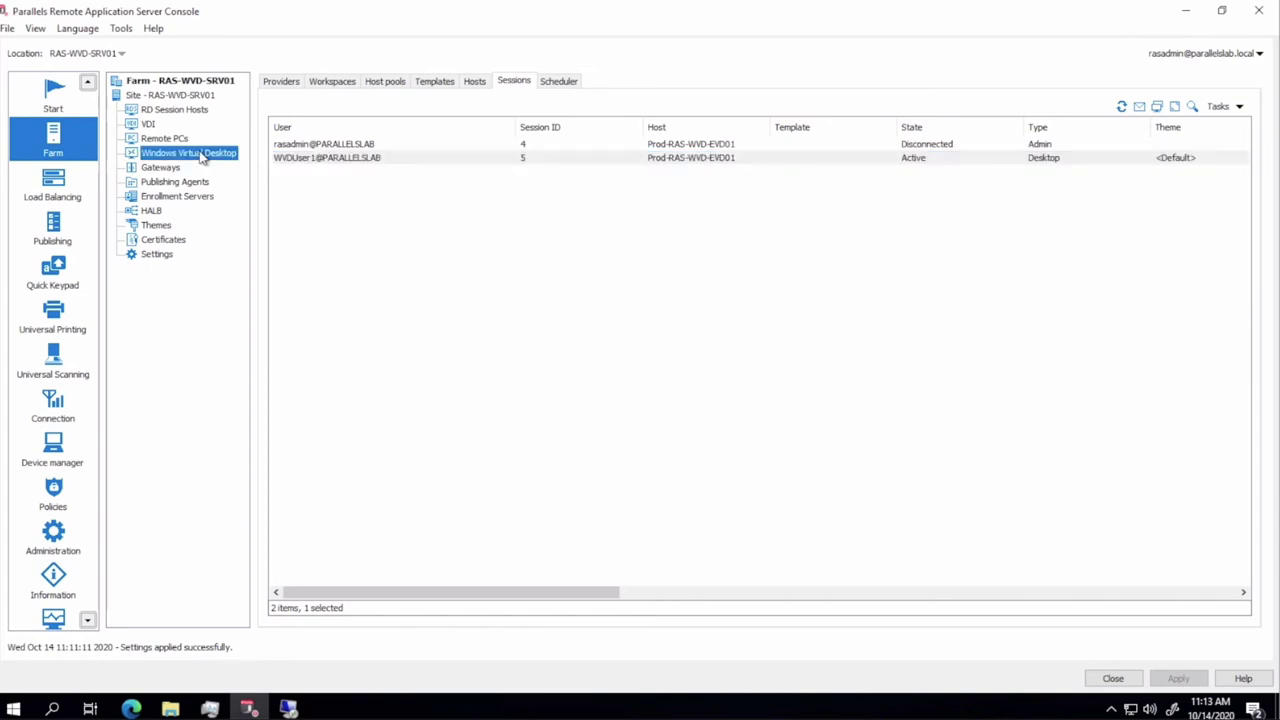
{"action": "left_click", "coordinate": [393, 82]}
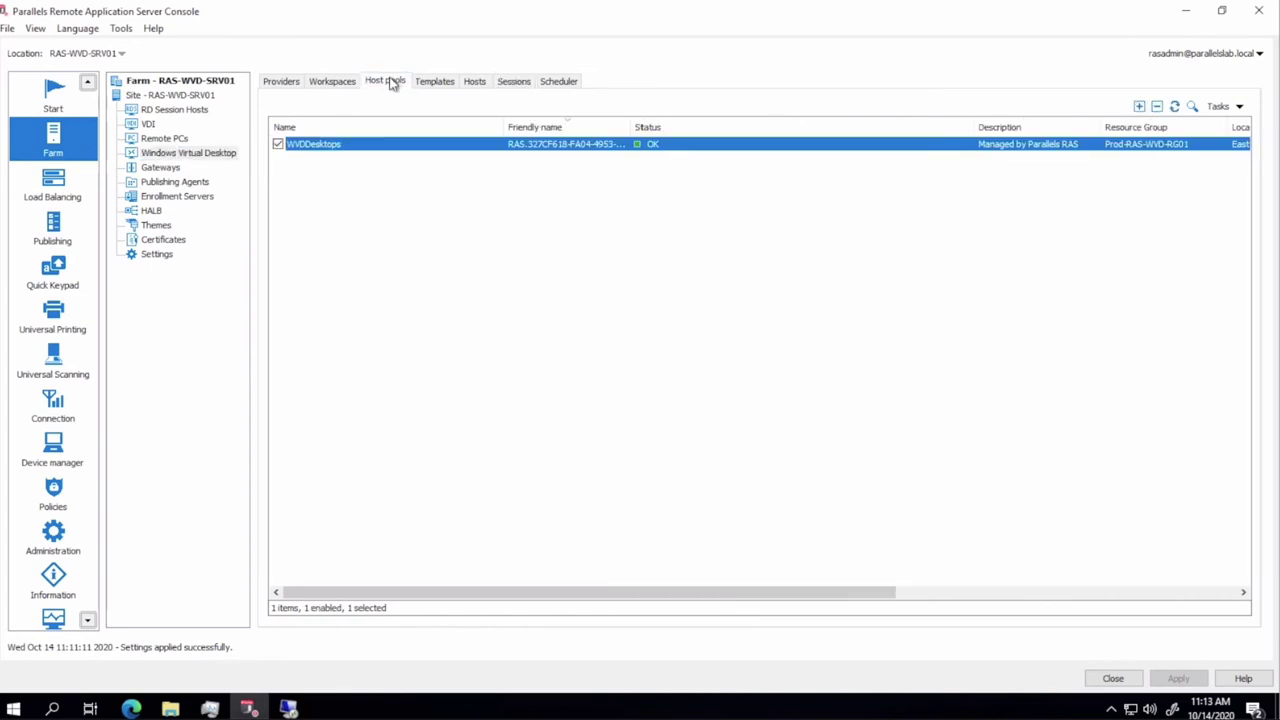
{"action": "left_click", "coordinate": [1139, 107]}
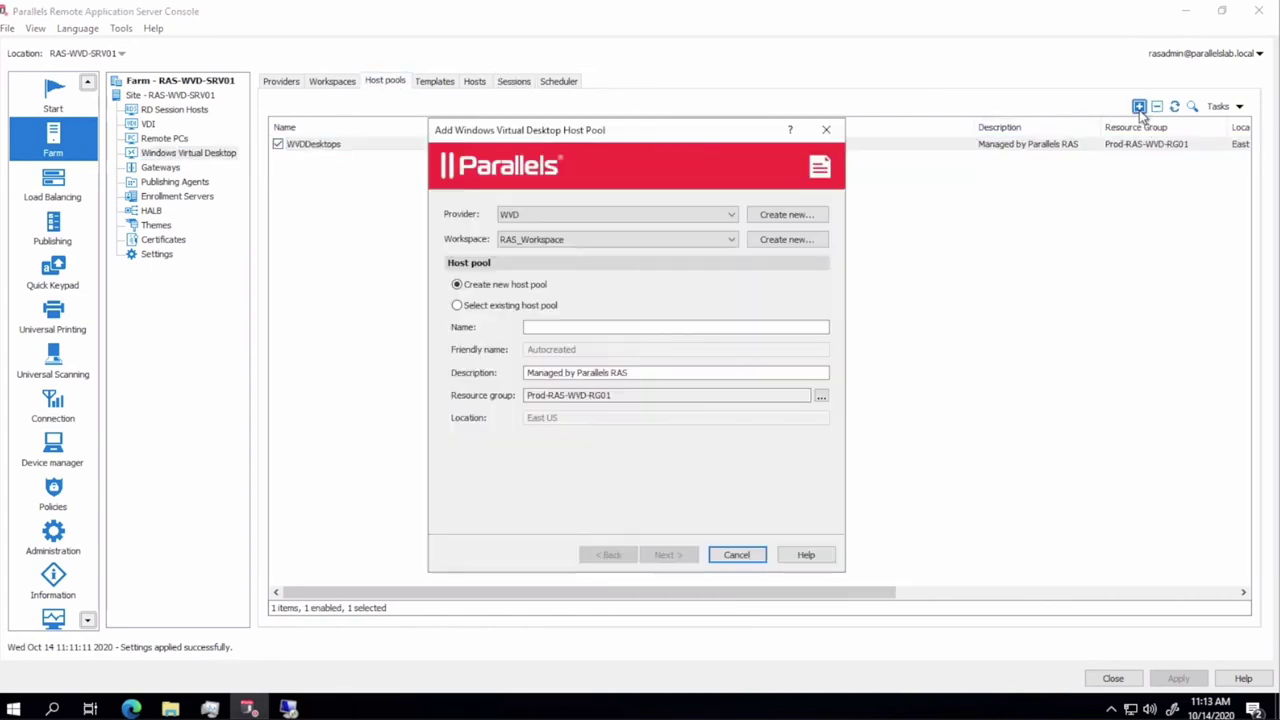
{"action": "left_click", "coordinate": [617, 328]}
{"action": "type", "text": "WVD"}
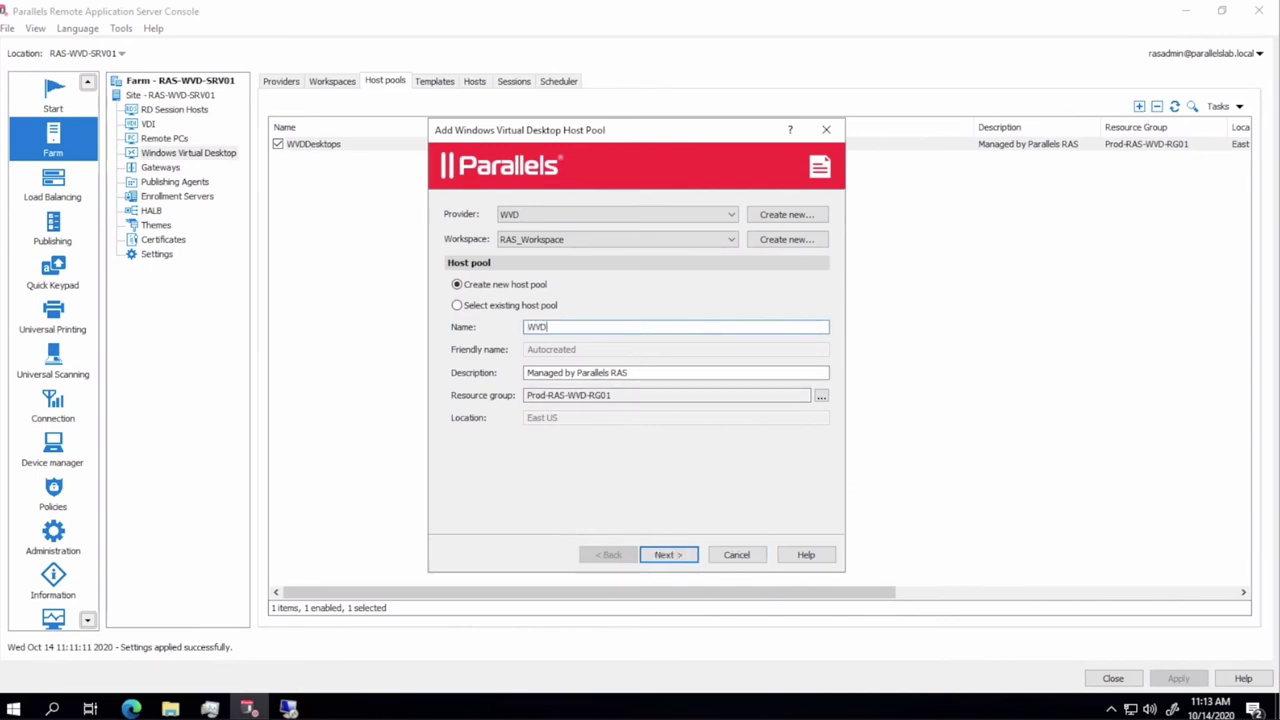
{"action": "type", "text": "Apps"}
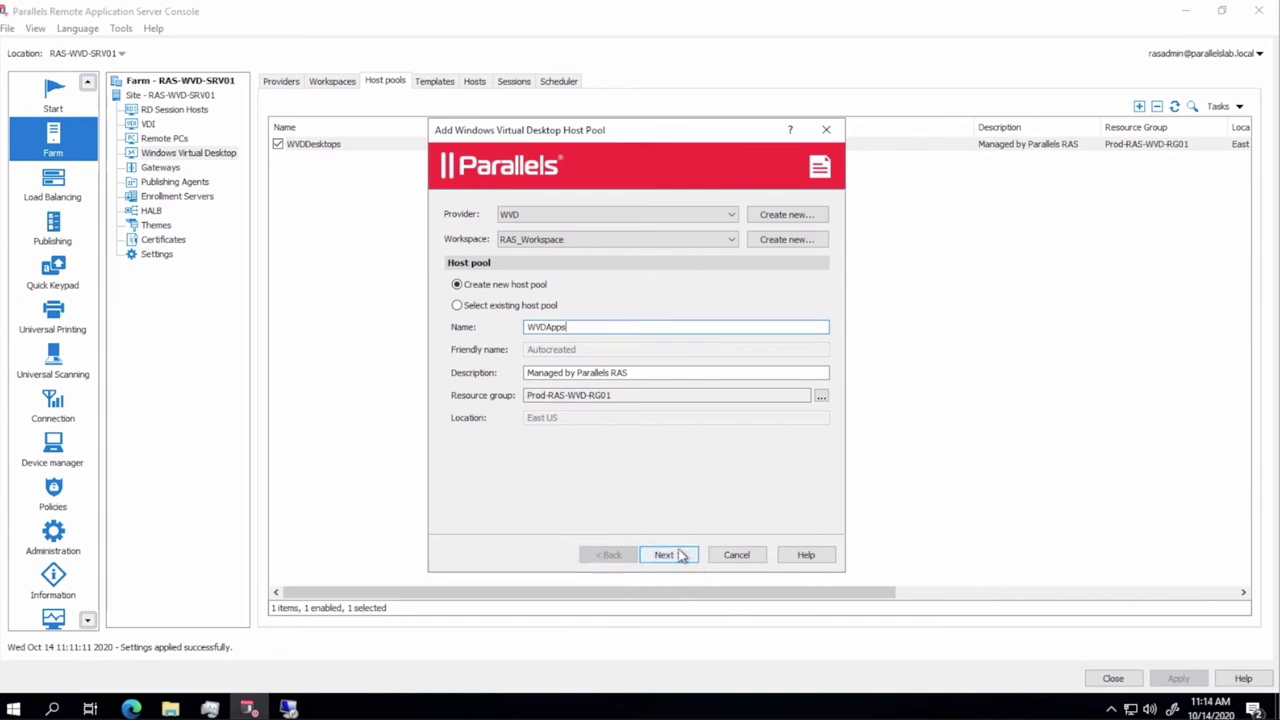
Choose standalone provisioning and select Prod-RAS-WVD-EVD02 as the pool's host
{"action": "left_click", "coordinate": [680, 556]}
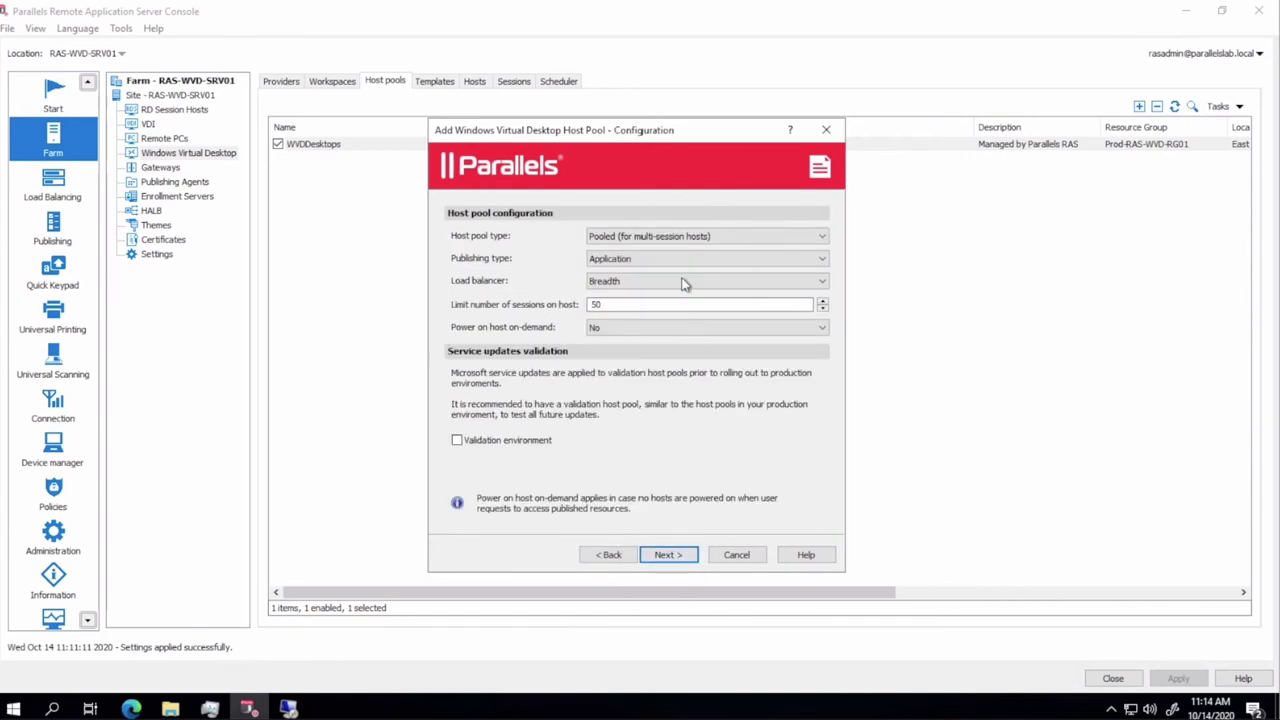
{"action": "left_click", "coordinate": [668, 555]}
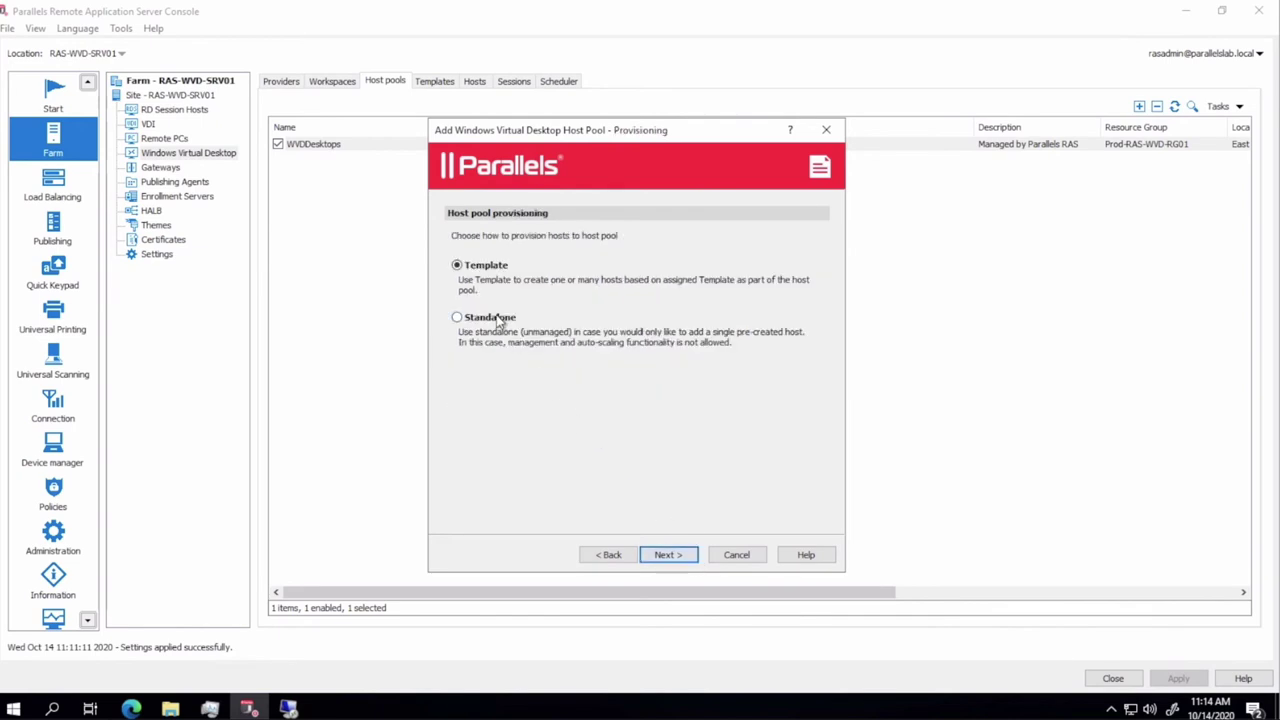
{"action": "left_click", "coordinate": [498, 318]}
{"action": "left_click", "coordinate": [668, 555]}
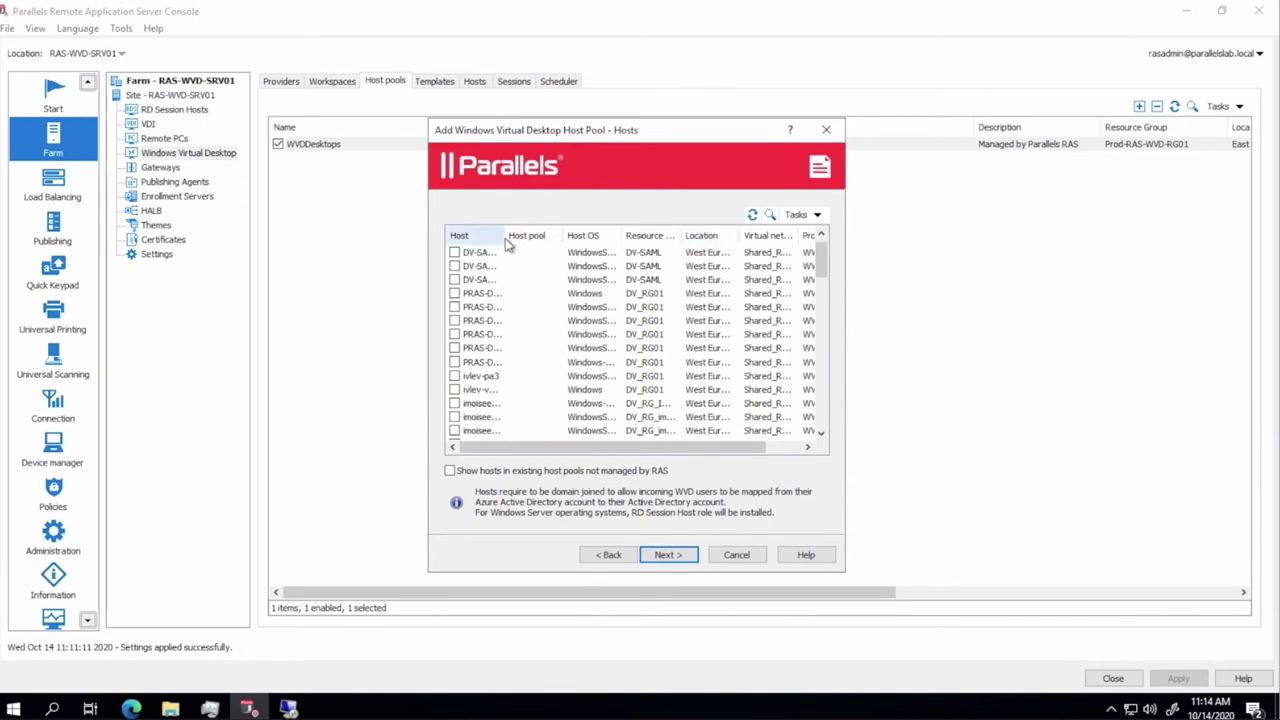
{"action": "left_click_drag", "start_coordinate": [506, 240], "coordinate": [572, 238]}
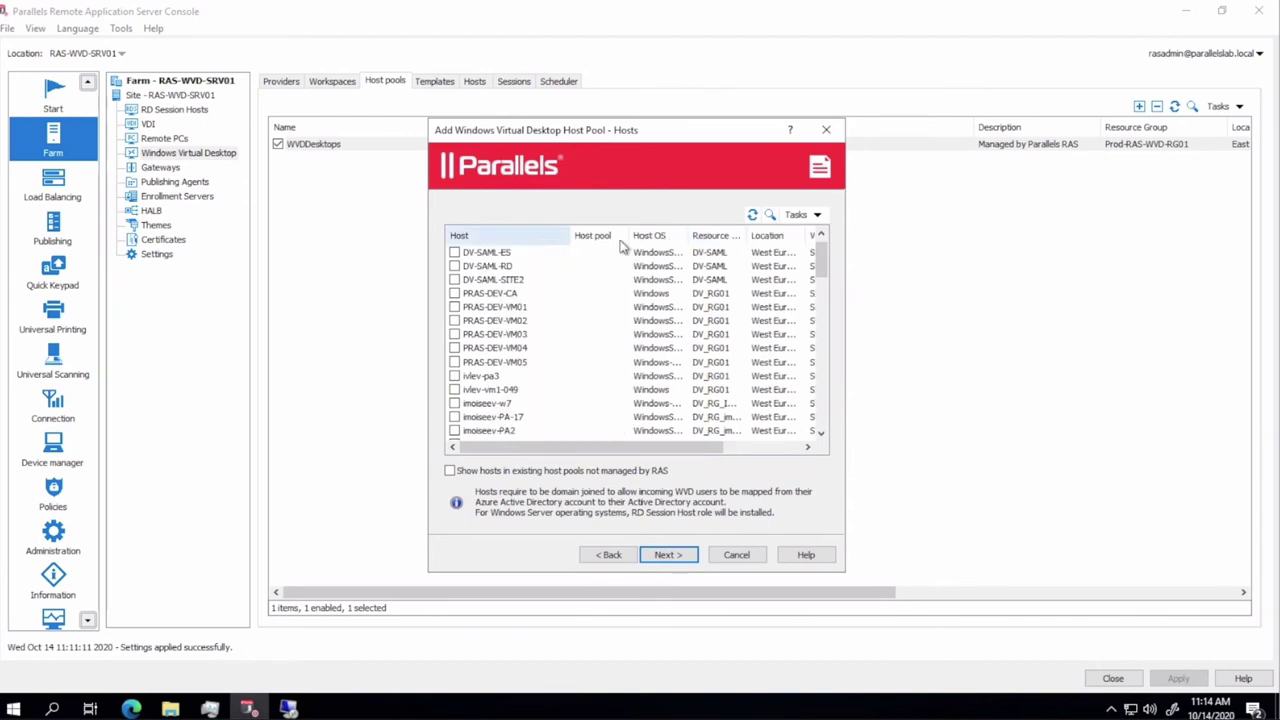
{"action": "left_click", "coordinate": [770, 215]}
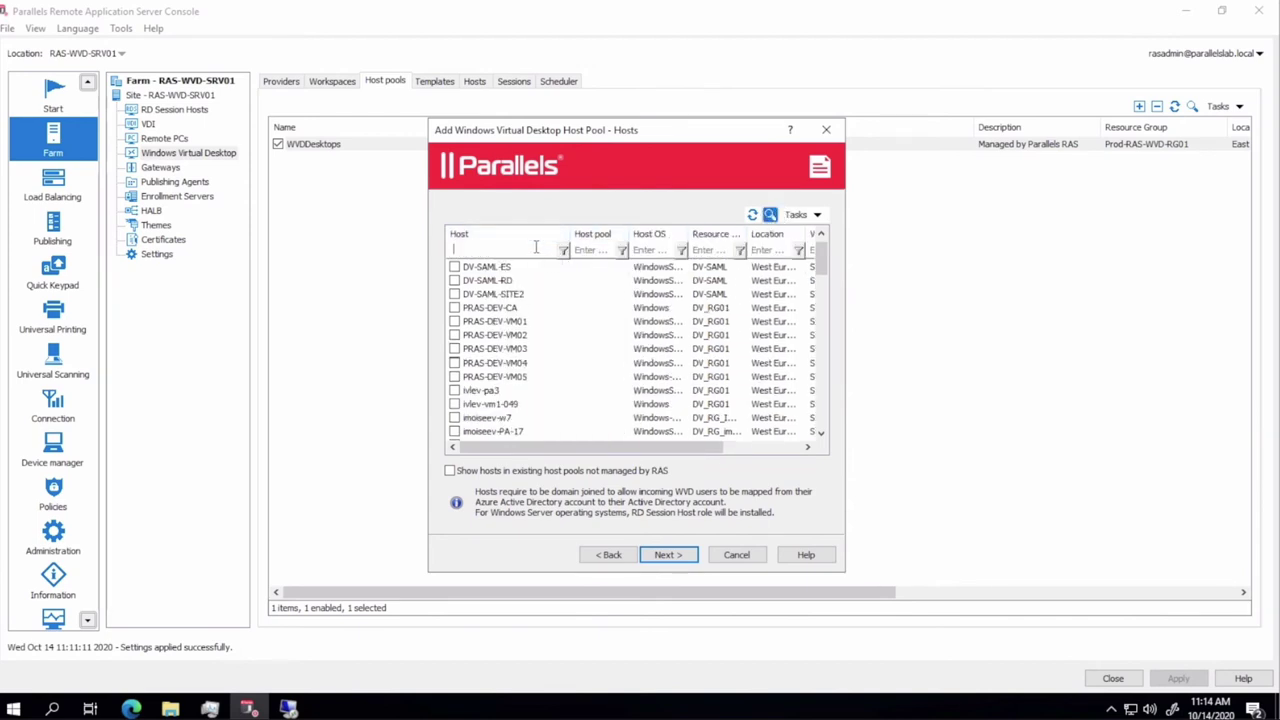
{"action": "type", "text": "prod"}
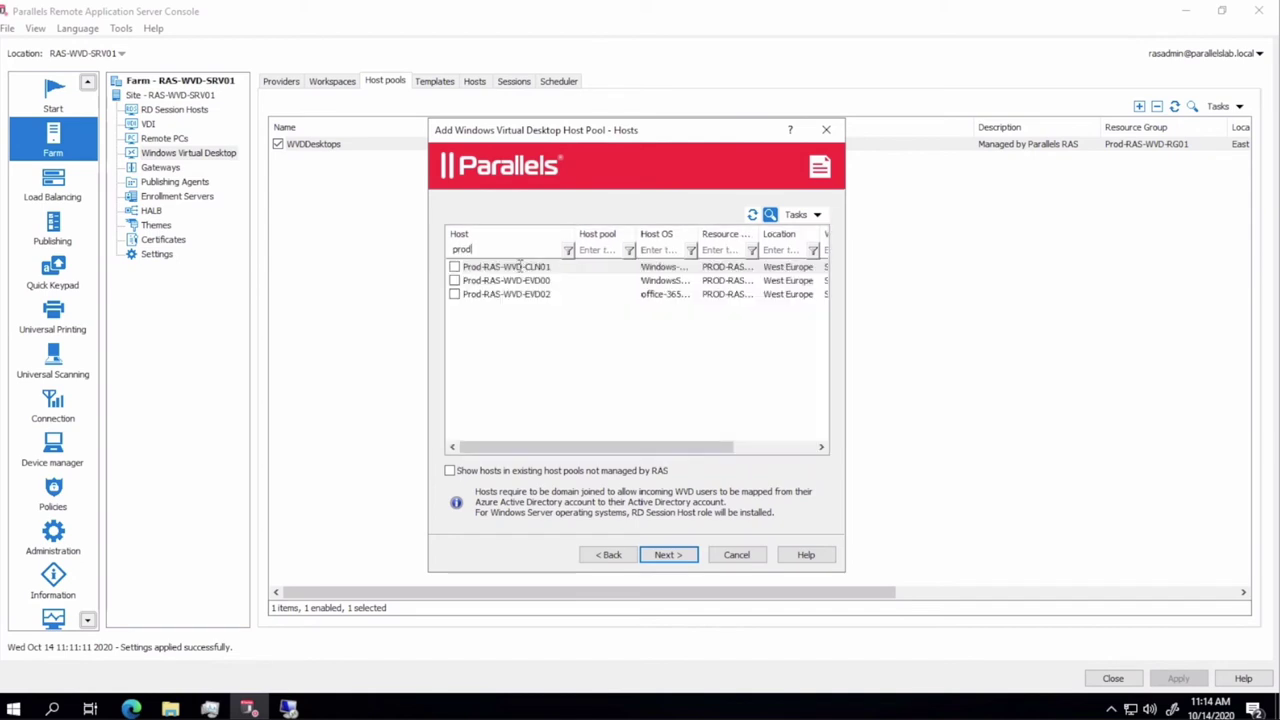
{"action": "left_click", "coordinate": [455, 294]}
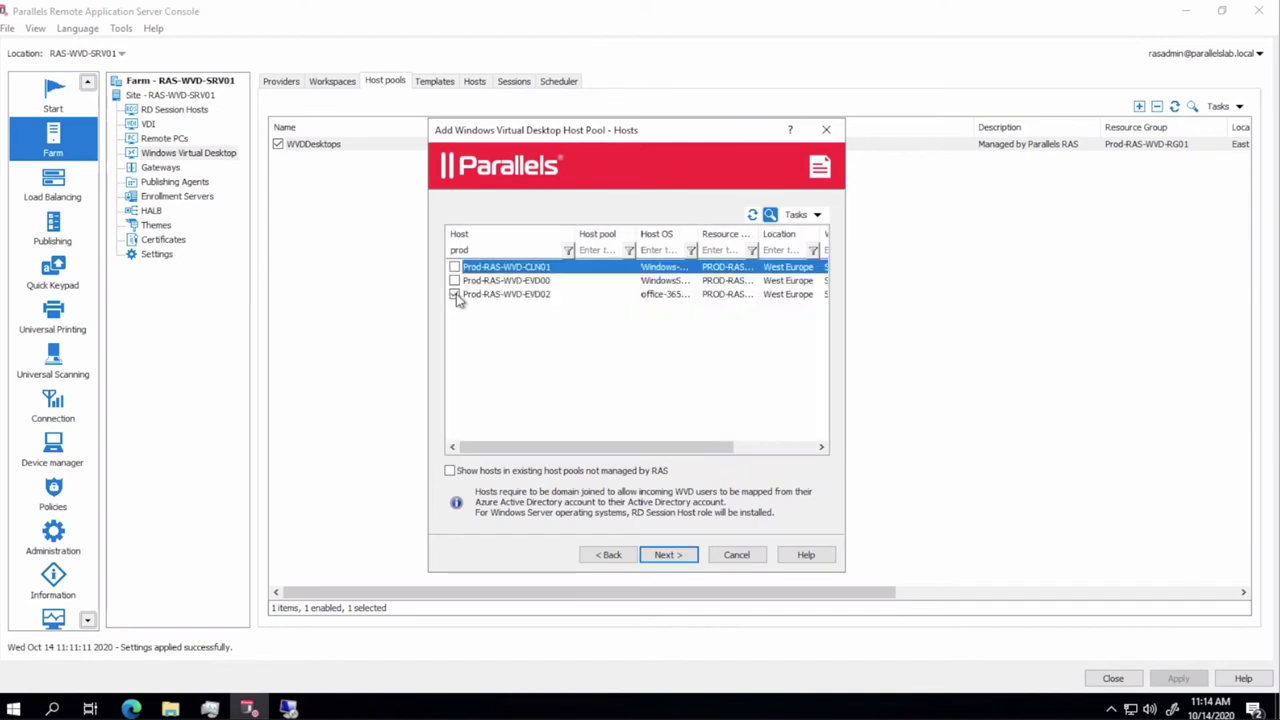
{"action": "left_click", "coordinate": [694, 557]}
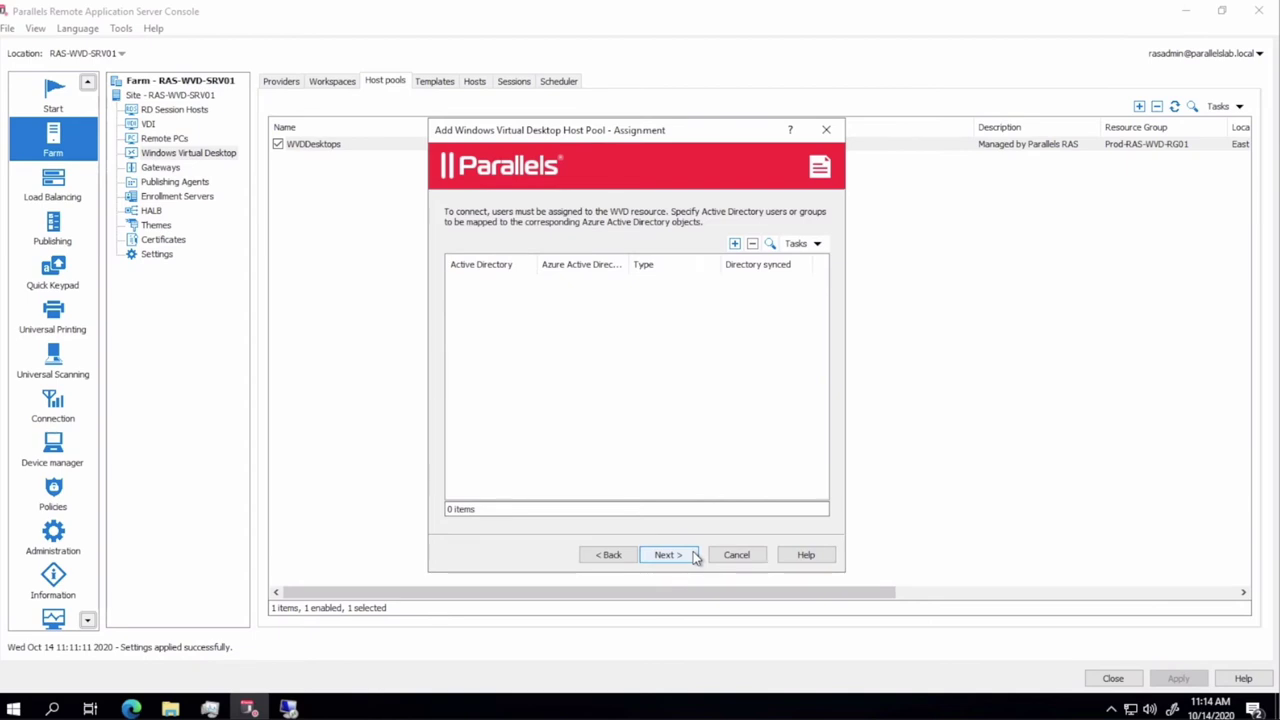
Assign the WVDUsers group, turn off optimization, and finish creating the pool
{"action": "left_click", "coordinate": [735, 244]}
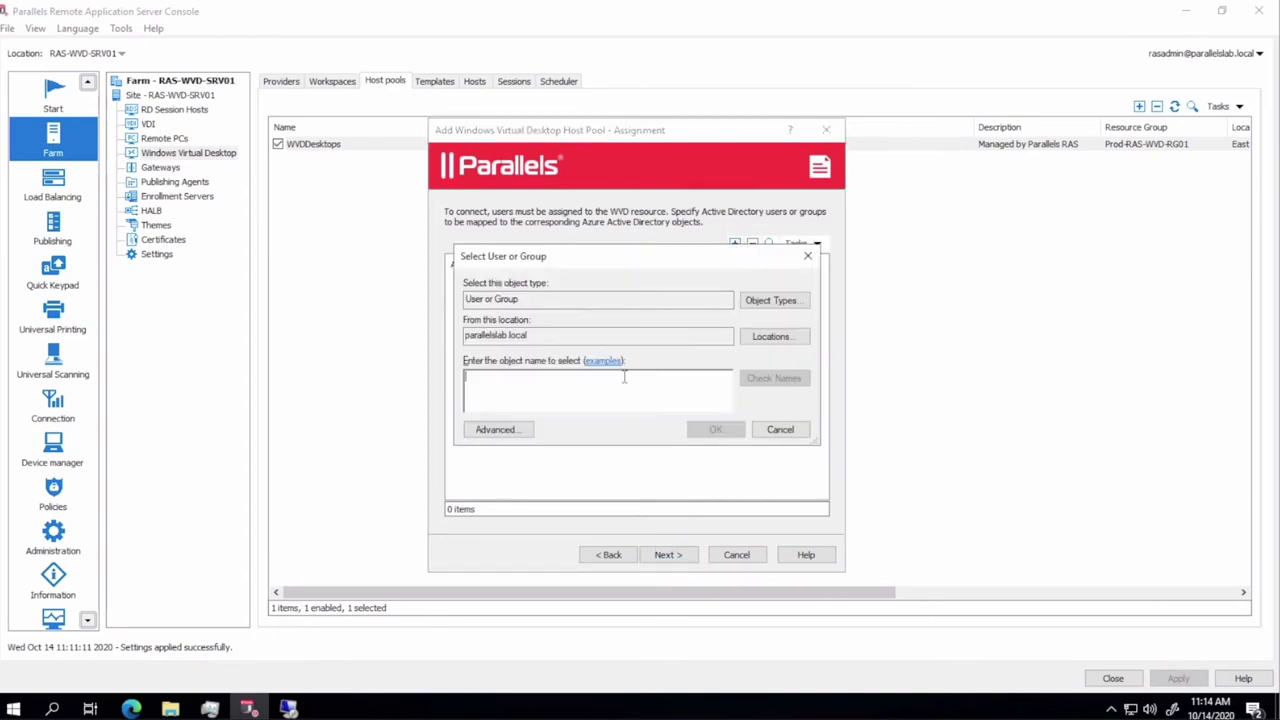
{"action": "type", "text": "WVDusers"}
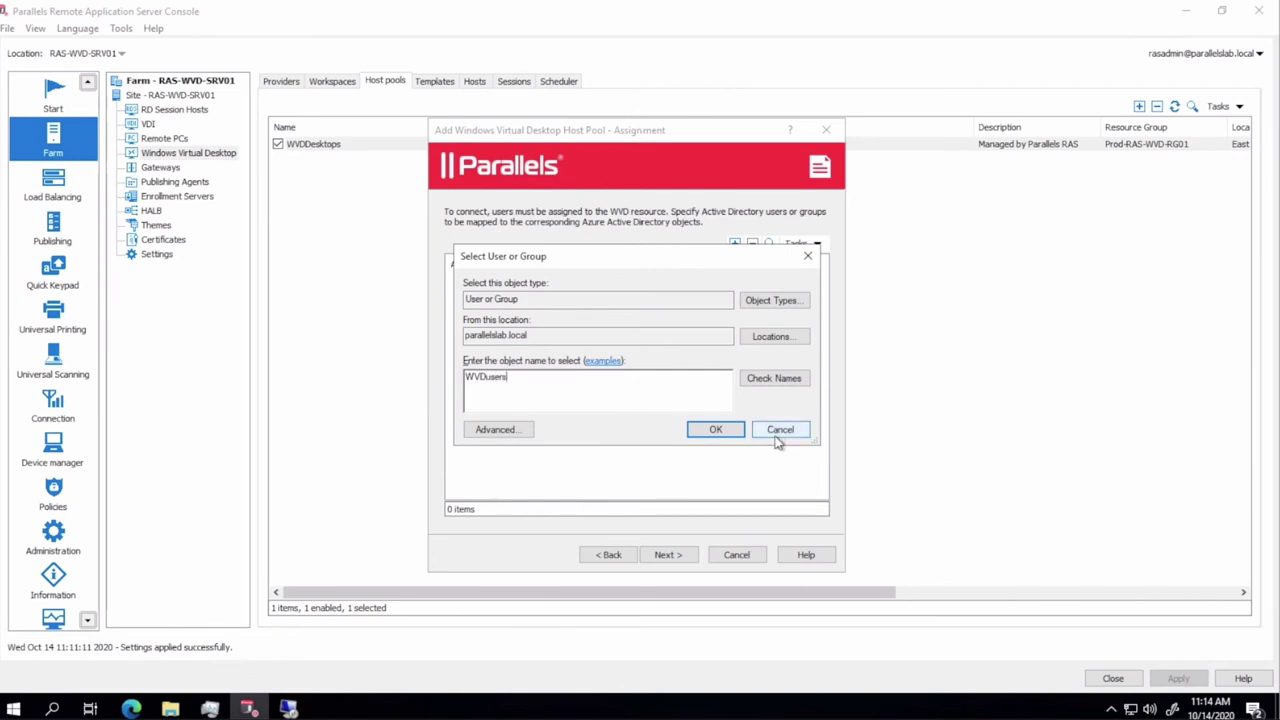
{"action": "left_click", "coordinate": [720, 430]}
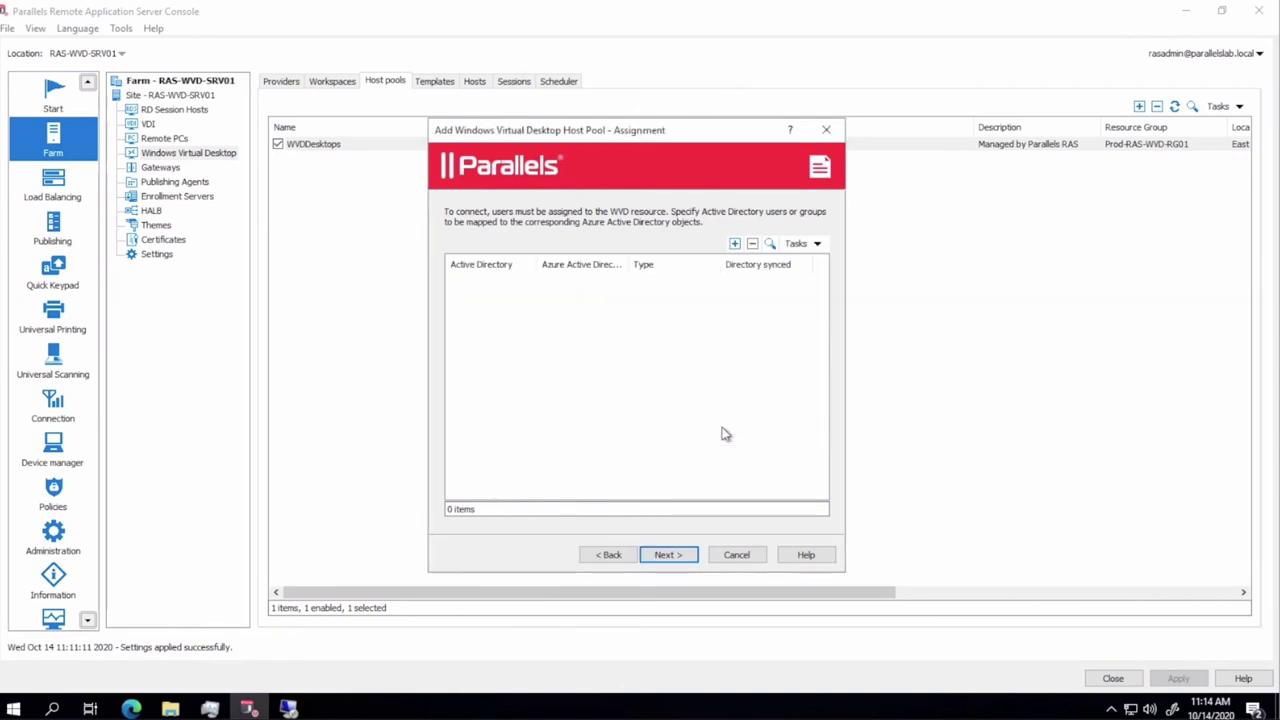
{"action": "left_click", "coordinate": [668, 555]}
{"action": "left_click", "coordinate": [697, 556]}
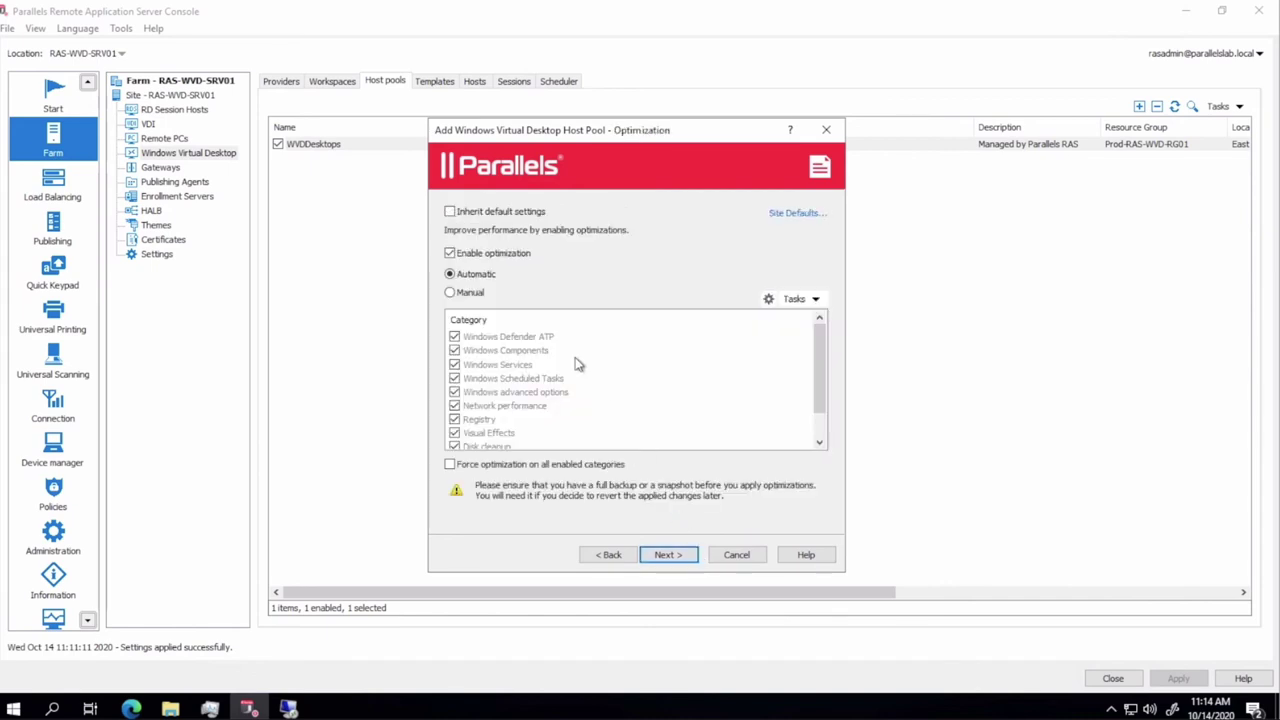
{"action": "left_click", "coordinate": [482, 215]}
{"action": "left_click", "coordinate": [482, 215]}
{"action": "left_click", "coordinate": [494, 254]}
{"action": "left_click", "coordinate": [667, 555]}
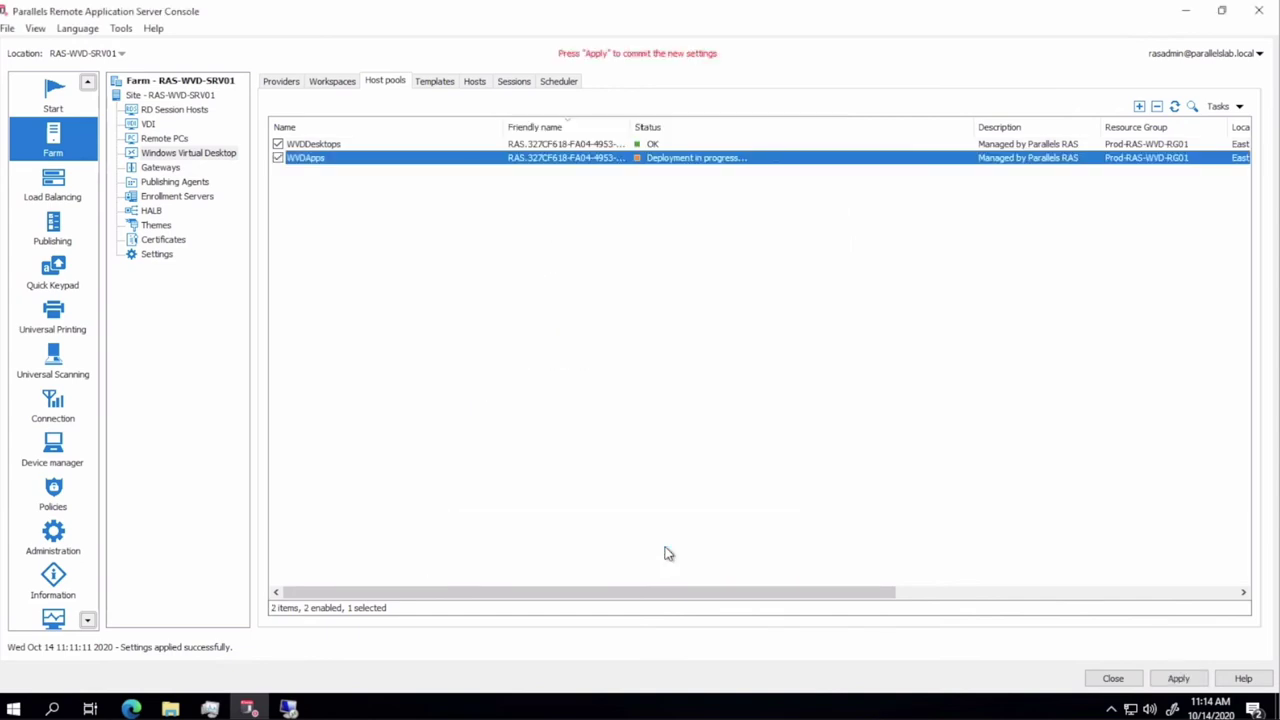
Open WVDApps' Hosts tab and refresh until Prod-RAS-WVD-EVD02 reports OK
{"action": "double_click", "coordinate": [715, 165]}
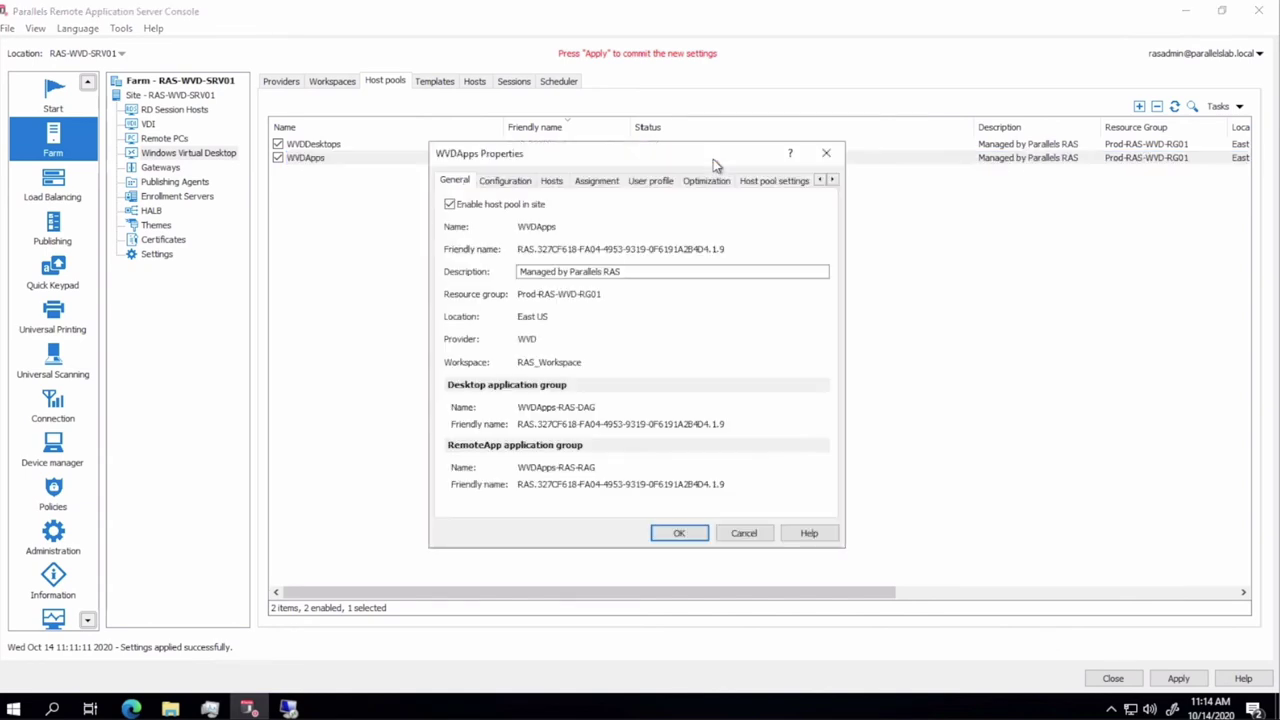
{"action": "left_click", "coordinate": [553, 183]}
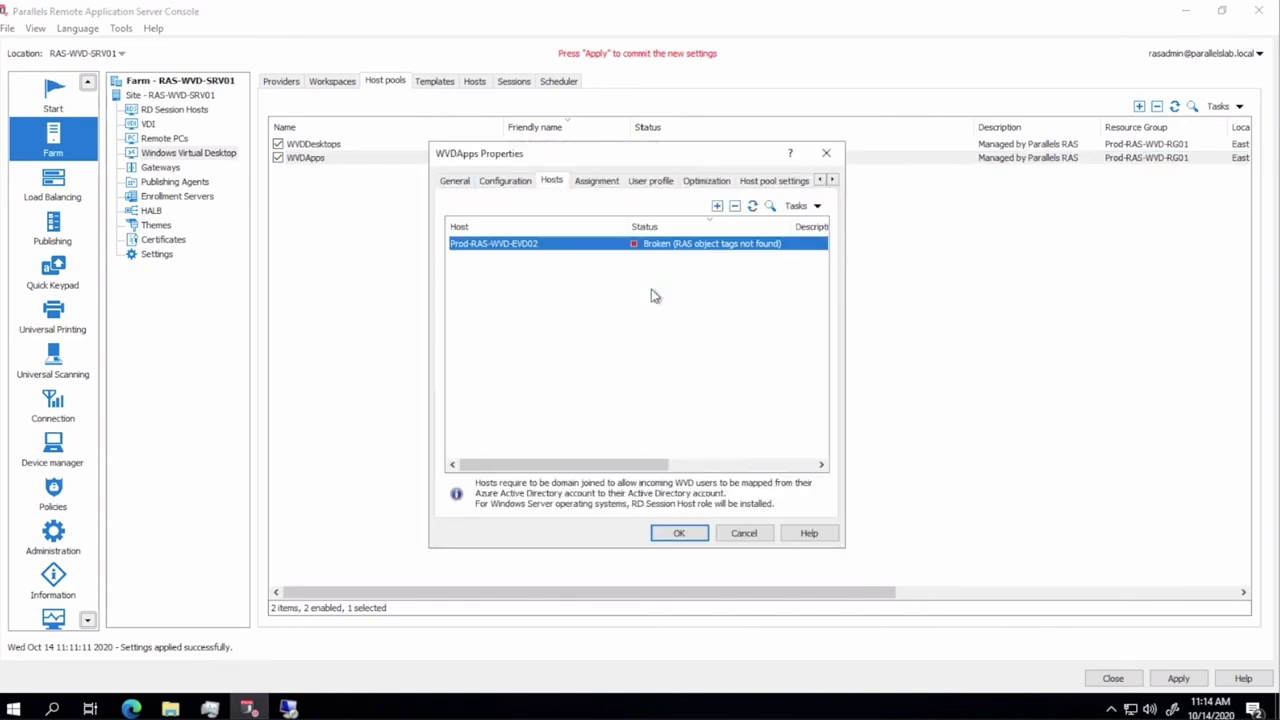
{"action": "left_click", "coordinate": [753, 206]}
{"action": "left_click", "coordinate": [753, 206]}
{"action": "left_click", "coordinate": [754, 207]}
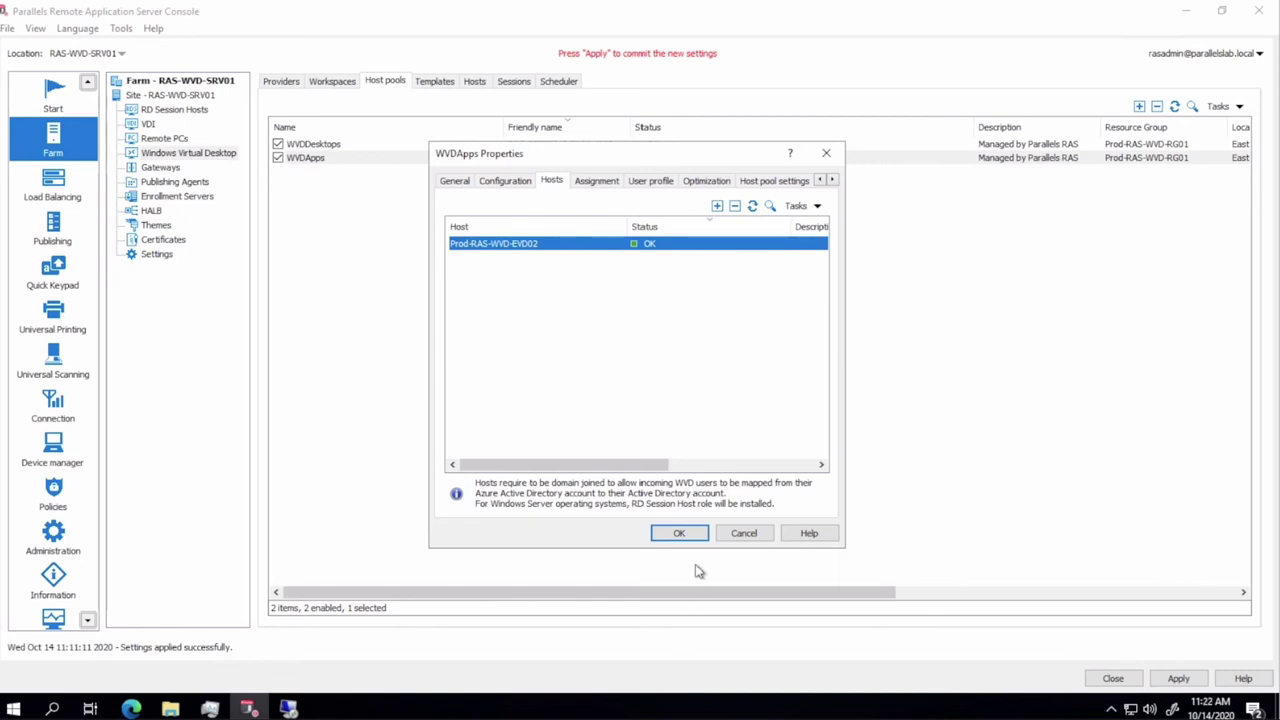
Close the WVDApps properties, refresh the host pool list, and bring up the Azure portal
{"action": "left_click", "coordinate": [686, 534]}
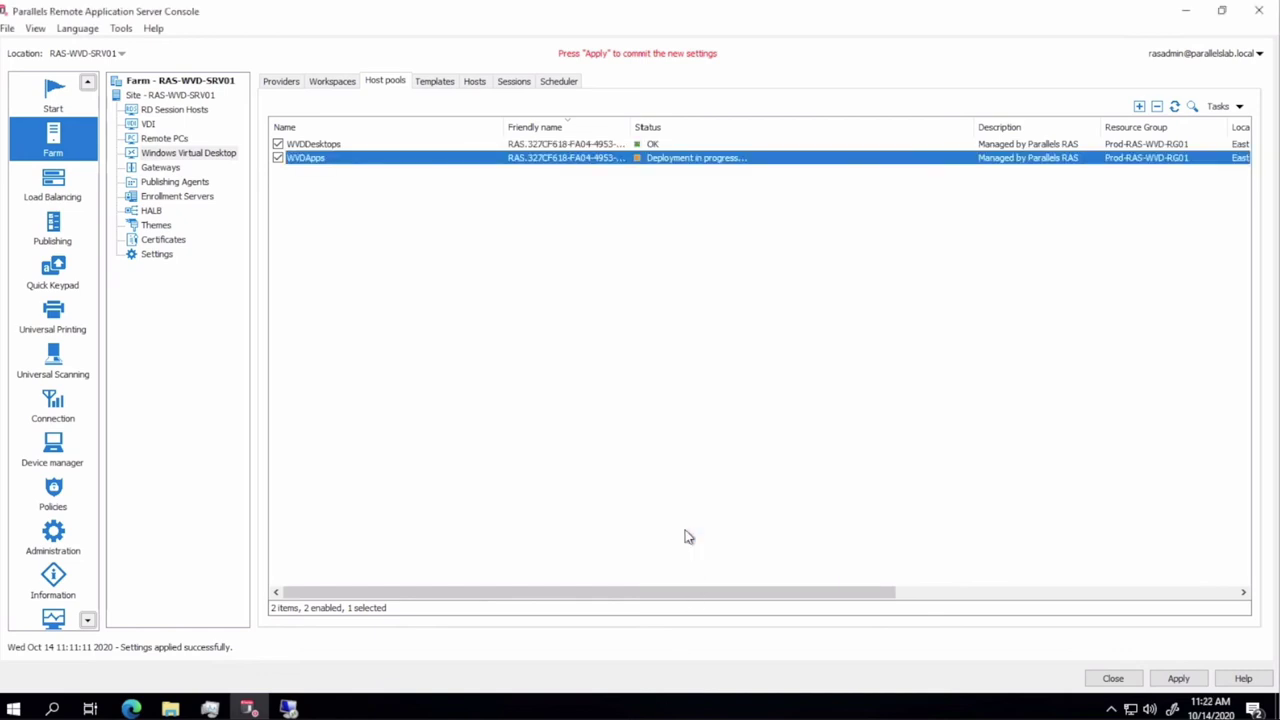
{"action": "left_click", "coordinate": [1176, 107]}
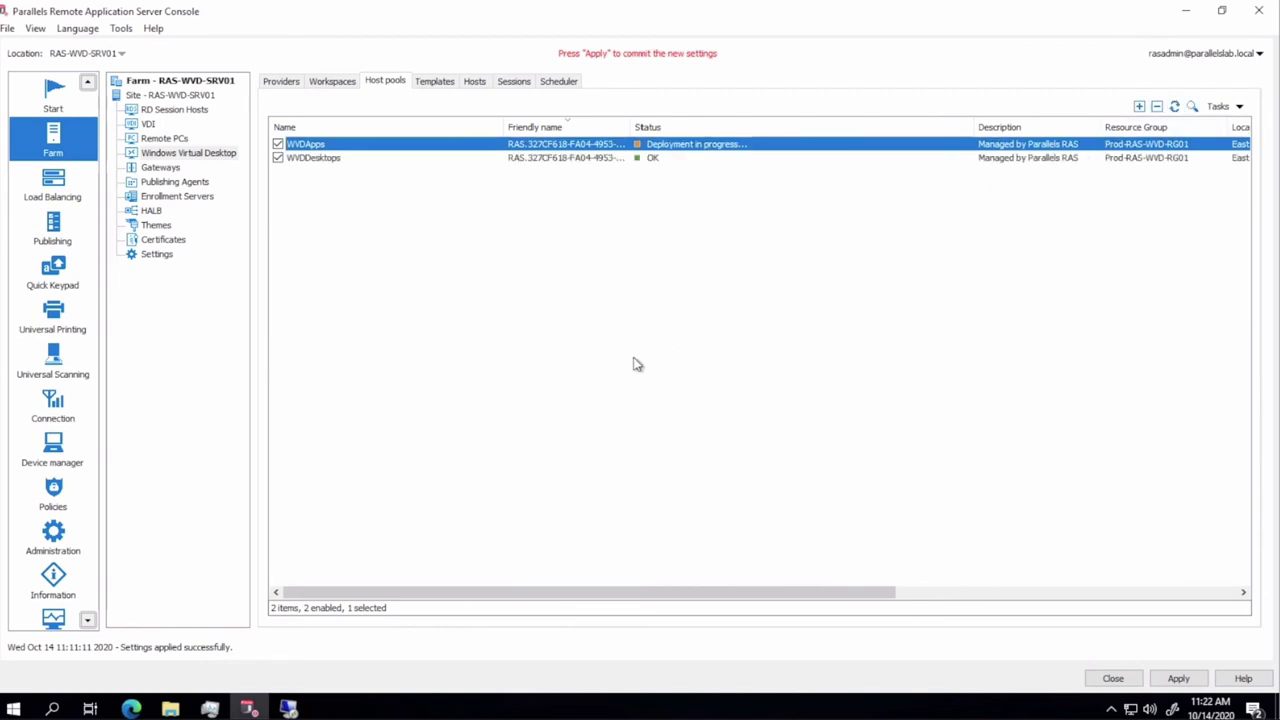
{"action": "left_click", "coordinate": [132, 708]}
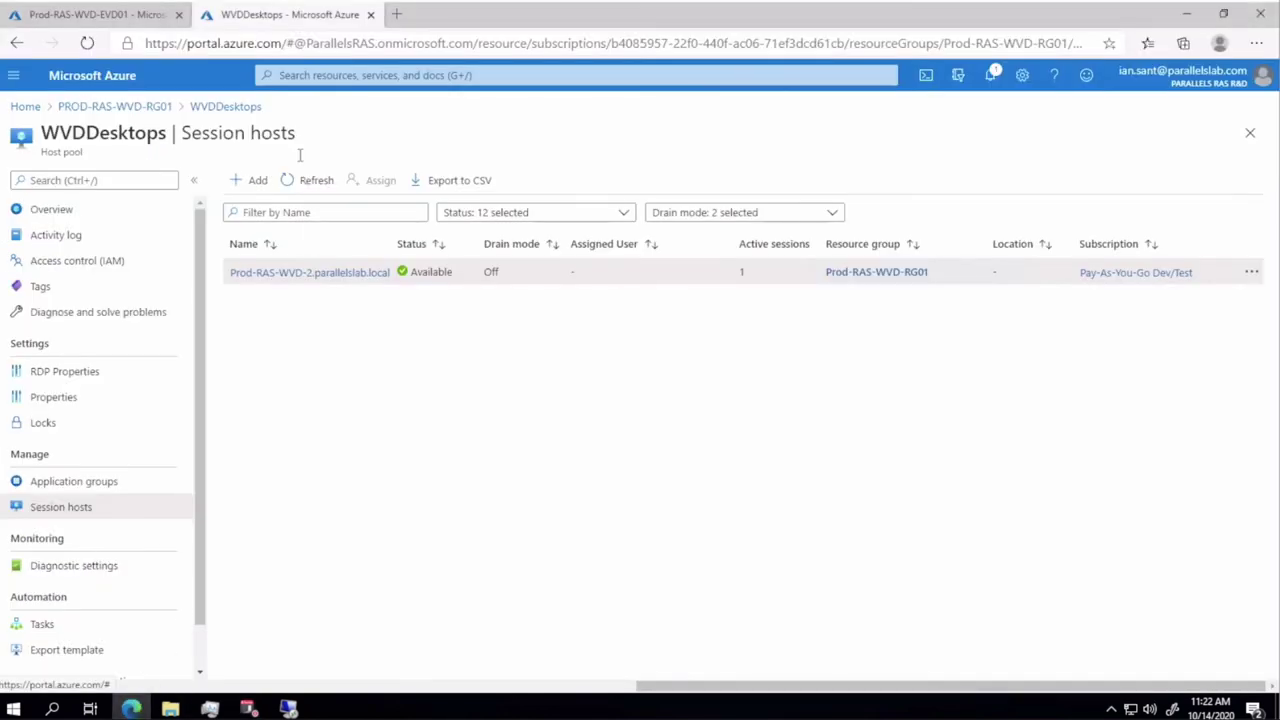
In the PROD-RAS-WVD-RG01 resource group, filter by 'w' and open the WVDApps host pool
{"action": "left_click", "coordinate": [148, 108]}
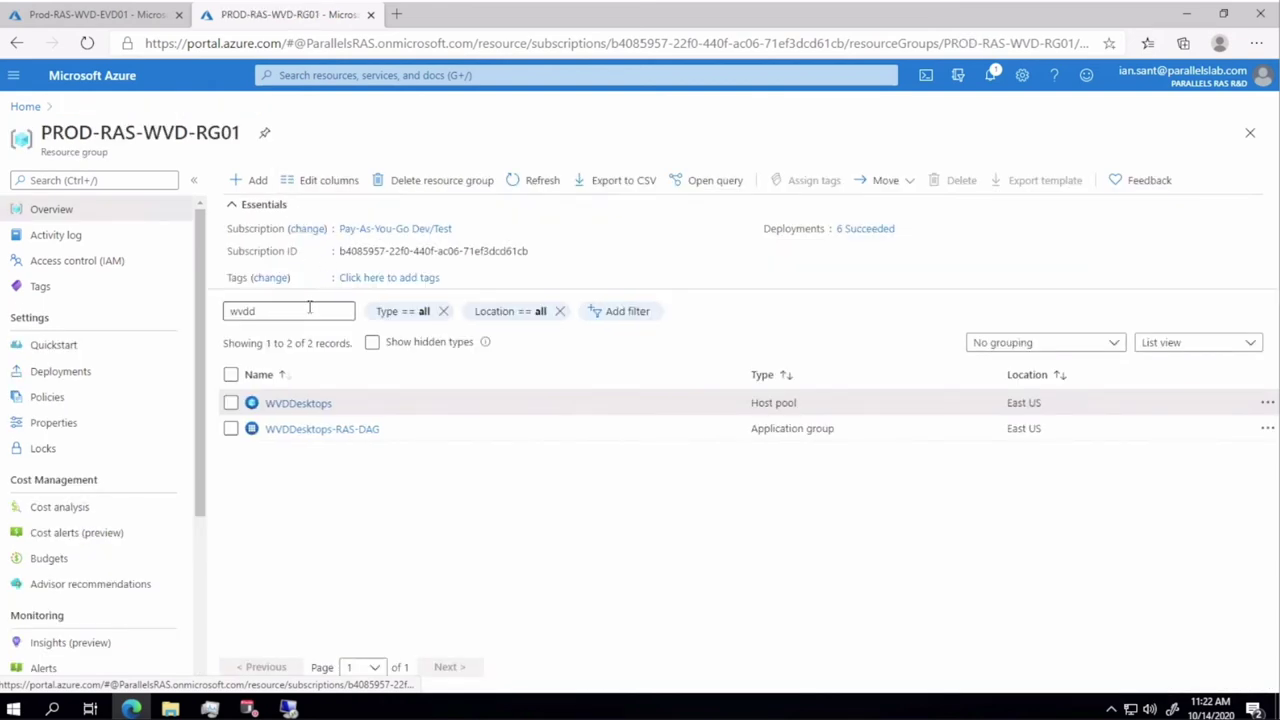
{"action": "double_click", "coordinate": [310, 308]}
{"action": "type", "text": "w"}
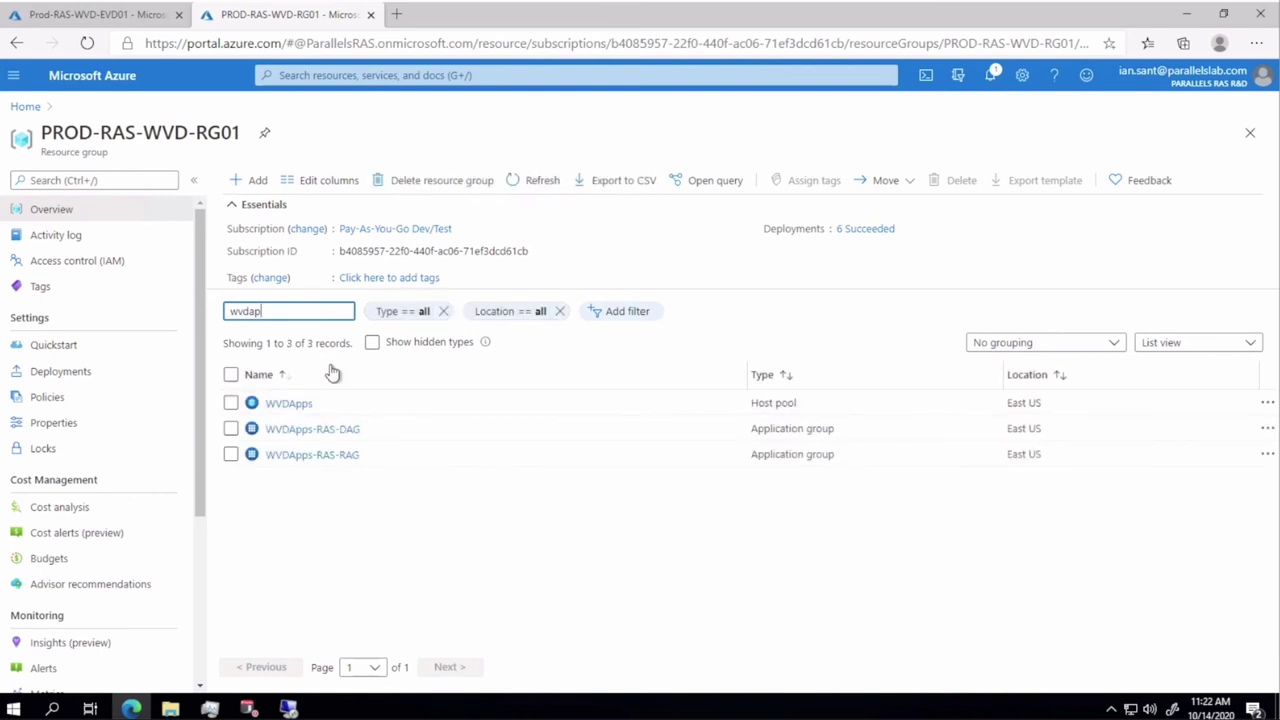
{"action": "left_click", "coordinate": [300, 403]}
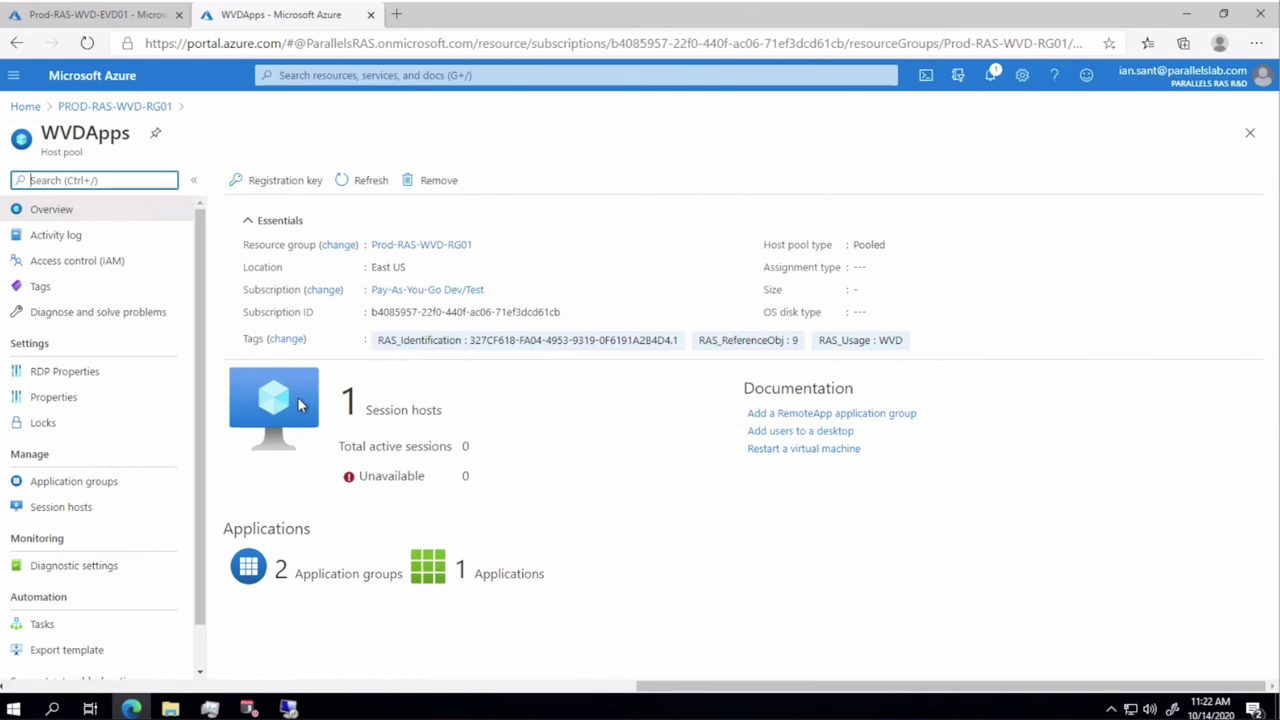
Review the user assignments of the WVDApps-RAS-DAG and WVDApps-RAS-RAG application groups
{"action": "left_click", "coordinate": [77, 488]}
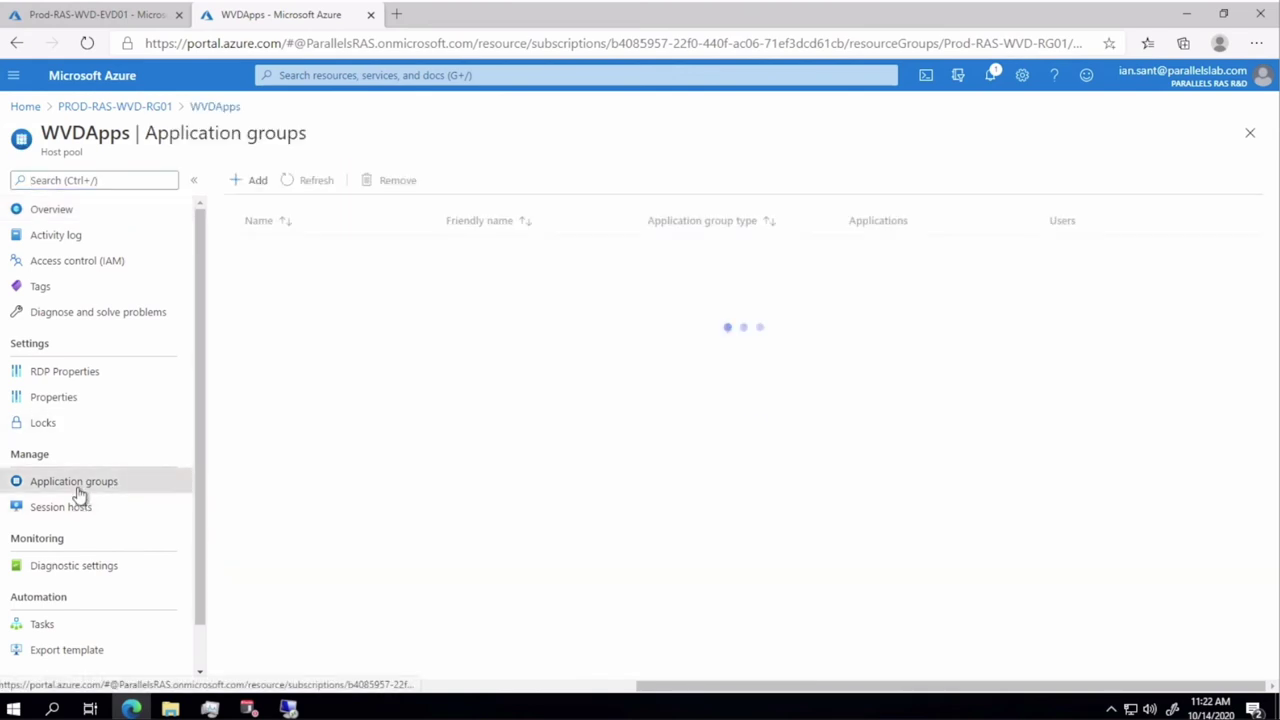
{"action": "left_click", "coordinate": [314, 249]}
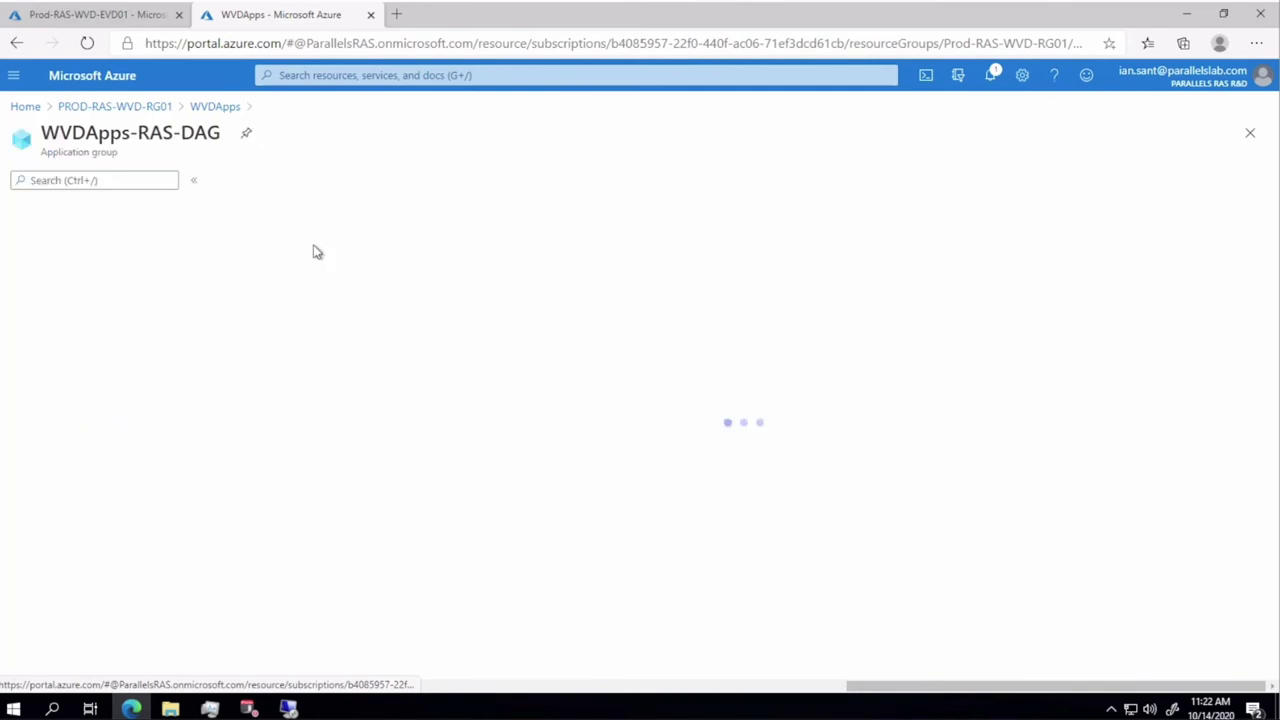
{"action": "left_click", "coordinate": [587, 423]}
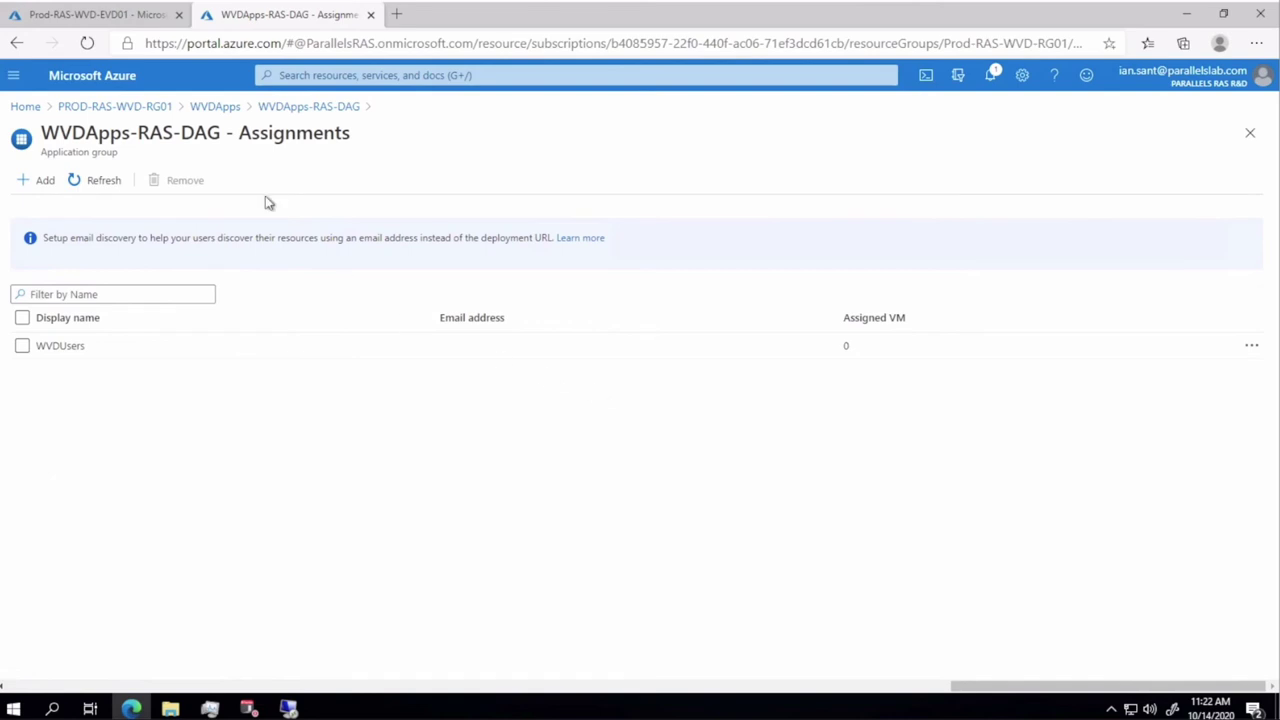
{"action": "left_click", "coordinate": [222, 108]}
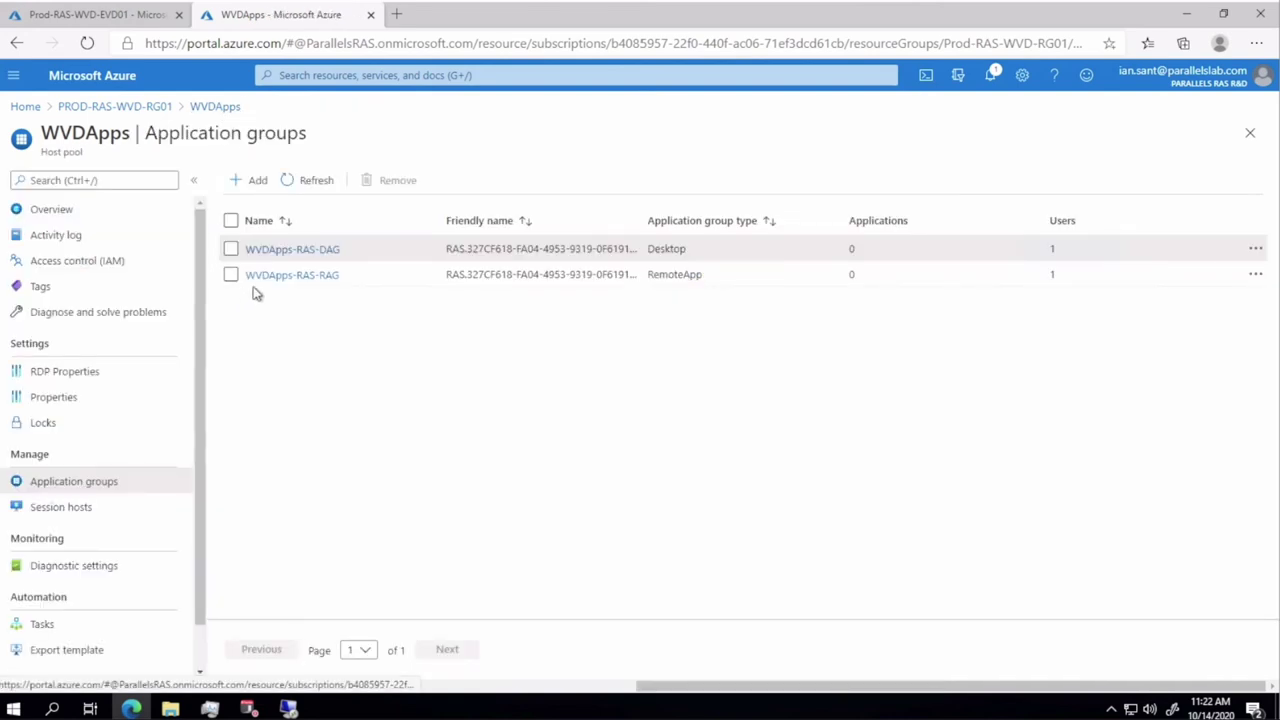
{"action": "left_click", "coordinate": [292, 277]}
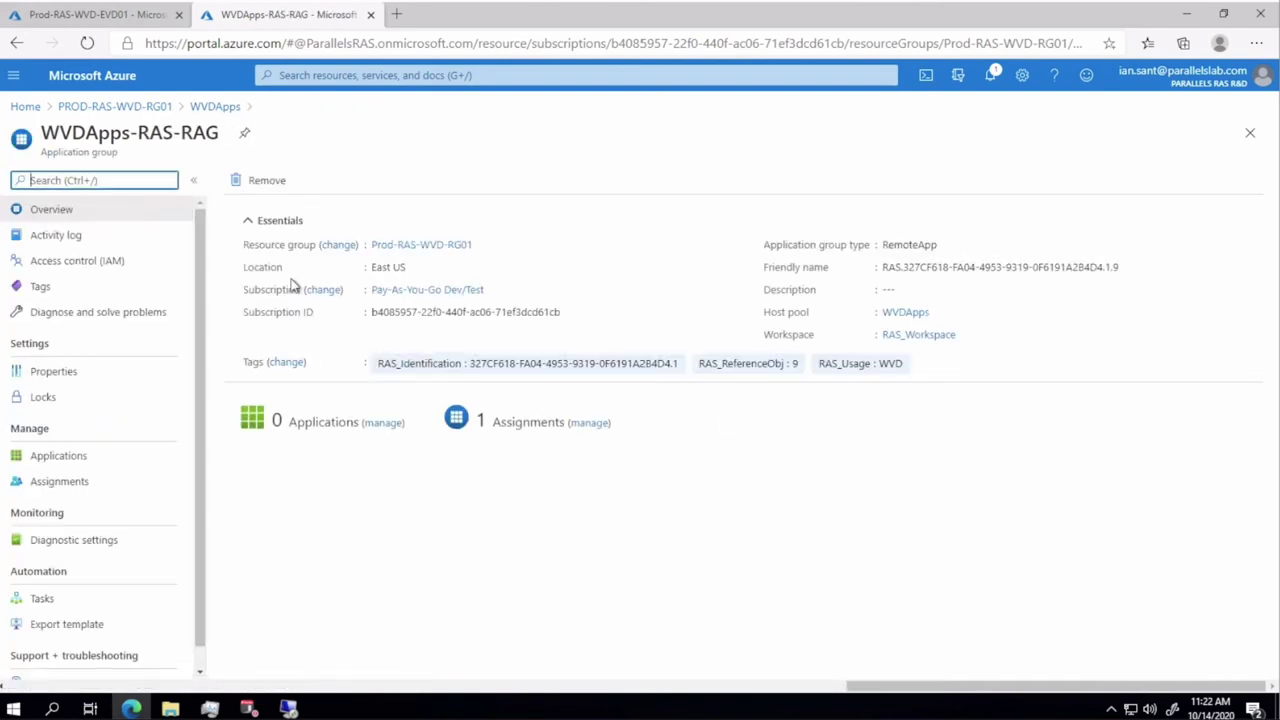
{"action": "left_click", "coordinate": [598, 423]}
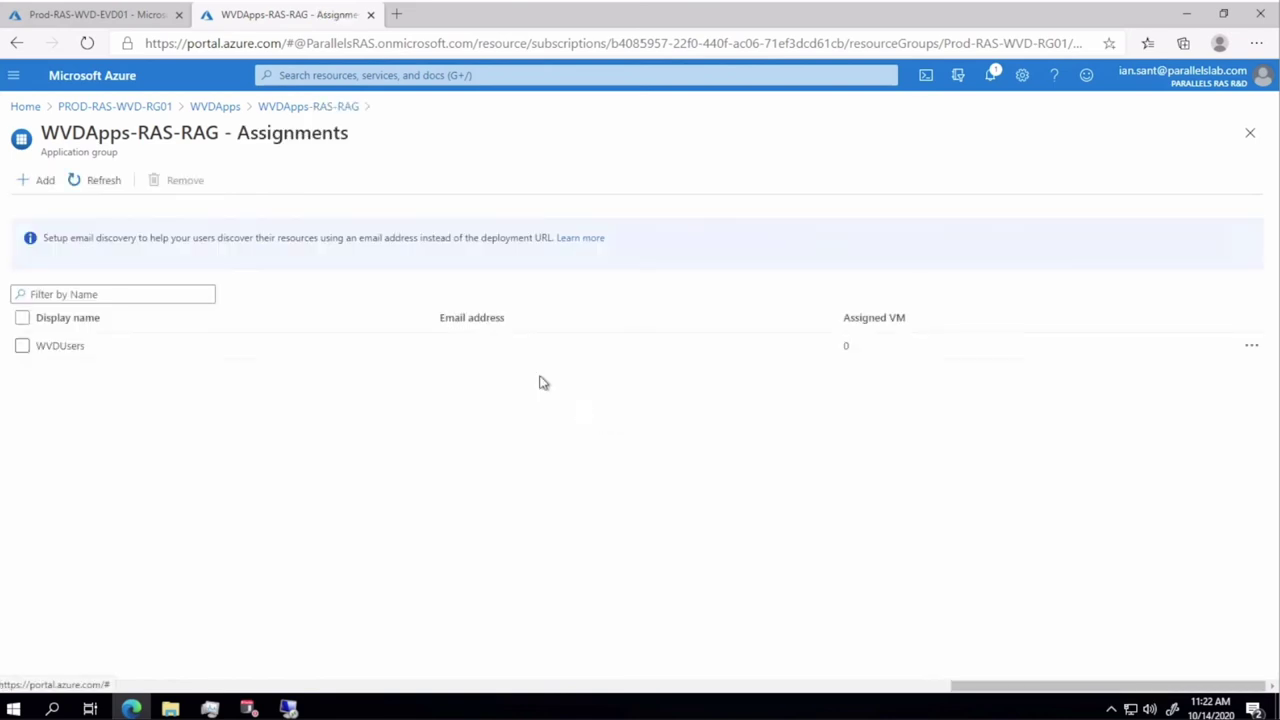
Confirm session host Prod-RAS-WVD02 is available, then return to the Parallels RAS Console
{"action": "left_click", "coordinate": [211, 108]}
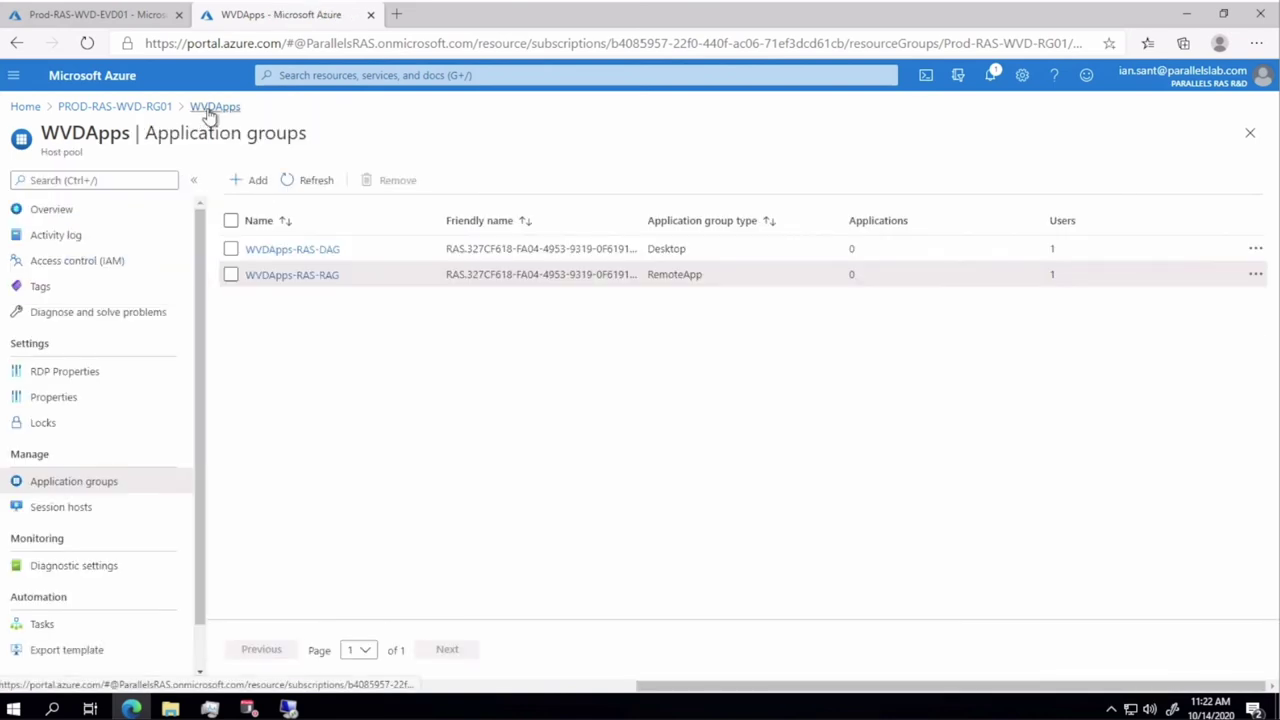
{"action": "left_click", "coordinate": [72, 508]}
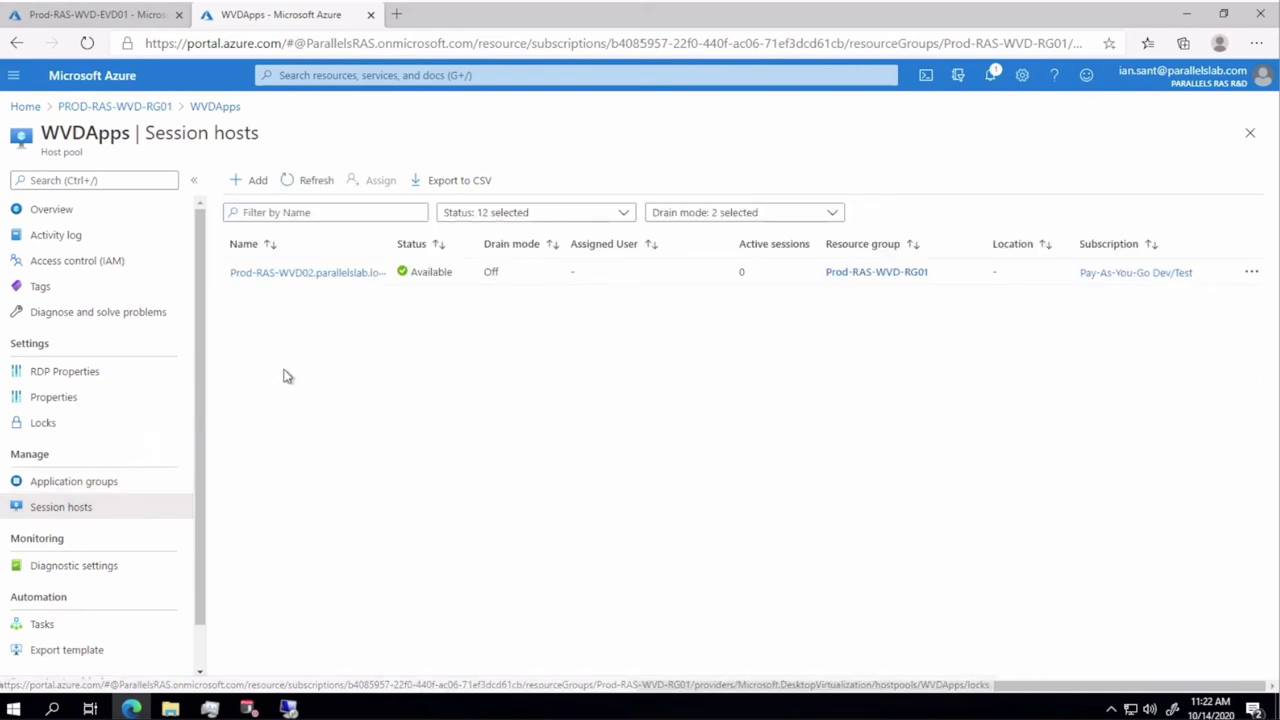
{"action": "left_click", "coordinate": [250, 708]}
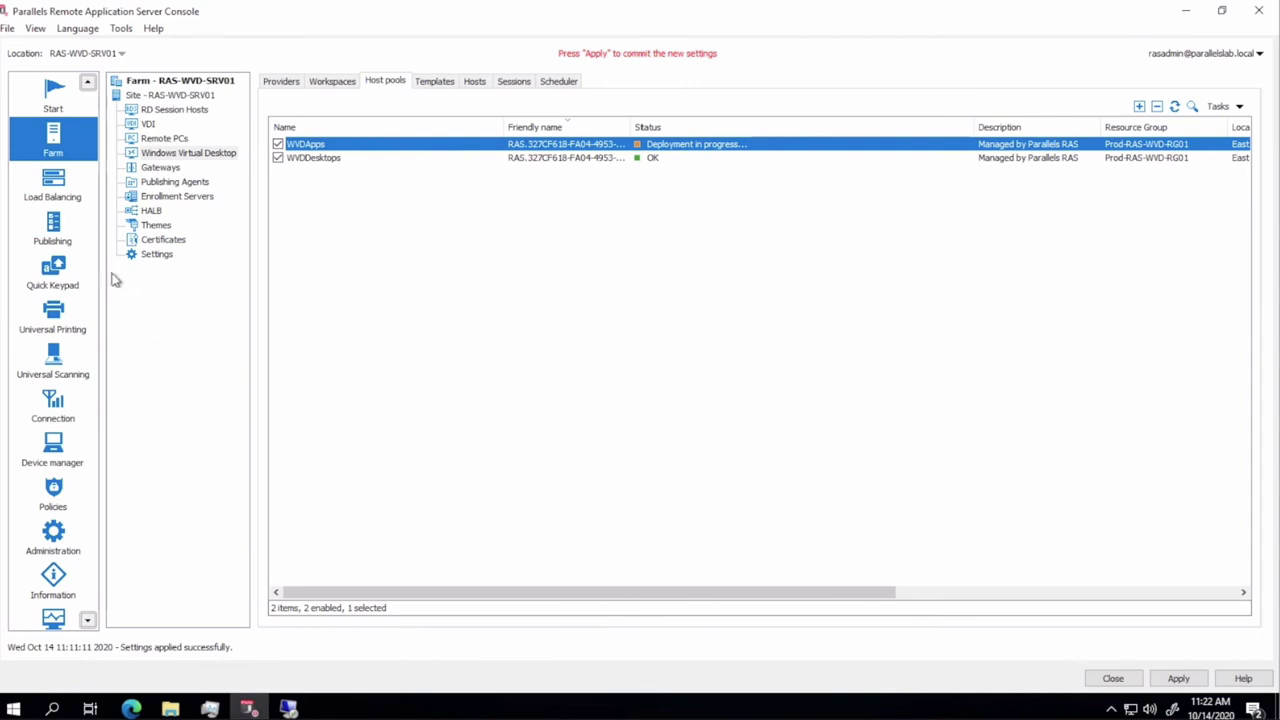
Start publishing a new Application from Windows Virtual Desktop installed applications
{"action": "left_click", "coordinate": [54, 230]}
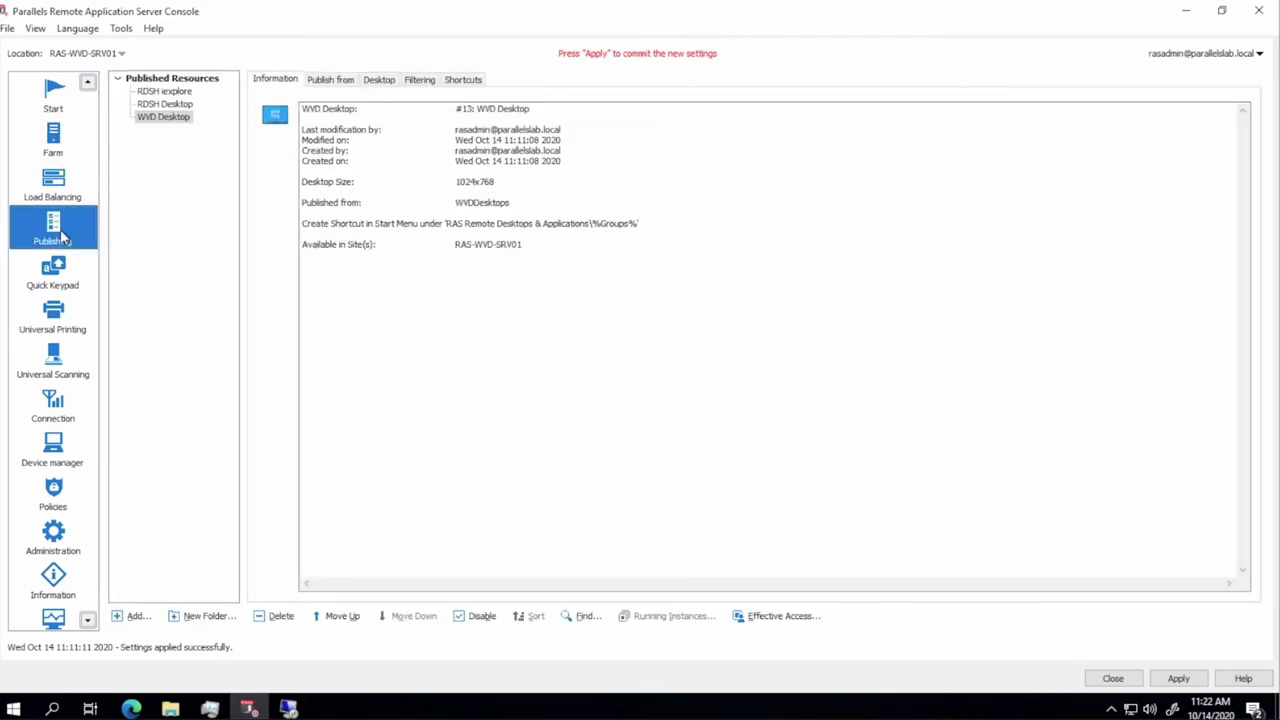
{"action": "left_click", "coordinate": [140, 616]}
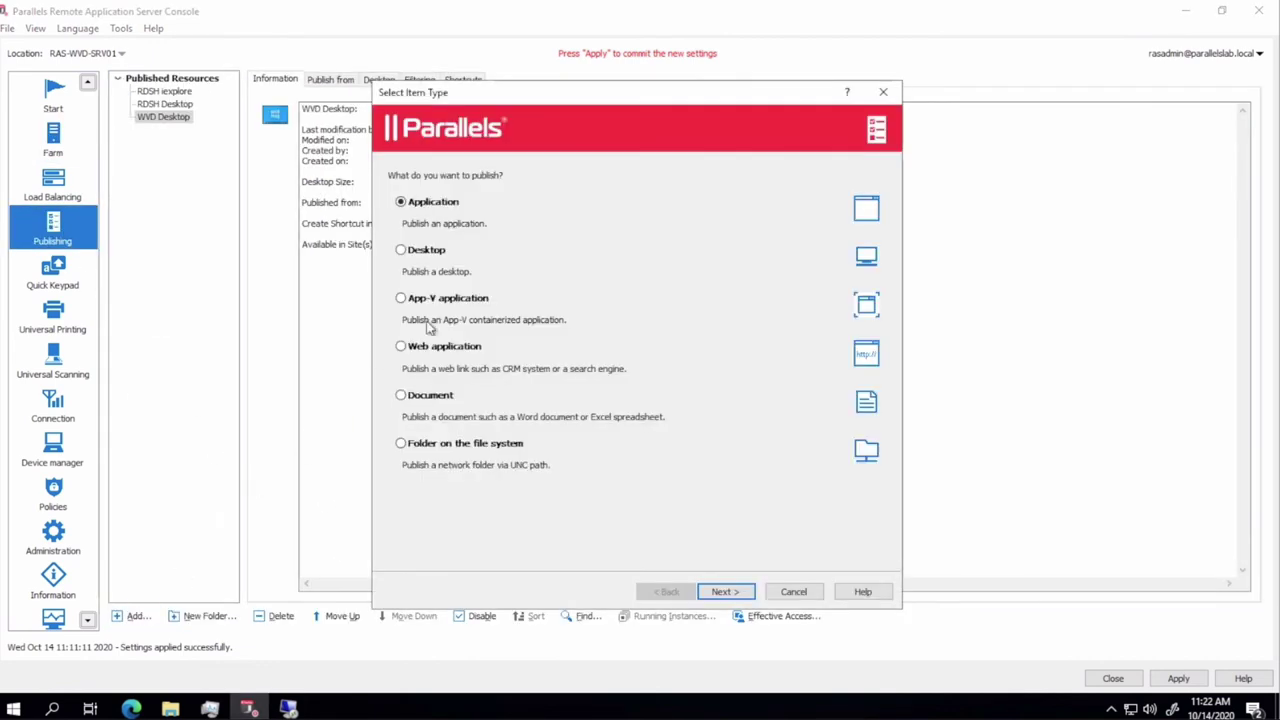
{"action": "left_click", "coordinate": [724, 592]}
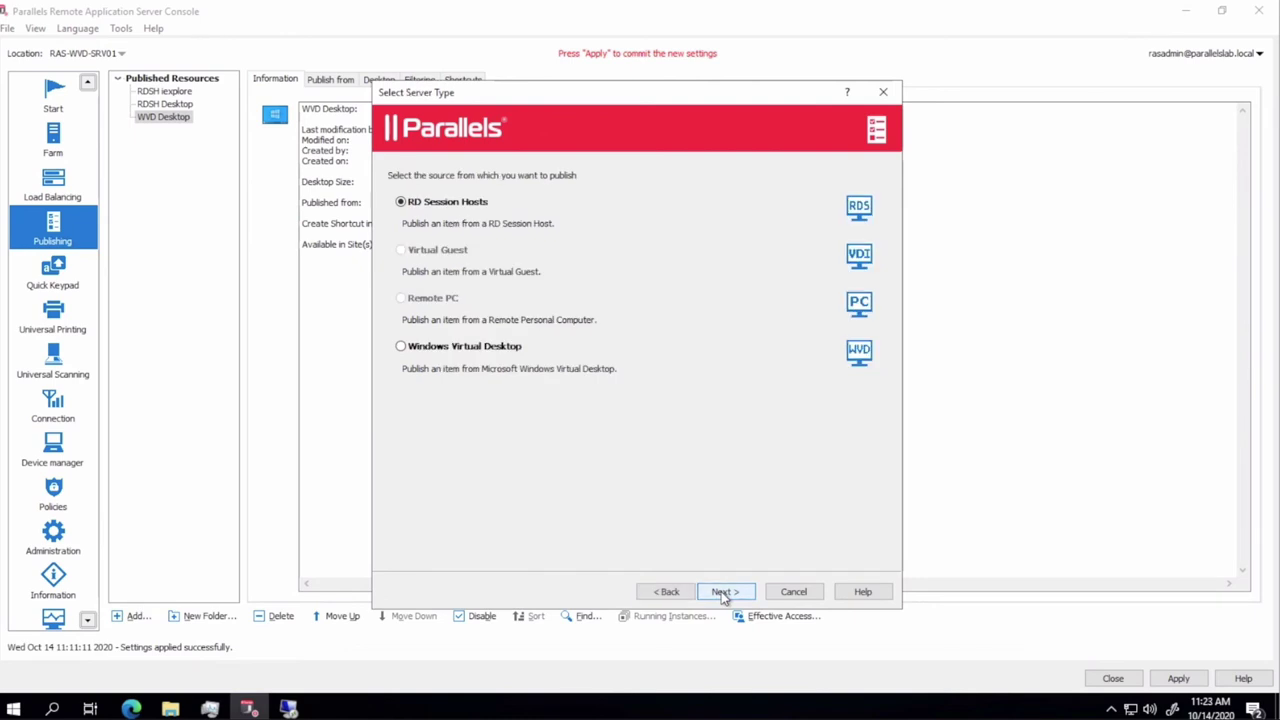
{"action": "left_click", "coordinate": [490, 350]}
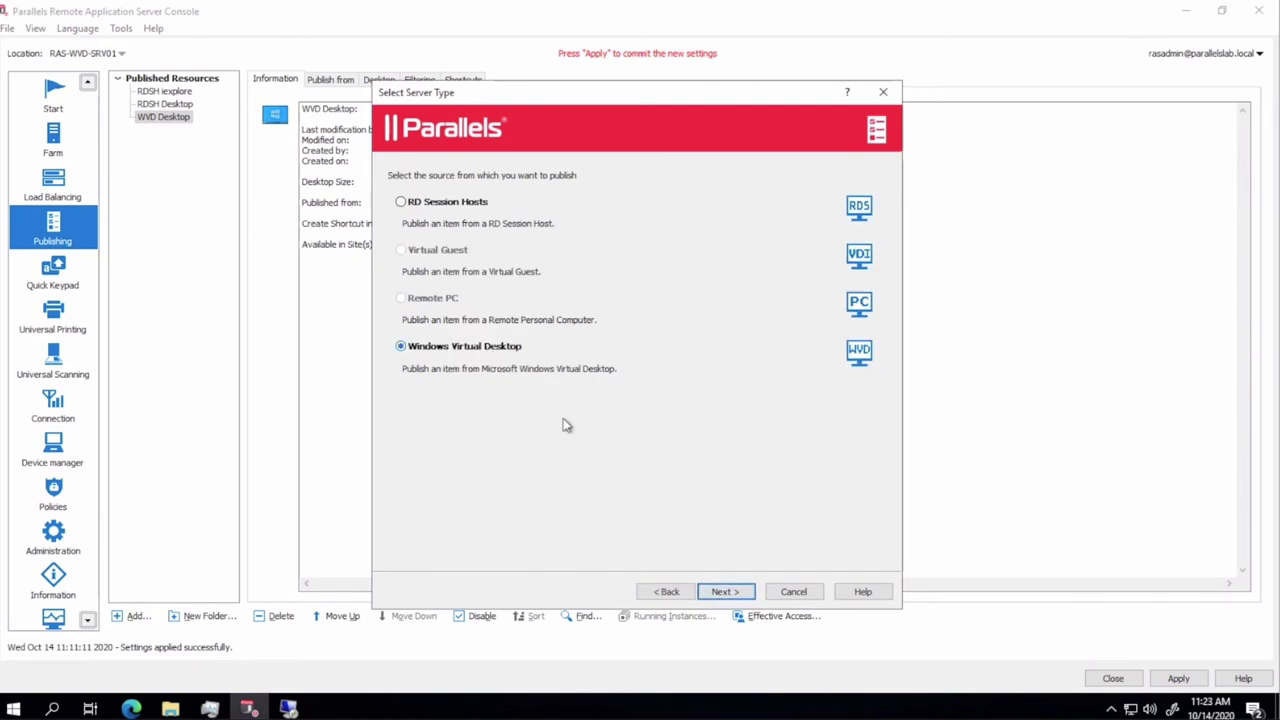
{"action": "left_click", "coordinate": [721, 591]}
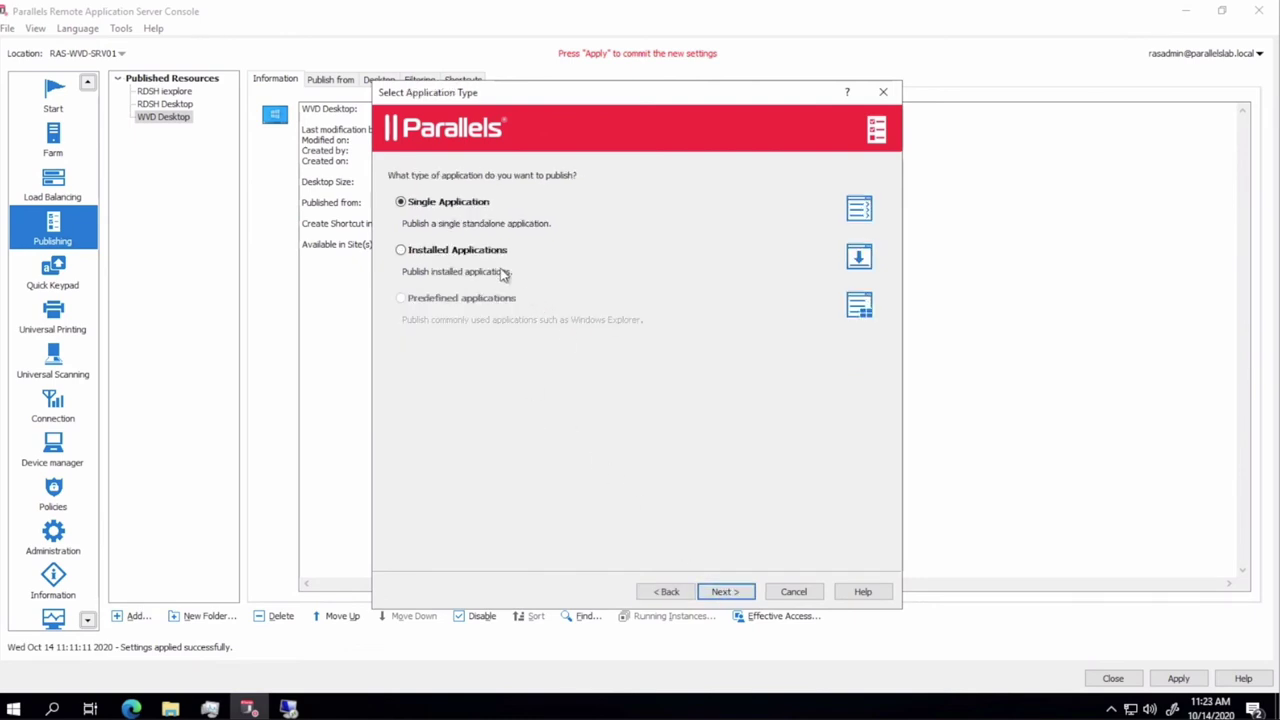
{"action": "left_click", "coordinate": [497, 258]}
{"action": "left_click", "coordinate": [737, 594]}
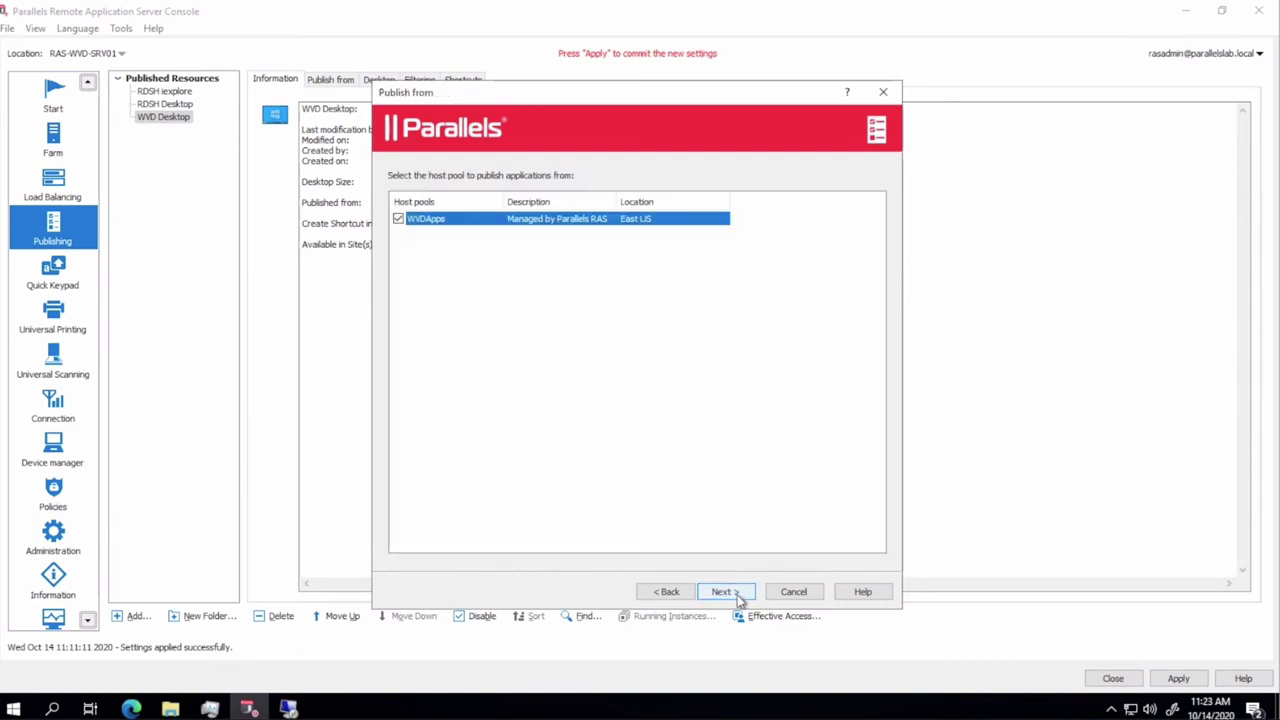
Publish Word from the WVDApps host pool and apply the new settings
{"action": "left_click", "coordinate": [737, 594]}
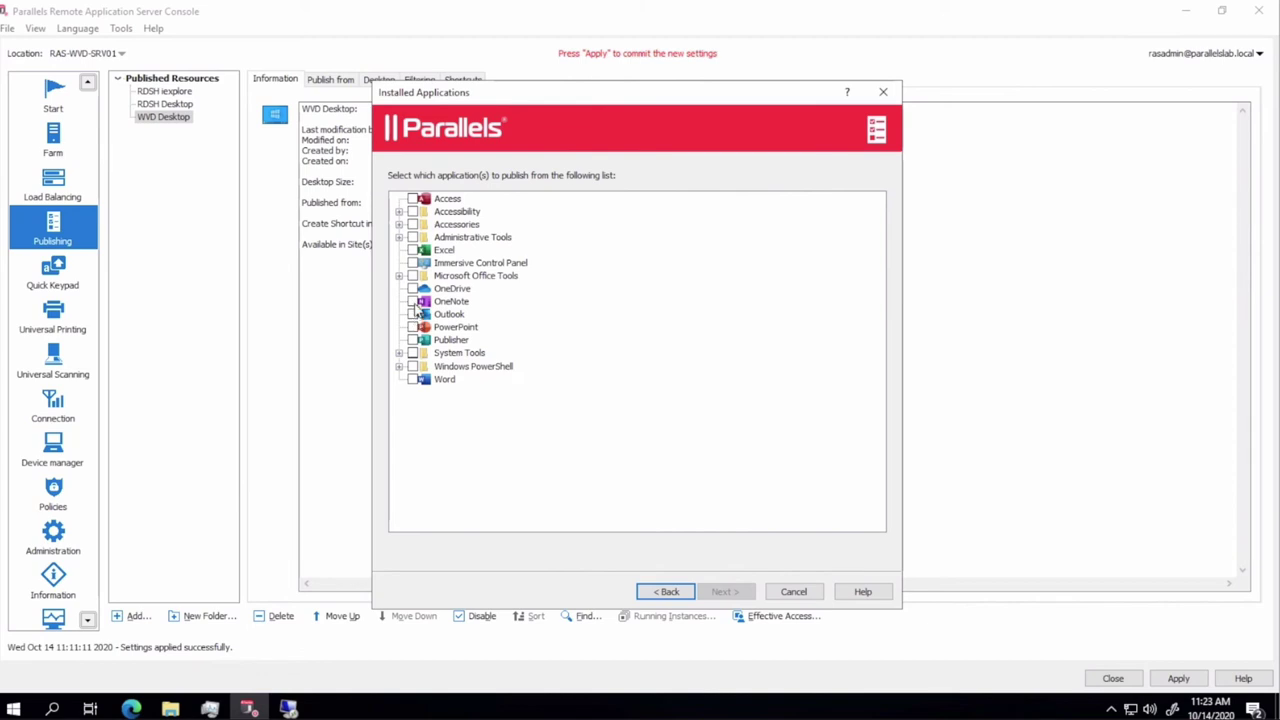
{"action": "left_click", "coordinate": [417, 378]}
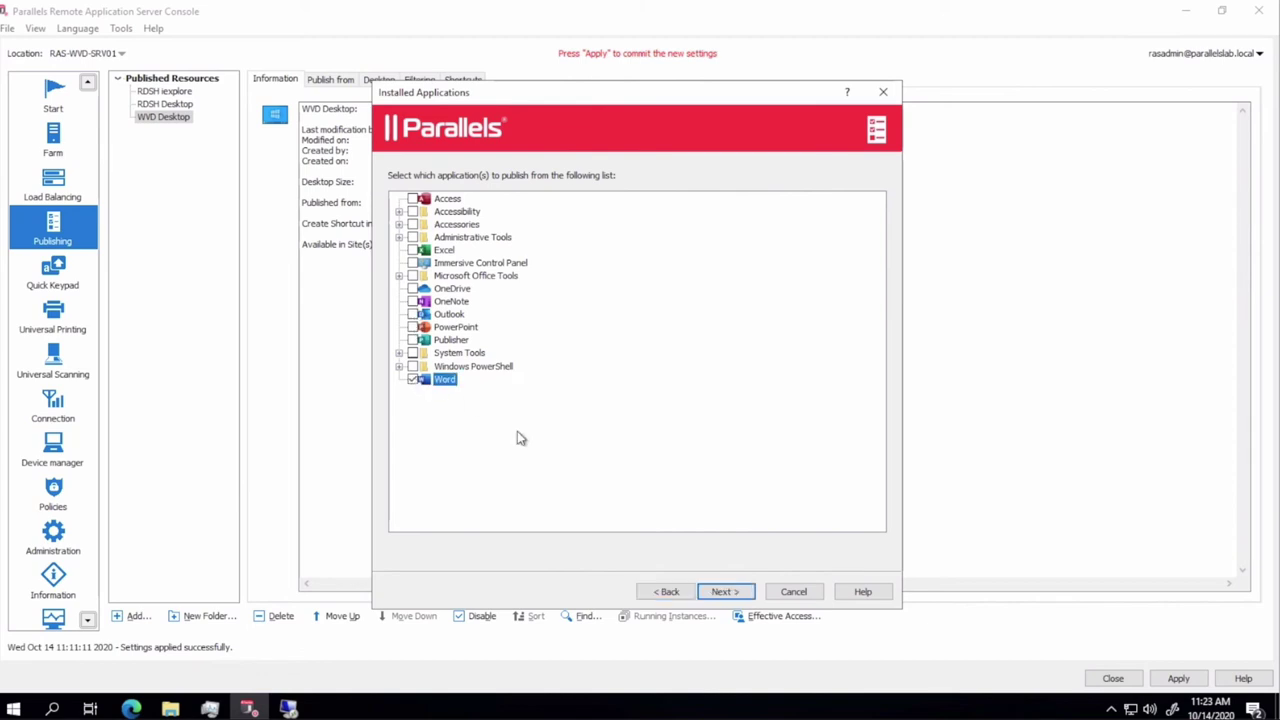
{"action": "left_click", "coordinate": [720, 598]}
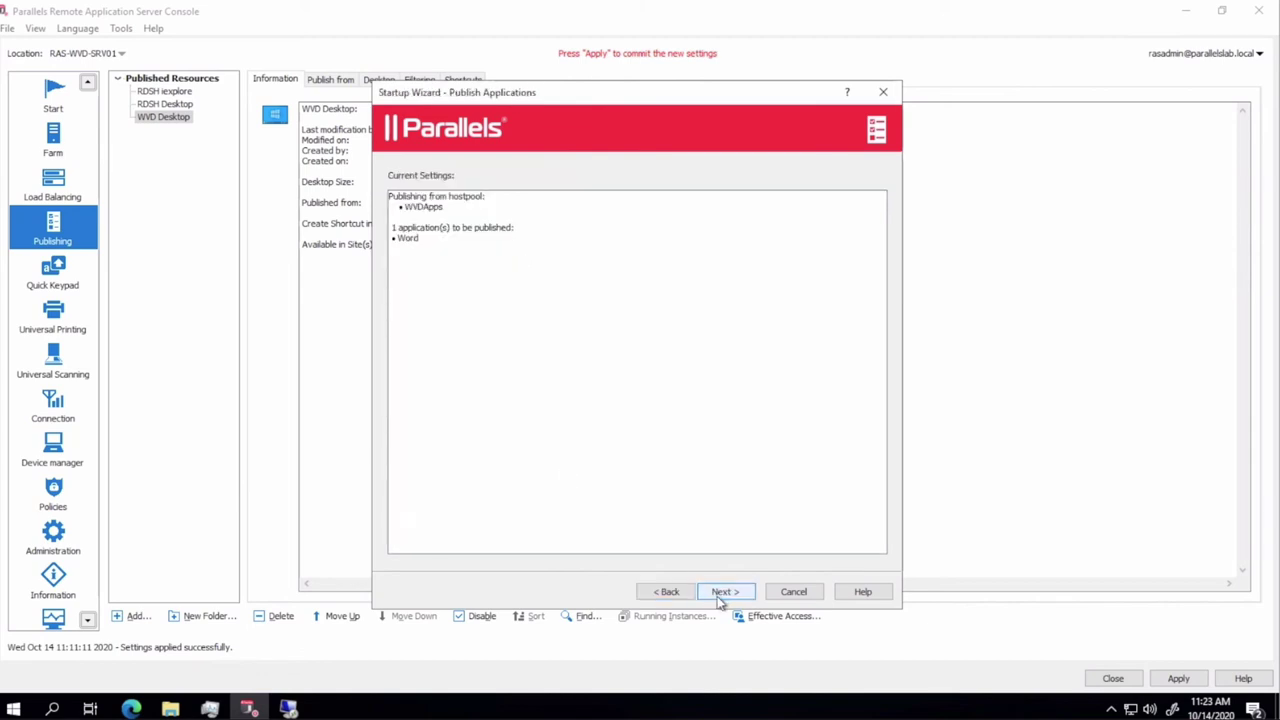
{"action": "left_click", "coordinate": [720, 594]}
{"action": "left_click", "coordinate": [722, 594]}
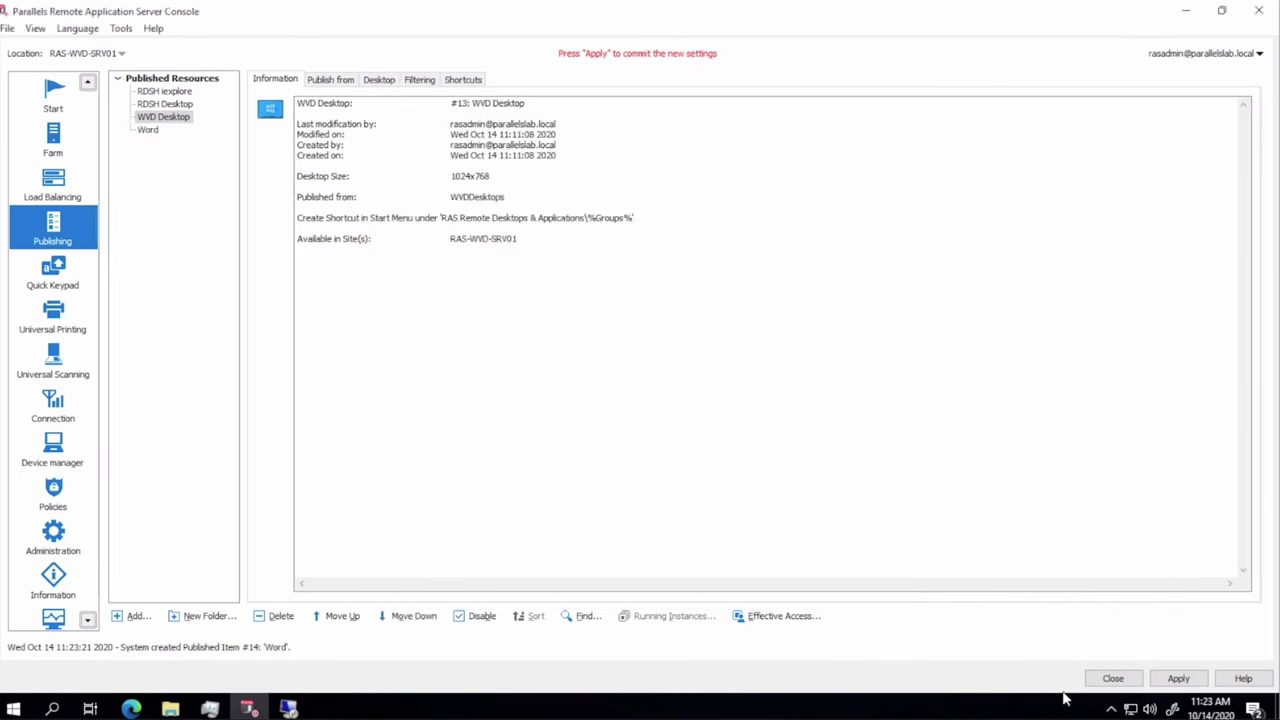
{"action": "left_click", "coordinate": [1178, 679]}
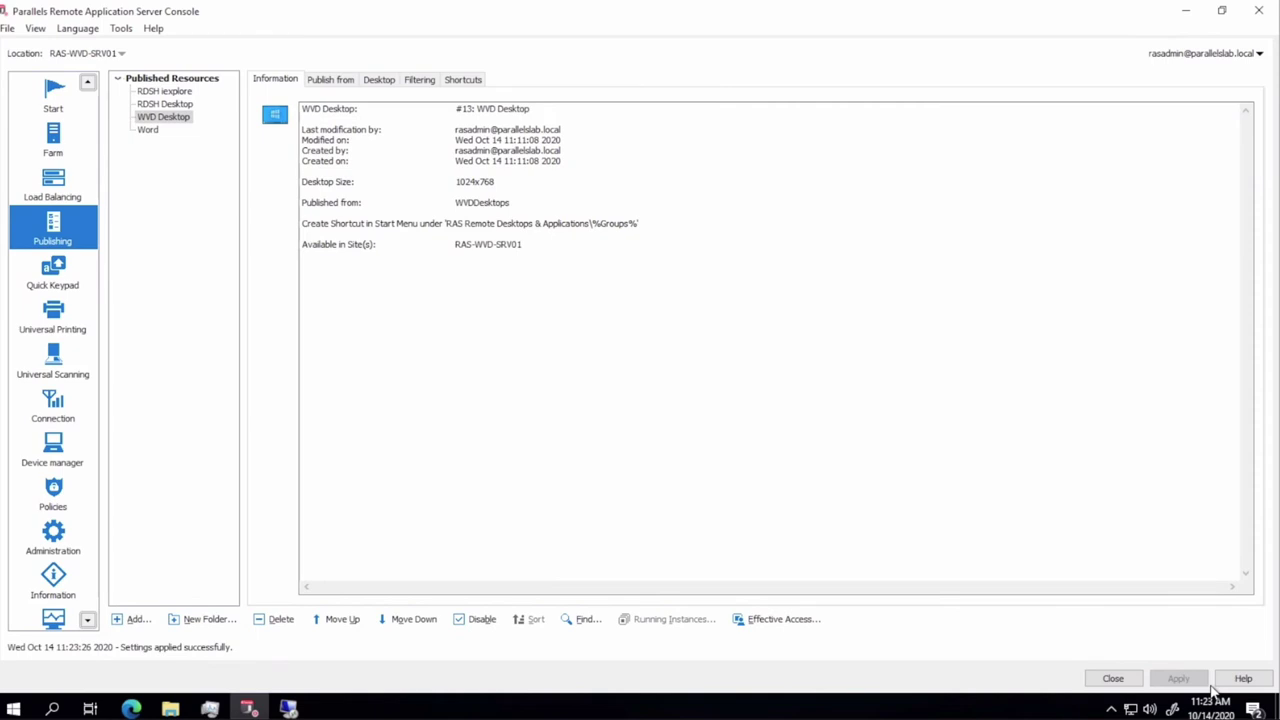
Refresh the Parallels-RAS-WVD connection and launch Word, signing in with the user's password
{"action": "left_click", "coordinate": [289, 708]}
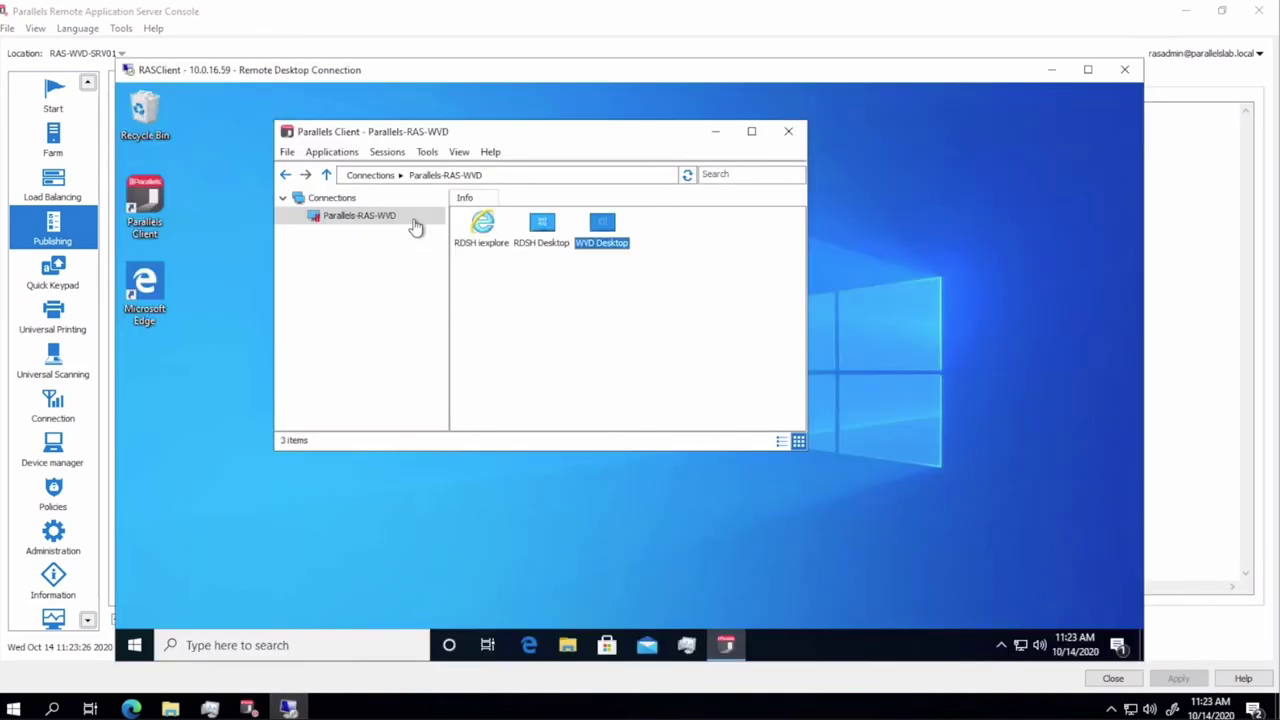
{"action": "right_click", "coordinate": [415, 225]}
{"action": "left_click", "coordinate": [414, 235]}
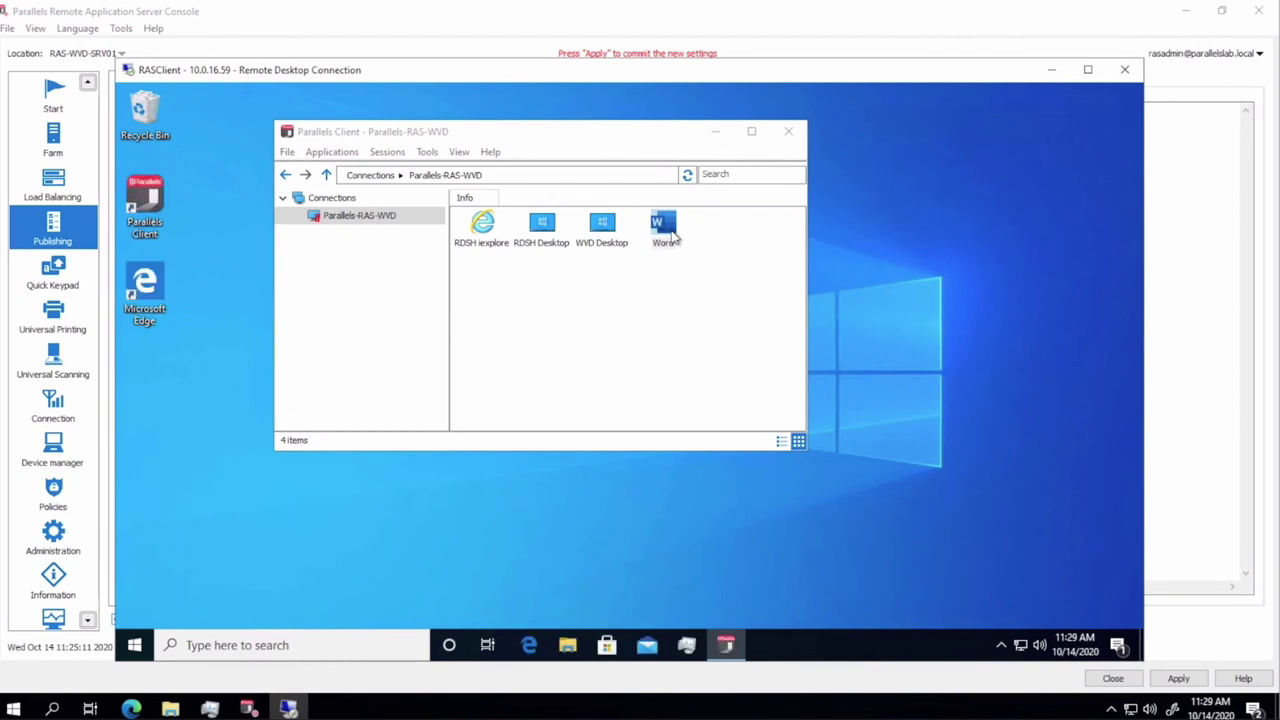
{"action": "double_click", "coordinate": [671, 236]}
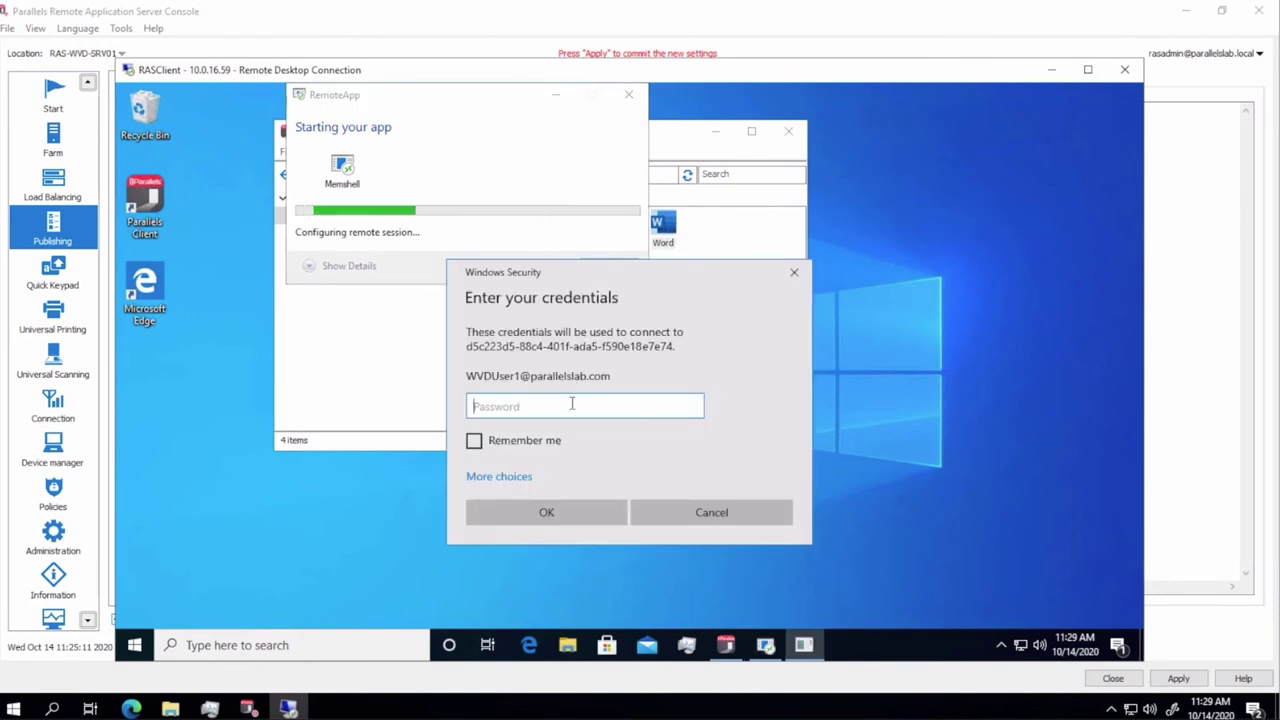
{"action": "type", "text": "•••••••••"}
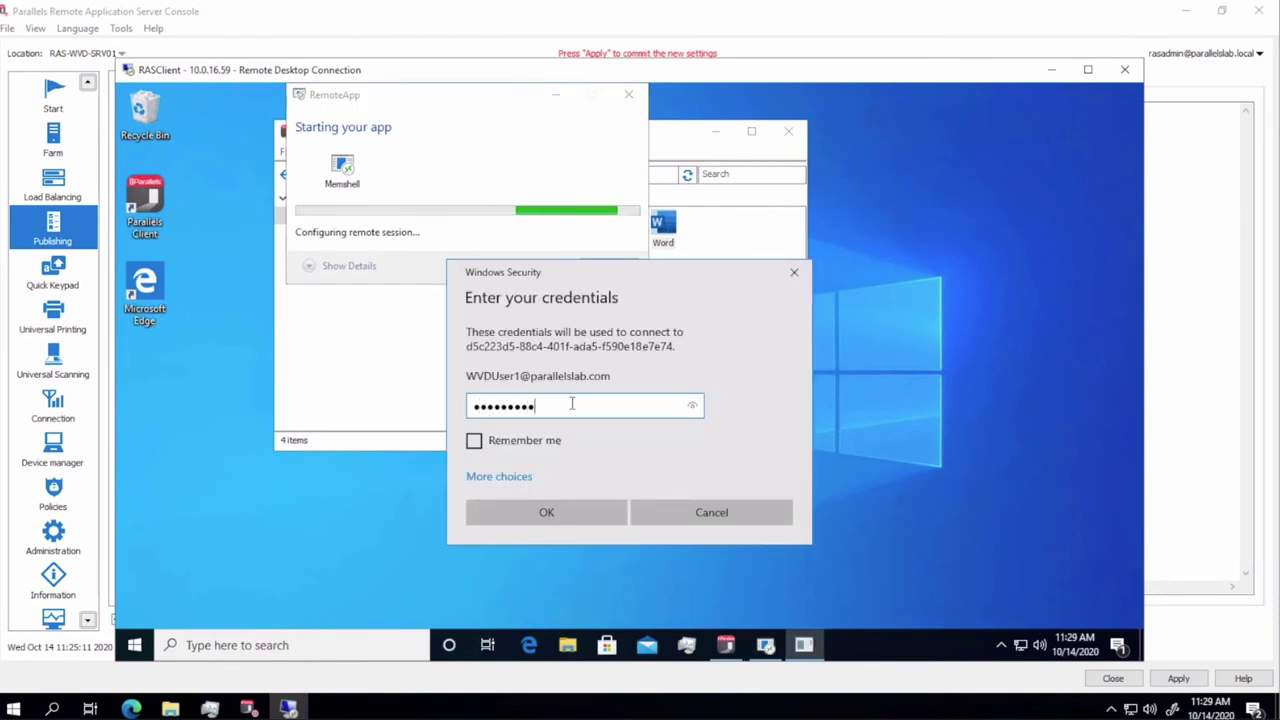
{"action": "key", "text": "Return"}
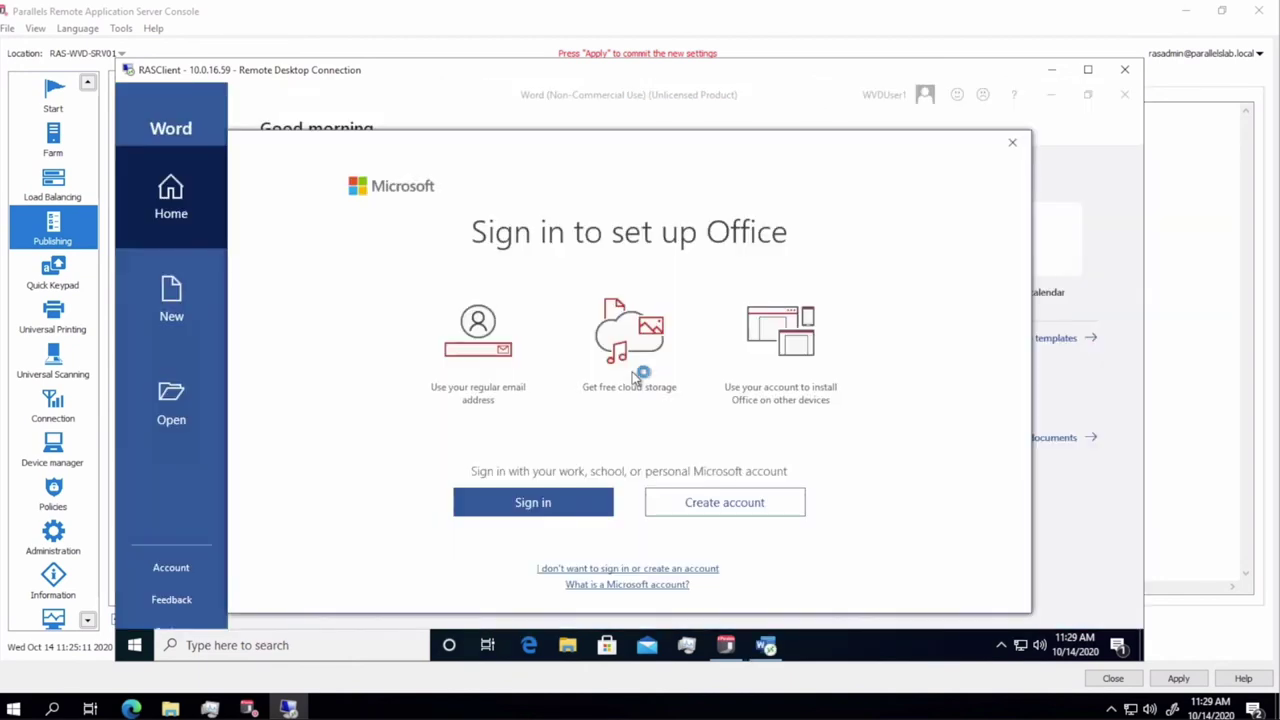
Dismiss the Office sign-in prompt and create a document from the Blue grey resume template
{"action": "left_click", "coordinate": [1013, 146]}
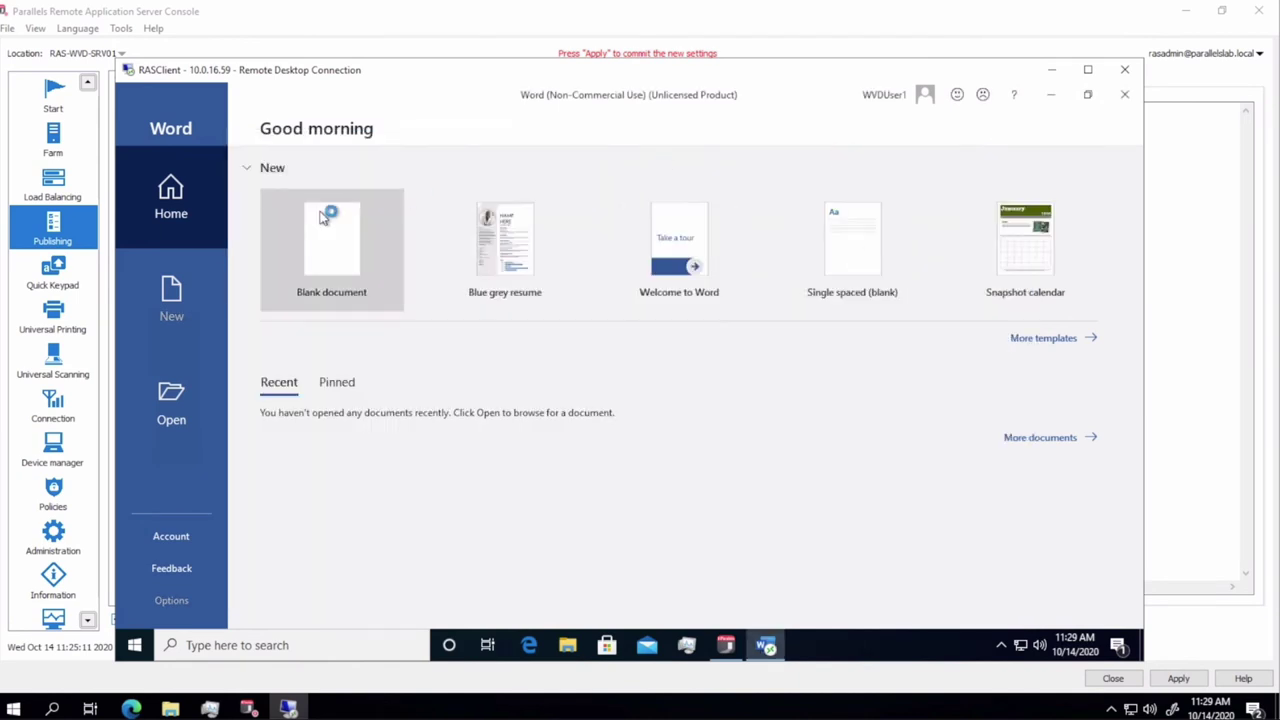
{"action": "left_click", "coordinate": [505, 258]}
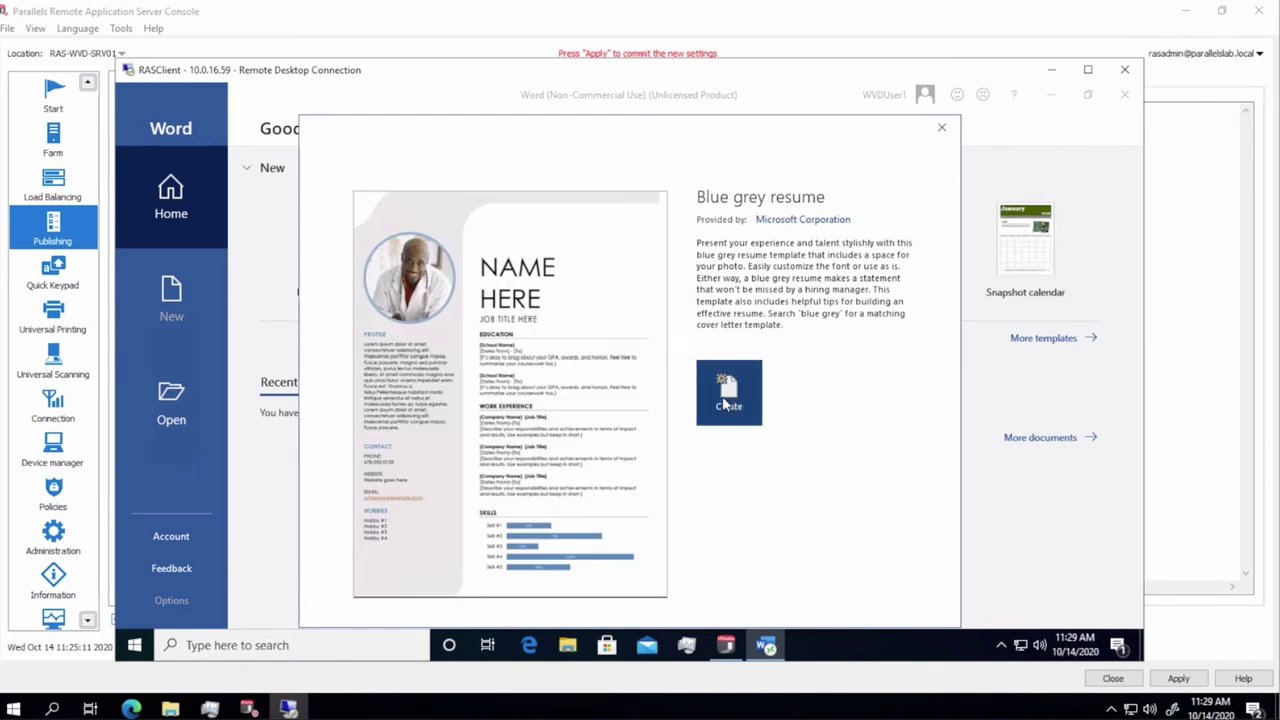
{"action": "left_click", "coordinate": [726, 402]}
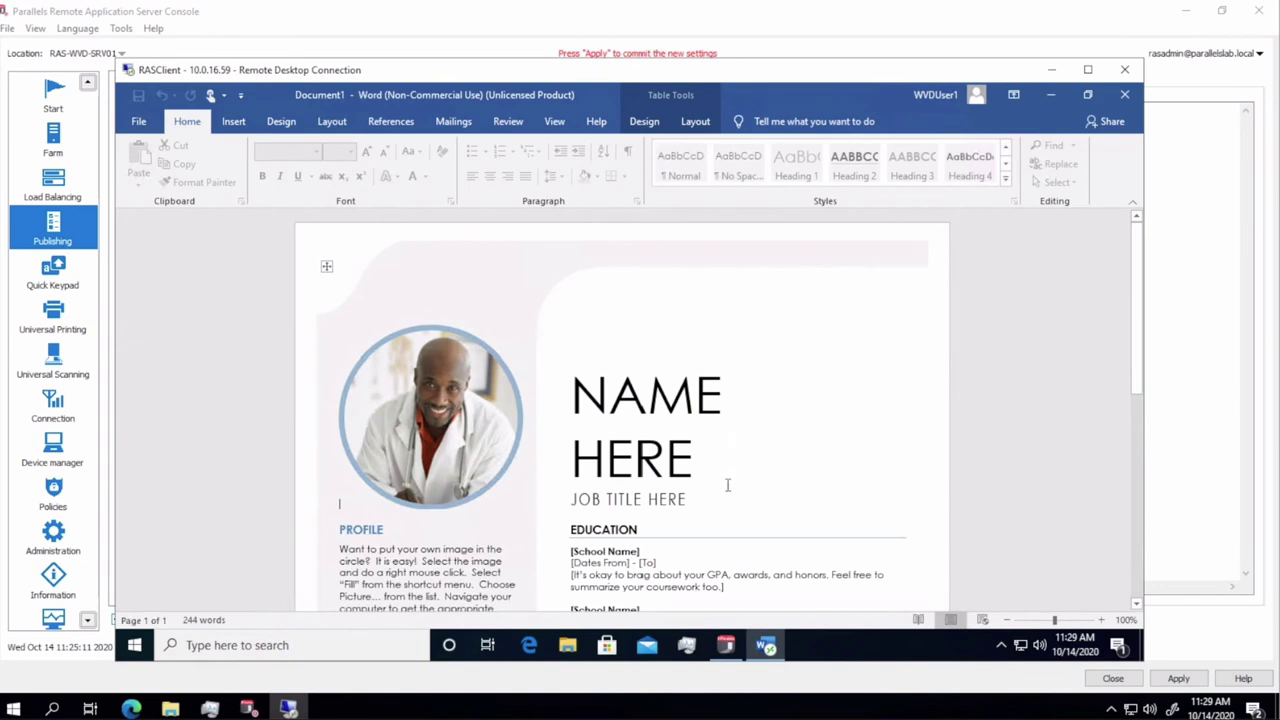
Launch RDSH iexplore from Parallels Client, then close Internet Explorer and Word
{"action": "left_click", "coordinate": [725, 645]}
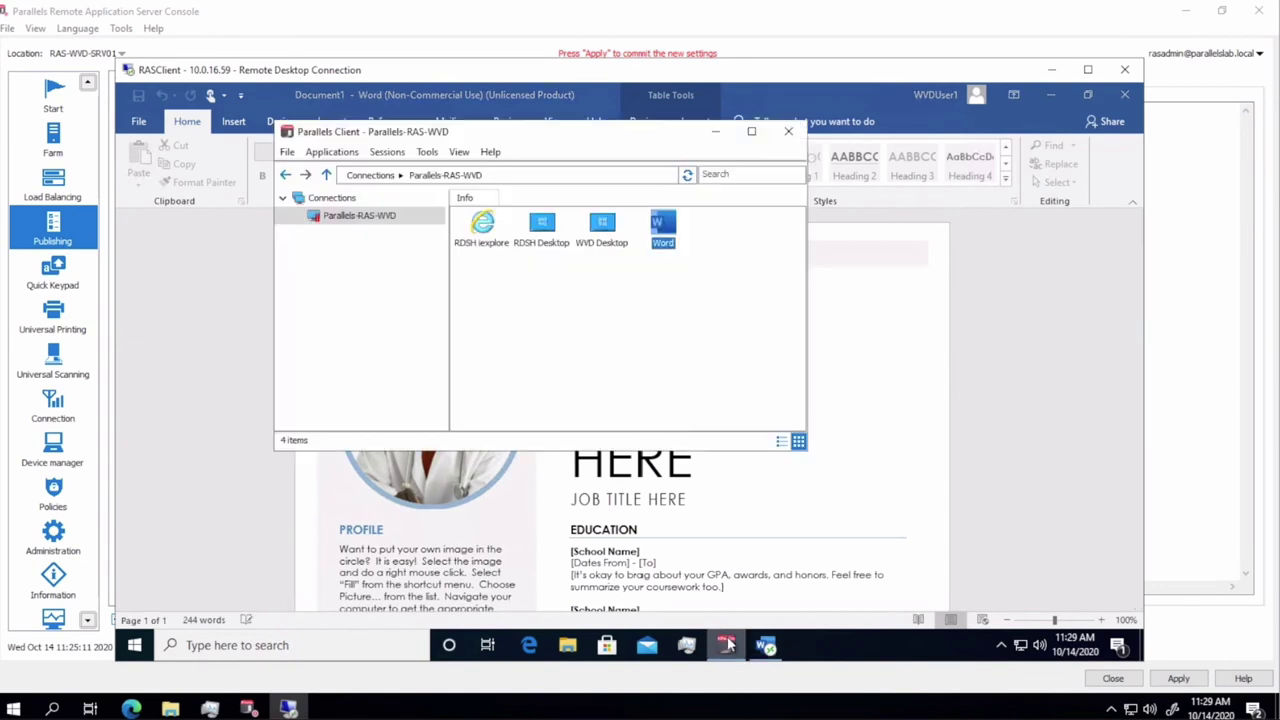
{"action": "double_click", "coordinate": [499, 235]}
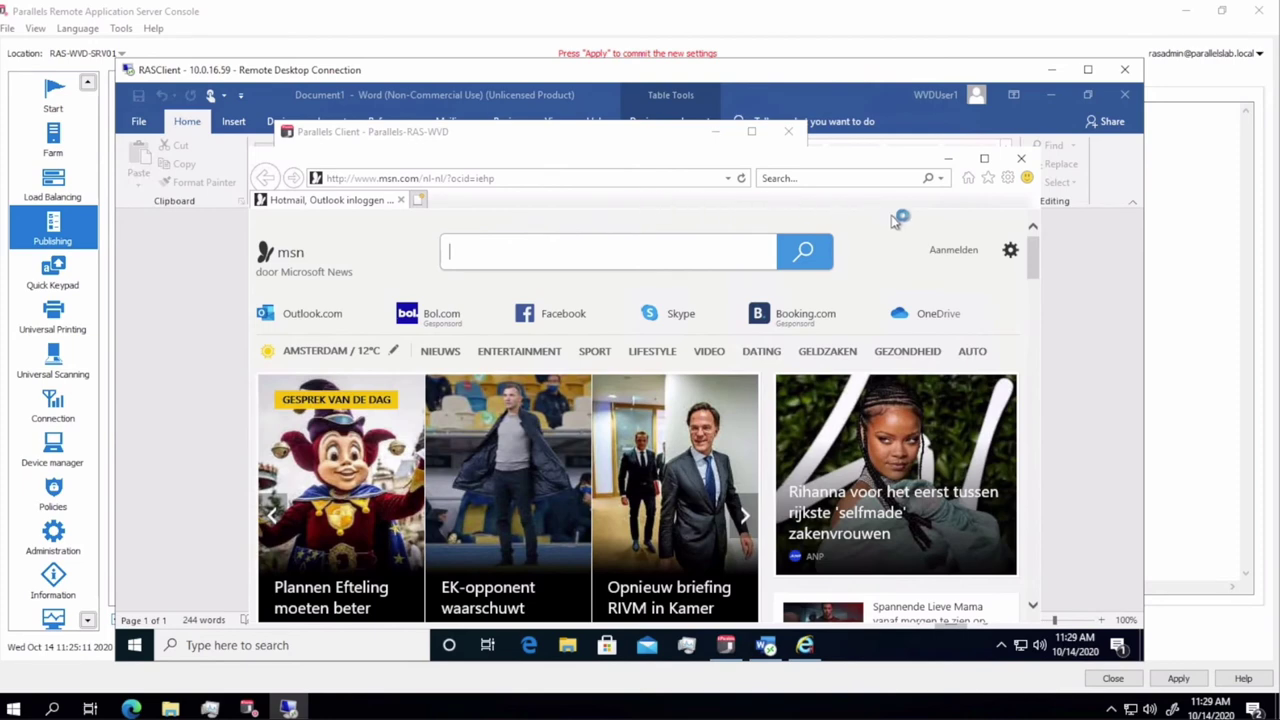
{"action": "left_click", "coordinate": [1021, 158]}
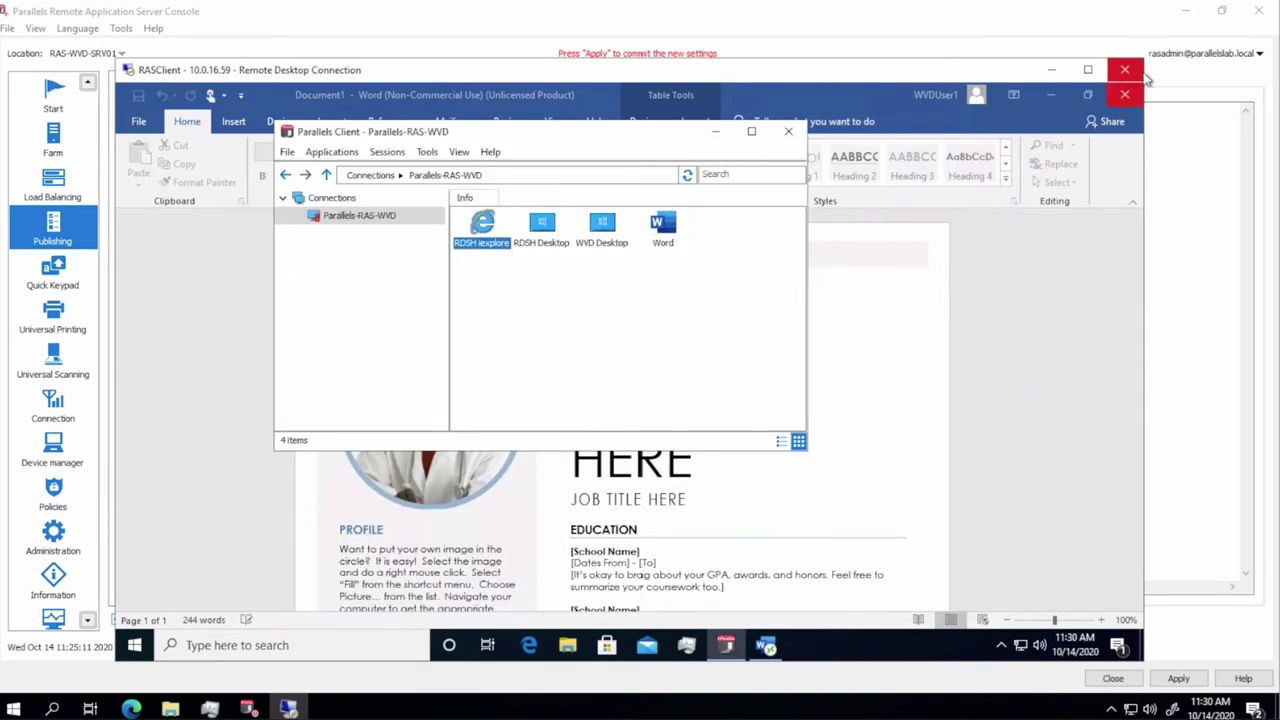
{"action": "left_click", "coordinate": [1127, 96]}
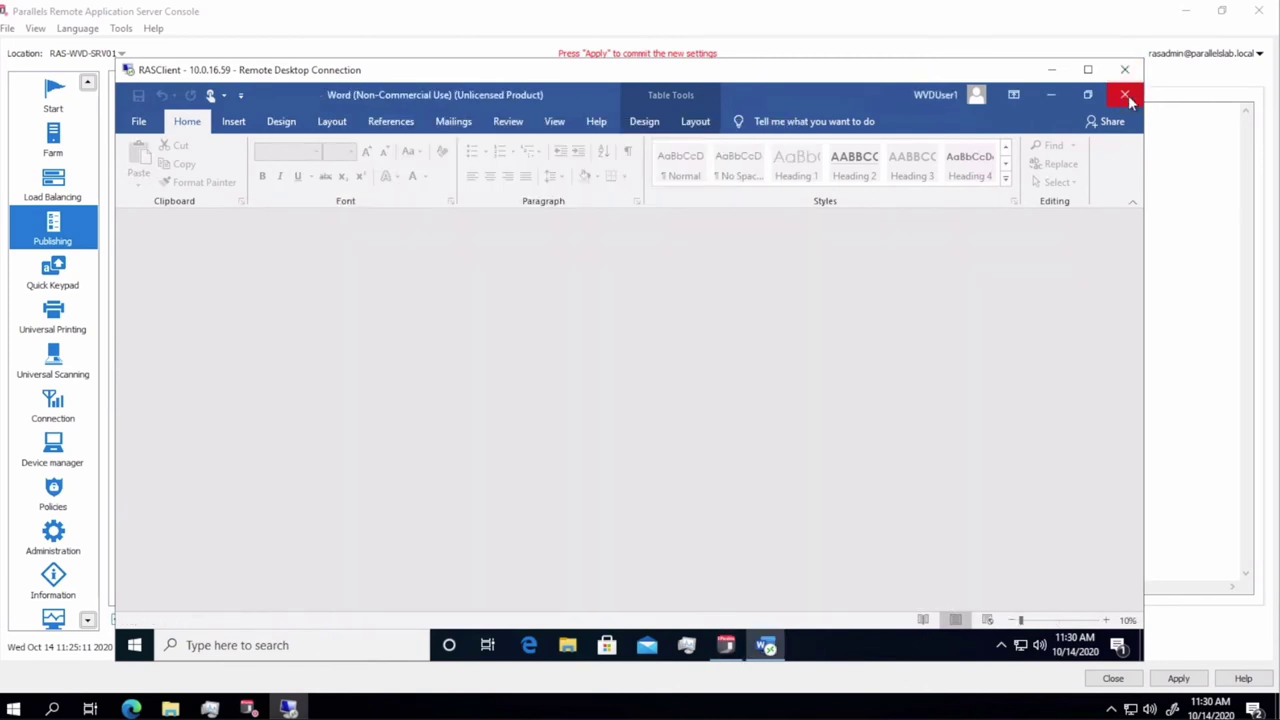
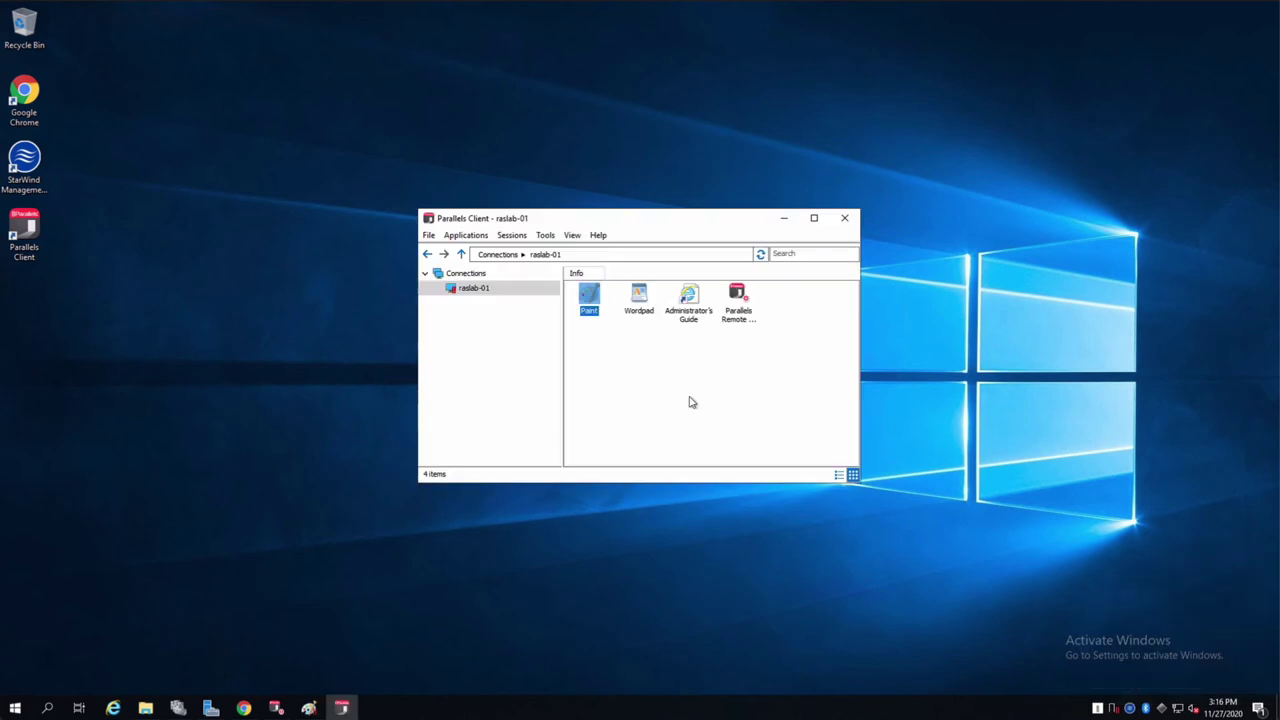
Launch the published WordPad from Parallels Client, accept the certificate warning, then minimize WordPad
{"action": "double_click", "coordinate": [638, 298]}
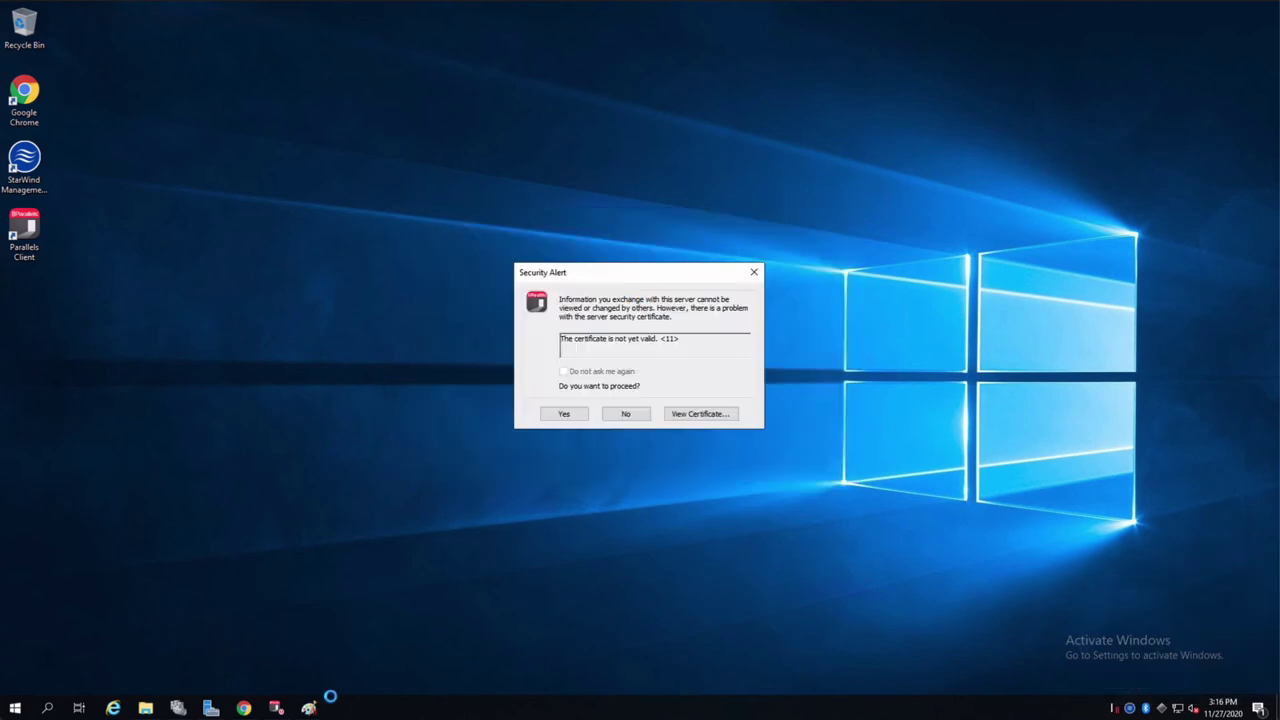
{"action": "left_click", "coordinate": [566, 414]}
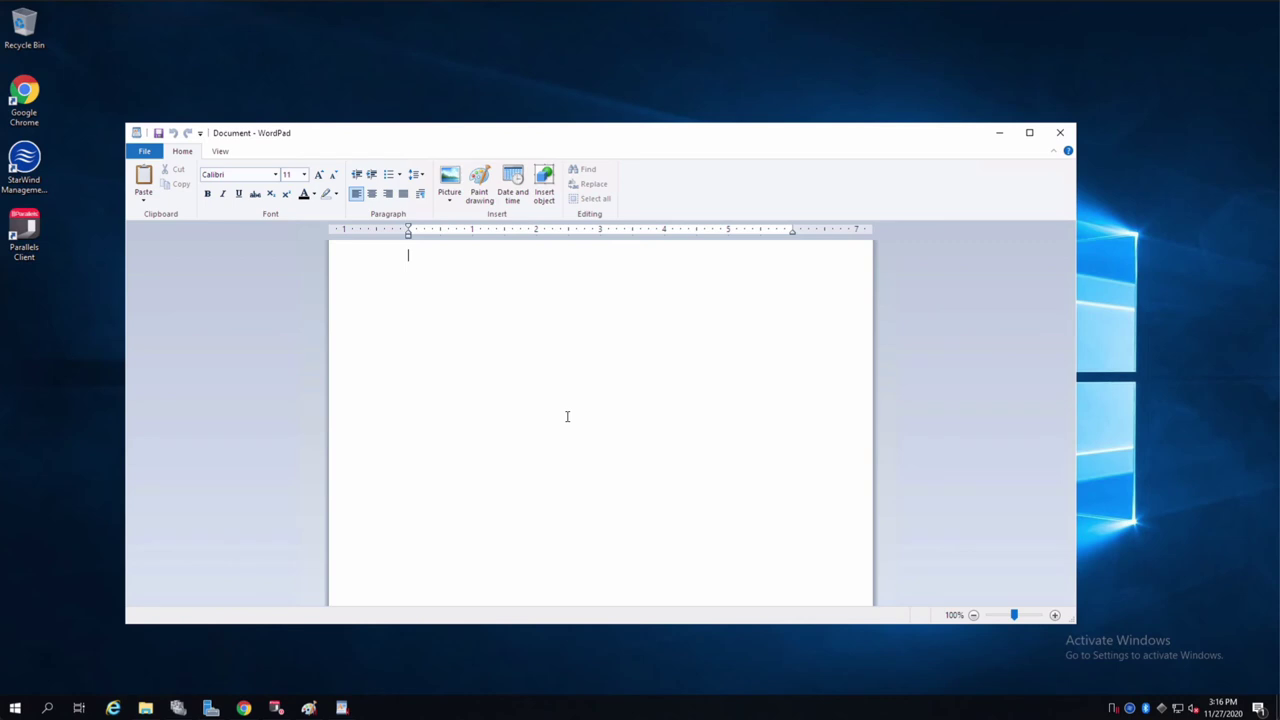
{"action": "left_click", "coordinate": [998, 132]}
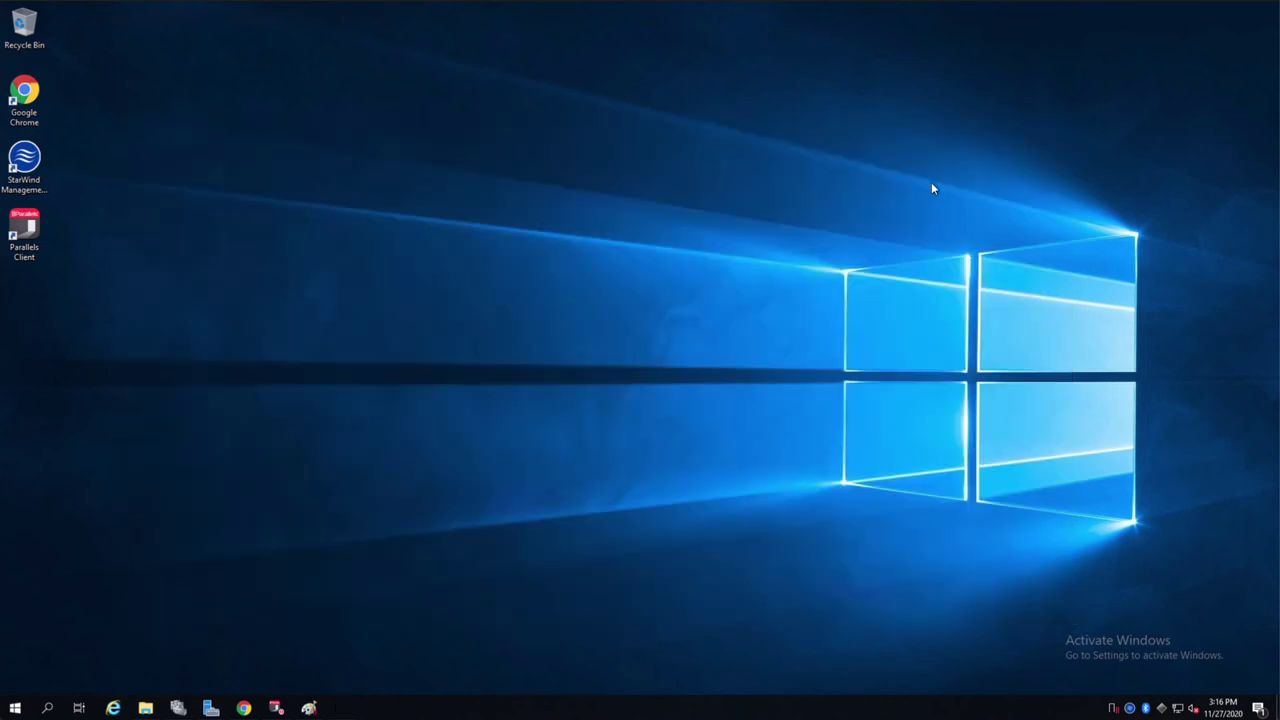
Maximize the RAS Console and inspect Published Application session 3 on RASLAB-01 using UDP
{"action": "left_click", "coordinate": [276, 708]}
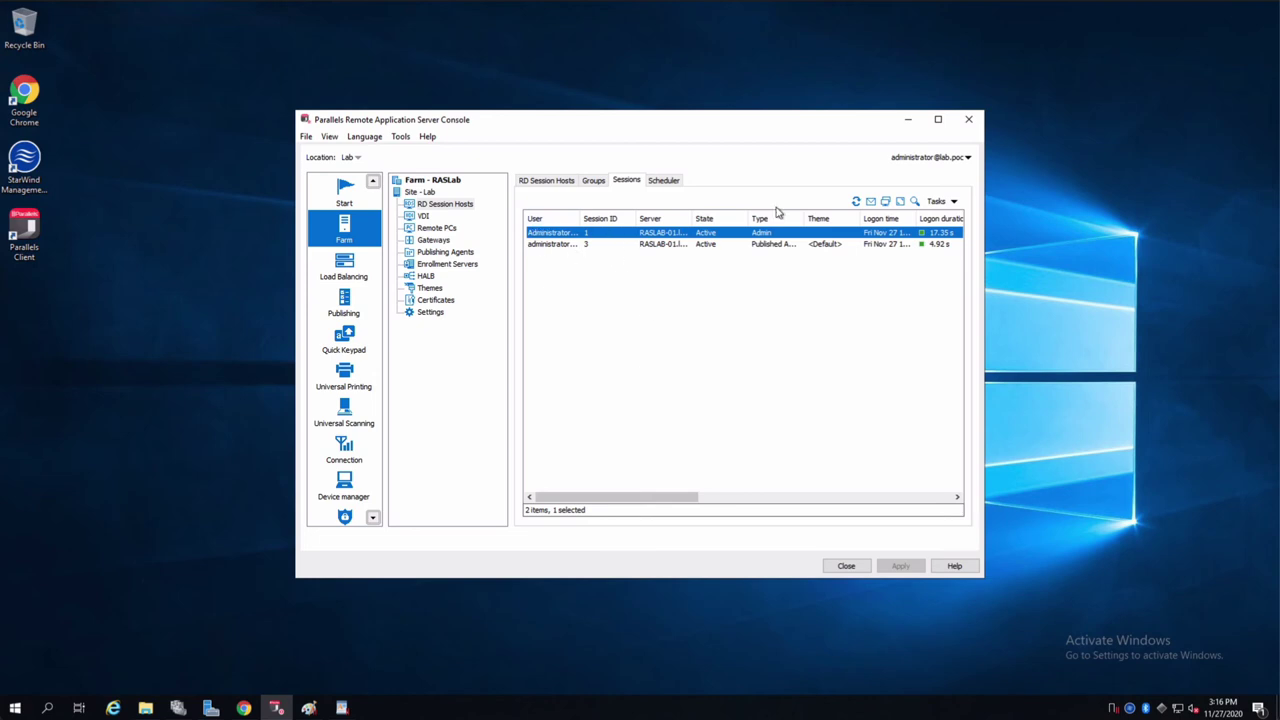
{"action": "left_click", "coordinate": [940, 121]}
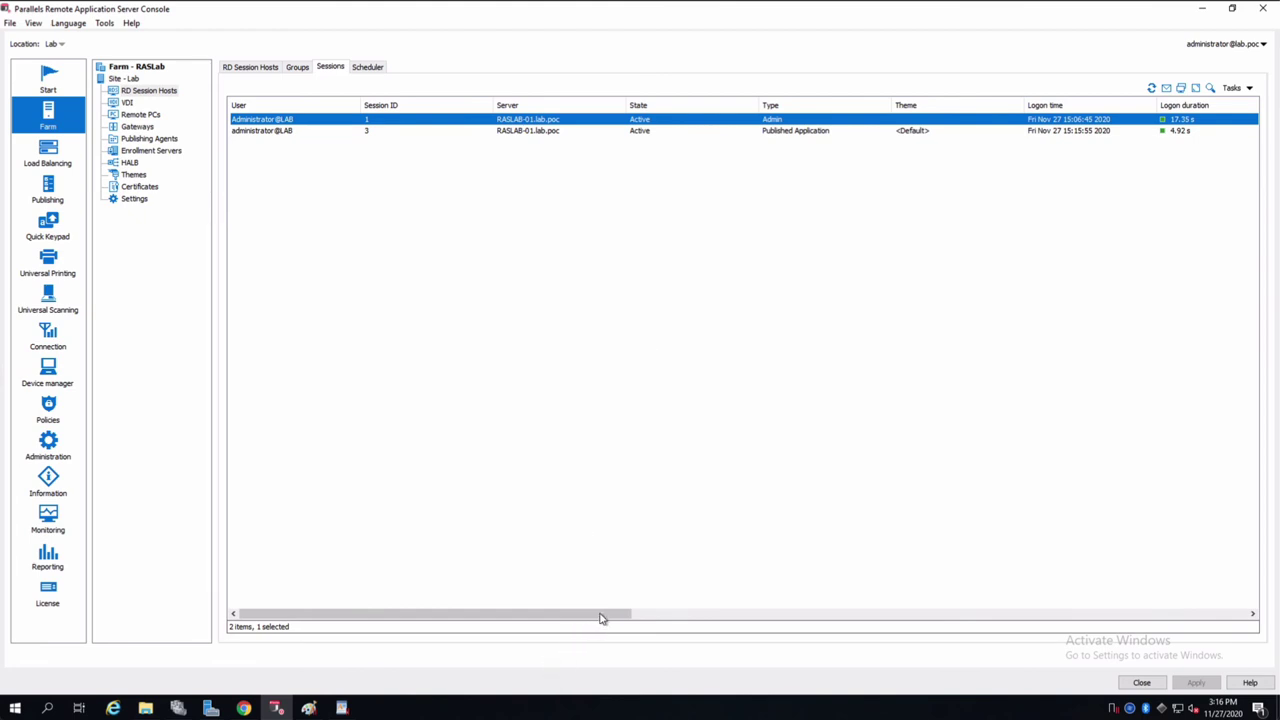
{"action": "left_click_drag", "start_coordinate": [600, 618], "coordinate": [857, 617]}
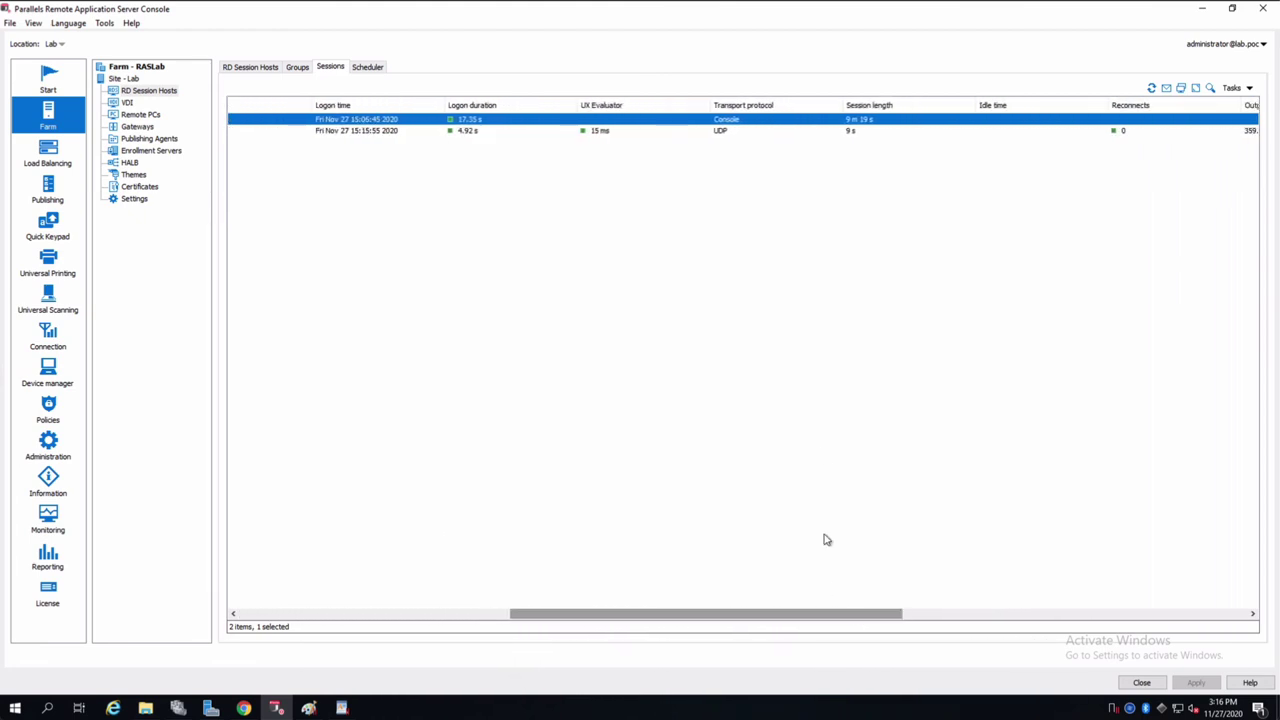
{"action": "left_click", "coordinate": [603, 133]}
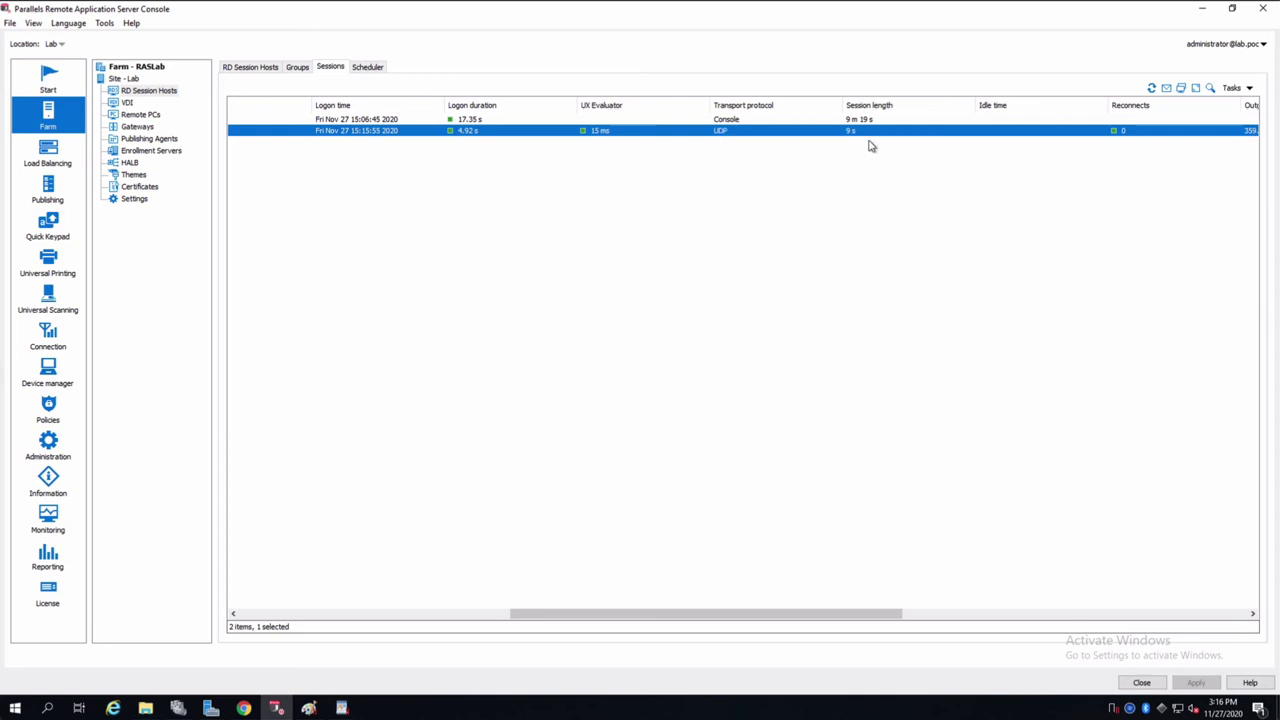
{"action": "left_click", "coordinate": [940, 620]}
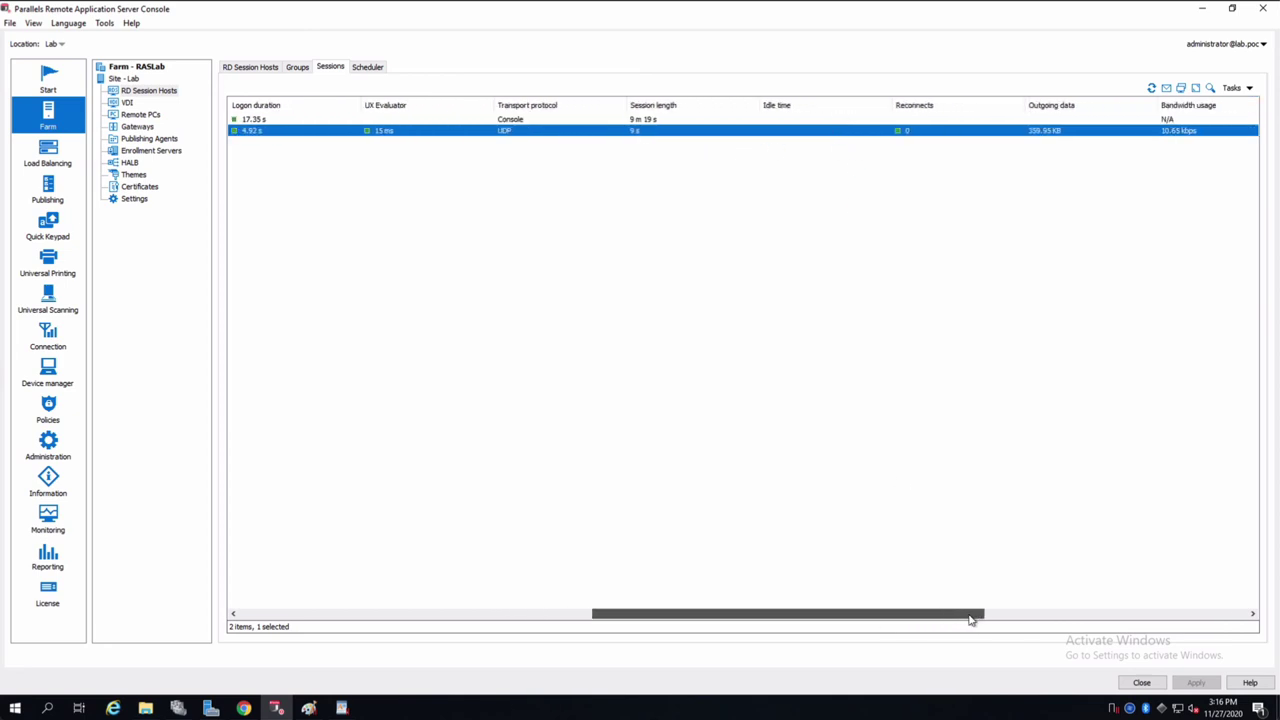
{"action": "left_click_drag", "start_coordinate": [969, 619], "coordinate": [516, 622]}
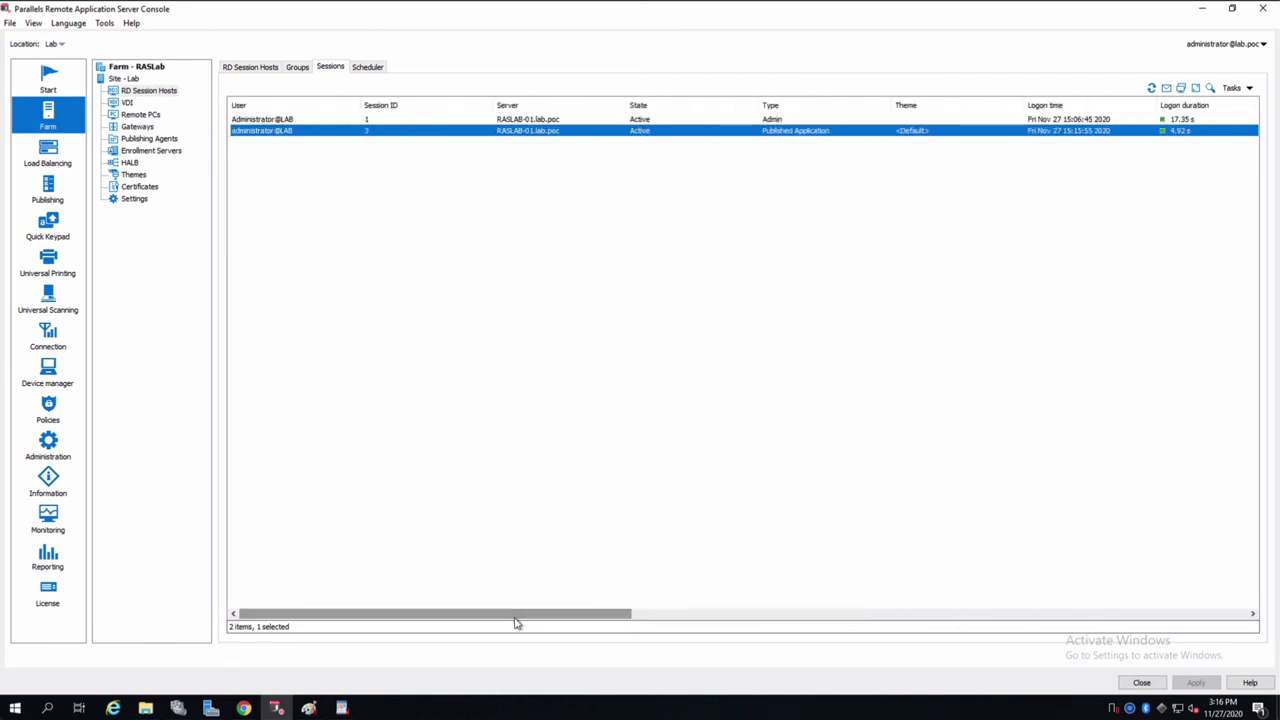
{"action": "right_click", "coordinate": [576, 138]}
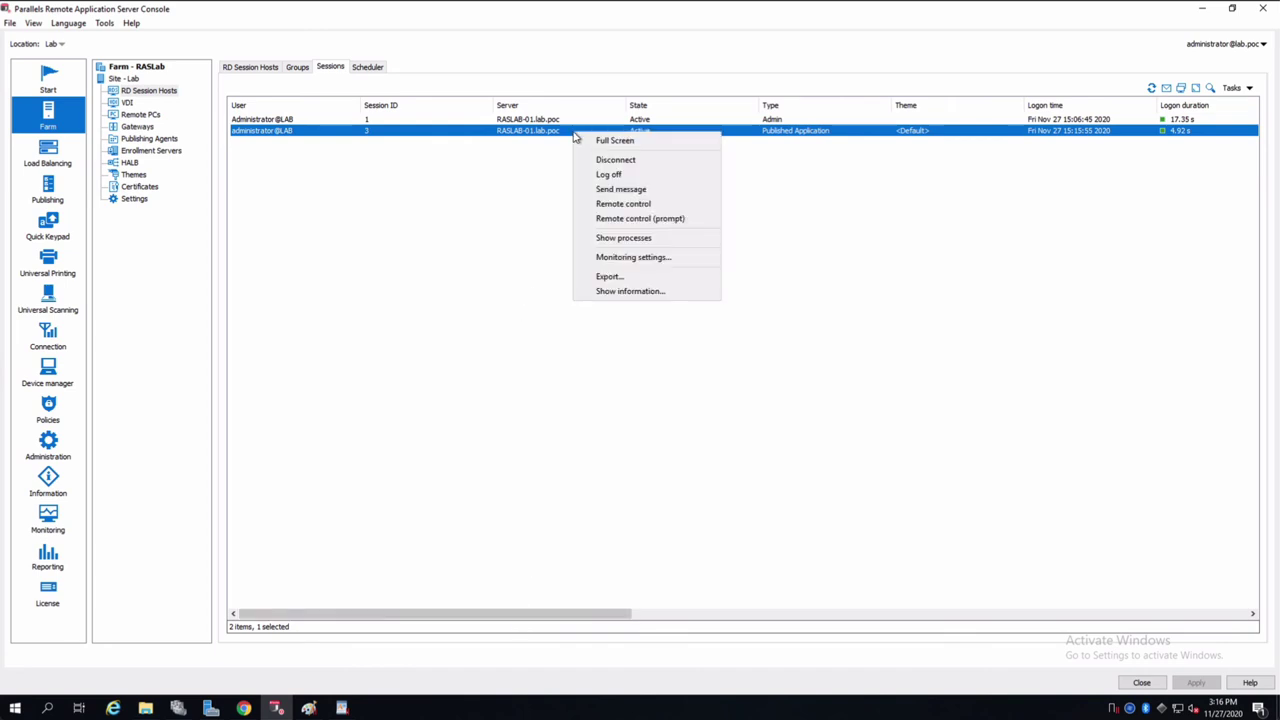
{"action": "left_click", "coordinate": [650, 145]}
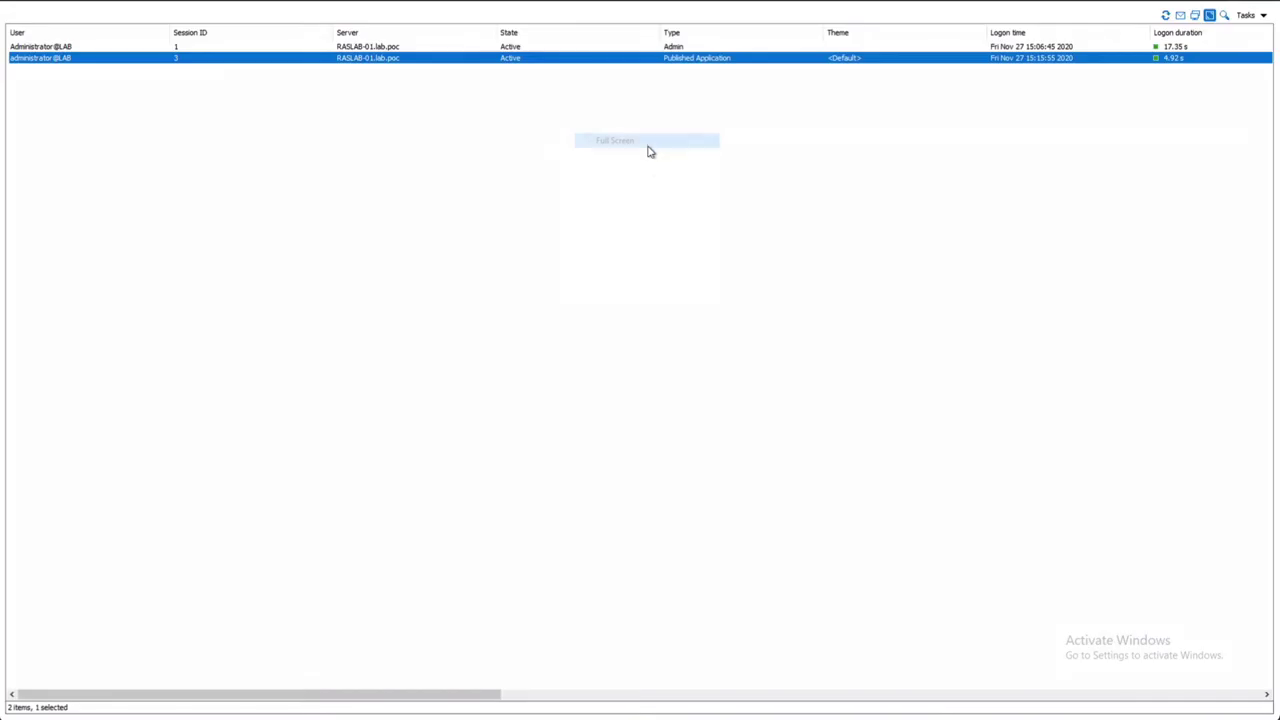
{"action": "right_click", "coordinate": [820, 64]}
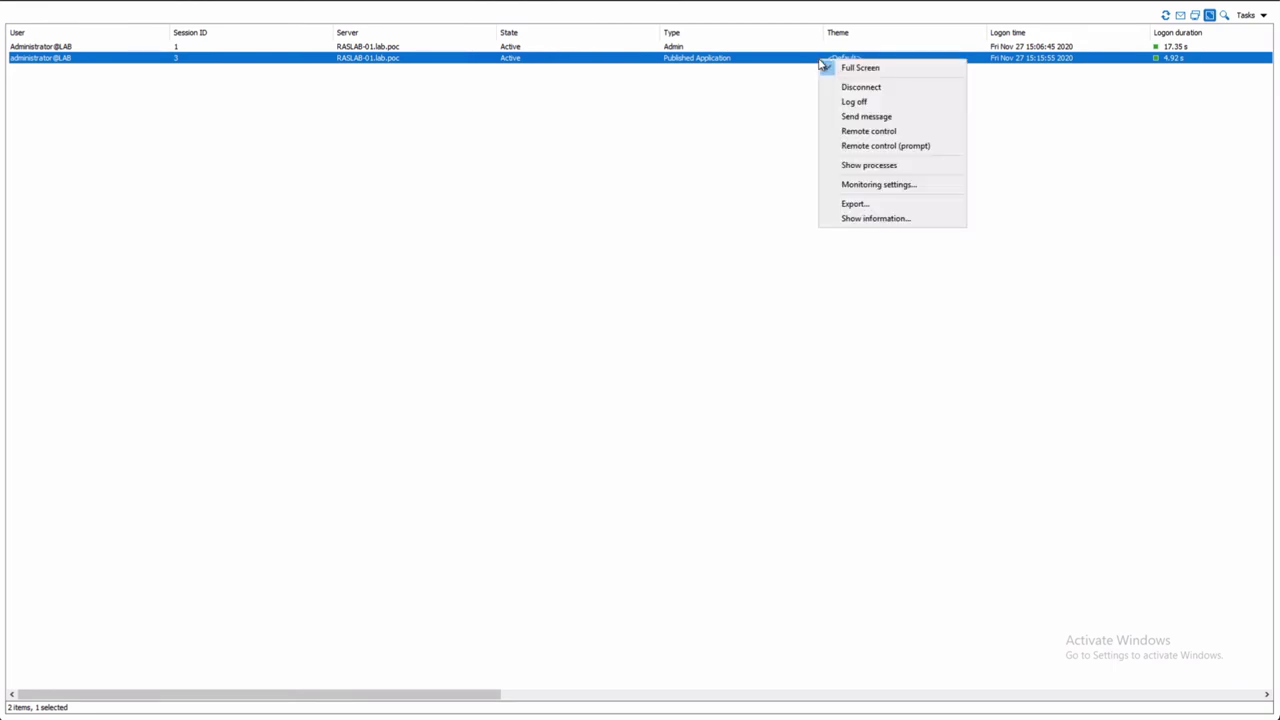
{"action": "left_click", "coordinate": [863, 218]}
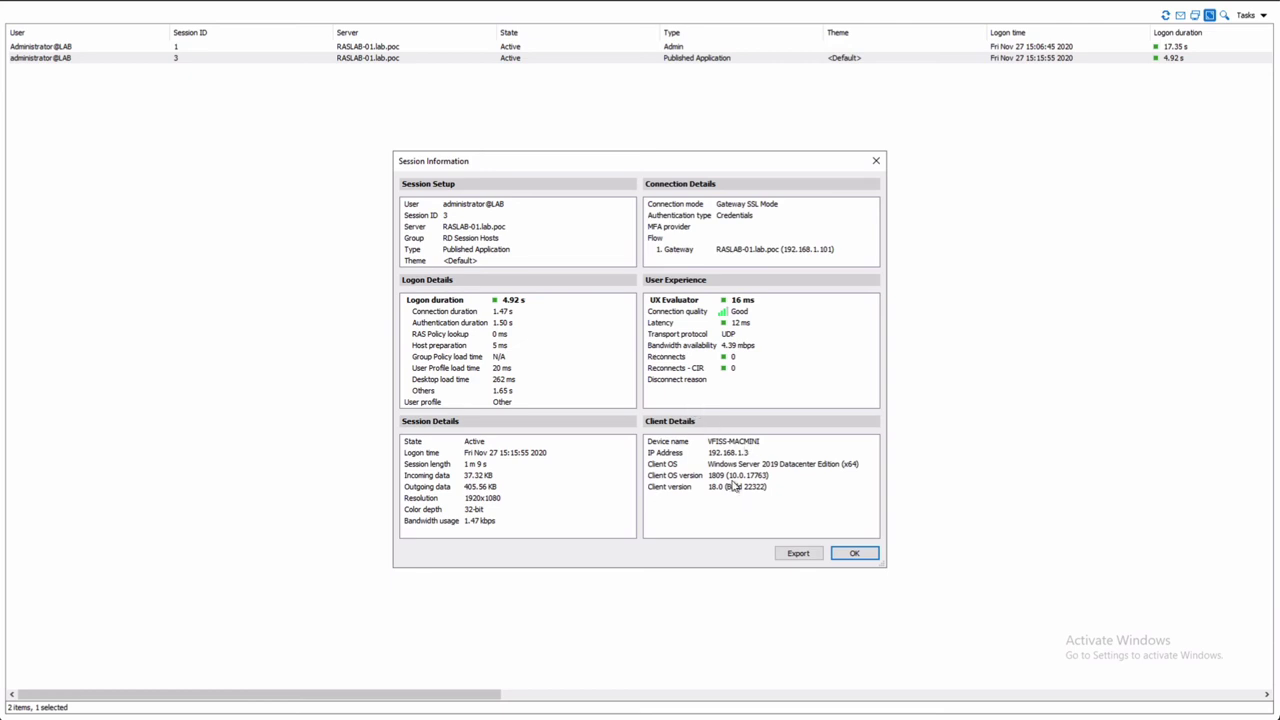
{"action": "left_click", "coordinate": [858, 553]}
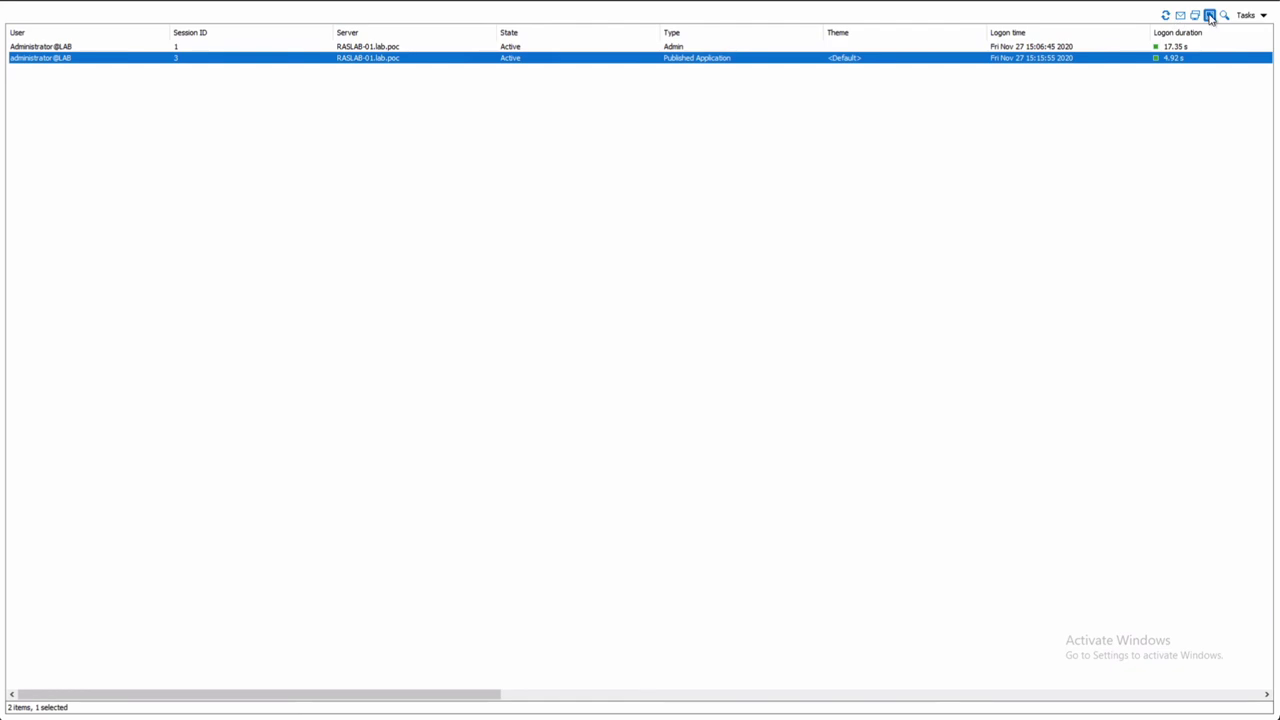
{"action": "right_click", "coordinate": [470, 58]}
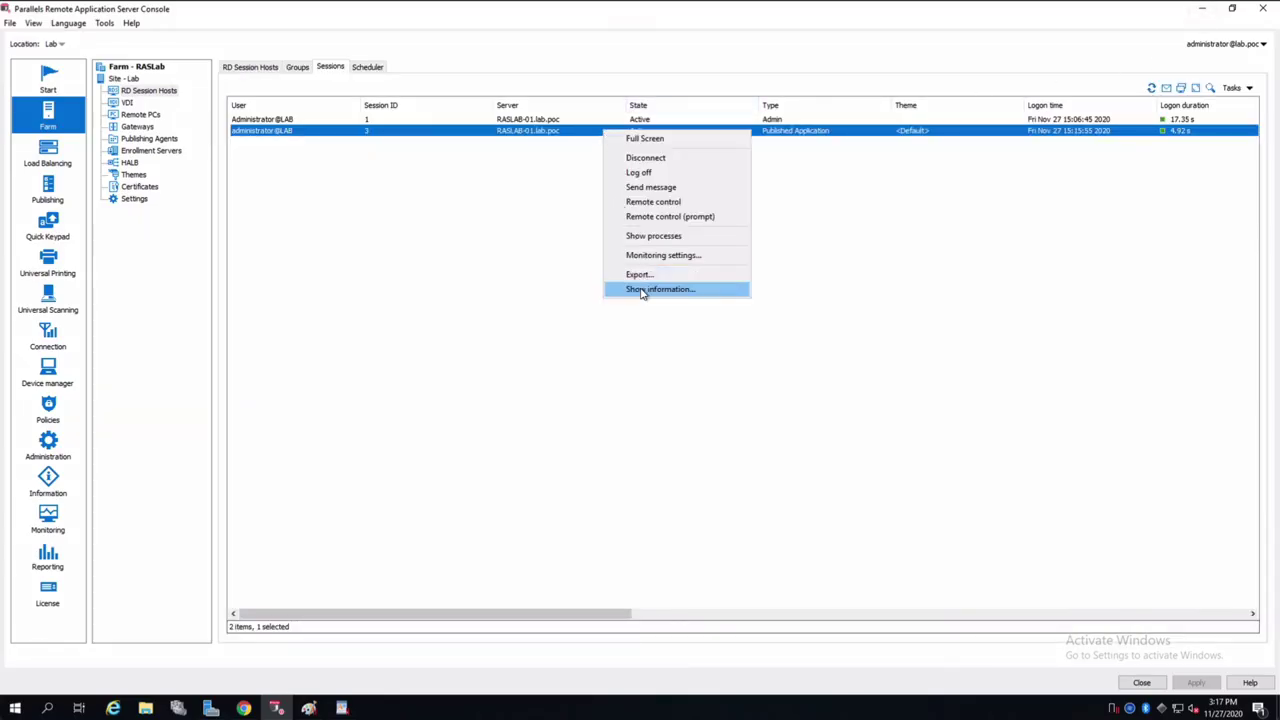
{"action": "left_click", "coordinate": [643, 289]}
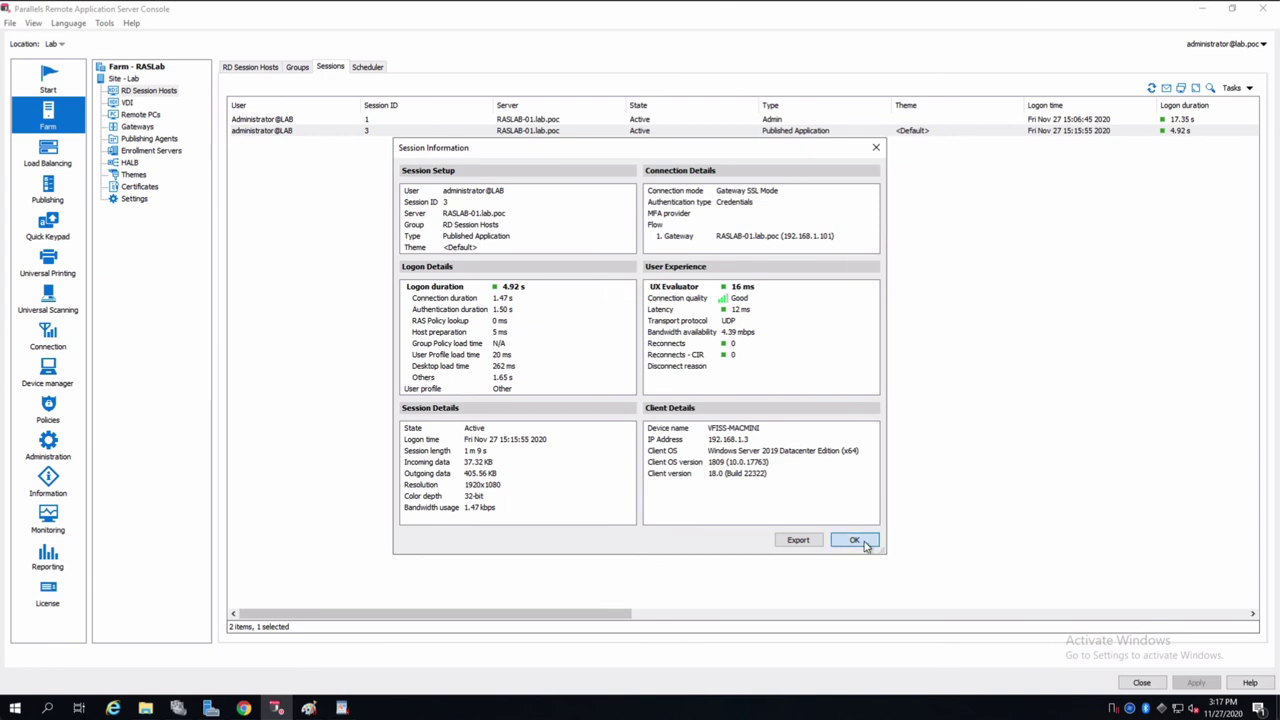
{"action": "left_click", "coordinate": [855, 539]}
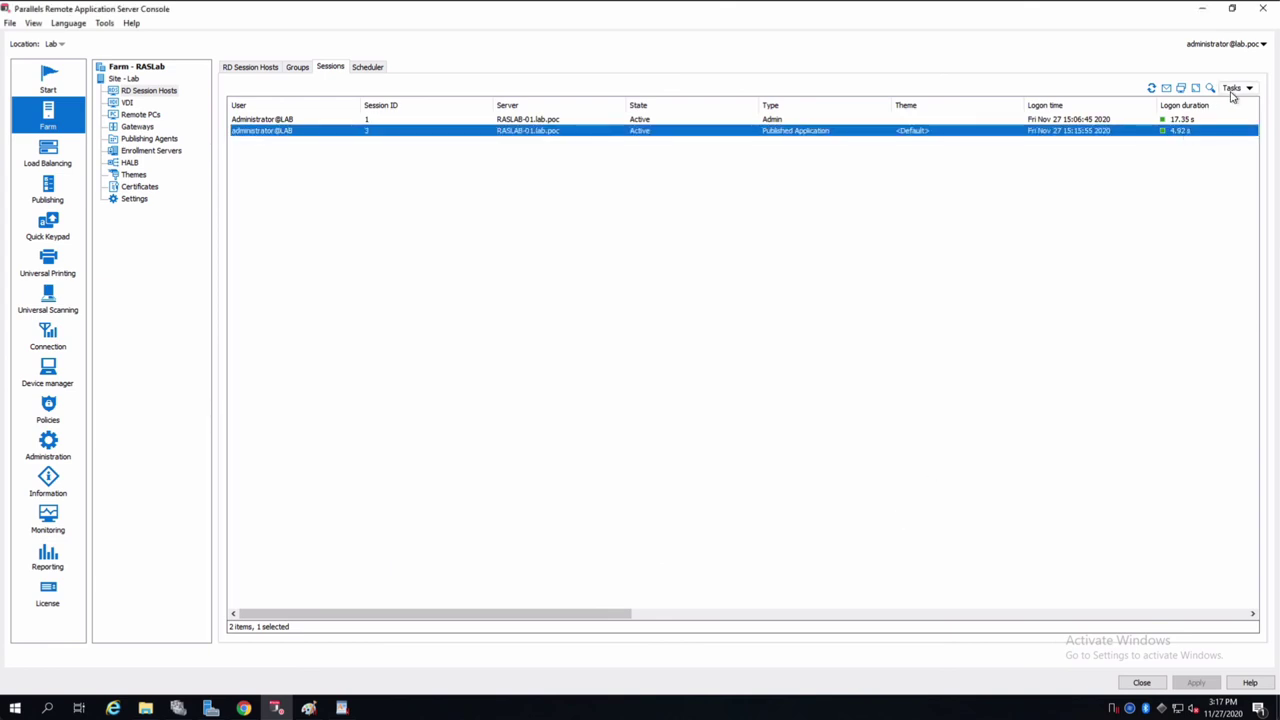
Review the metric thresholds in Tasks > Monitoring settings
{"action": "left_click", "coordinate": [1233, 90]}
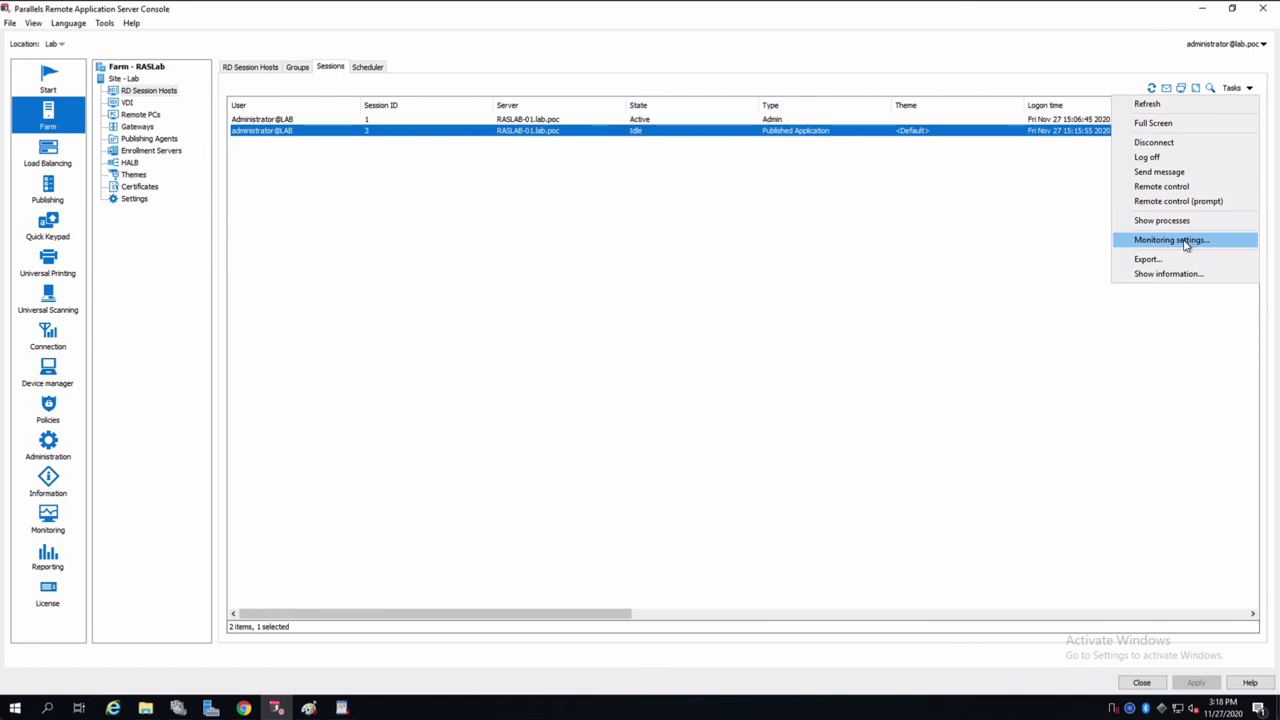
{"action": "left_click", "coordinate": [1195, 242]}
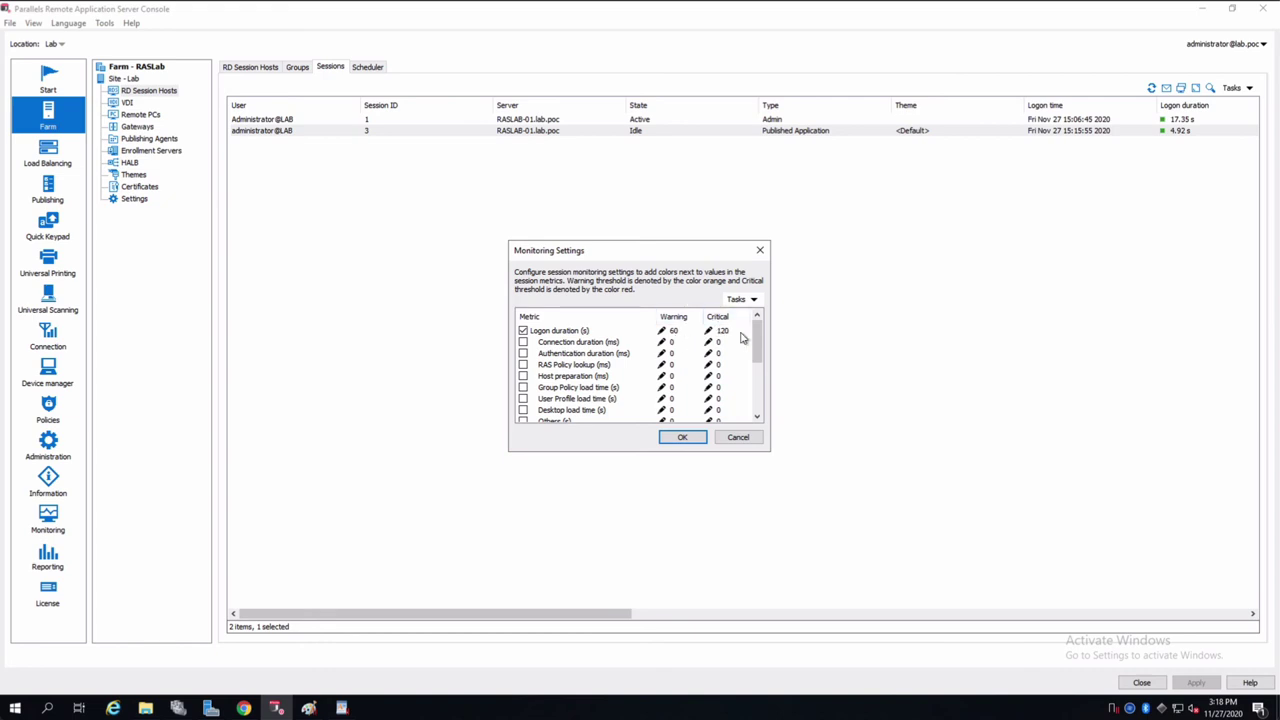
{"action": "left_click_drag", "start_coordinate": [757, 335], "coordinate": [754, 396]}
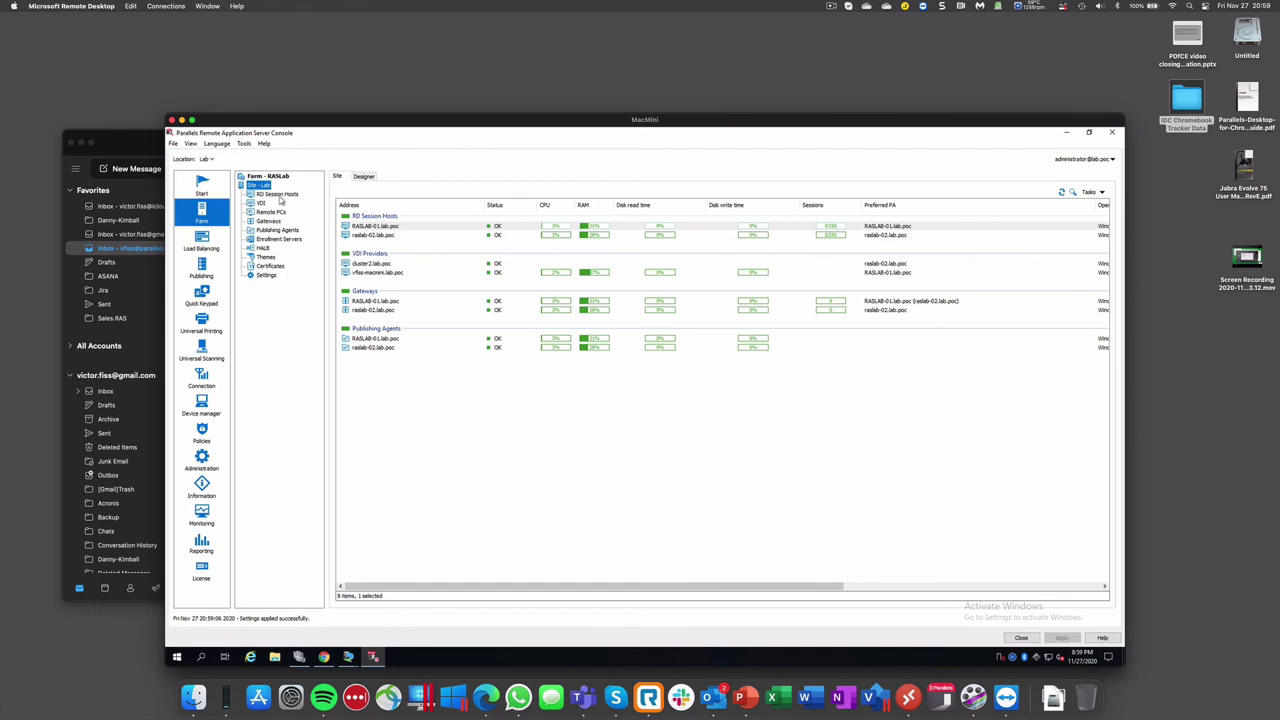
In Settings > Features, set FSLogix to Install online with version v1909, apply, and list RD Session Hosts
{"action": "left_click", "coordinate": [265, 274]}
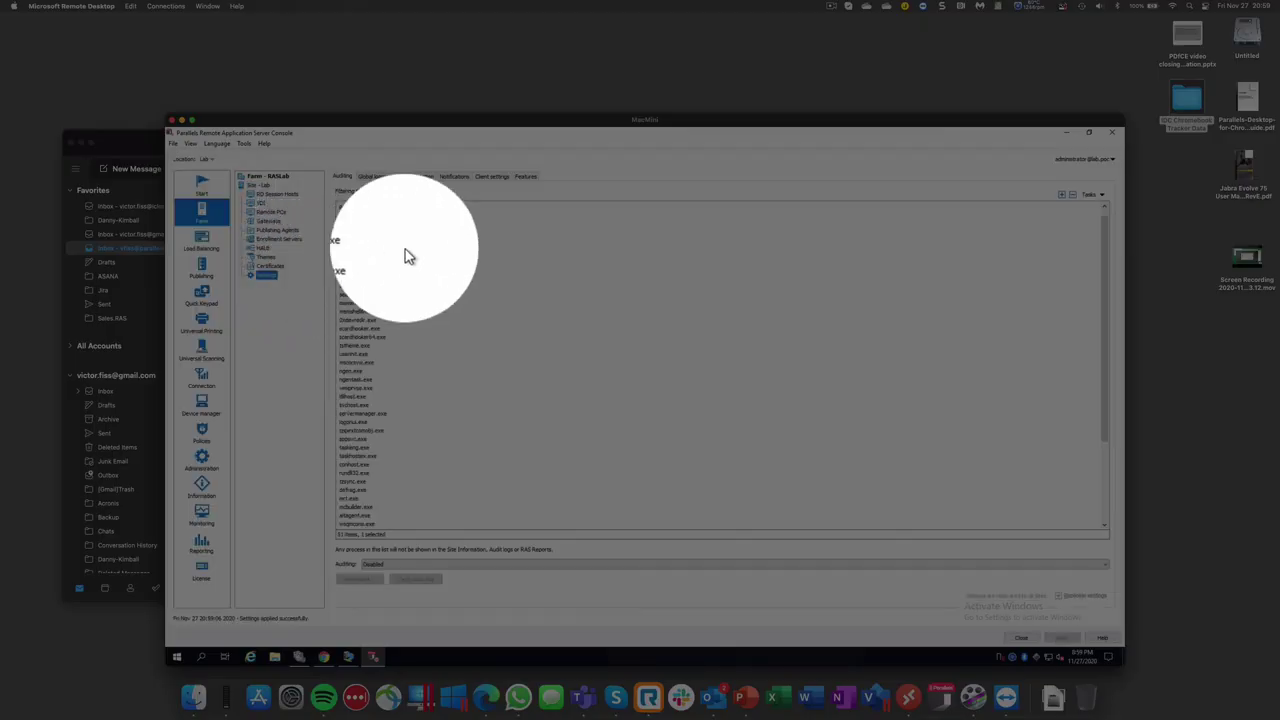
{"action": "left_click", "coordinate": [531, 178]}
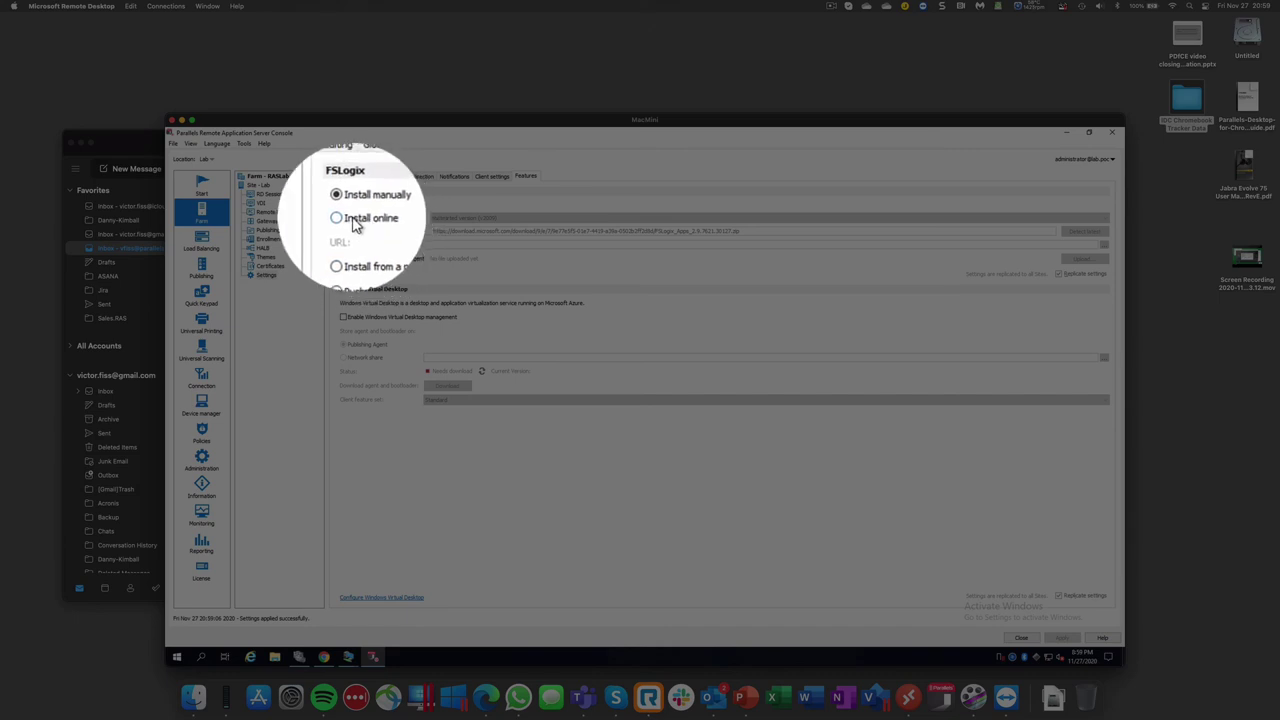
{"action": "left_click", "coordinate": [350, 224]}
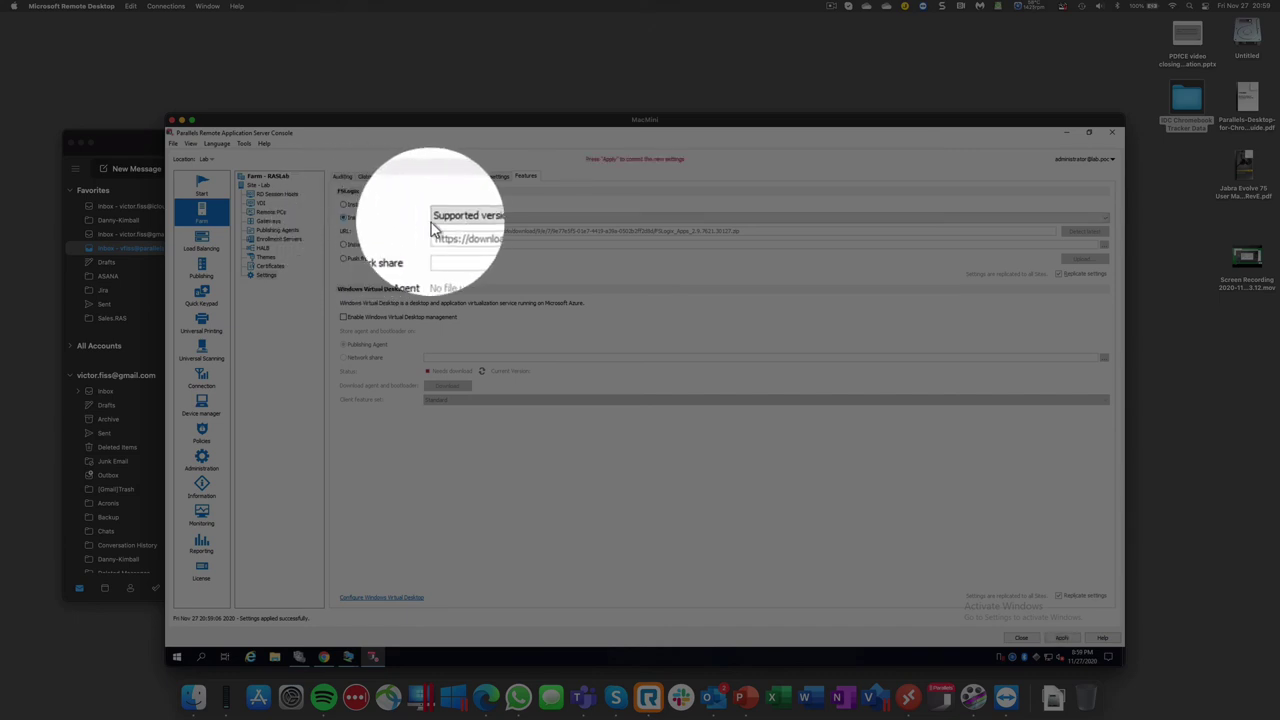
{"action": "left_click", "coordinate": [505, 227]}
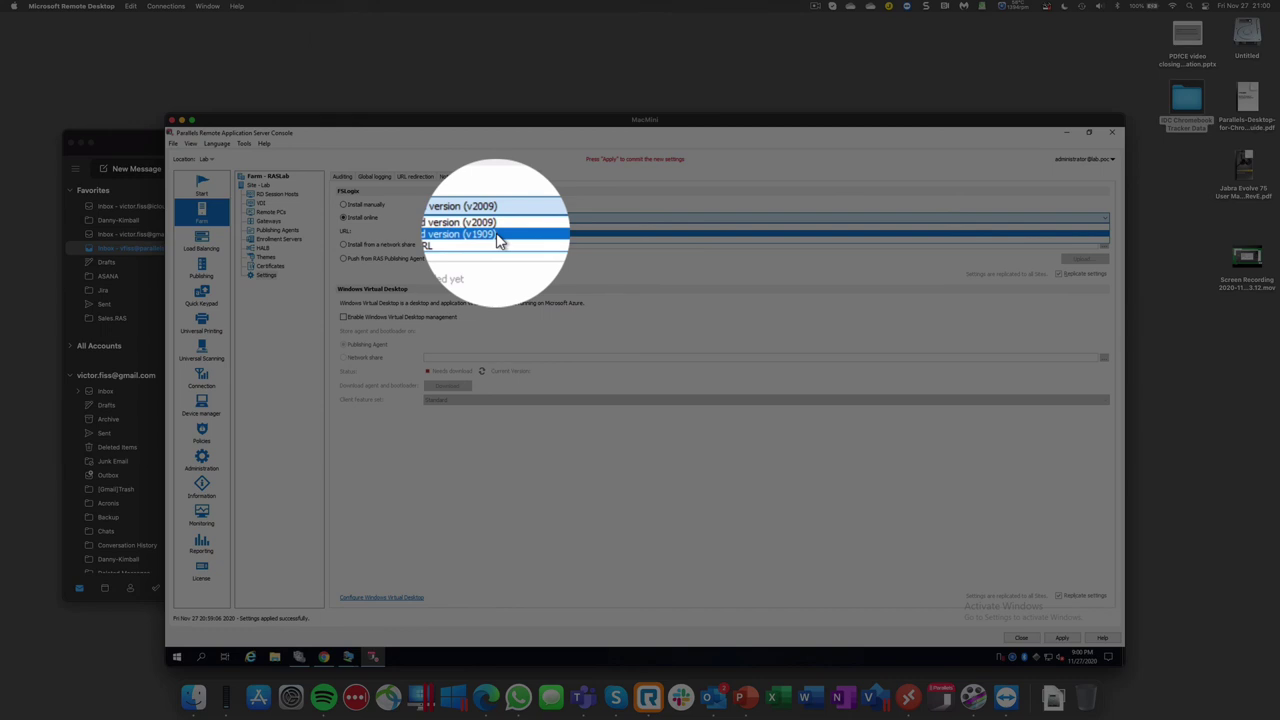
{"action": "left_click", "coordinate": [497, 236]}
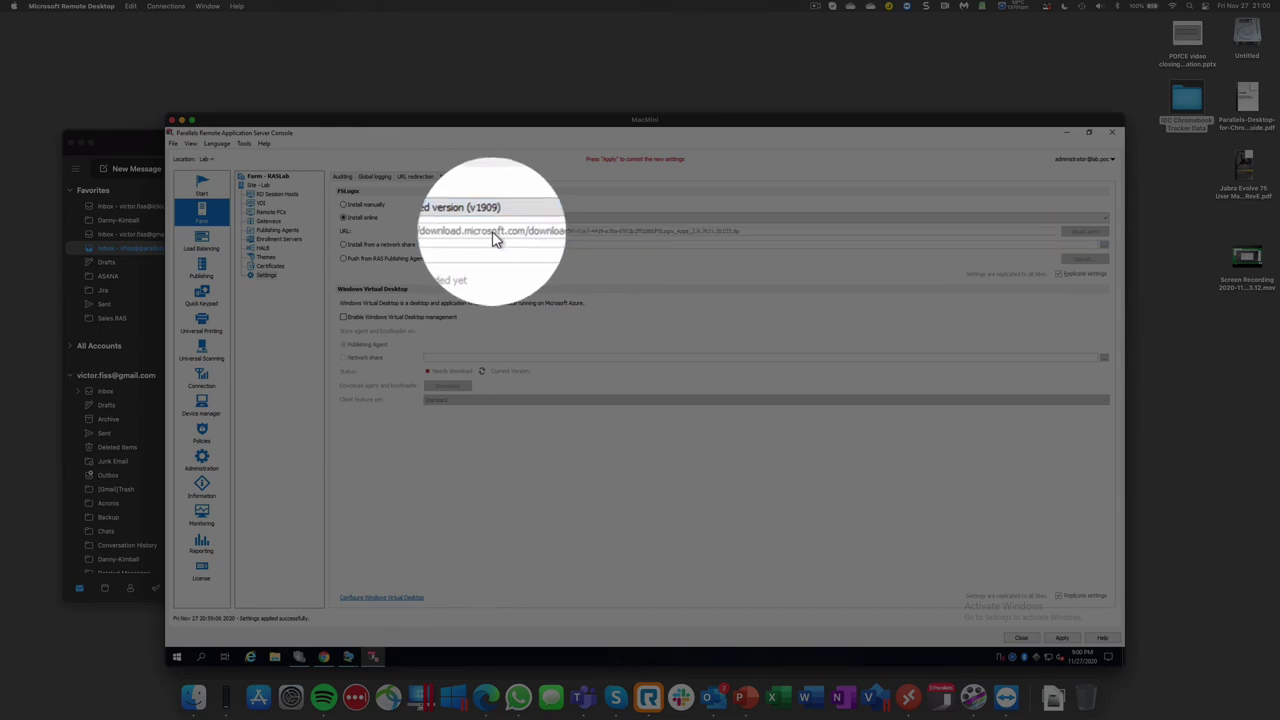
{"action": "left_click", "coordinate": [1060, 637]}
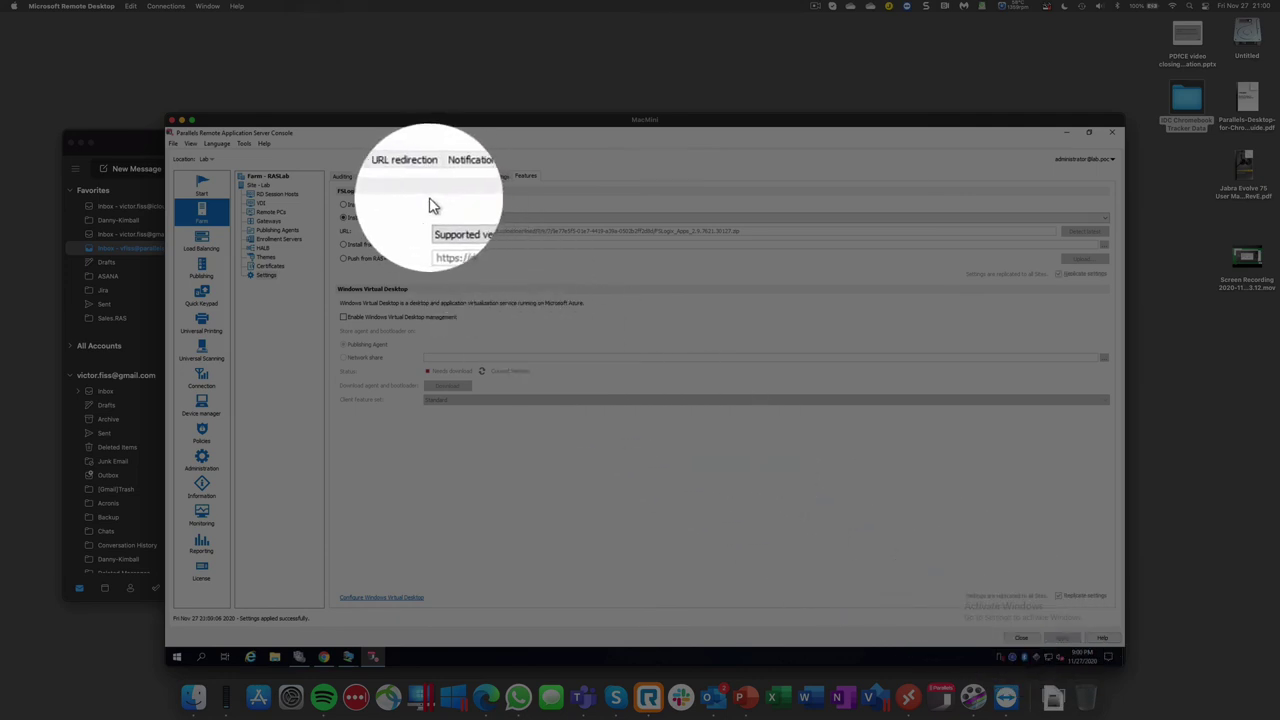
{"action": "left_click", "coordinate": [287, 200]}
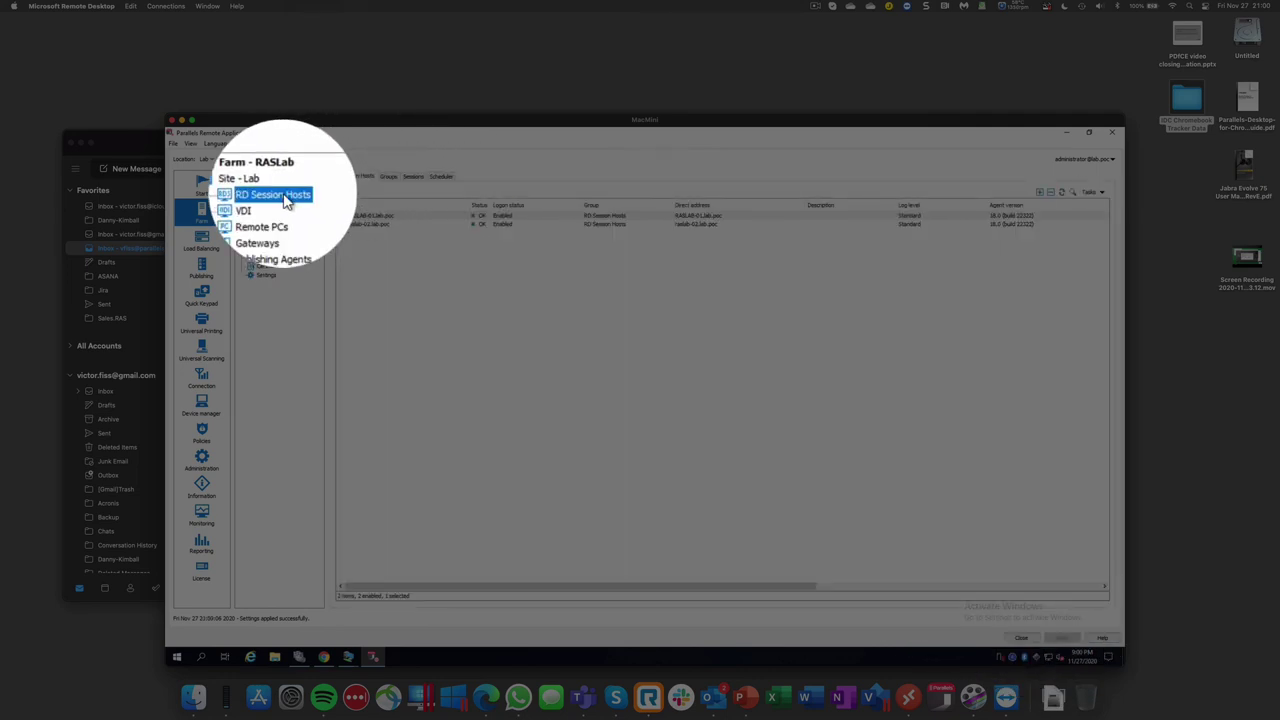
Uncheck Inherit default settings in Default Group's User profile, keeping SMB Location, VHDX and Dynamic
{"action": "left_click", "coordinate": [389, 180]}
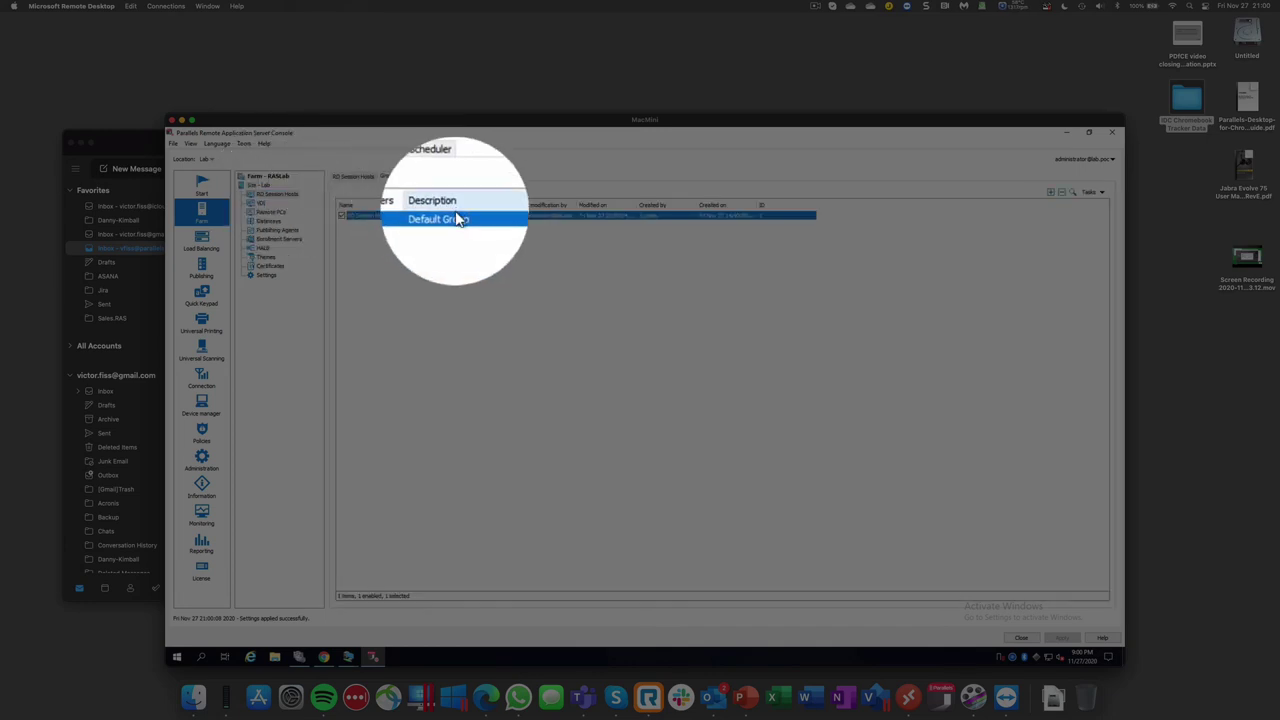
{"action": "double_click", "coordinate": [458, 226]}
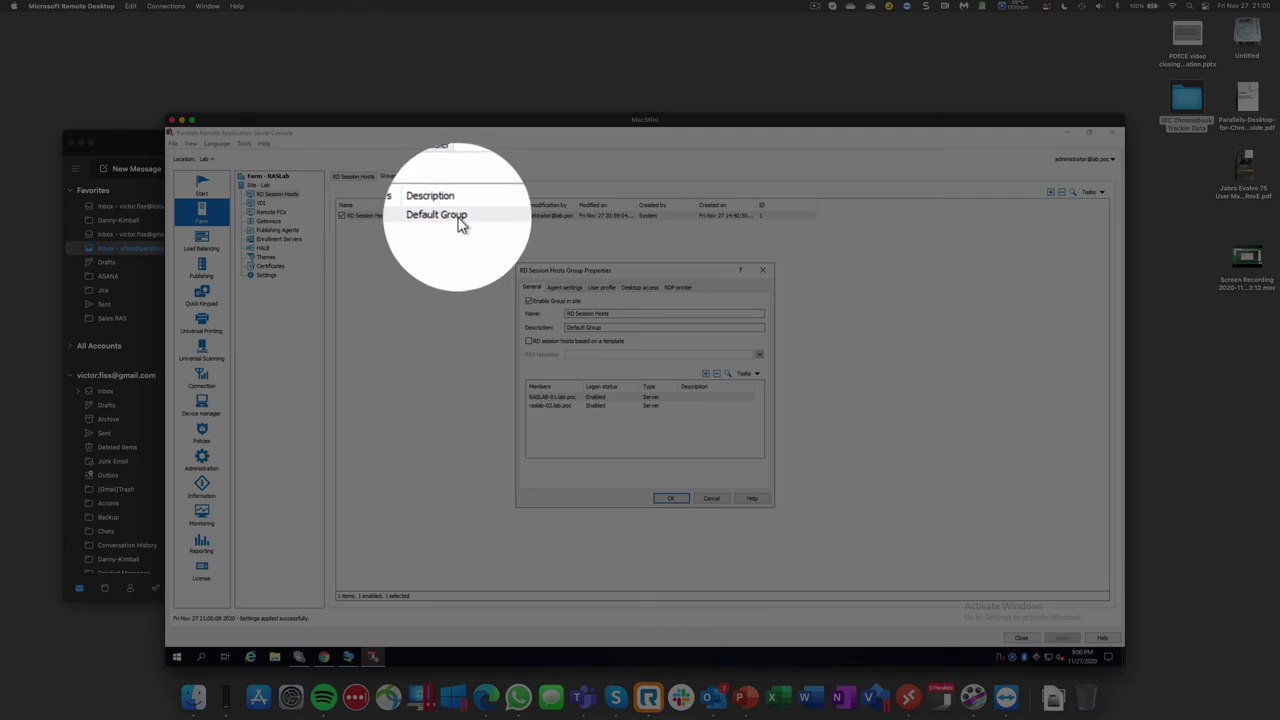
{"action": "left_click", "coordinate": [612, 294]}
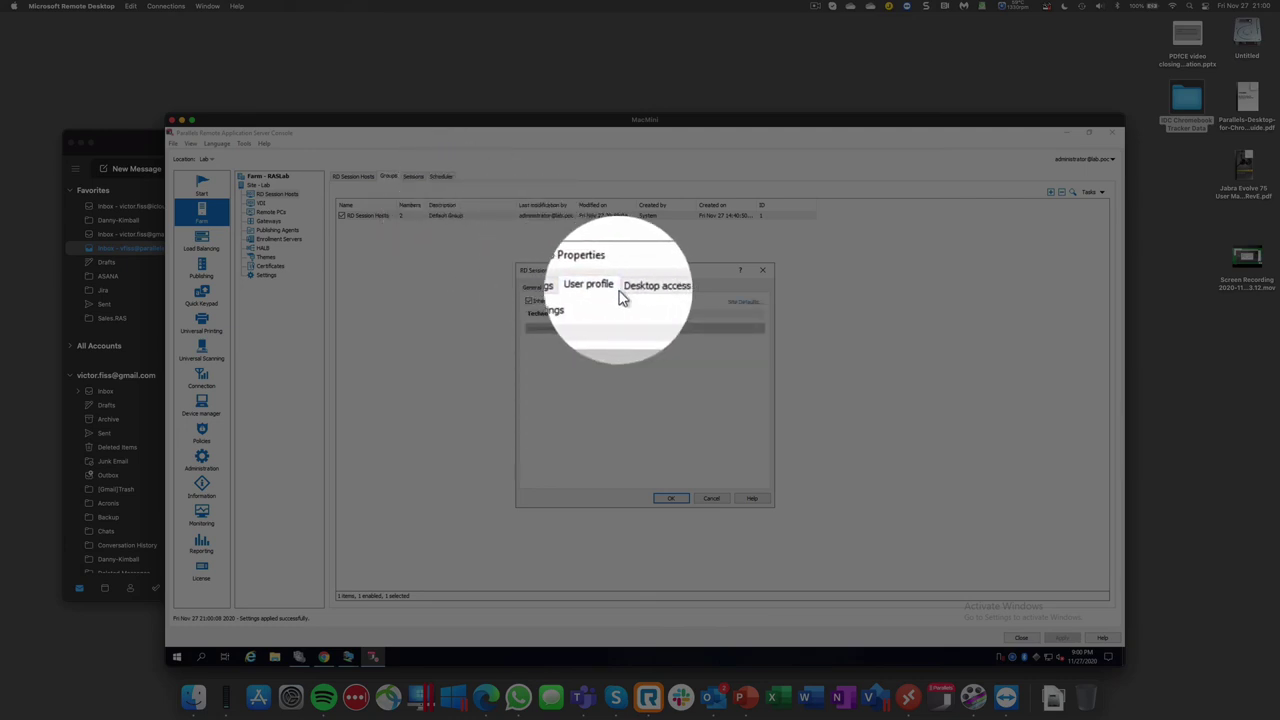
{"action": "left_click", "coordinate": [529, 301]}
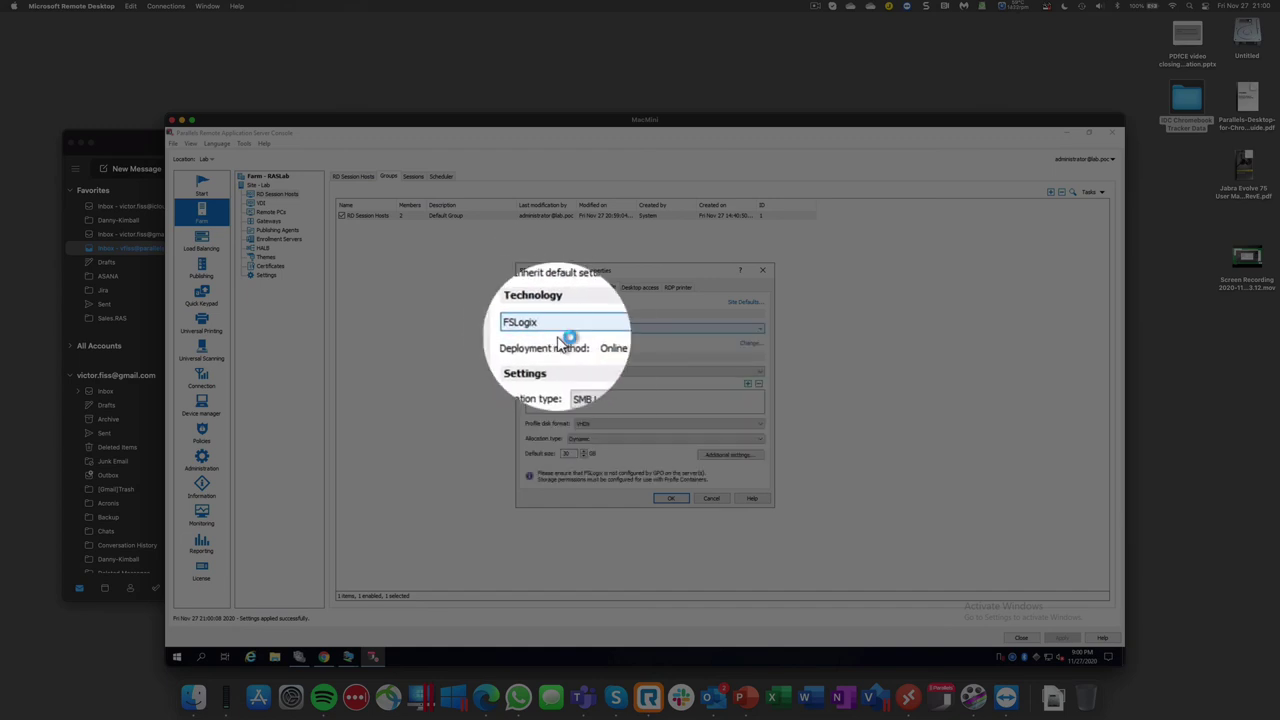
{"action": "left_click", "coordinate": [601, 378]}
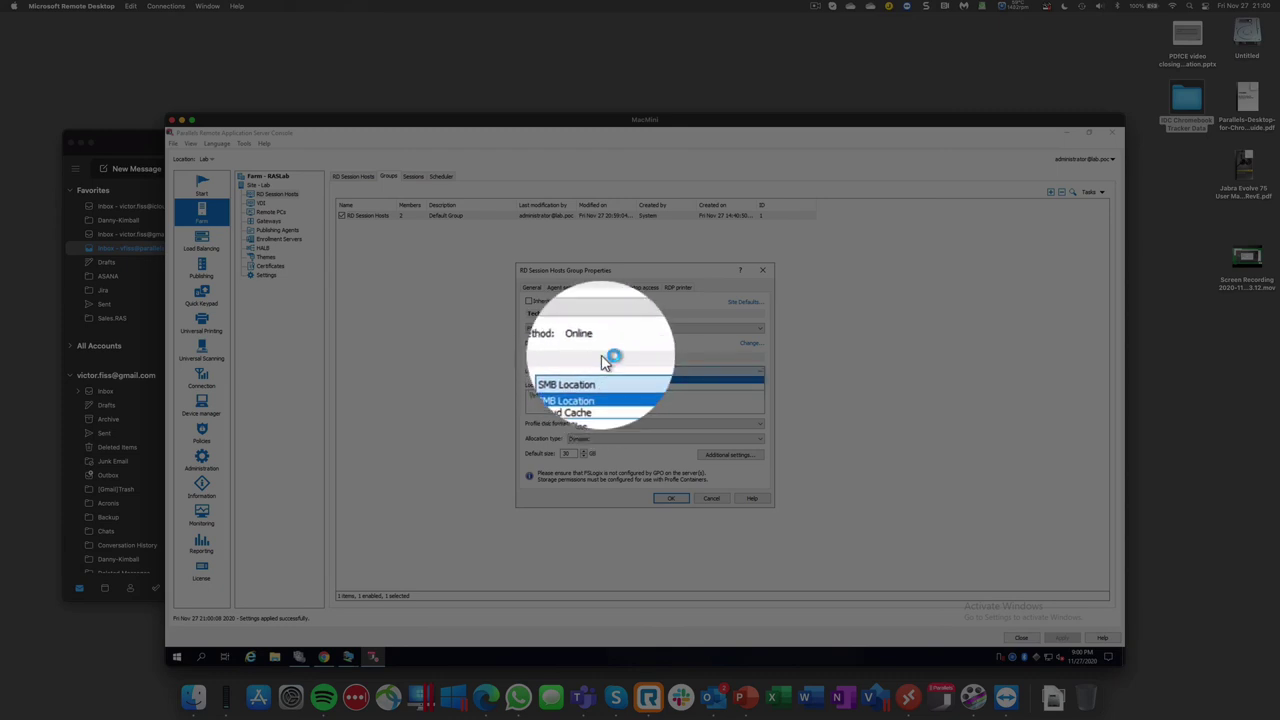
{"action": "left_click", "coordinate": [606, 360]}
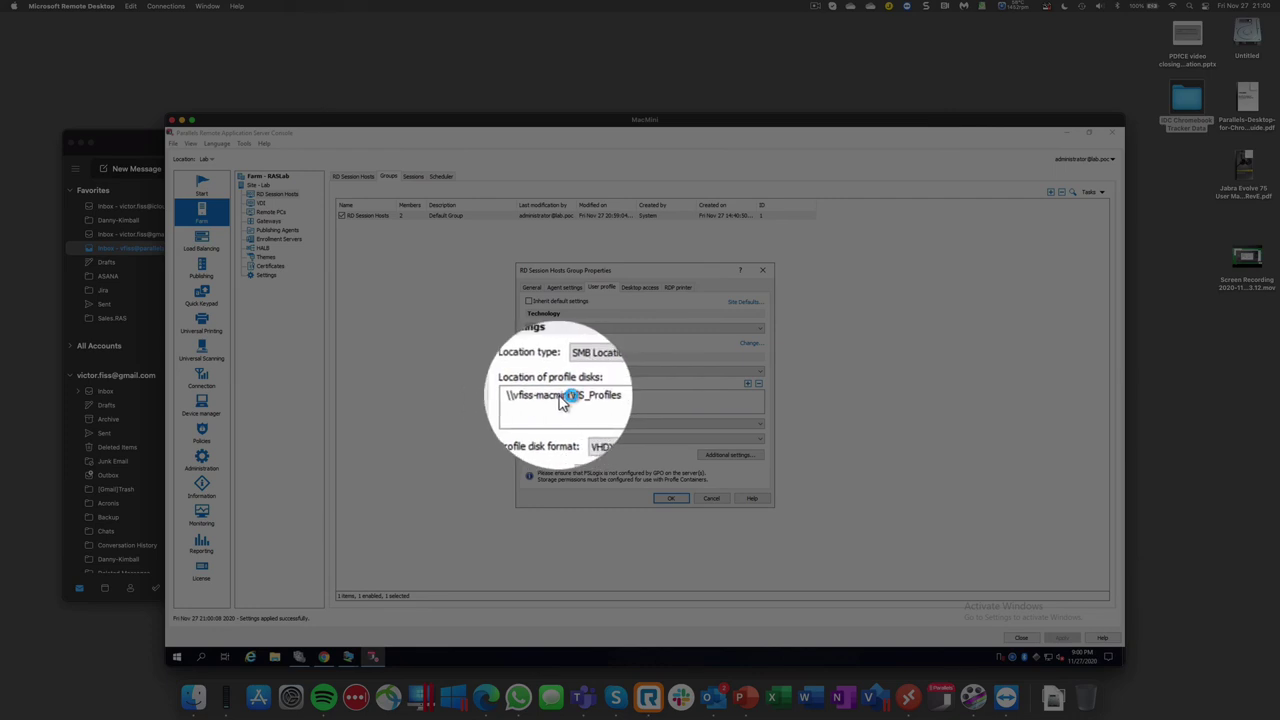
{"action": "left_click", "coordinate": [590, 424]}
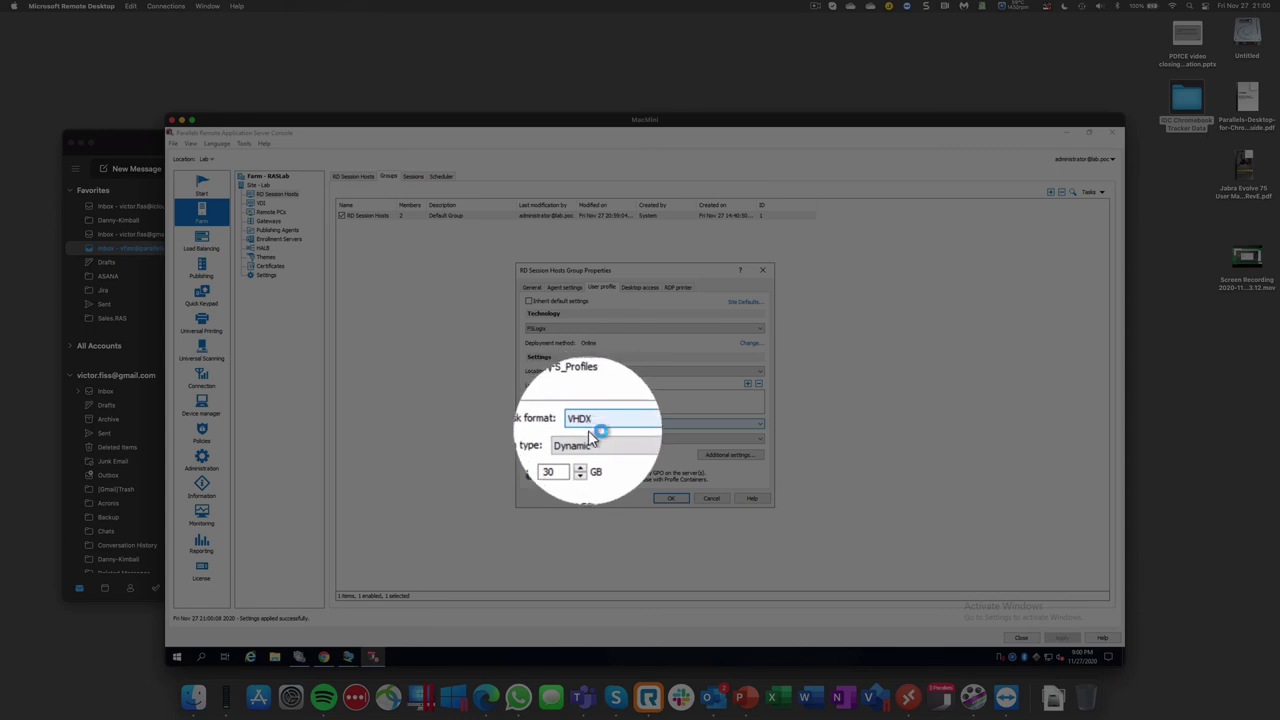
{"action": "left_click", "coordinate": [595, 442]}
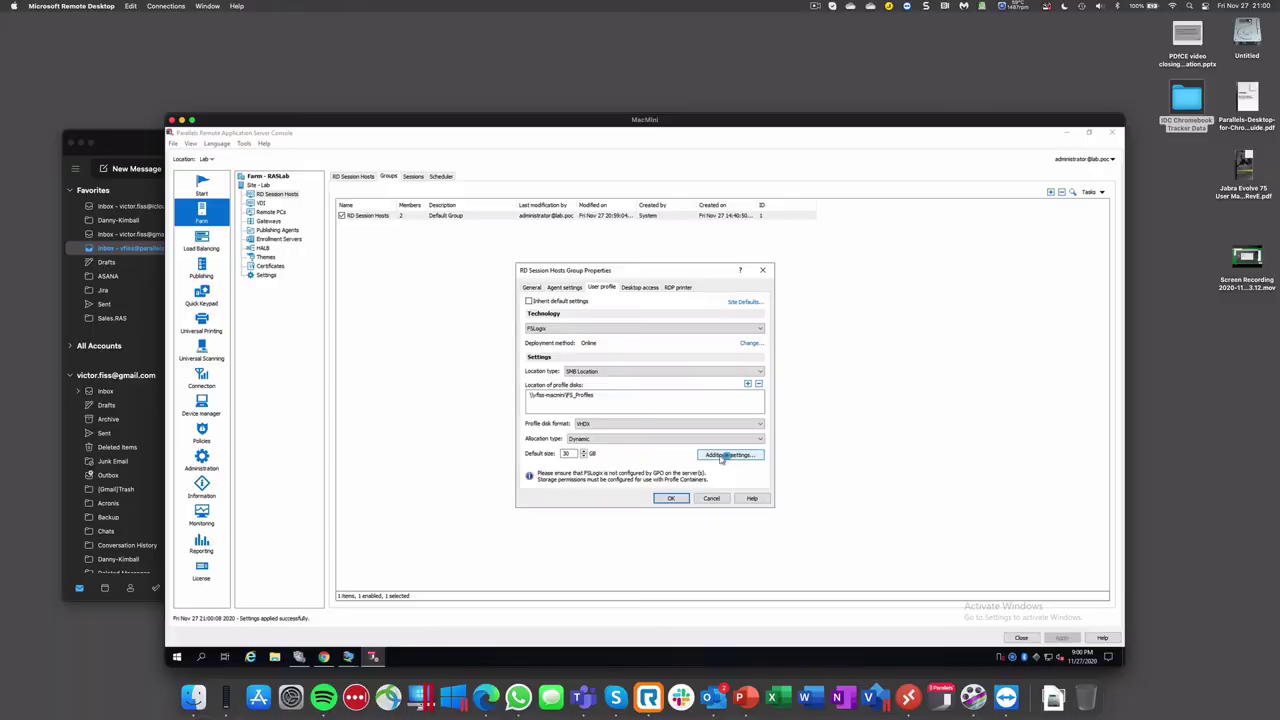
Browse the FSLogix Additional settings Folders and Advanced tabs, then OK both dialogs
{"action": "left_click", "coordinate": [729, 455]}
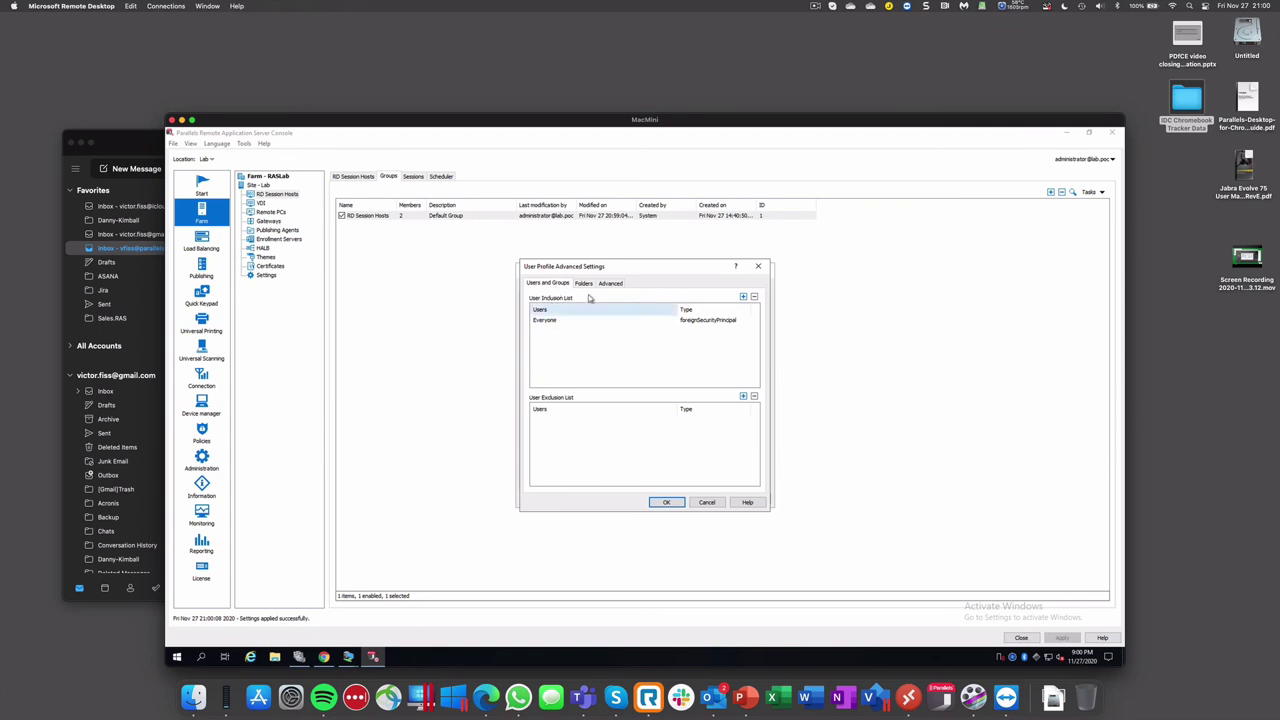
{"action": "left_click", "coordinate": [585, 284]}
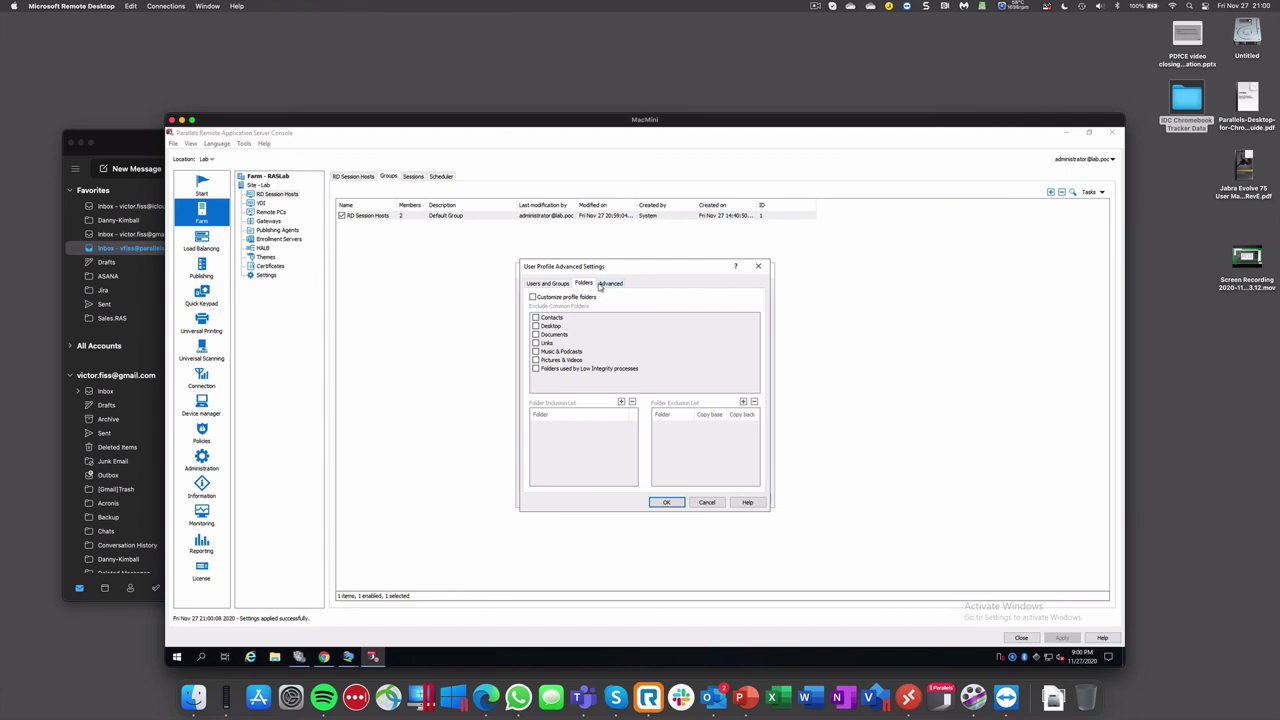
{"action": "left_click", "coordinate": [611, 285]}
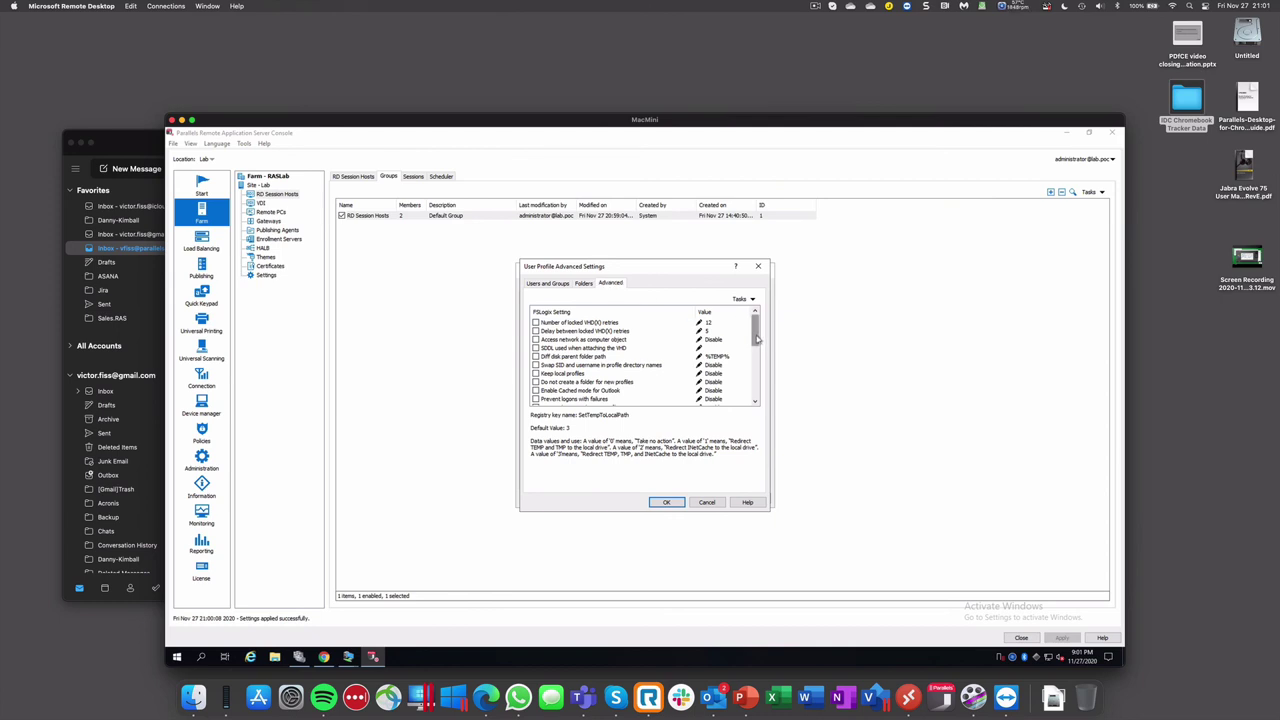
{"action": "left_click_drag", "start_coordinate": [757, 336], "coordinate": [757, 384]}
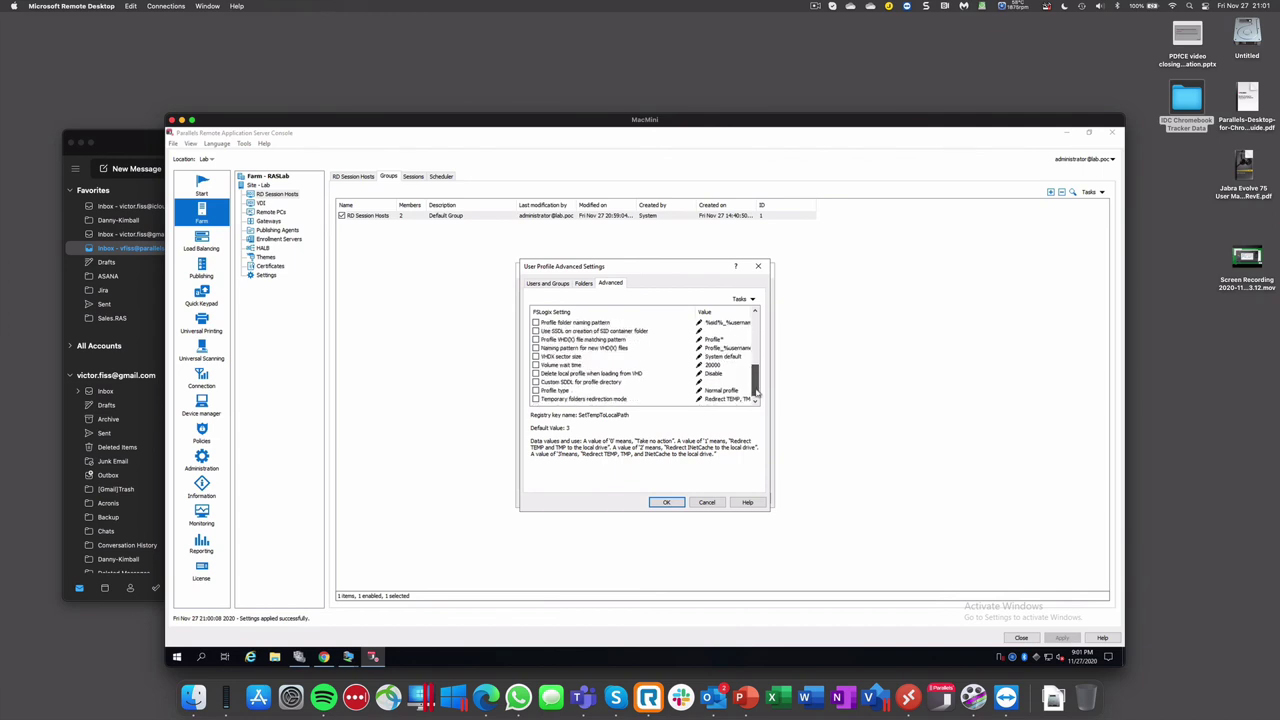
{"action": "left_click", "coordinate": [670, 502]}
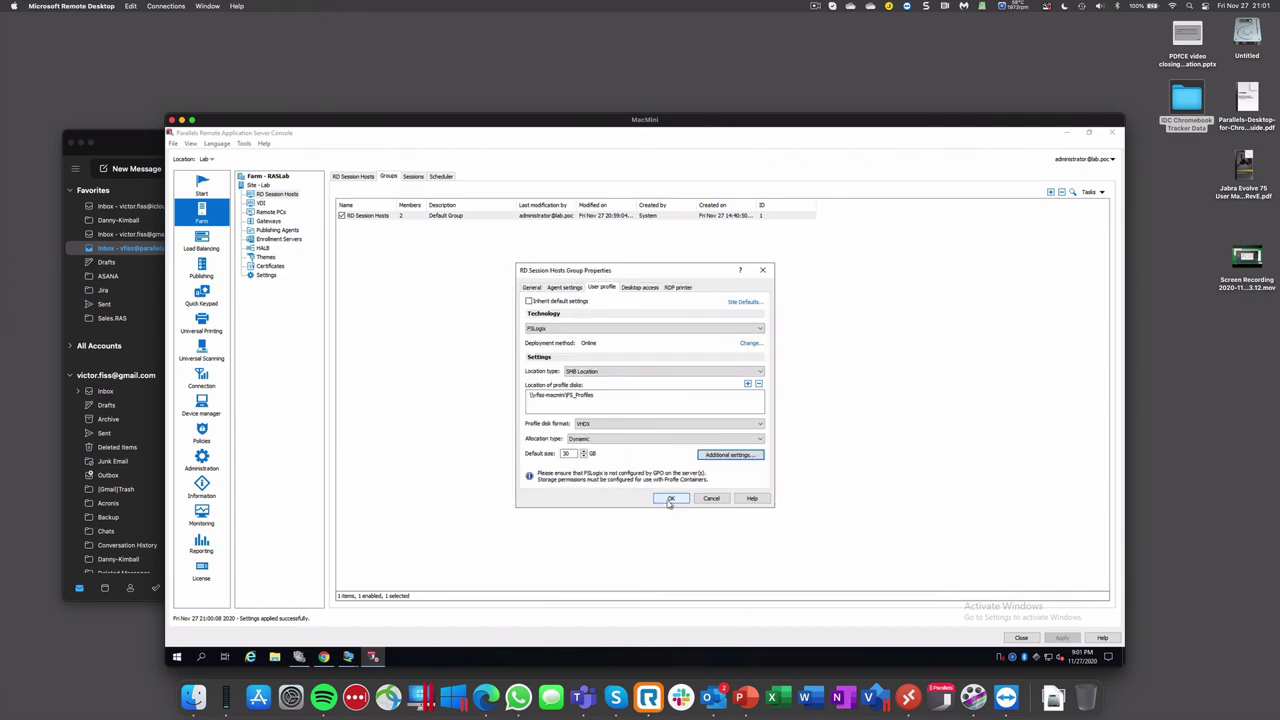
{"action": "left_click", "coordinate": [670, 499]}
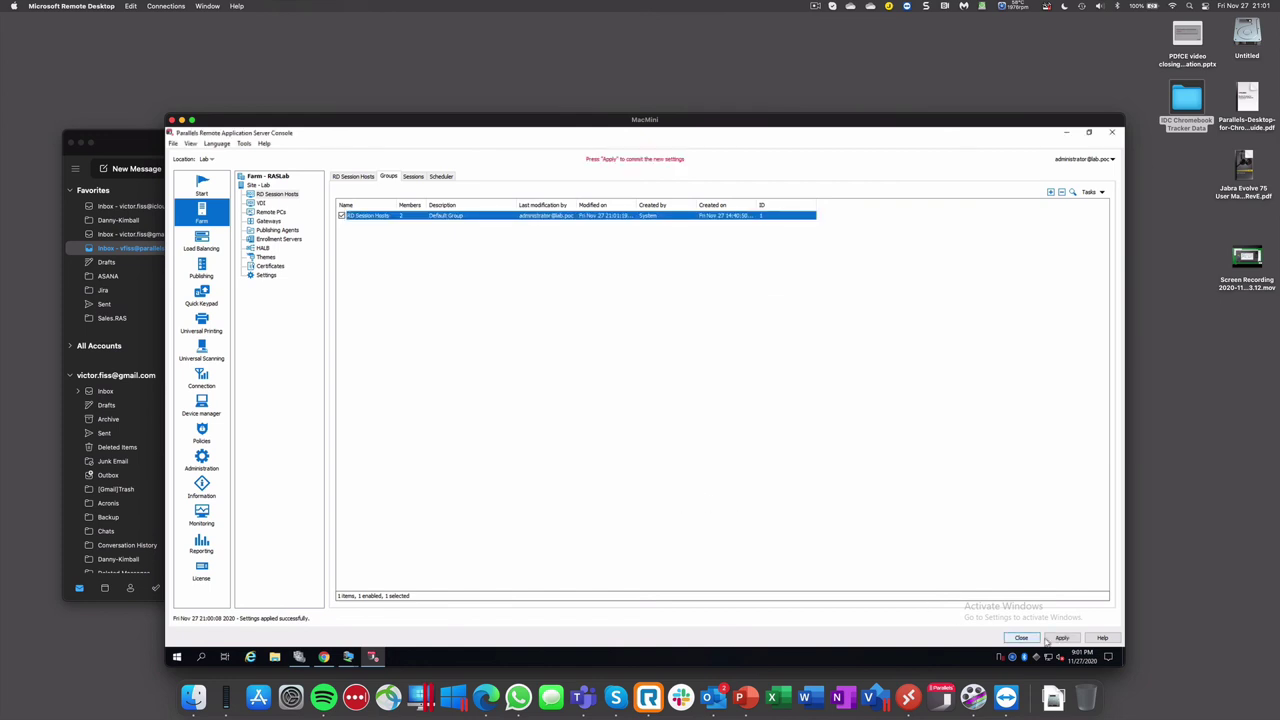
Apply the pending settings and check raslab-02.lab.poc's User profile tab, closing without changes
{"action": "left_click", "coordinate": [1062, 638]}
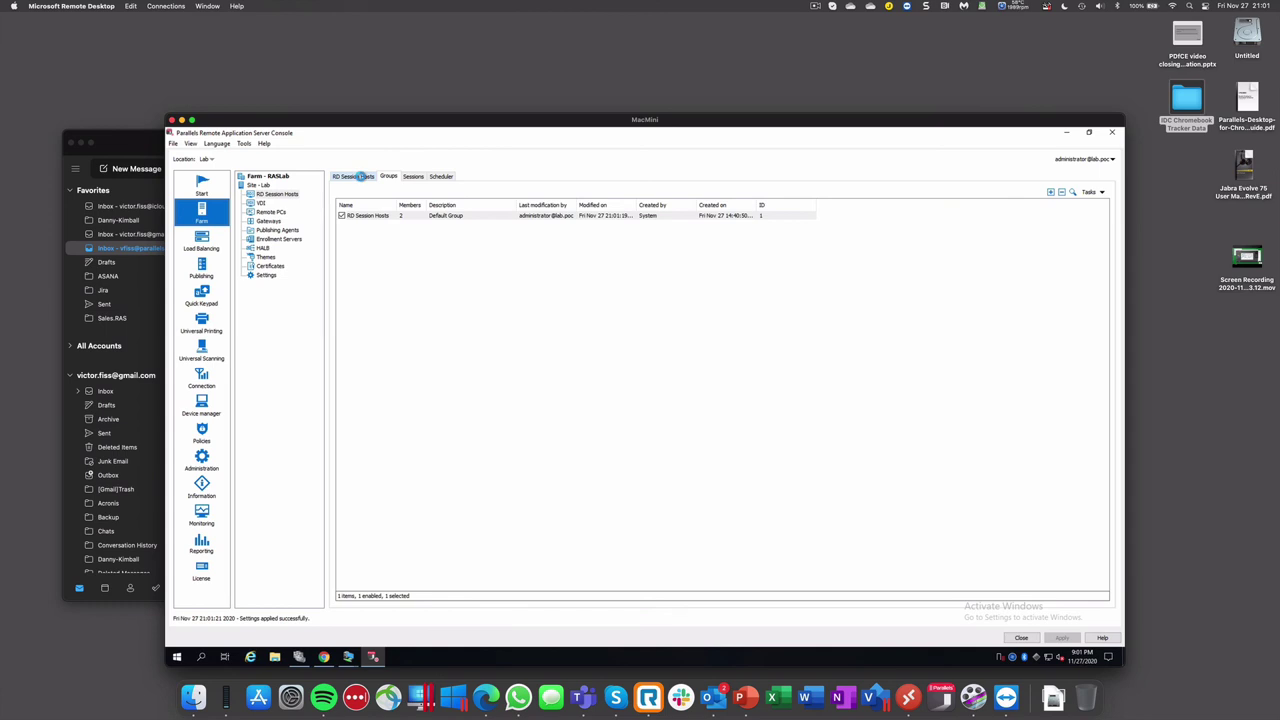
{"action": "left_click", "coordinate": [360, 176]}
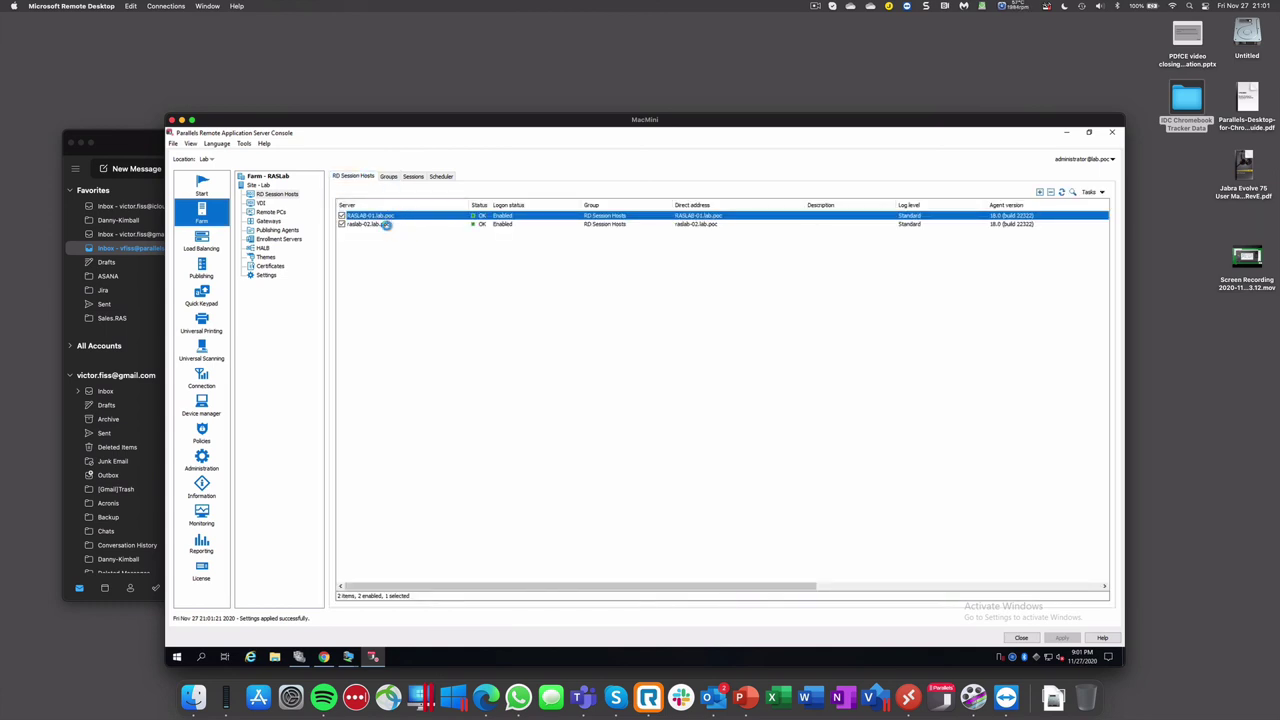
{"action": "double_click", "coordinate": [385, 224]}
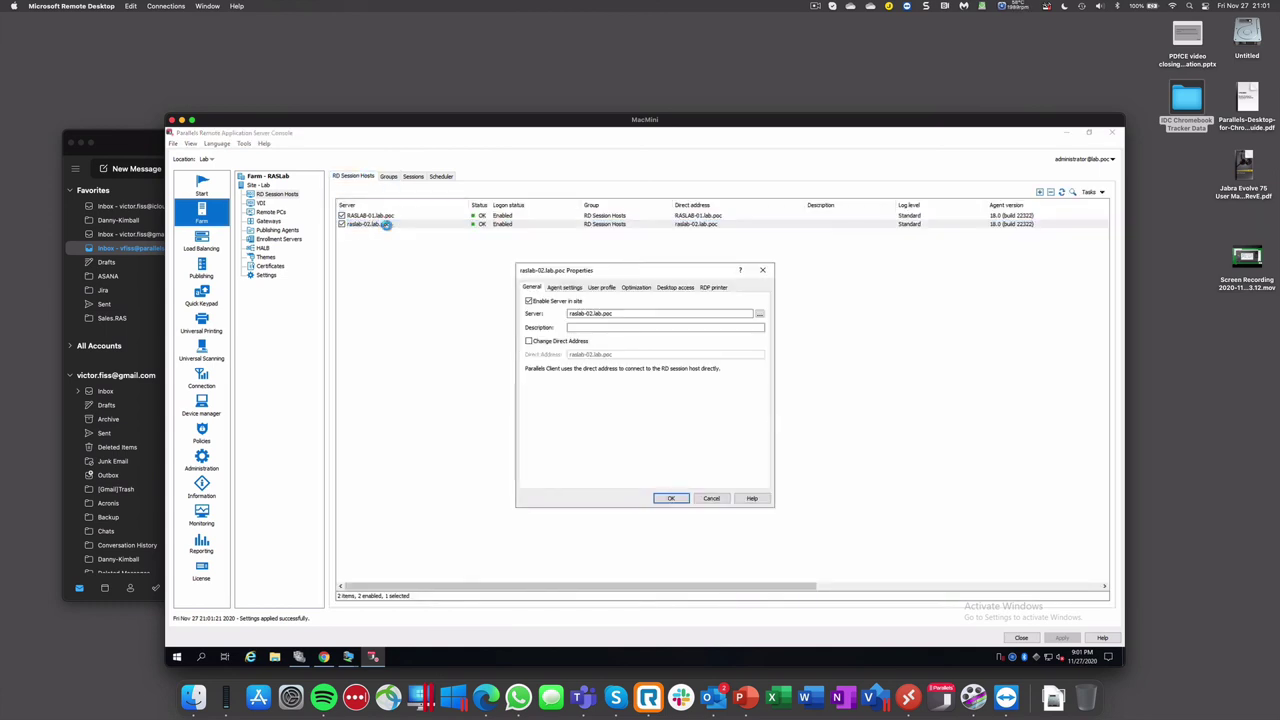
{"action": "left_click", "coordinate": [605, 287]}
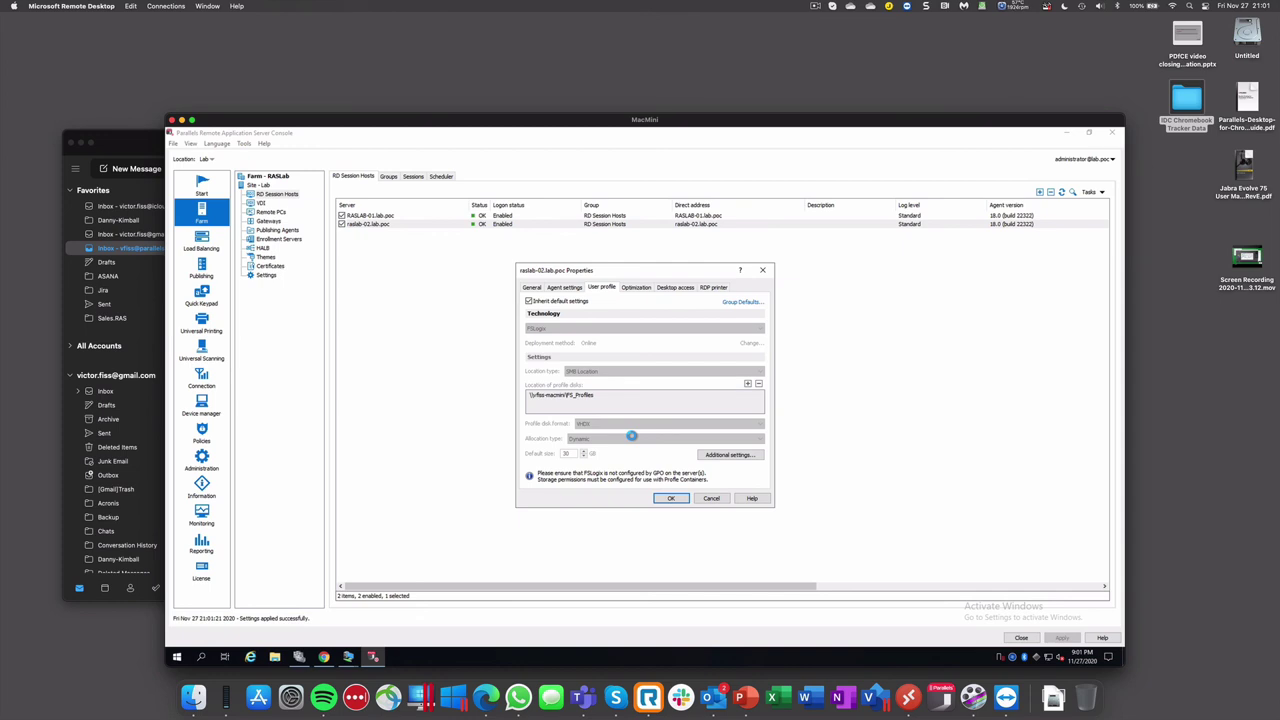
{"action": "left_click", "coordinate": [705, 497]}
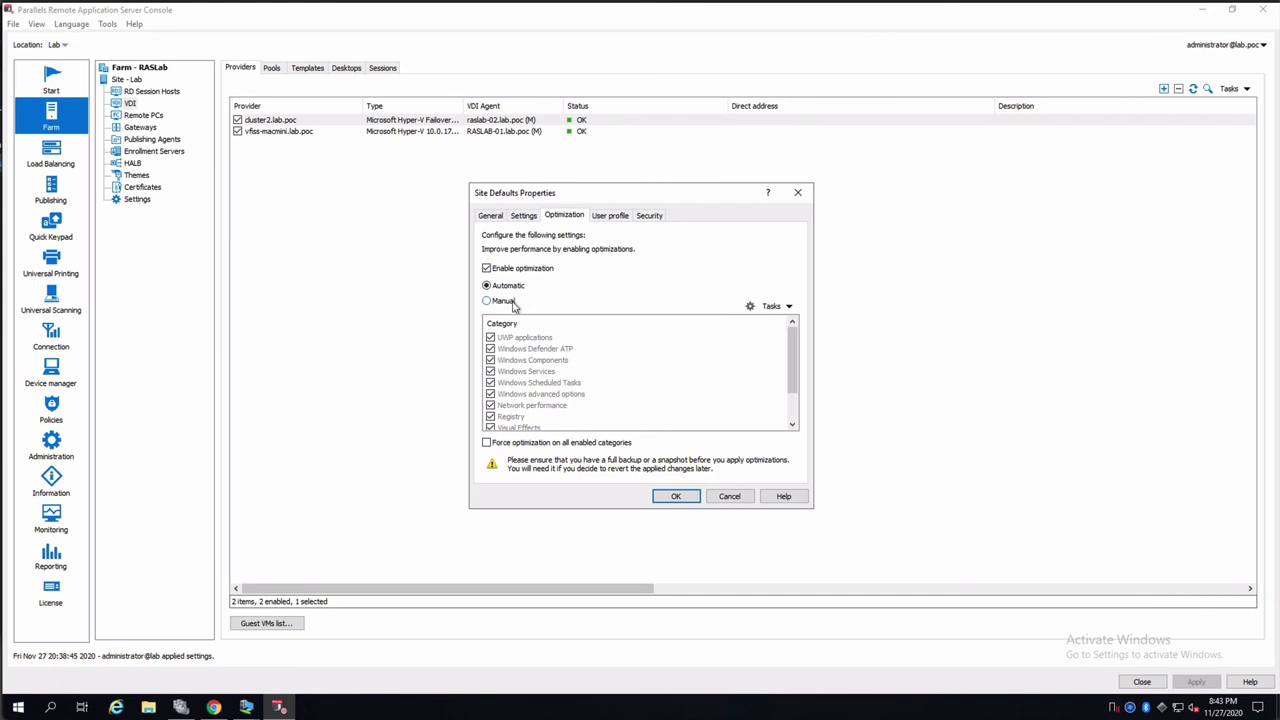
Switch to Manual, scroll through the optimization categories, then cancel the VDI site defaults dialog
{"action": "left_click", "coordinate": [512, 303]}
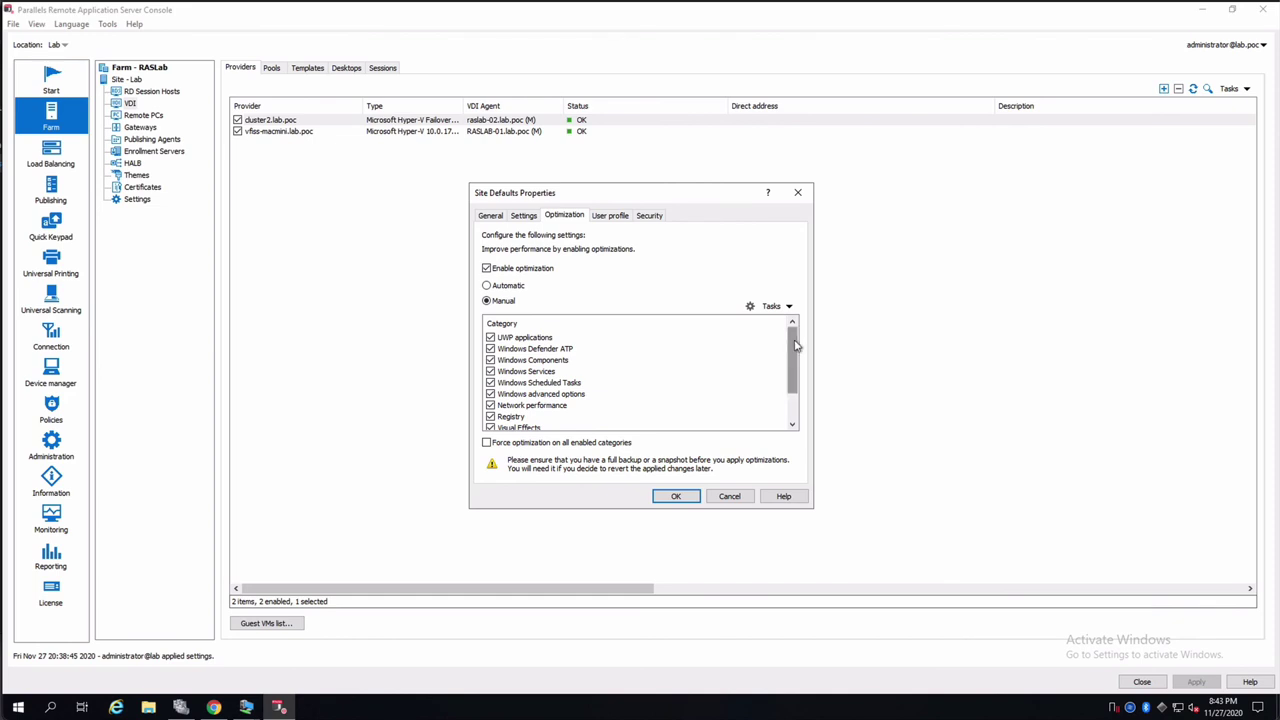
{"action": "left_click_drag", "start_coordinate": [797, 345], "coordinate": [795, 387]}
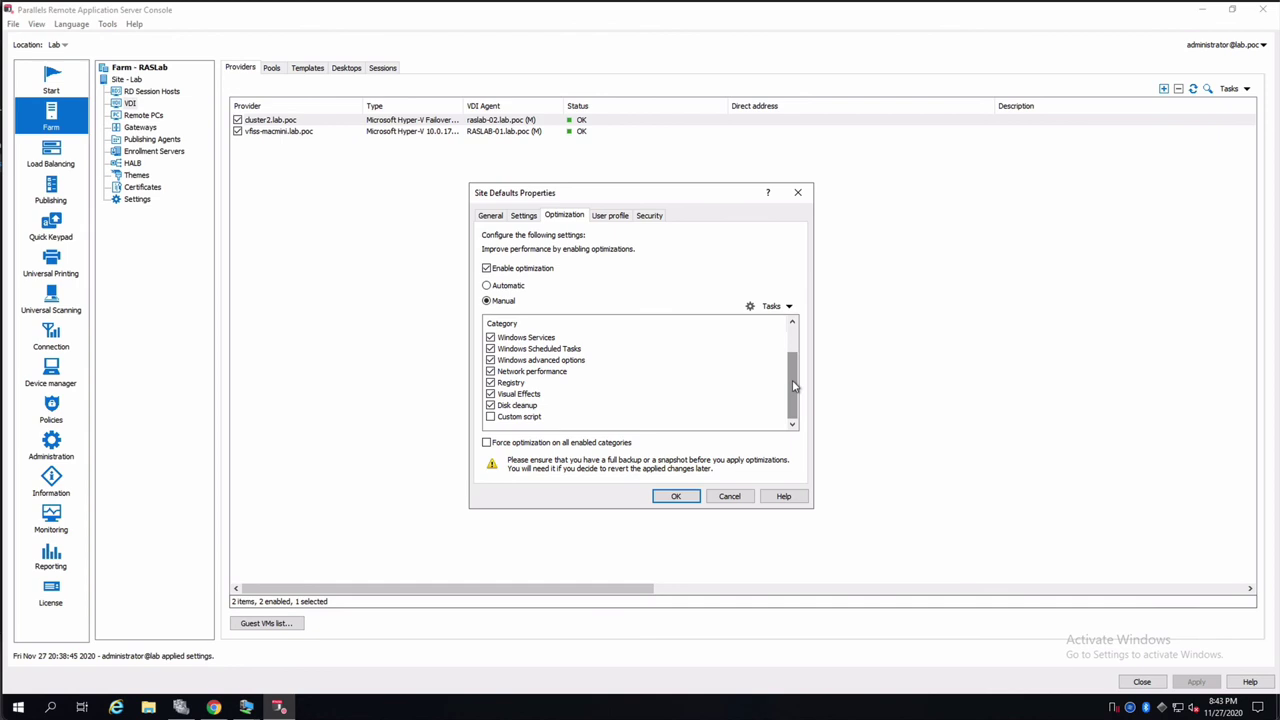
{"action": "left_click", "coordinate": [728, 498]}
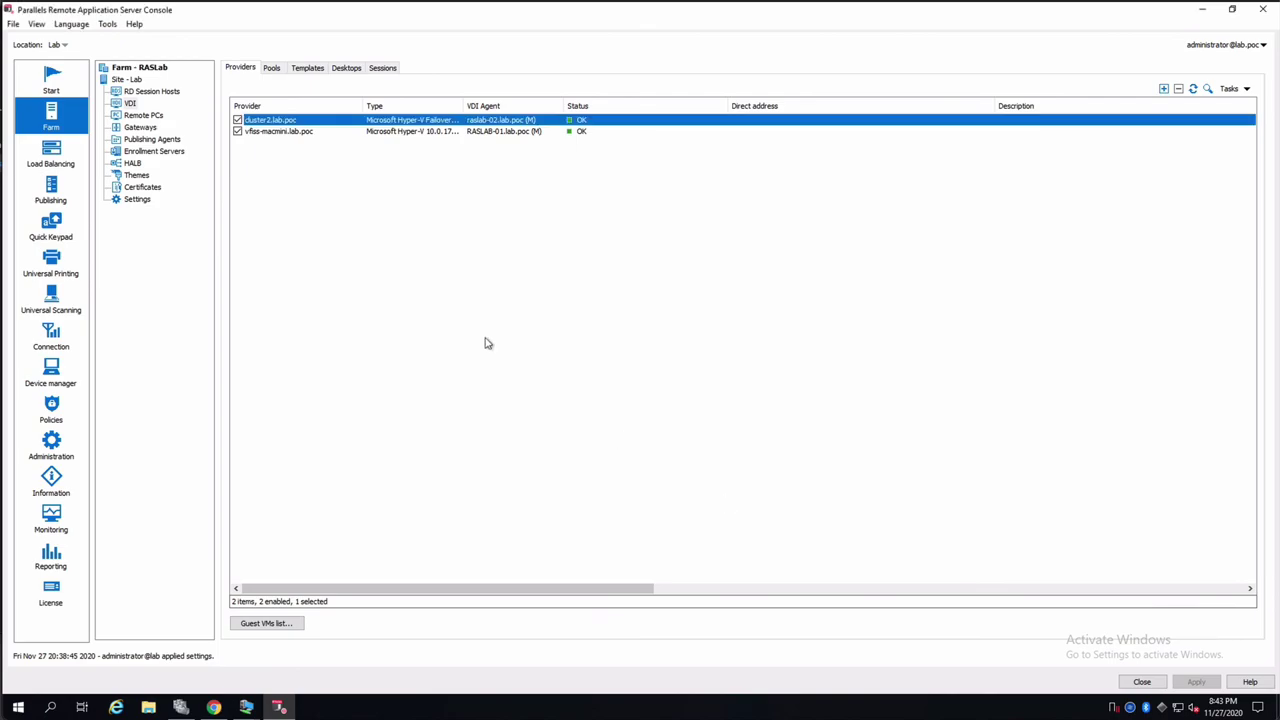
In RD Session Hosts site default Optimization, enable manual optimization and tick 'Force optimization on all enabled categories'
{"action": "left_click", "coordinate": [158, 93]}
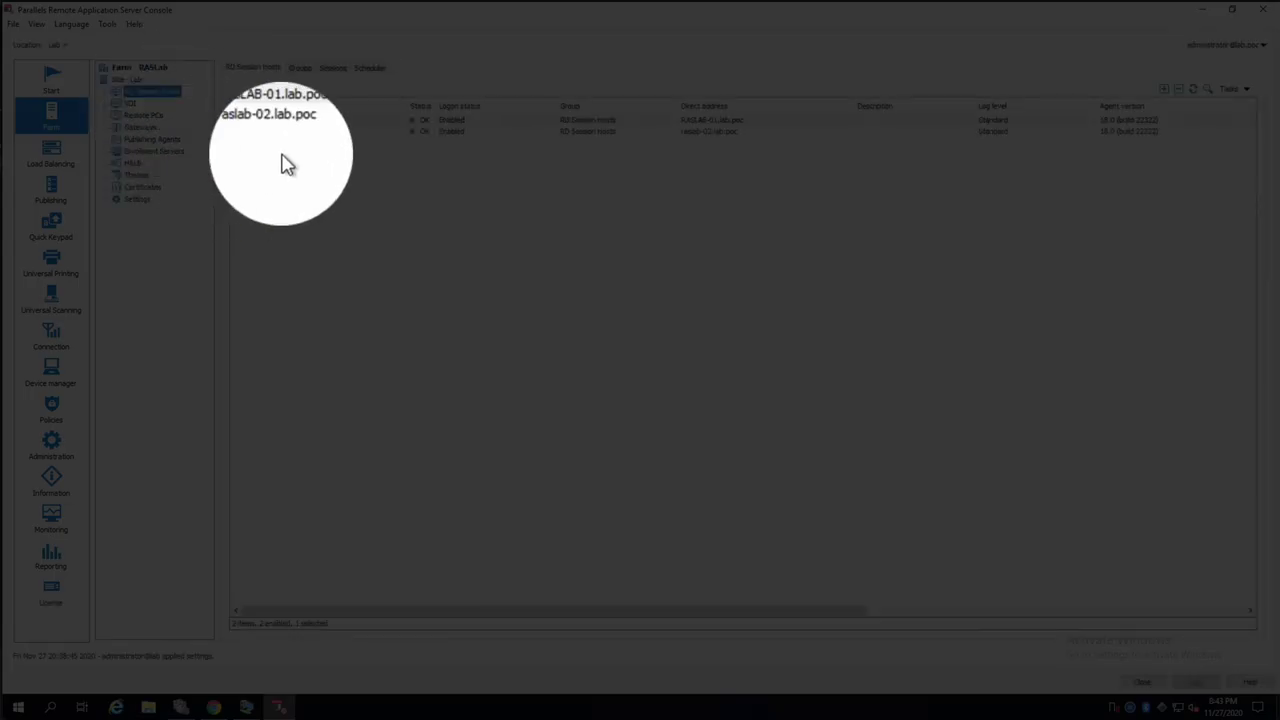
{"action": "right_click", "coordinate": [236, 156]}
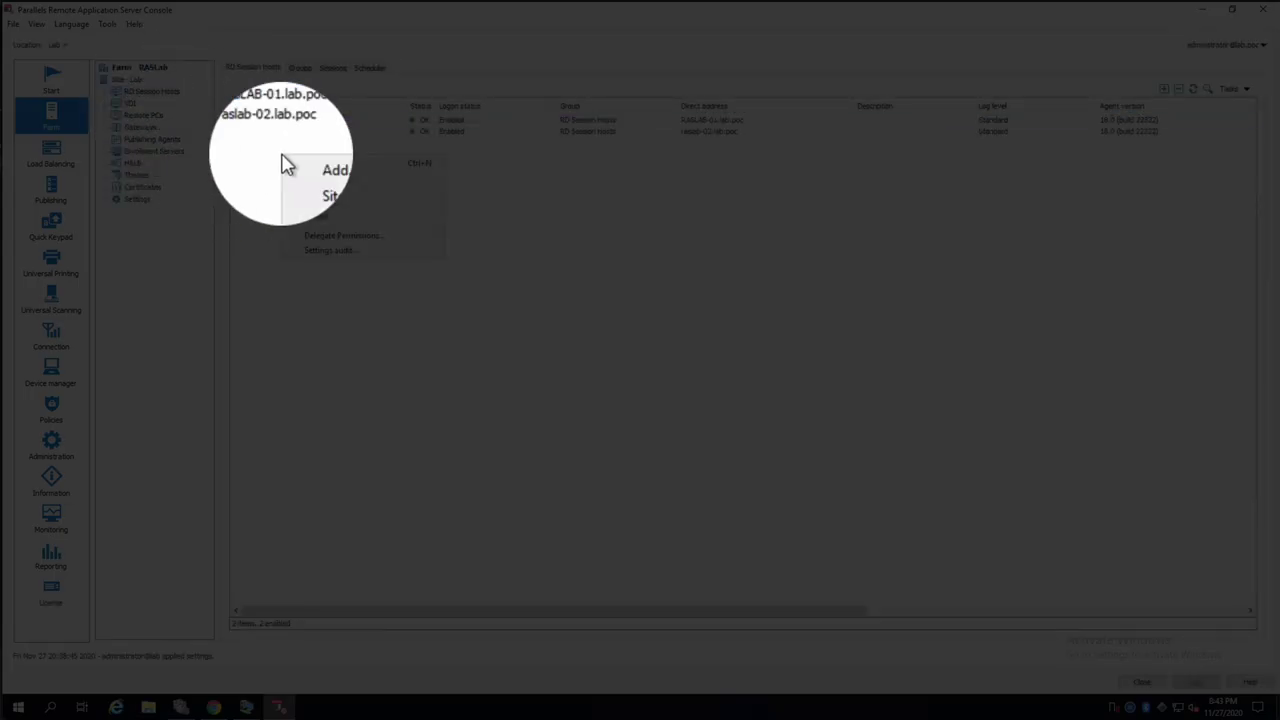
{"action": "left_click", "coordinate": [336, 188]}
{"action": "left_click", "coordinate": [597, 216]}
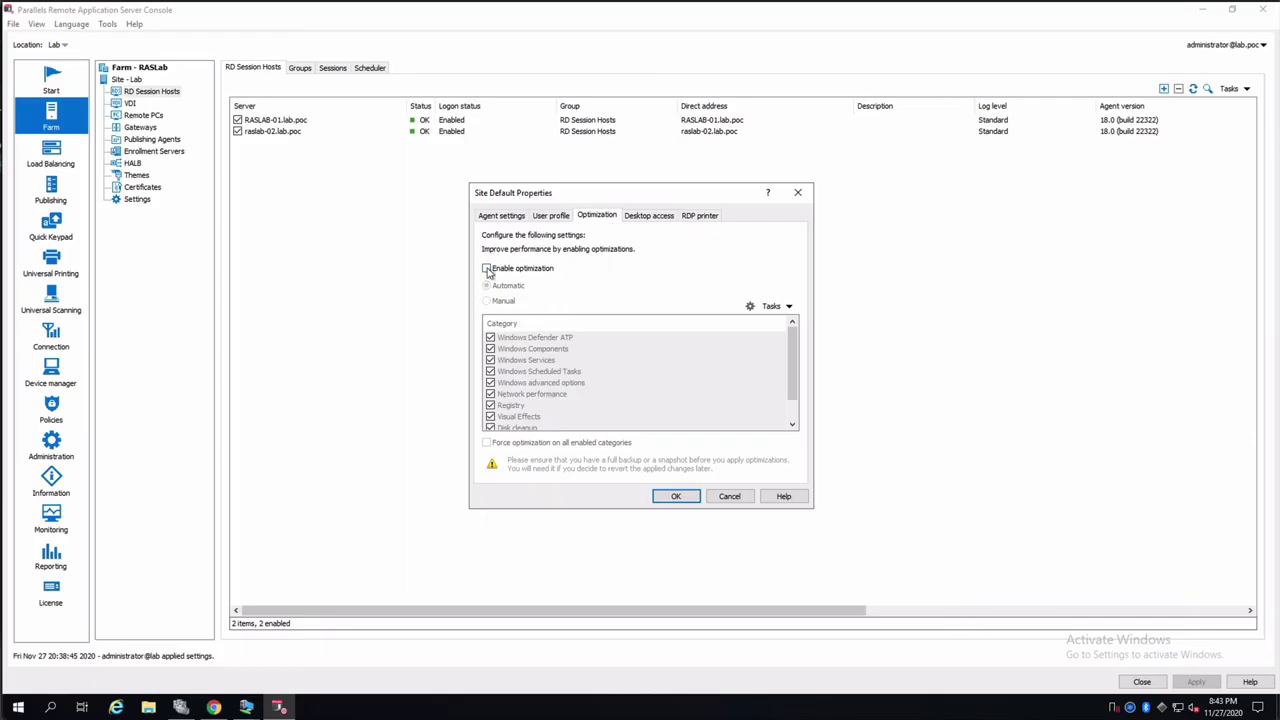
{"action": "left_click", "coordinate": [487, 269]}
{"action": "left_click", "coordinate": [487, 300]}
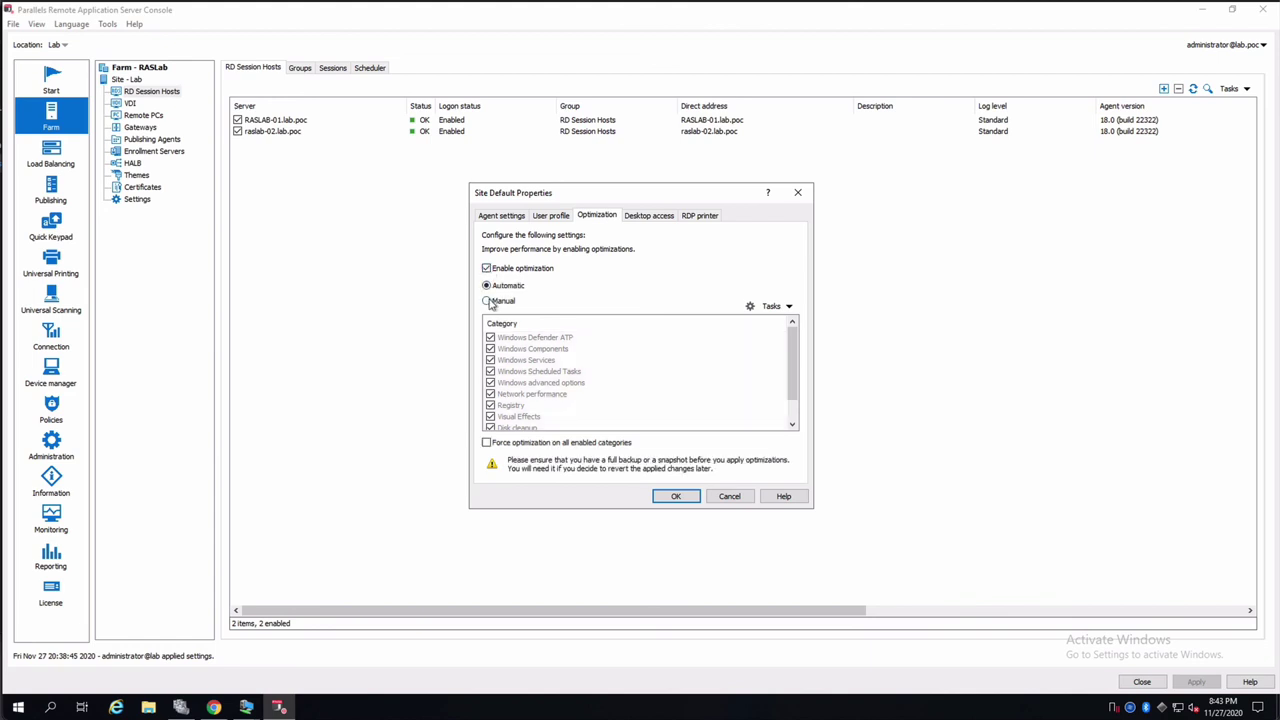
{"action": "left_click", "coordinate": [788, 307]}
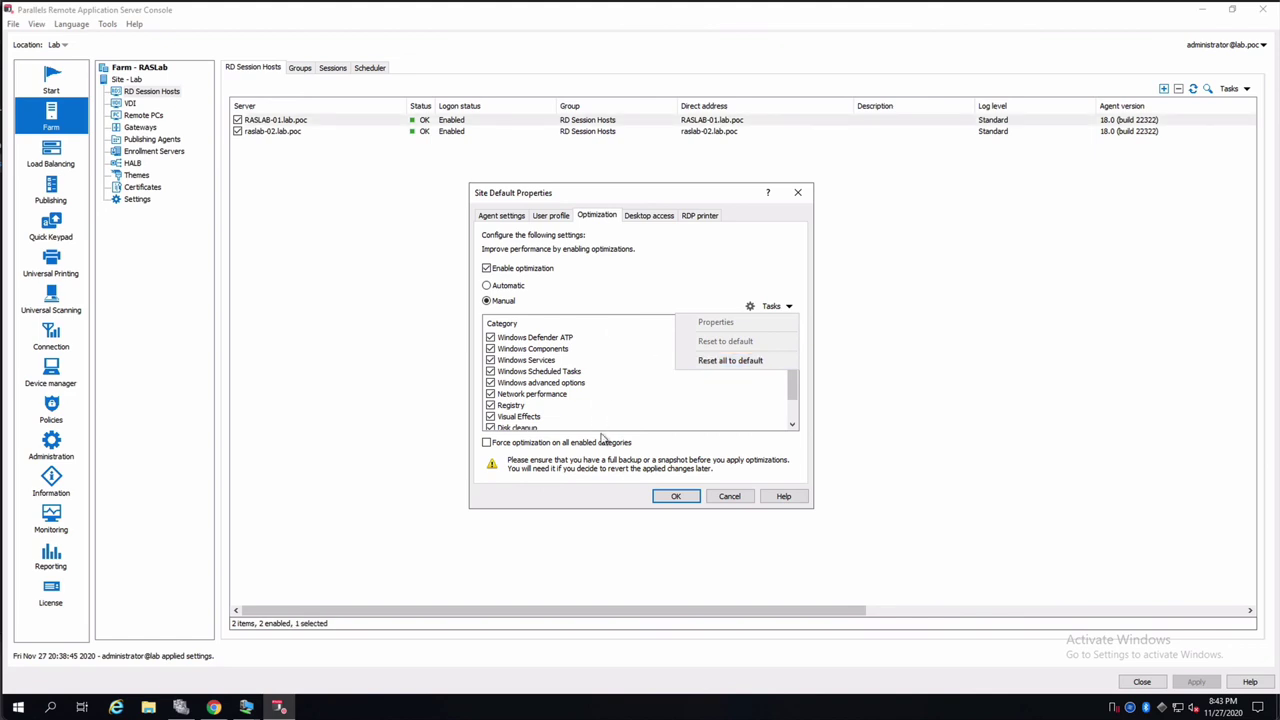
{"action": "left_click", "coordinate": [640, 444]}
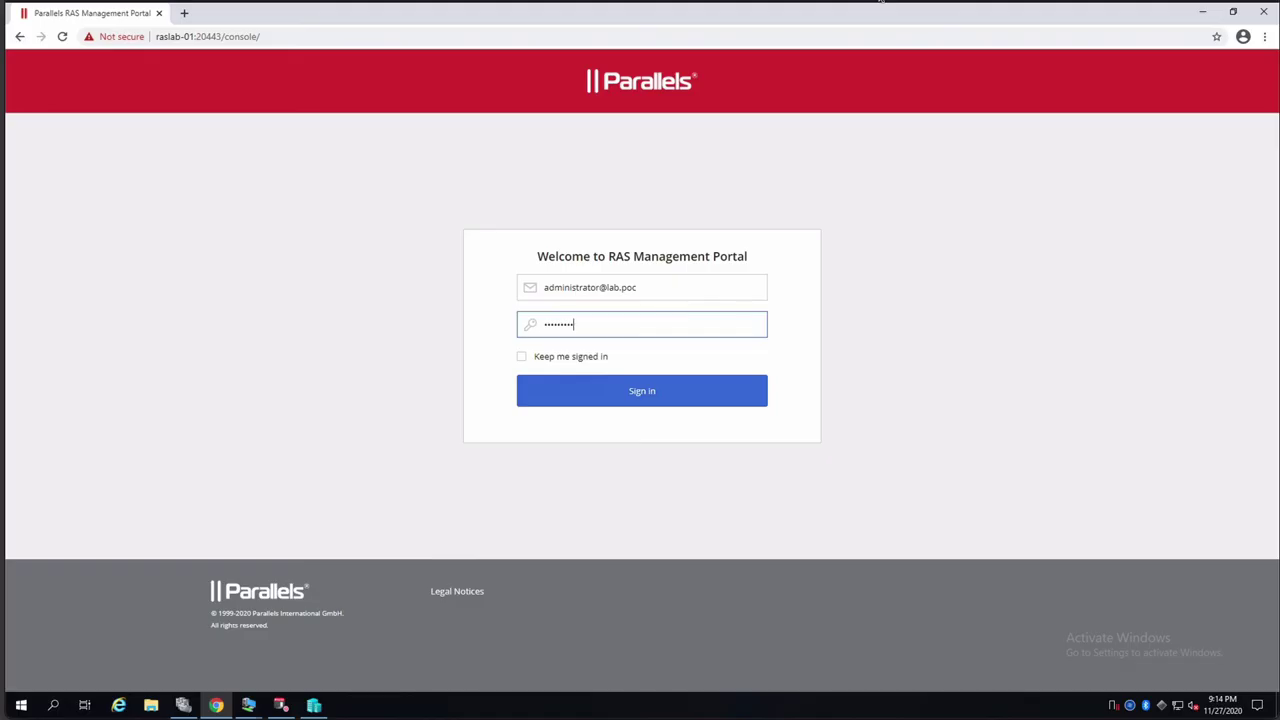
Select the administrator's e-mail in the sign-in field and sign in to the Management Portal
{"action": "left_click", "coordinate": [548, 287]}
{"action": "left_click_drag", "start_coordinate": [544, 287], "coordinate": [638, 287]}
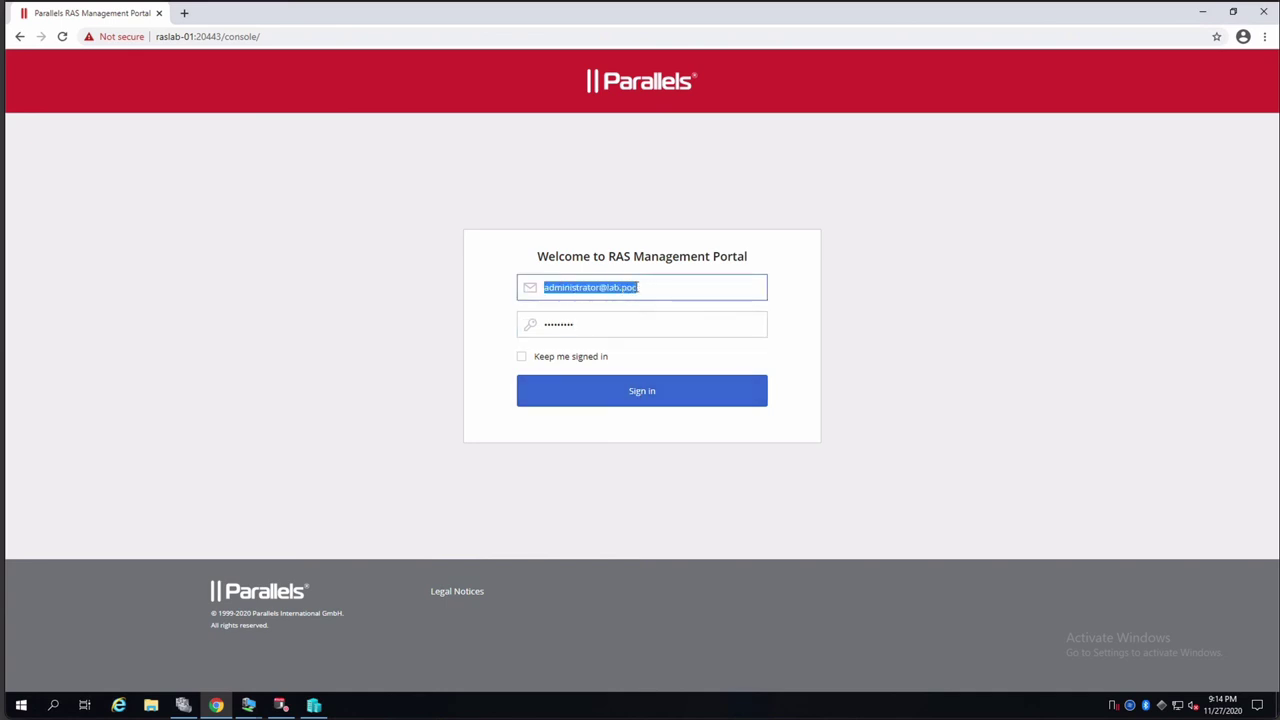
{"action": "left_click", "coordinate": [637, 396]}
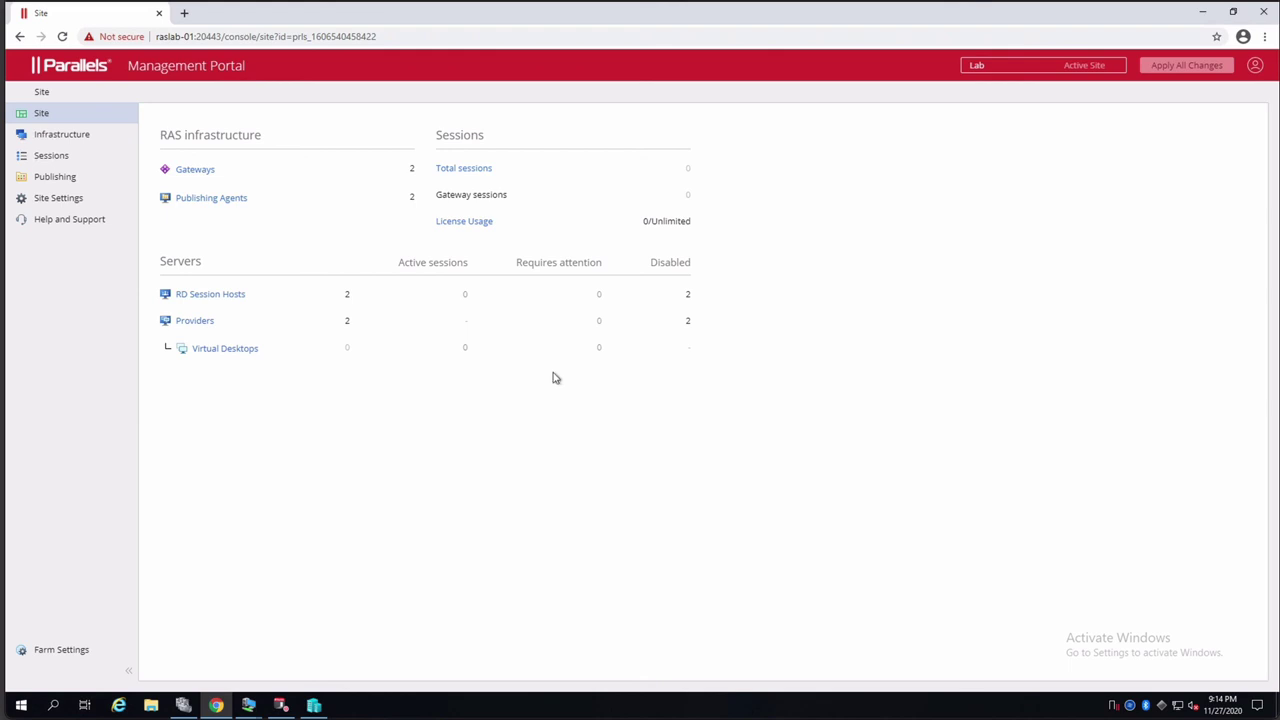
Tour the Infrastructure, Sessions, Publishing, Site Settings, Help and Support and Site pages, ending on RD Session Hosts
{"action": "left_click", "coordinate": [87, 139]}
{"action": "left_click", "coordinate": [63, 158]}
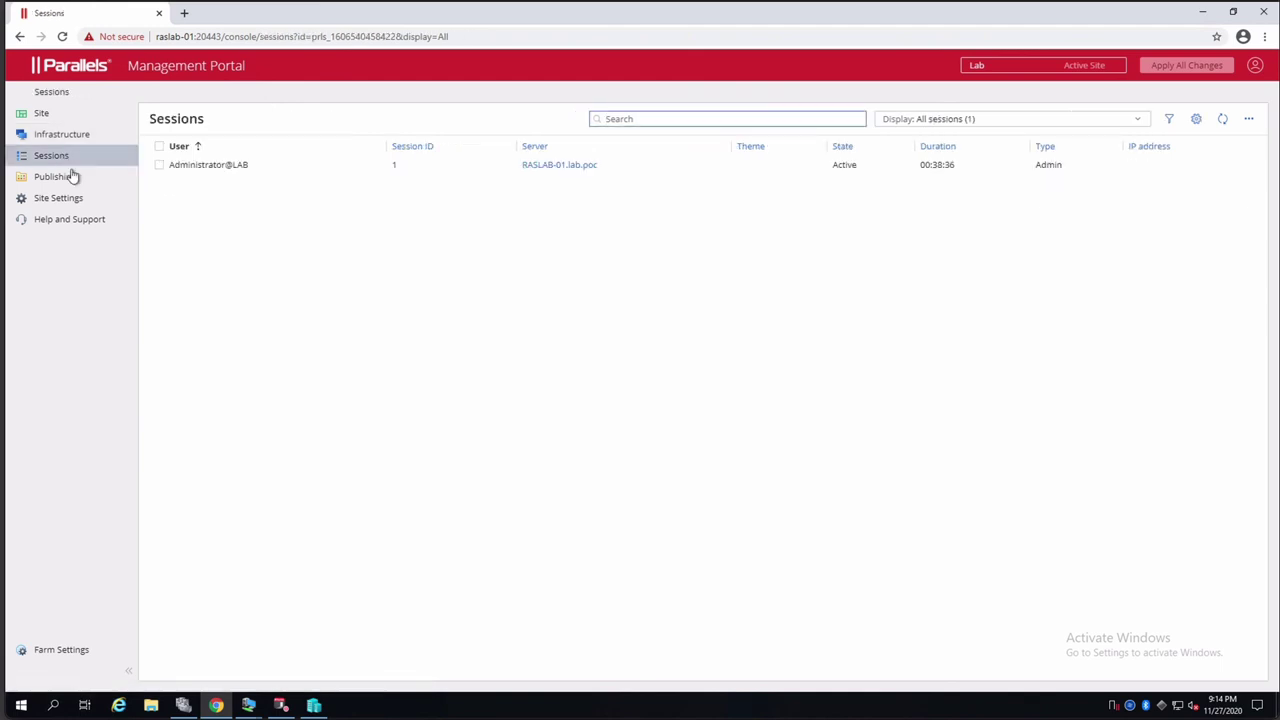
{"action": "left_click", "coordinate": [70, 179]}
{"action": "left_click", "coordinate": [67, 201]}
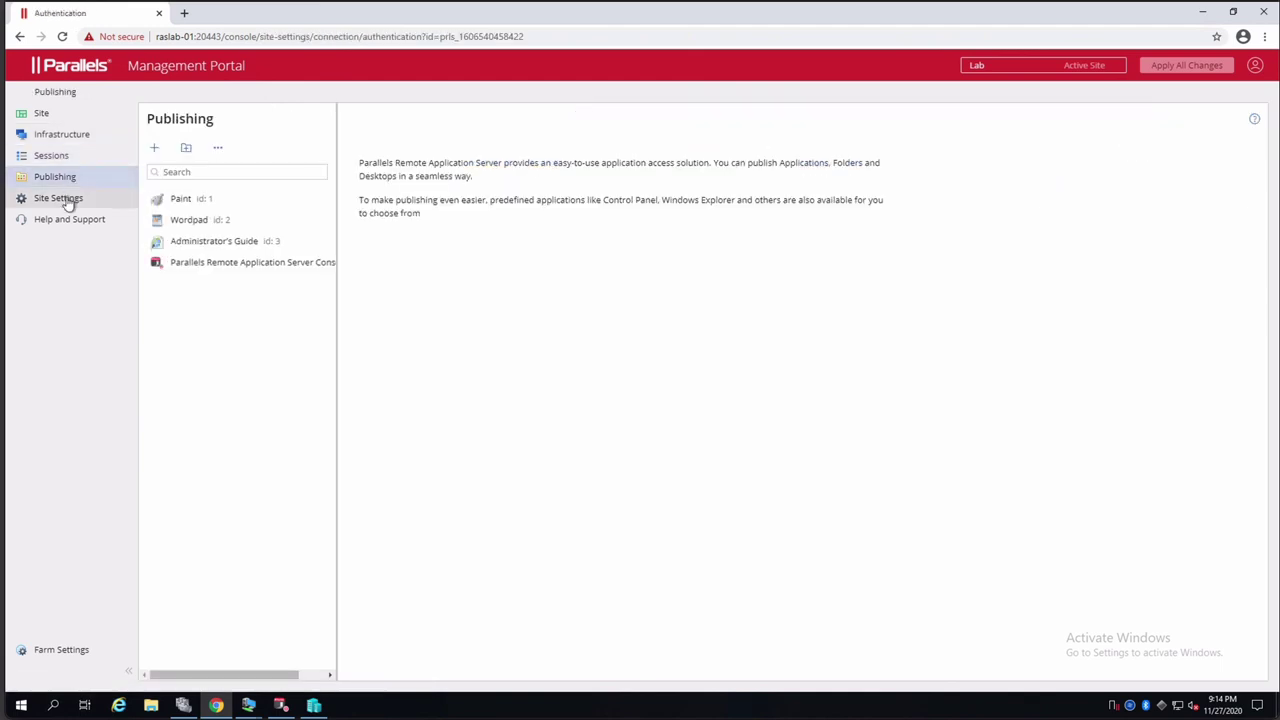
{"action": "left_click", "coordinate": [87, 229]}
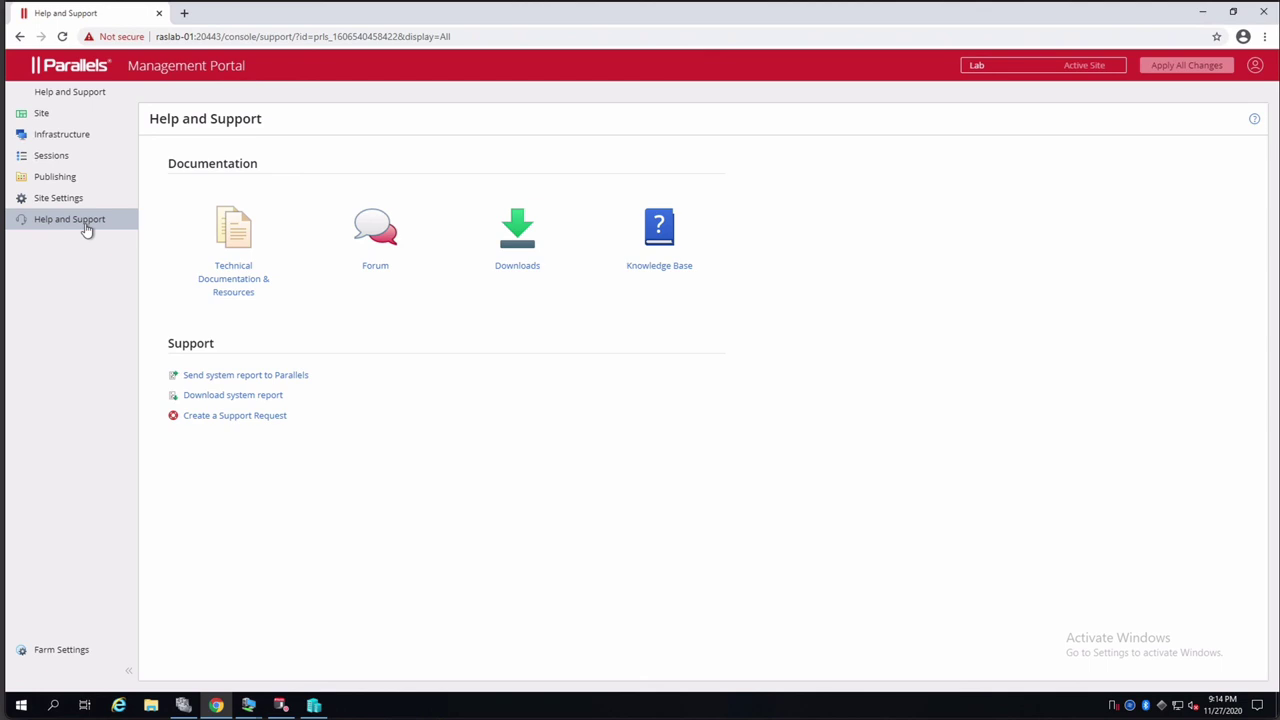
{"action": "left_click", "coordinate": [43, 118]}
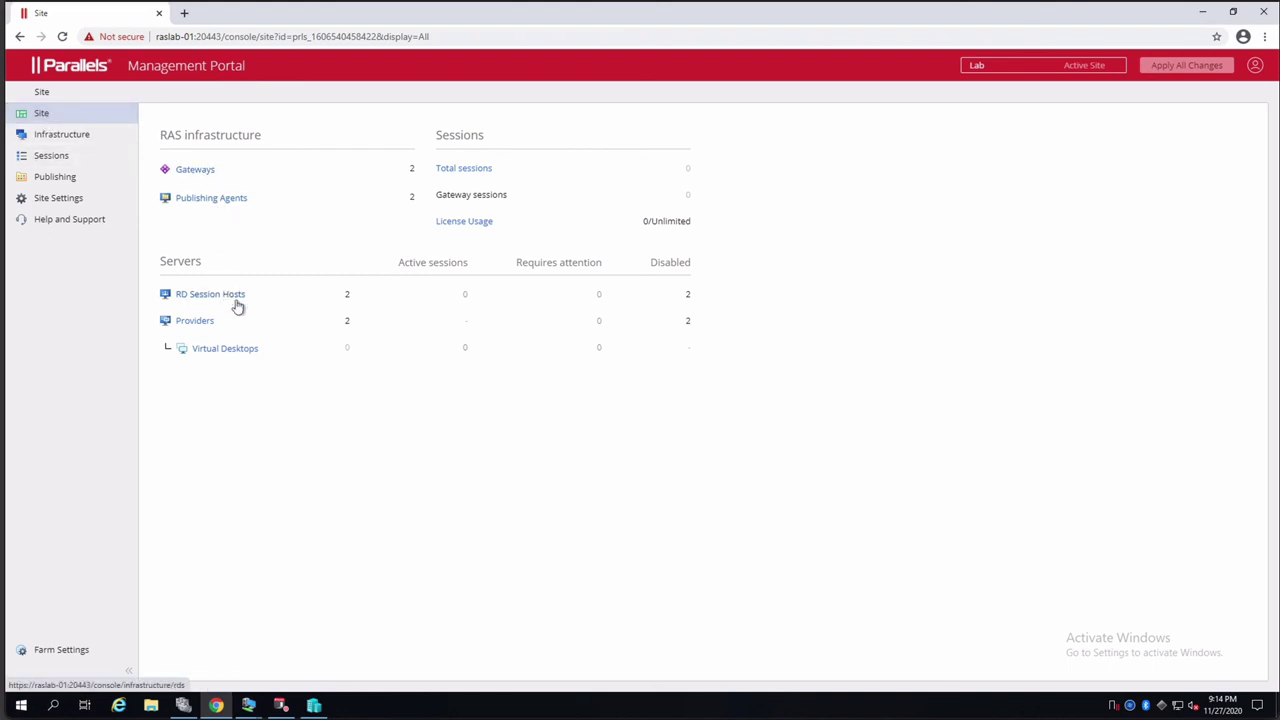
{"action": "left_click", "coordinate": [71, 138]}
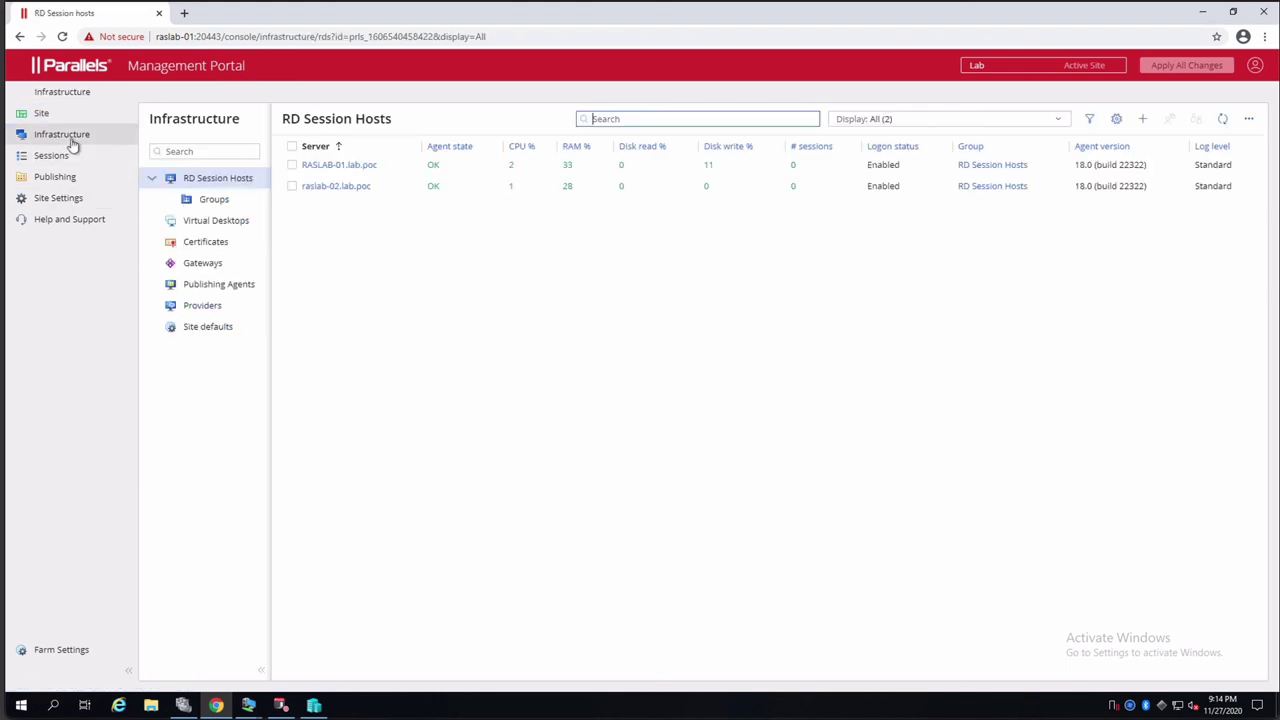
Inspect the RASLAB-01.lab.poc session host's details, then view the active sessions list
{"action": "left_click", "coordinate": [212, 179]}
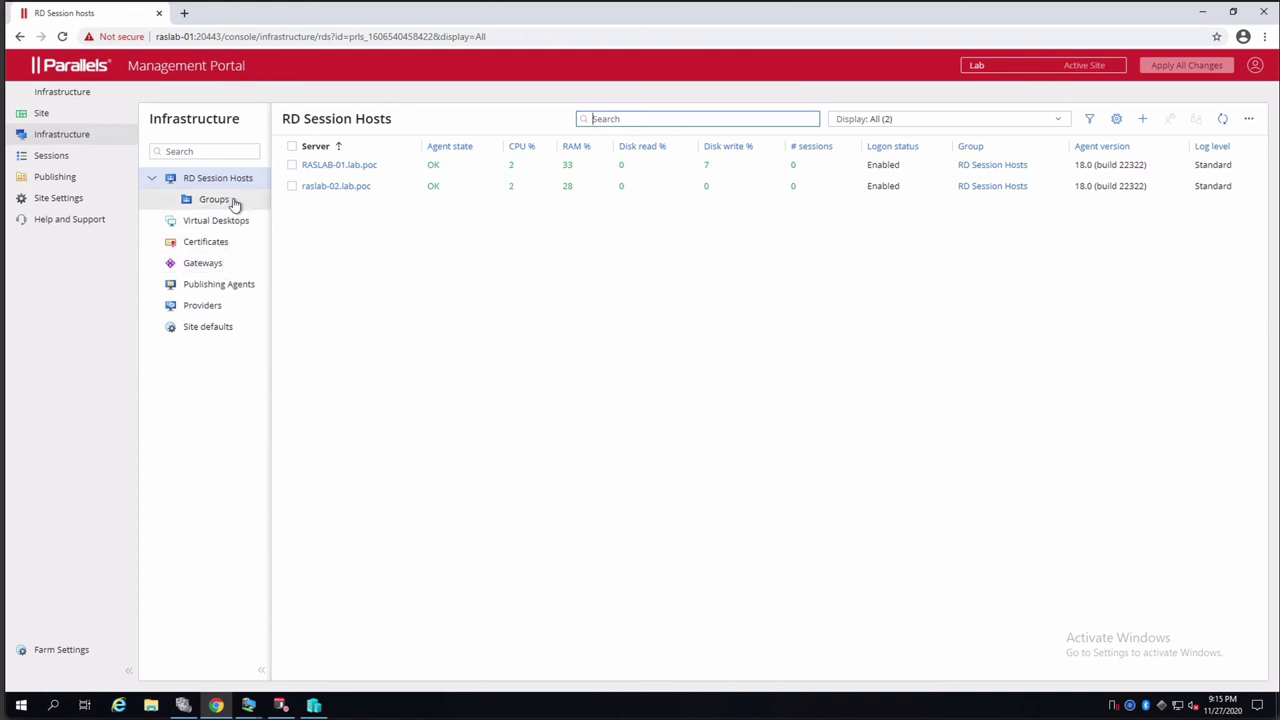
{"action": "left_click", "coordinate": [365, 168]}
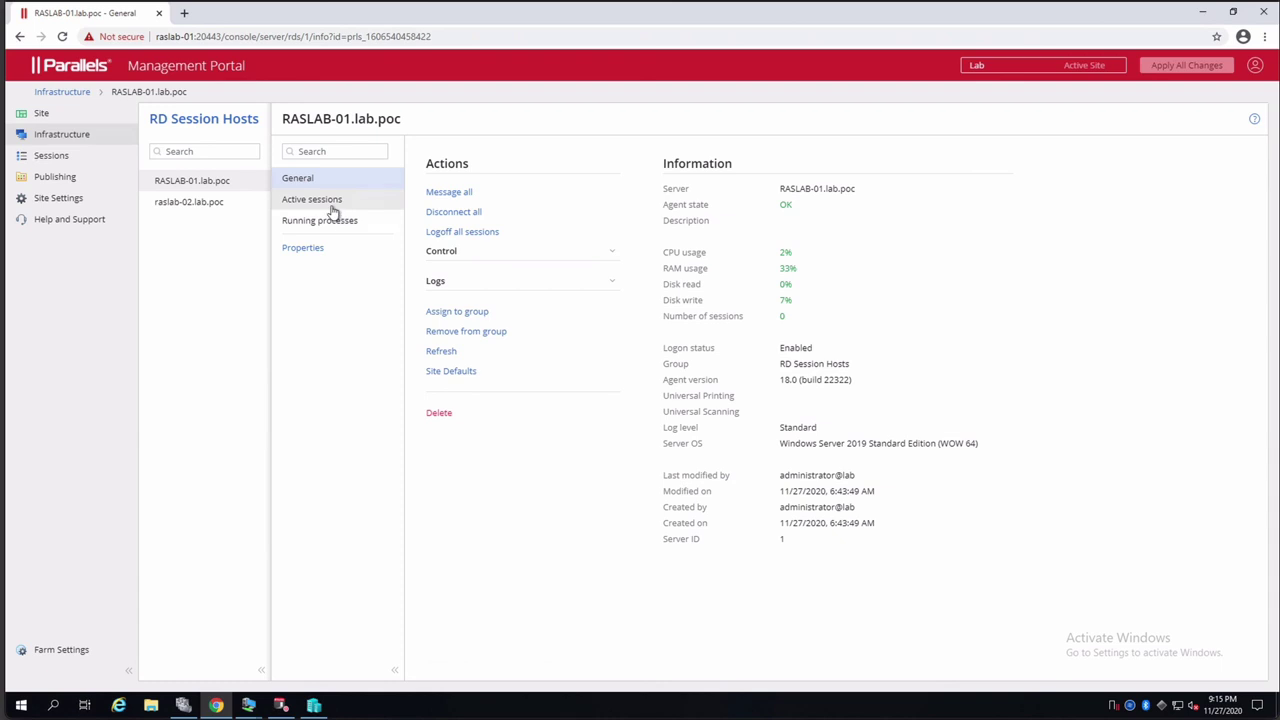
{"action": "left_click", "coordinate": [51, 157]}
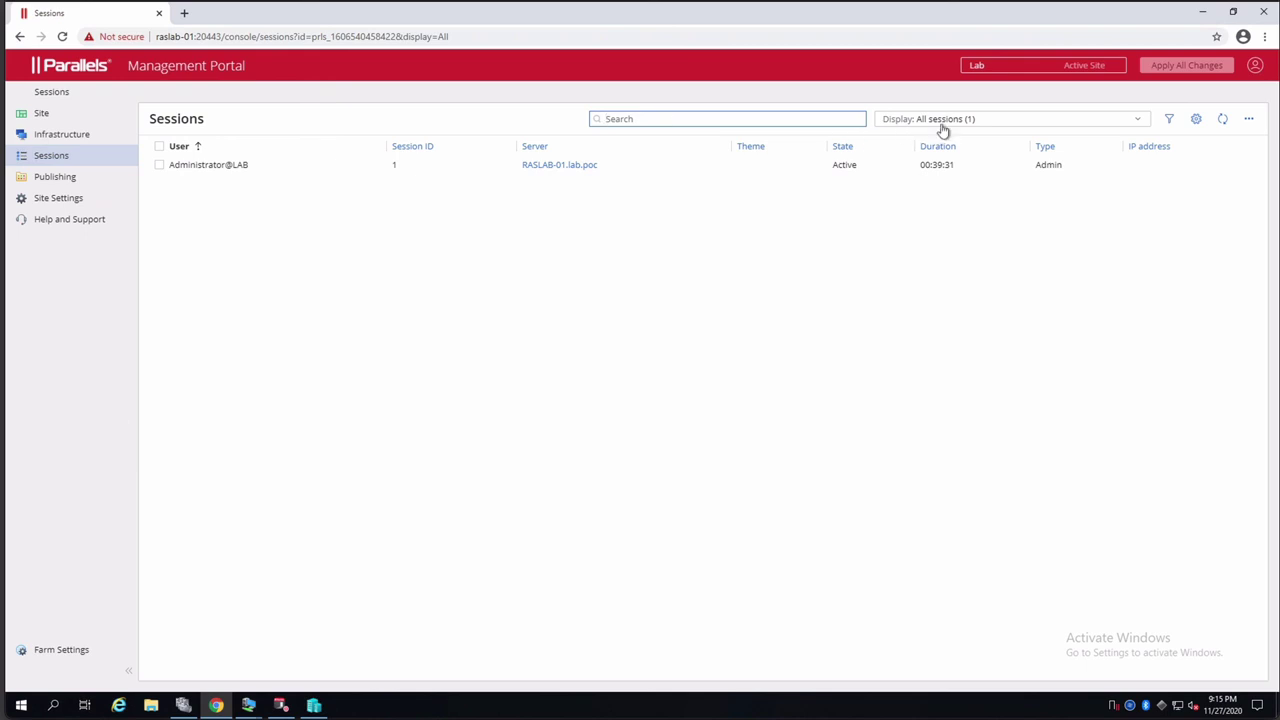
Check the session columns and the published Paint app, then begin a new publishing
{"action": "left_click", "coordinate": [1197, 122]}
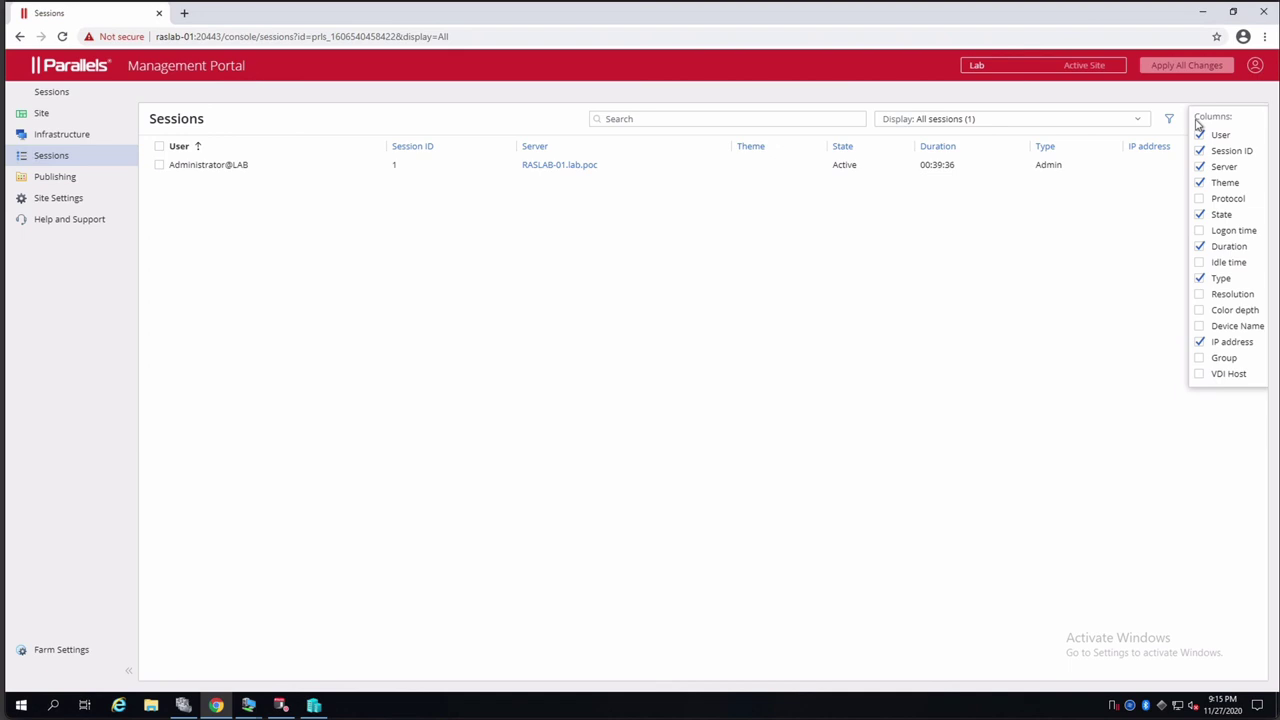
{"action": "left_click", "coordinate": [50, 180]}
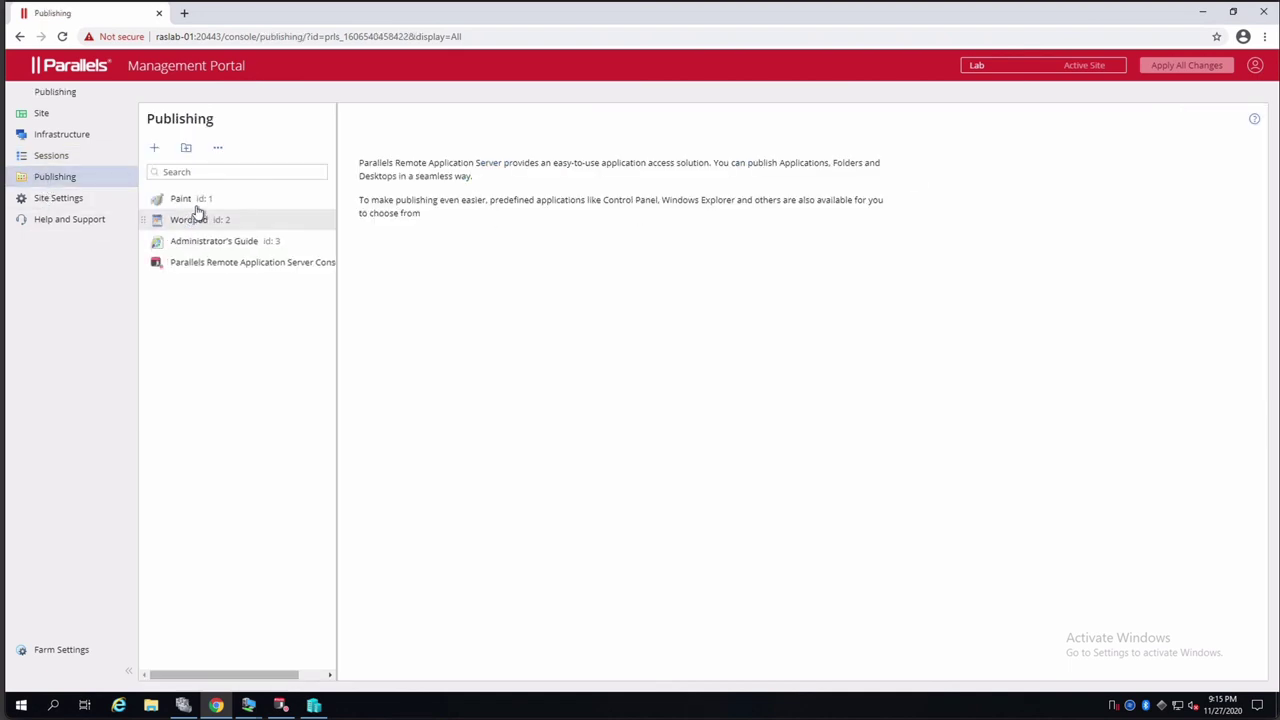
{"action": "left_click", "coordinate": [199, 203]}
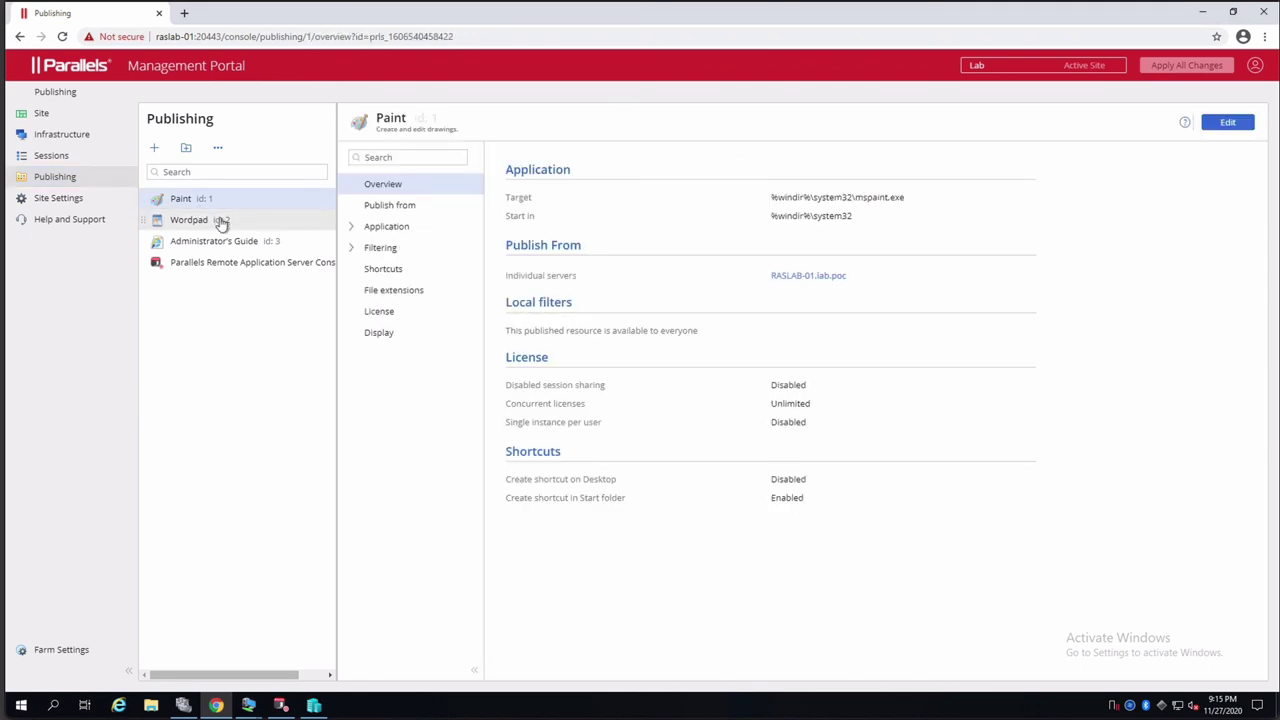
{"action": "left_click", "coordinate": [155, 150]}
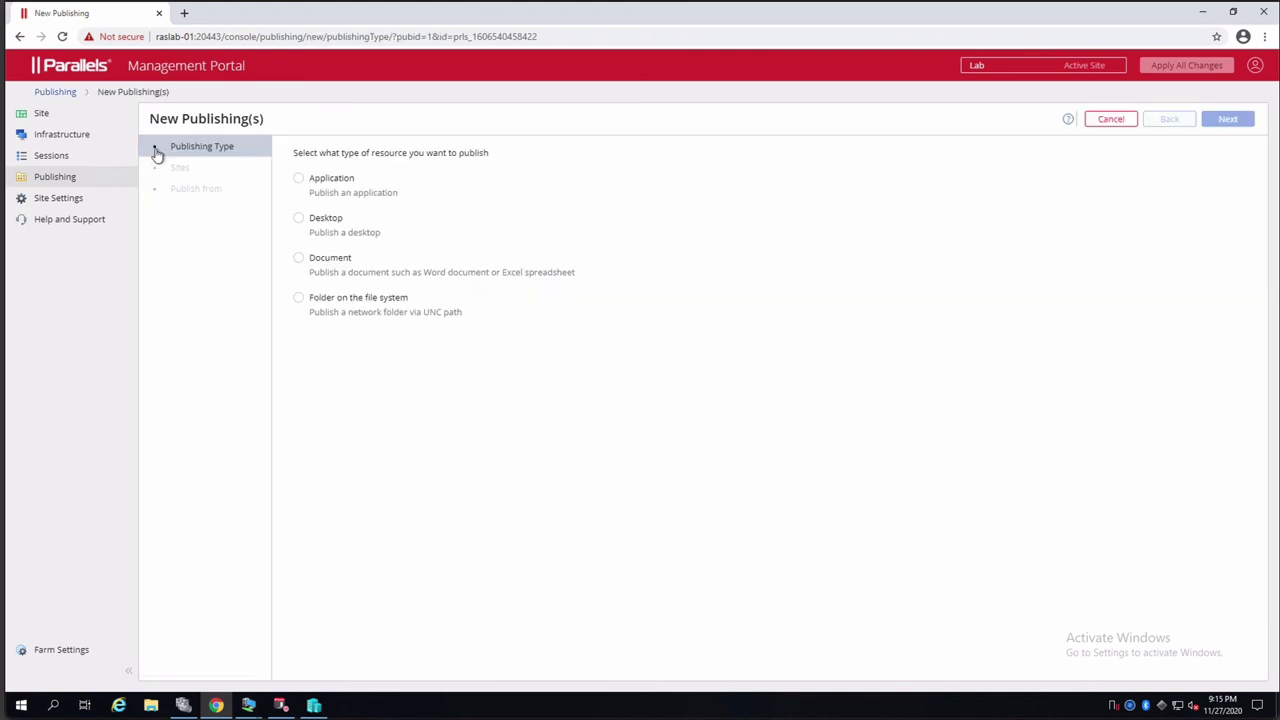
Choose Desktop as the publishing type, sourced from the RD Session Hosts group
{"action": "left_click", "coordinate": [299, 179]}
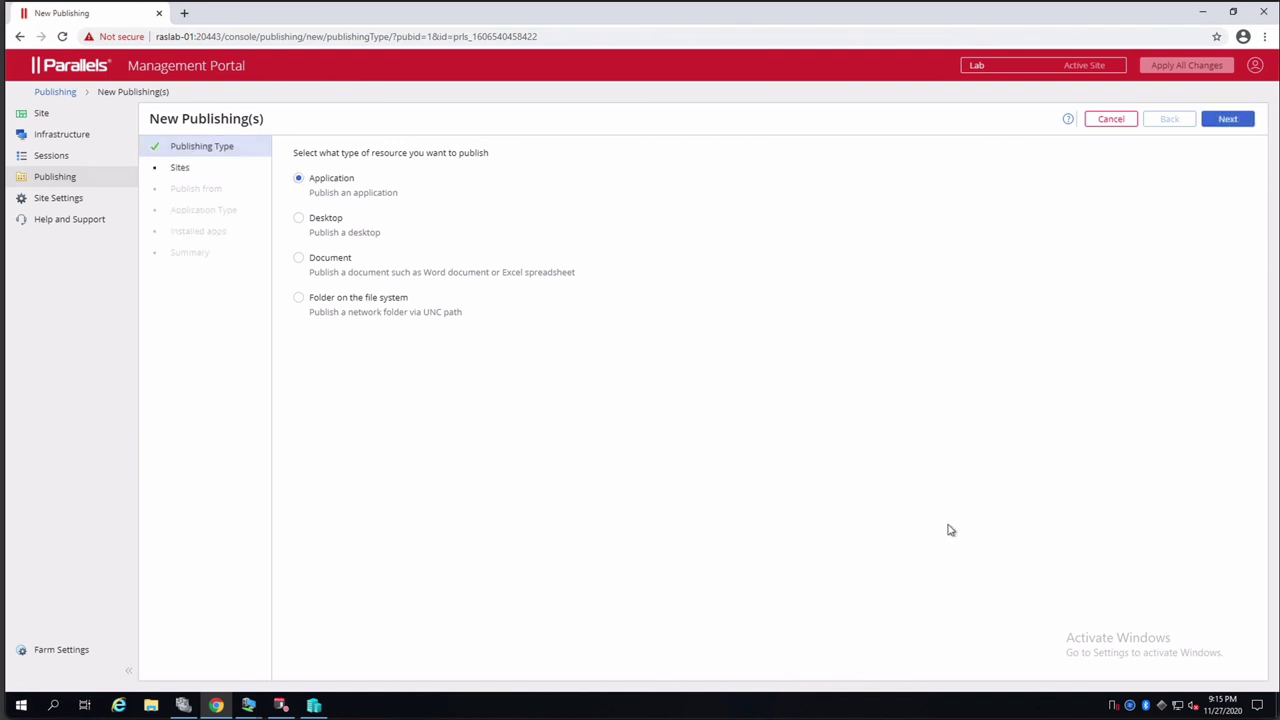
{"action": "left_click", "coordinate": [299, 221]}
{"action": "left_click", "coordinate": [1232, 123]}
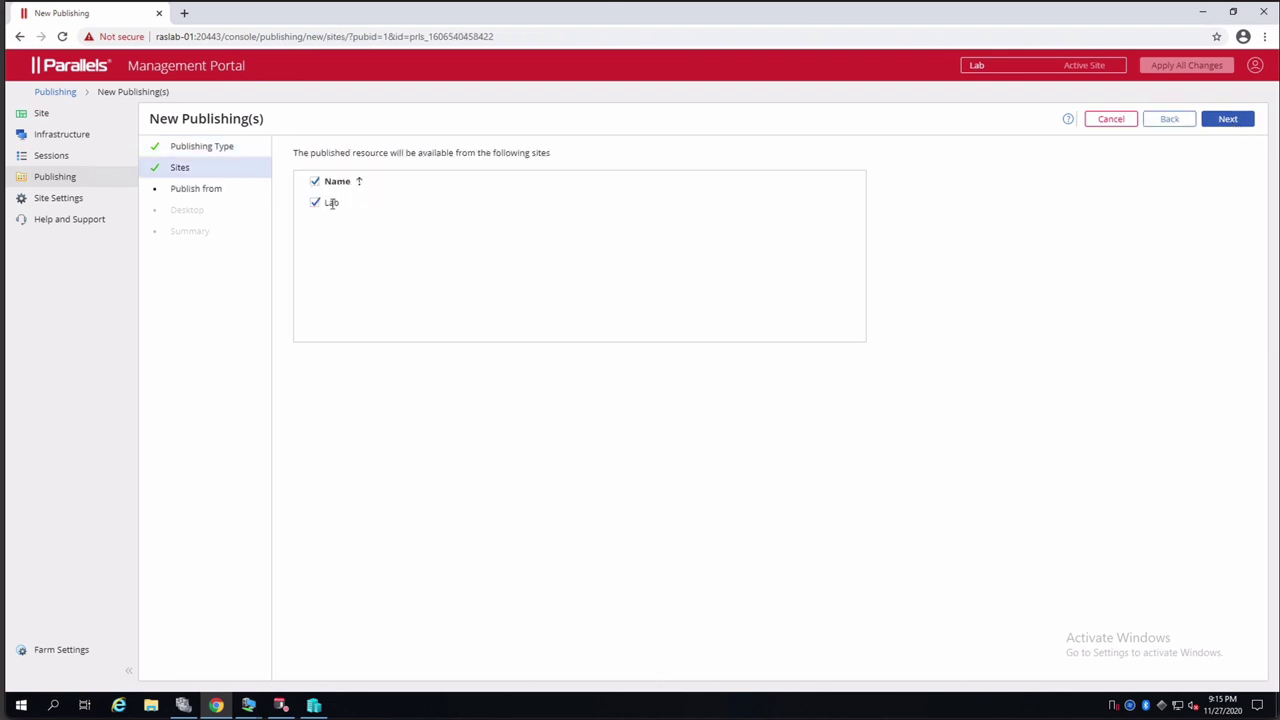
{"action": "left_click", "coordinate": [1222, 124]}
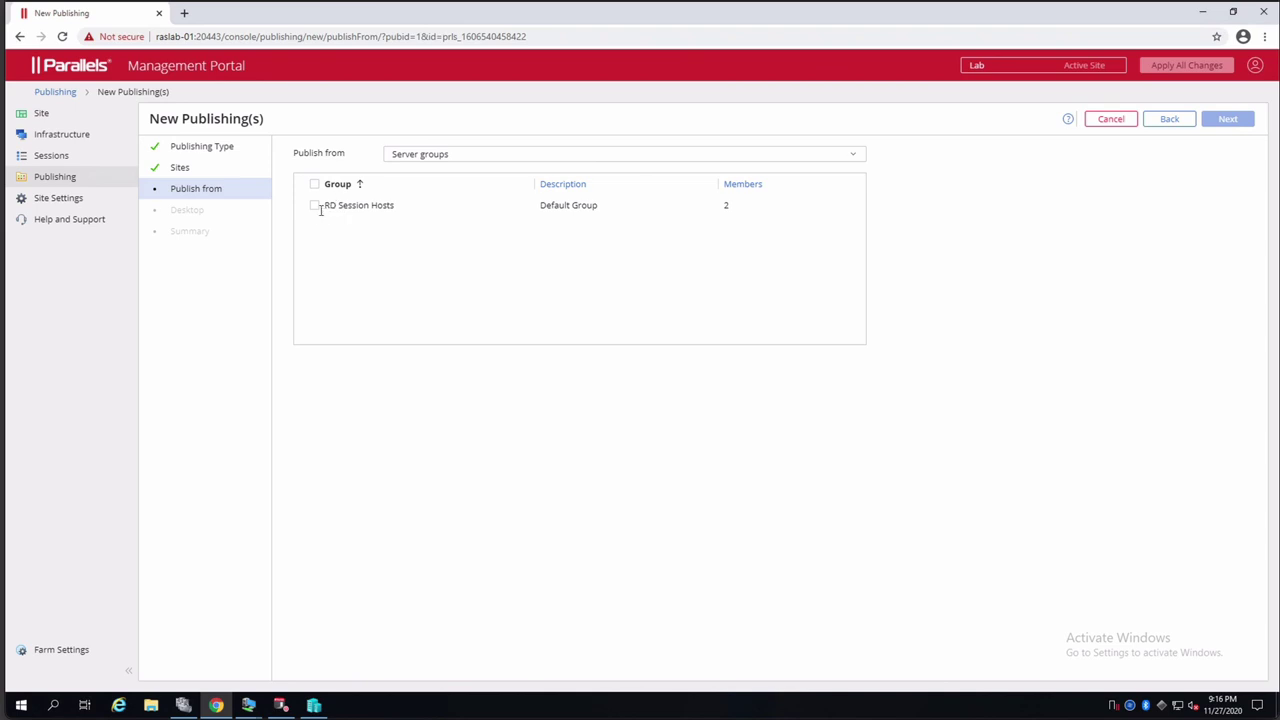
{"action": "left_click", "coordinate": [315, 205]}
{"action": "left_click", "coordinate": [1230, 121]}
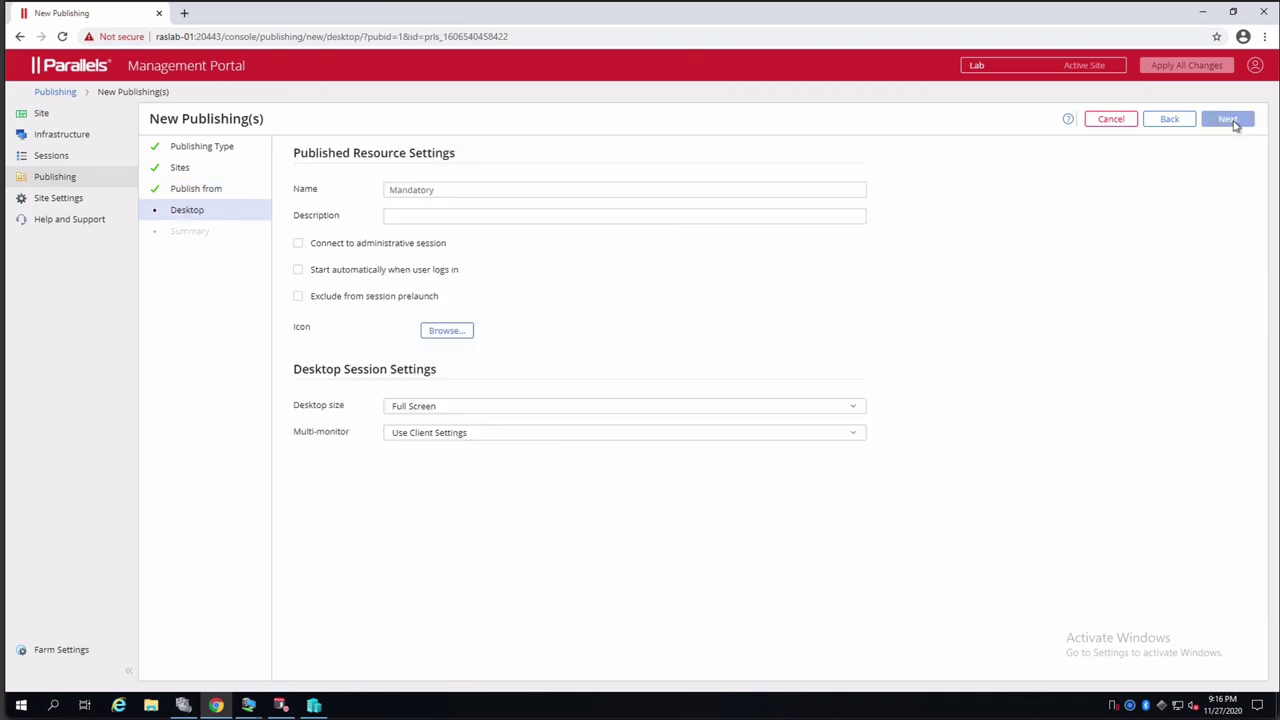
Name the published desktop 'Desktop' and finish the wizard
{"action": "left_click", "coordinate": [446, 191]}
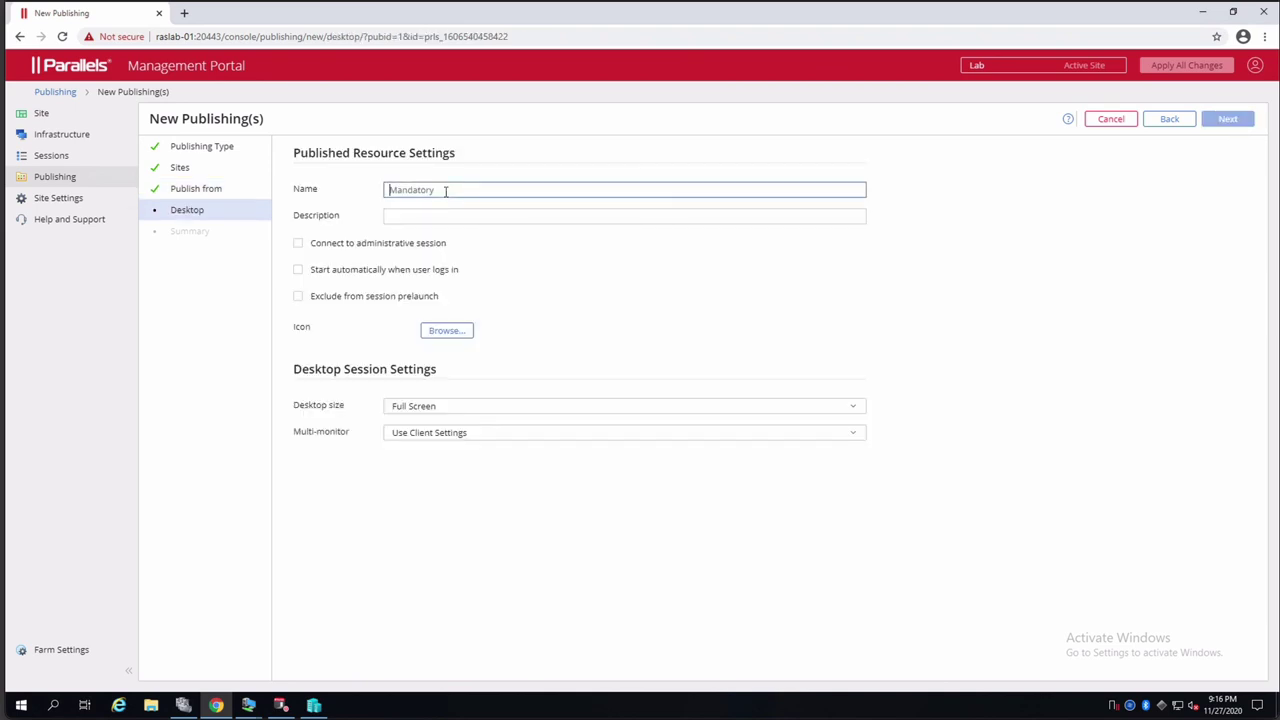
{"action": "type", "text": "Desk"}
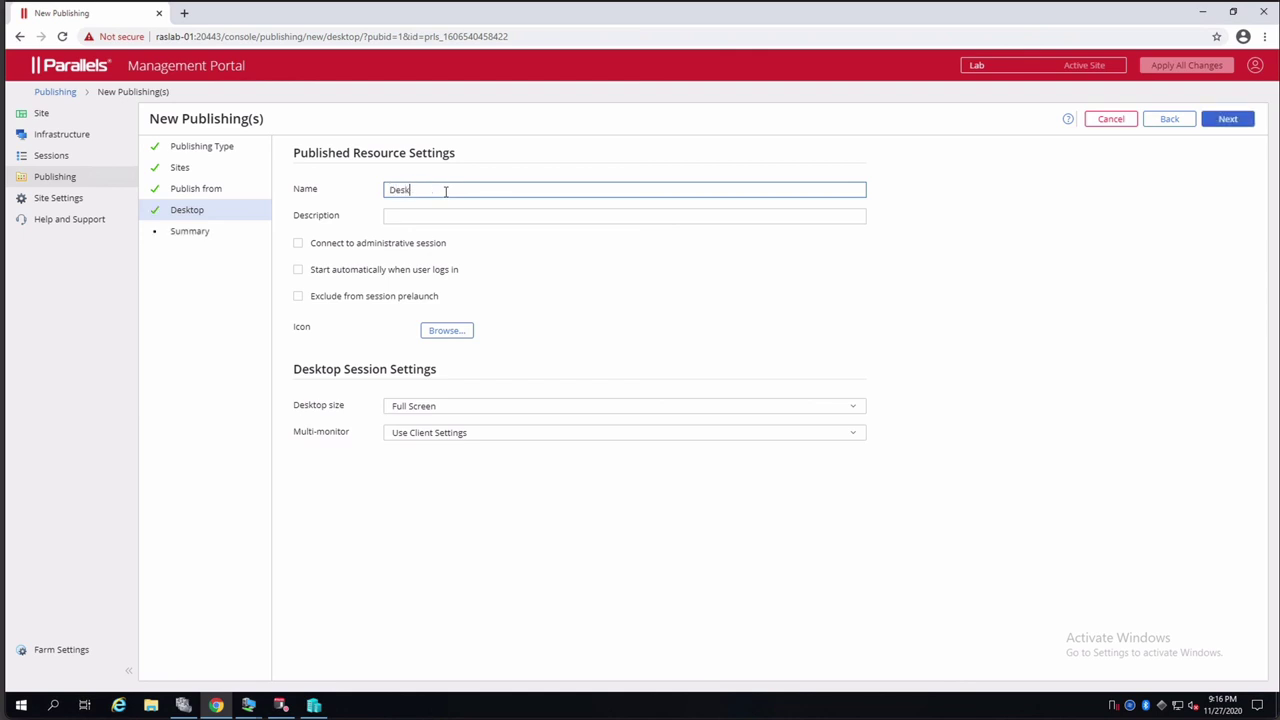
{"action": "type", "text": "top"}
{"action": "left_click", "coordinate": [1218, 122]}
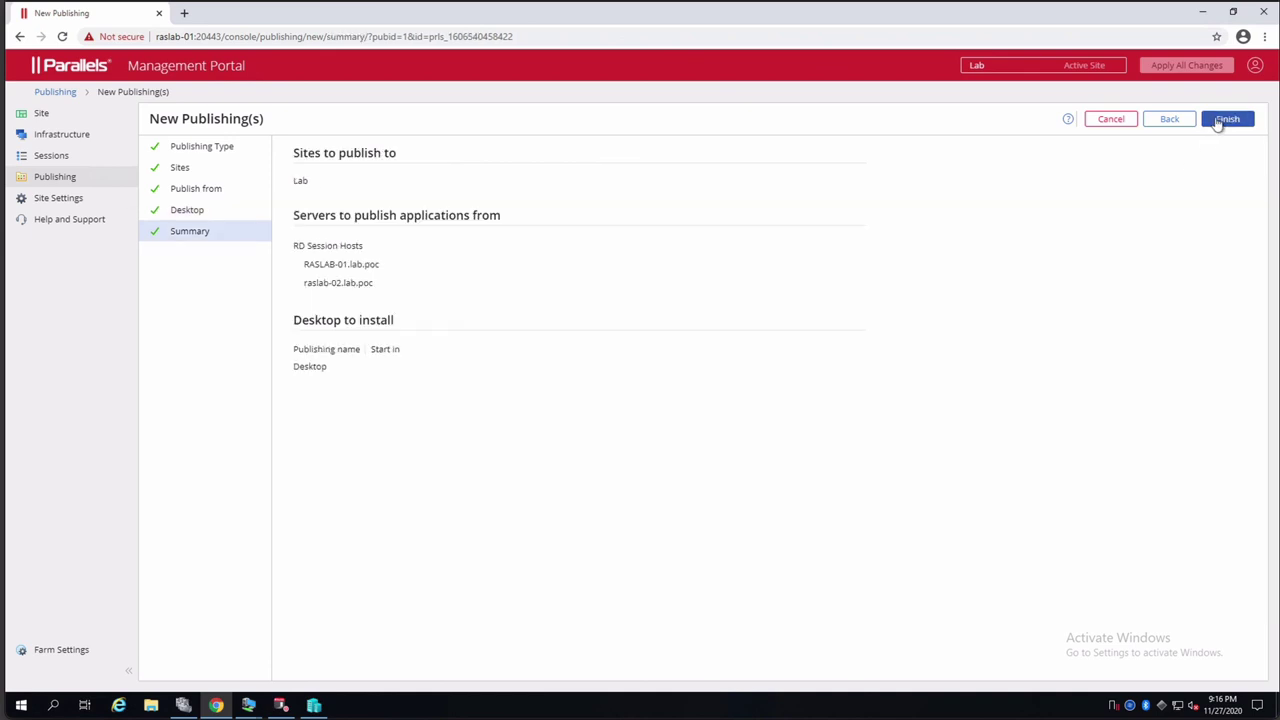
{"action": "left_click", "coordinate": [1219, 122]}
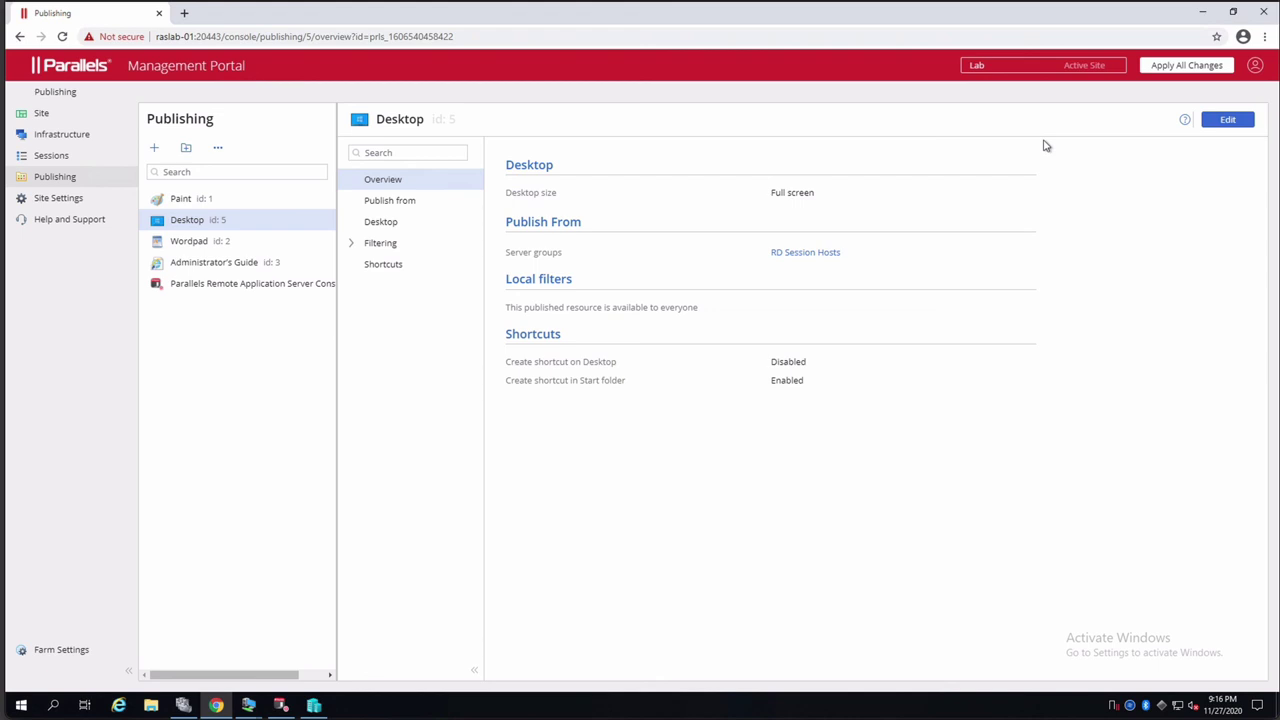
Go through Site Settings' FSLogix and Connection pages to Multi-factor Authentication, showing provider None
{"action": "left_click", "coordinate": [78, 203]}
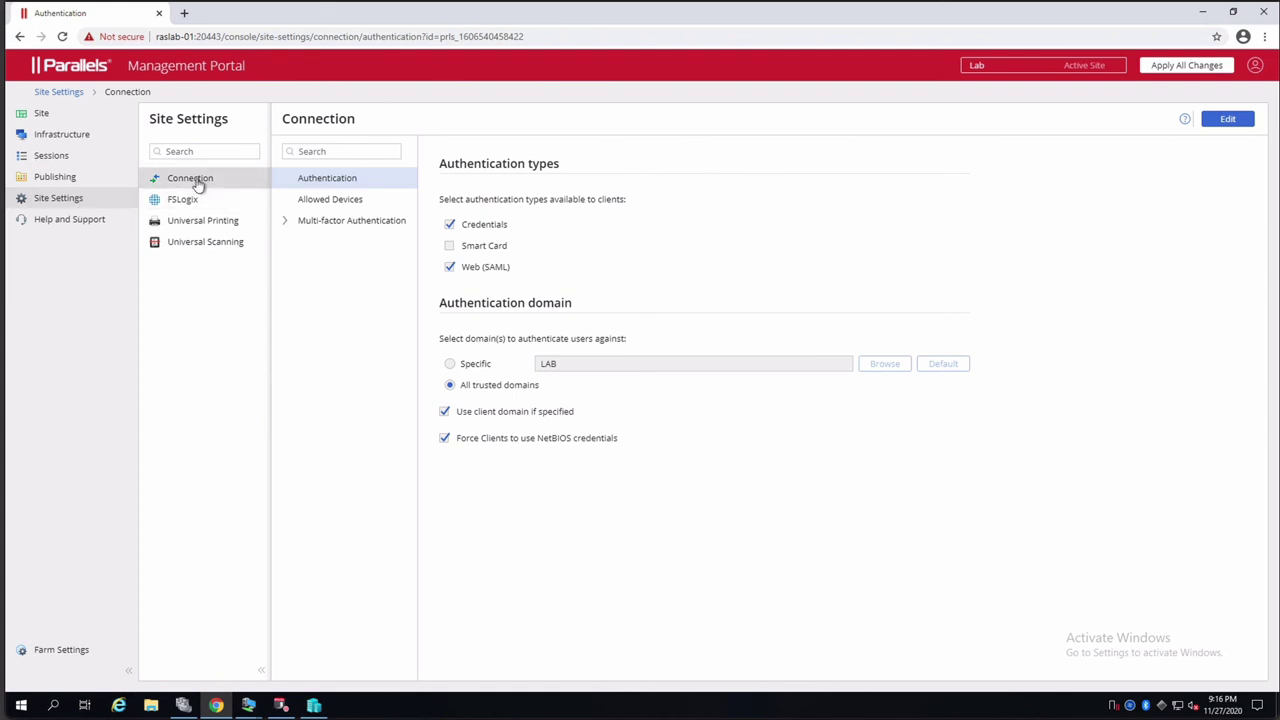
{"action": "left_click", "coordinate": [197, 202]}
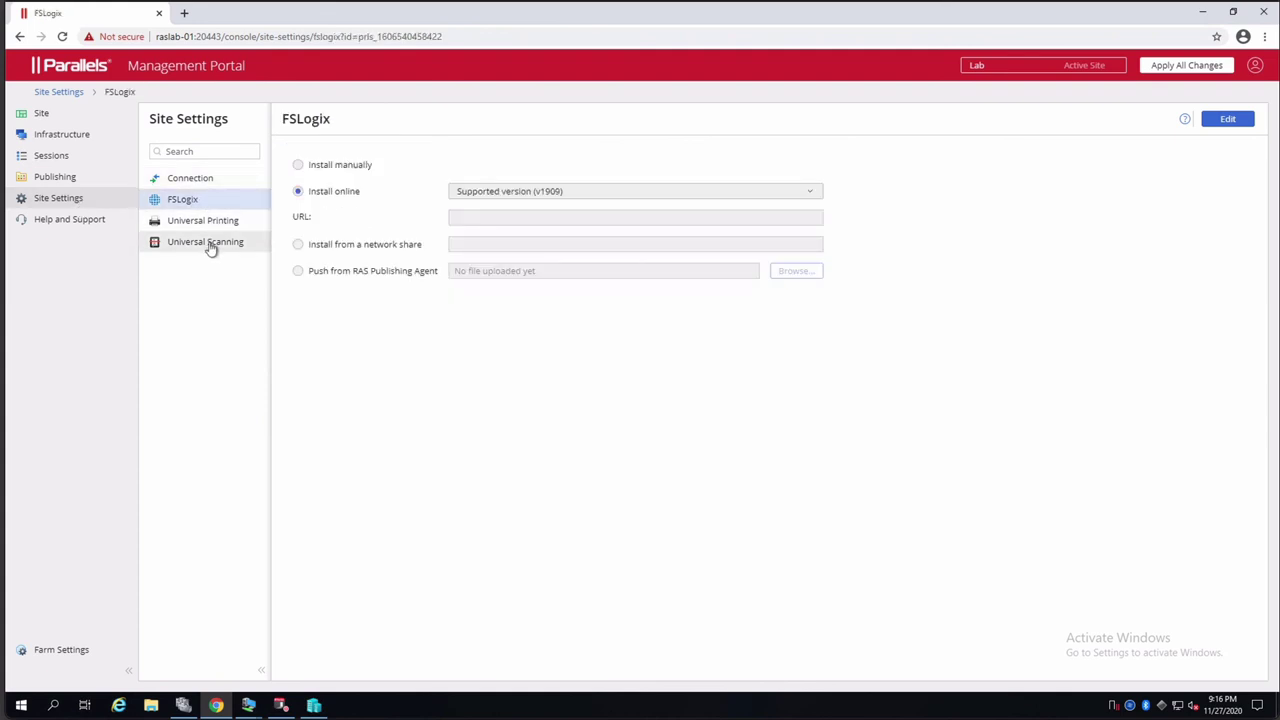
{"action": "left_click", "coordinate": [206, 178]}
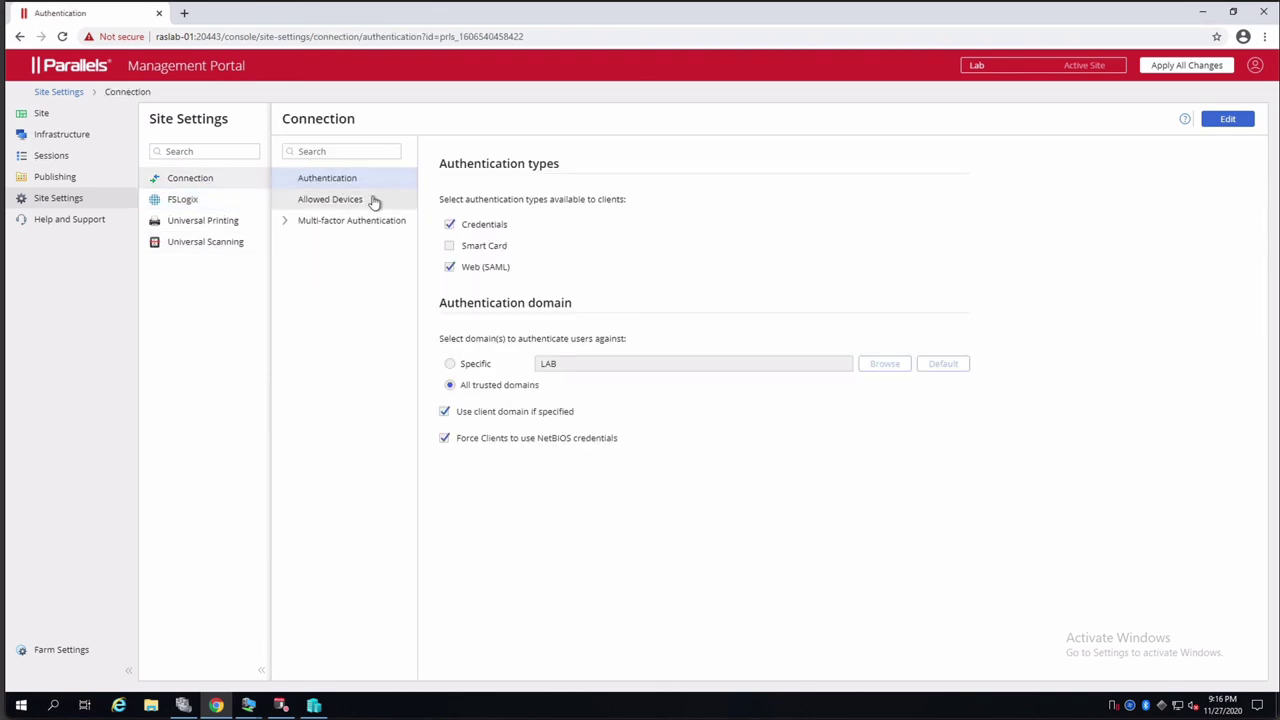
{"action": "left_click", "coordinate": [287, 224]}
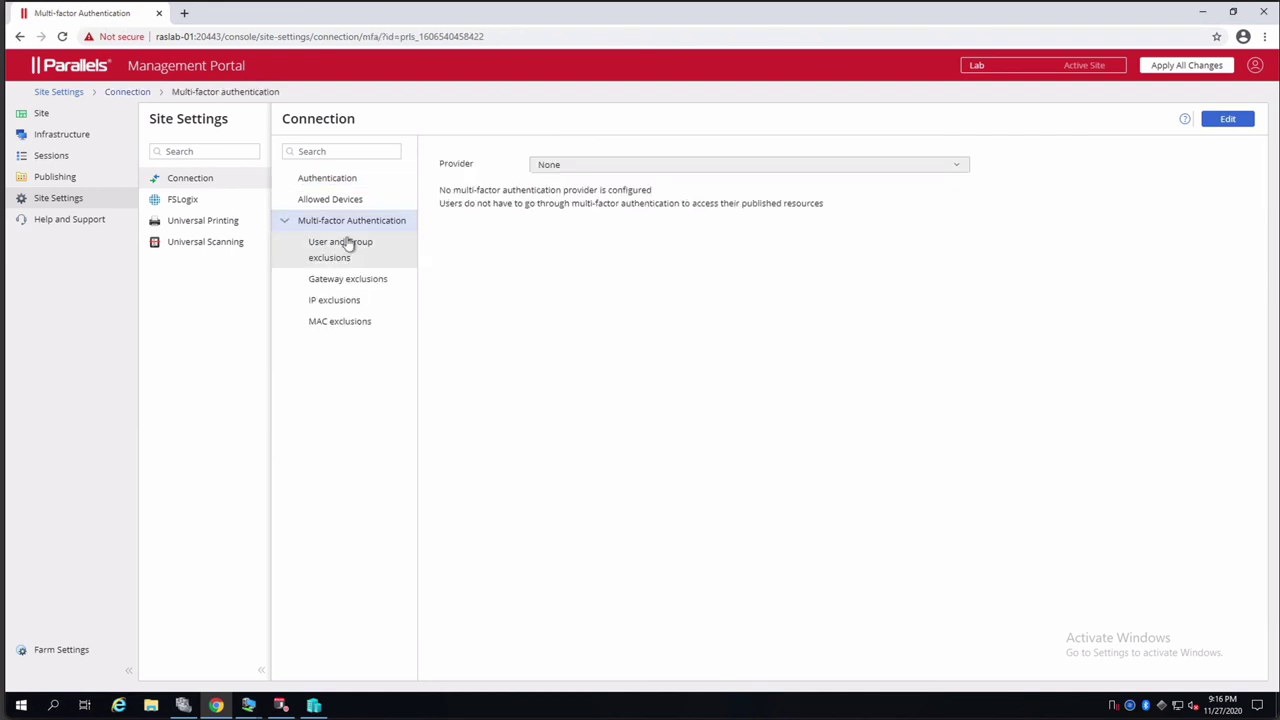